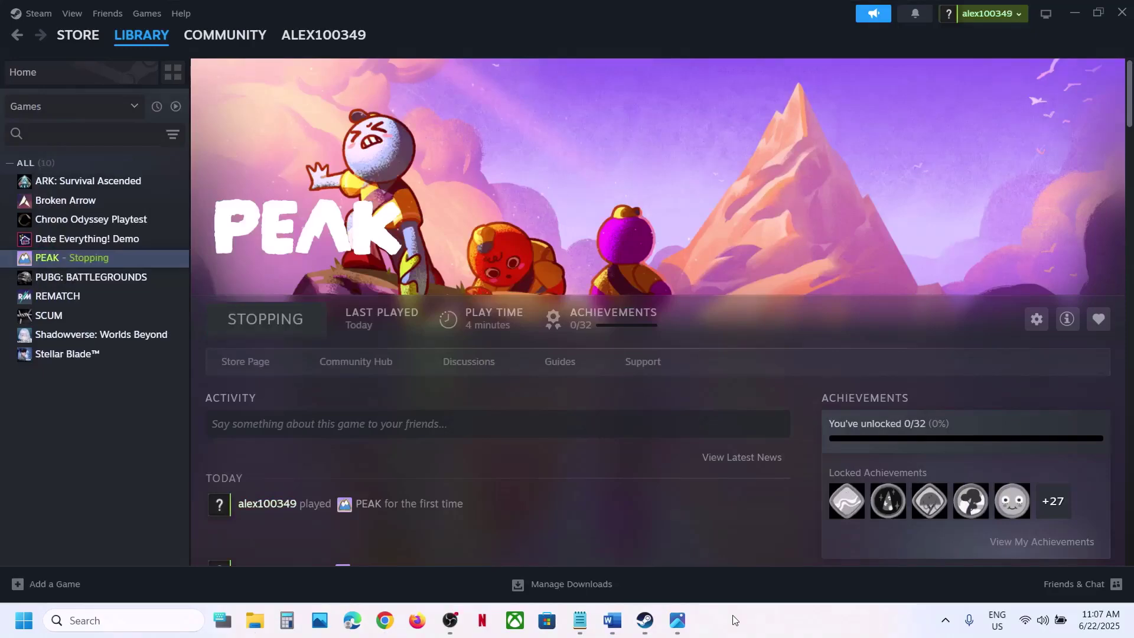
Step: Copy the -force-d3d12 parameter from Step 1 of the Word troubleshooting document
left_click(615, 618)
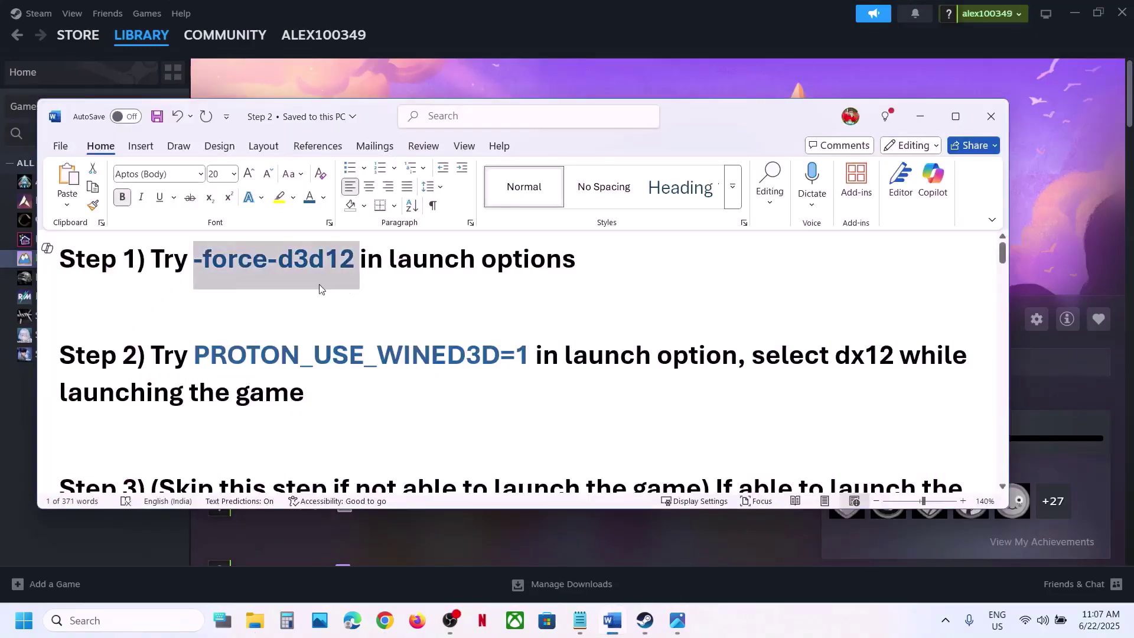
left_click(629, 82)
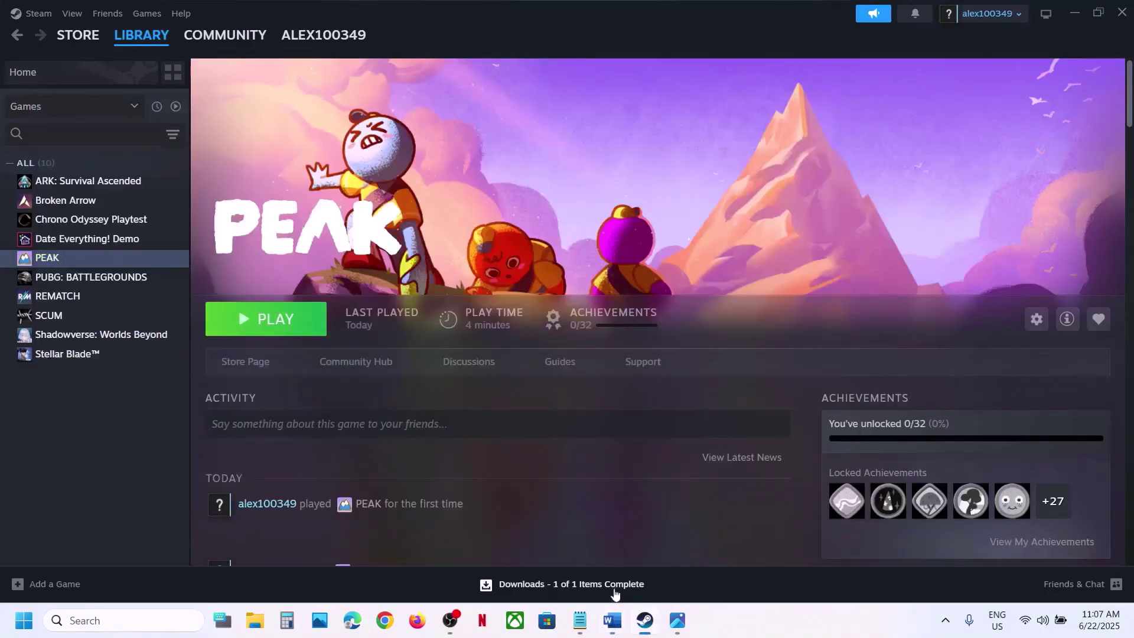
left_click(613, 620)
right_click(295, 263)
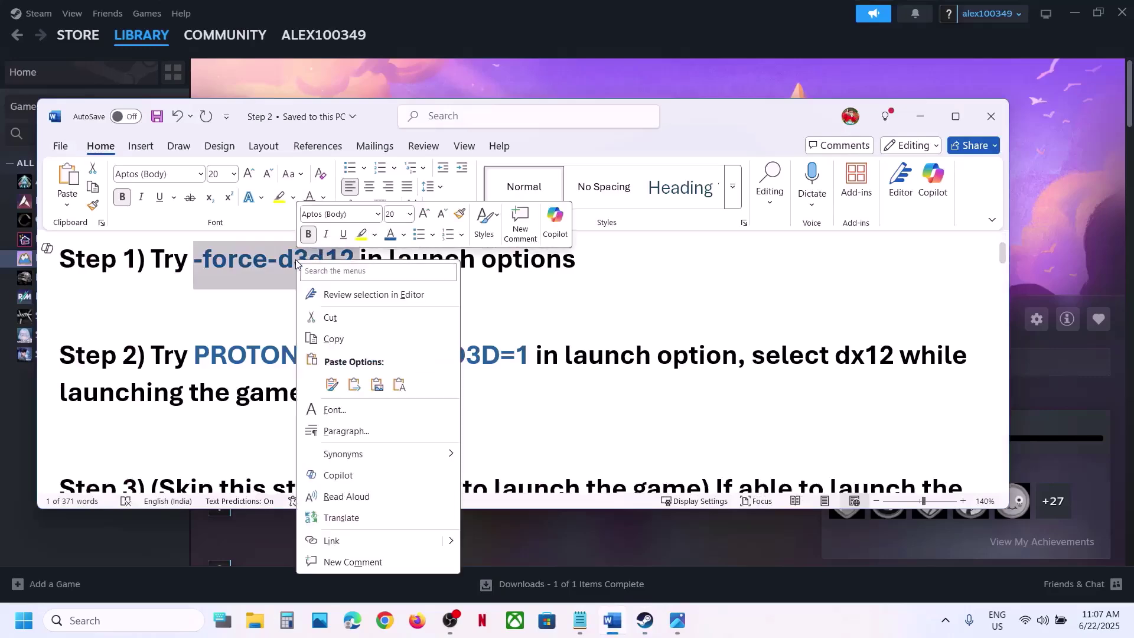
left_click(331, 337)
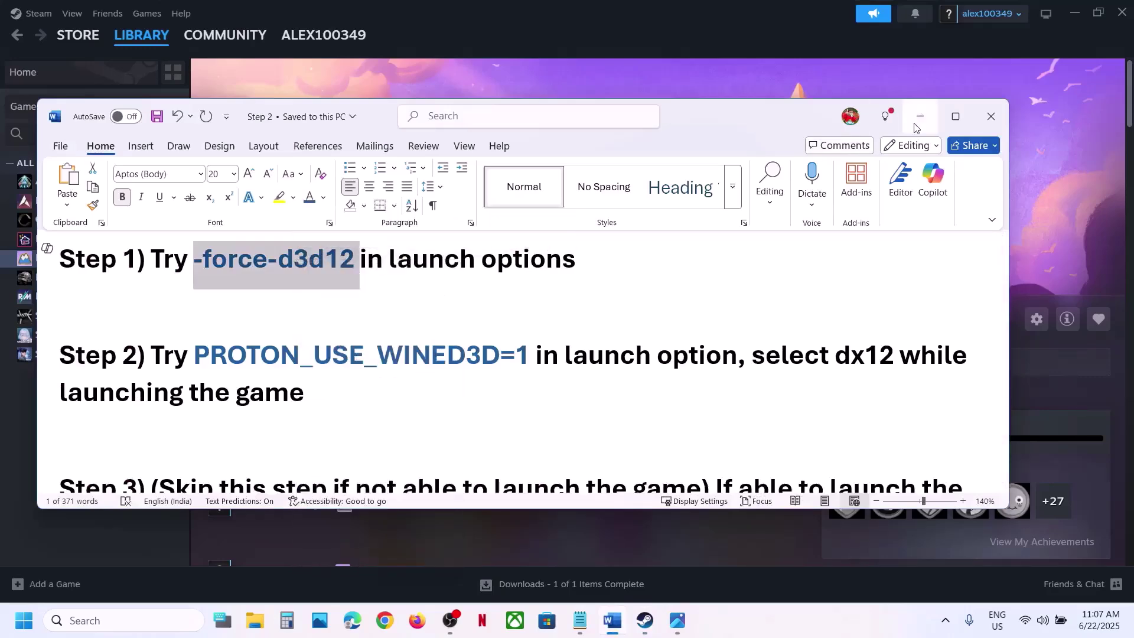
left_click(921, 114)
Step: Open PEAK's properties in Steam and review the -force-d3d12 entry in its launch options
right_click(107, 263)
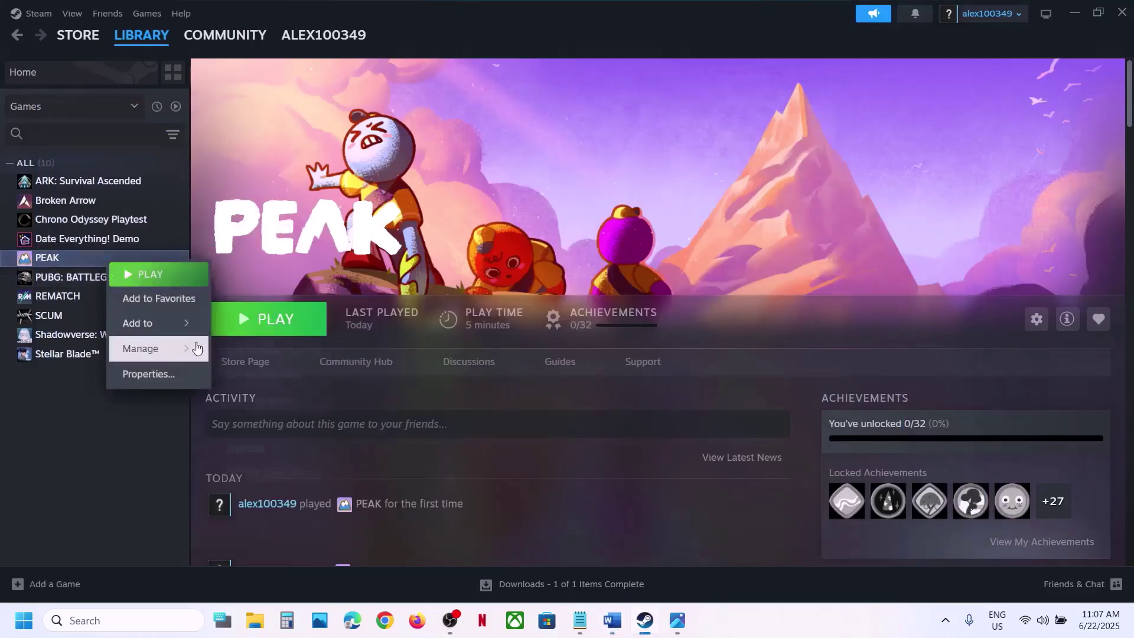
left_click(167, 374)
left_click_drag(507, 321, 399, 318)
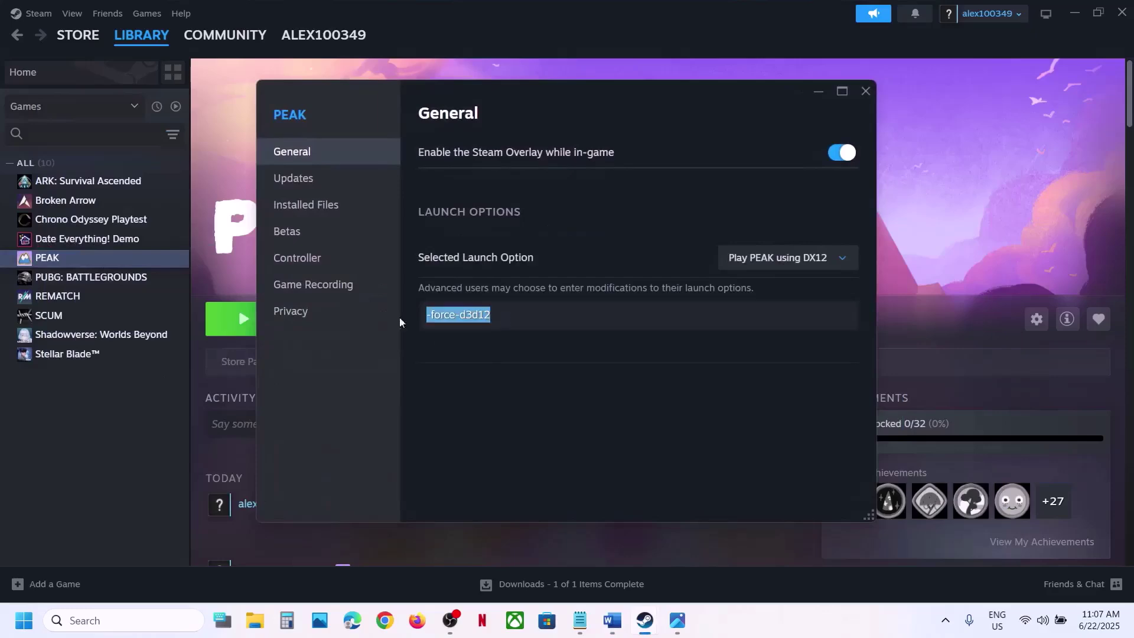
left_click(363, 321)
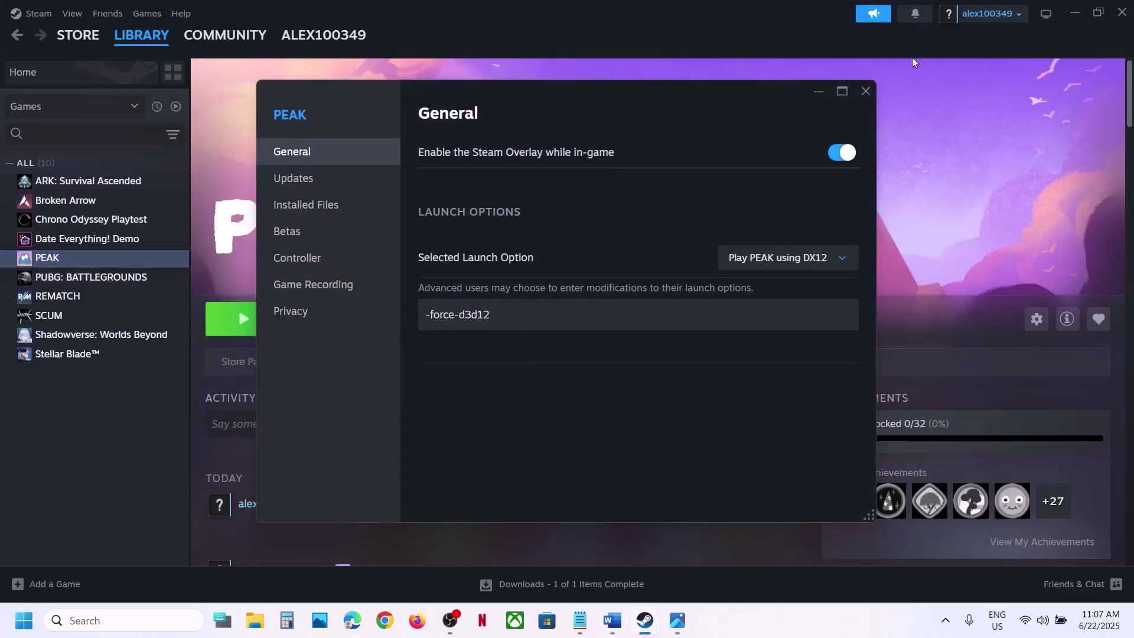
left_click(866, 90)
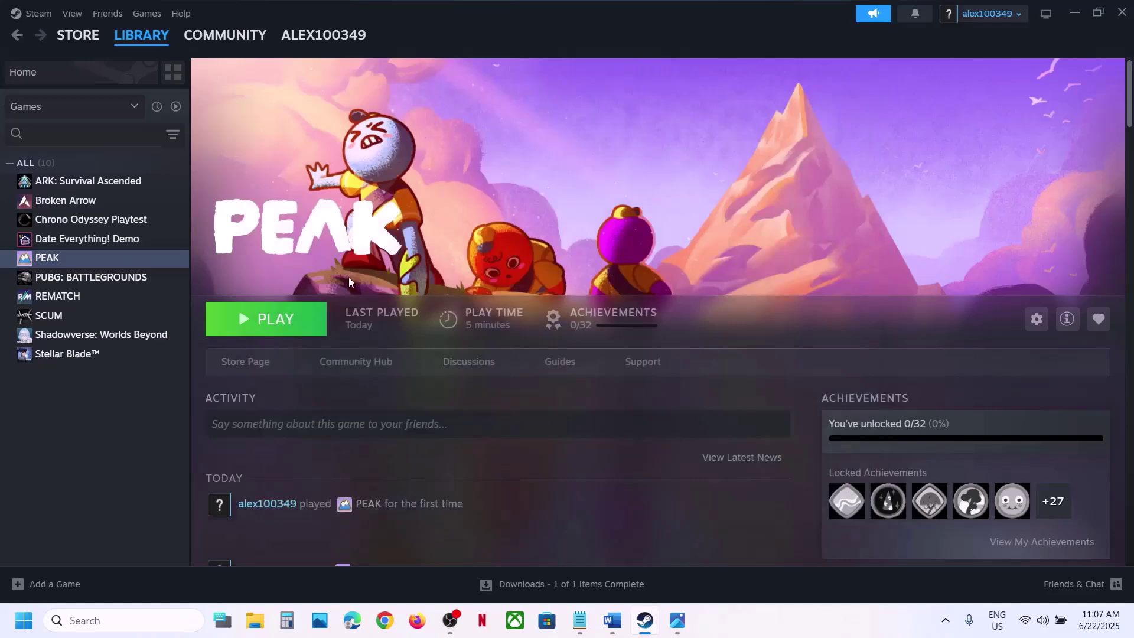
Step: Reopen PEAK's properties and examine the available choices for the selected launch option
right_click(129, 261)
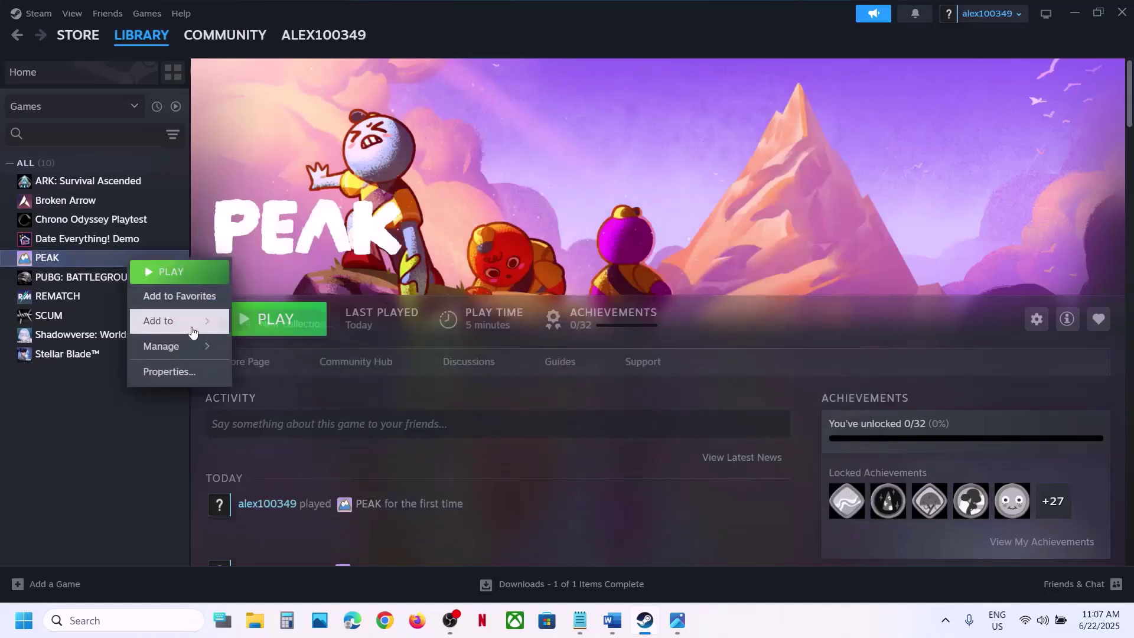
left_click(172, 369)
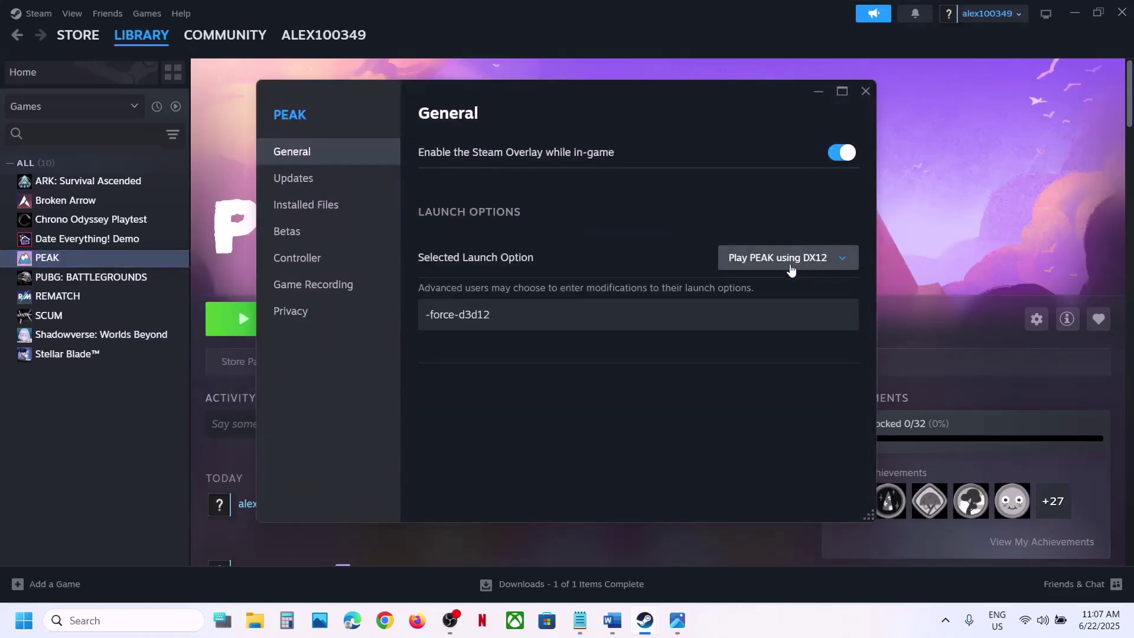
left_click(792, 269)
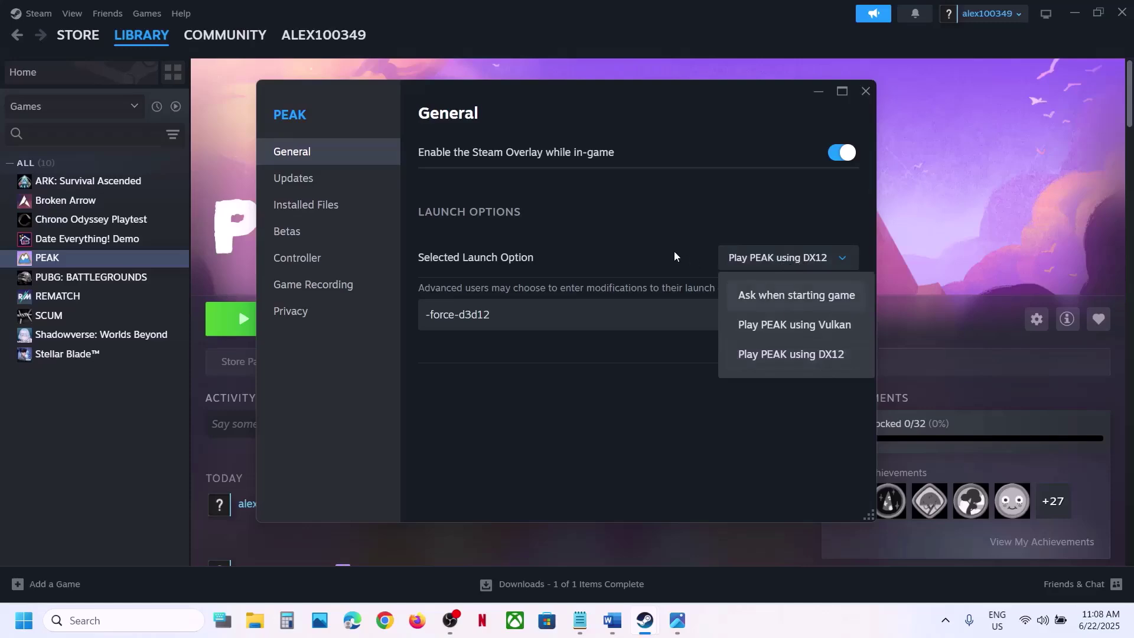
left_click(644, 269)
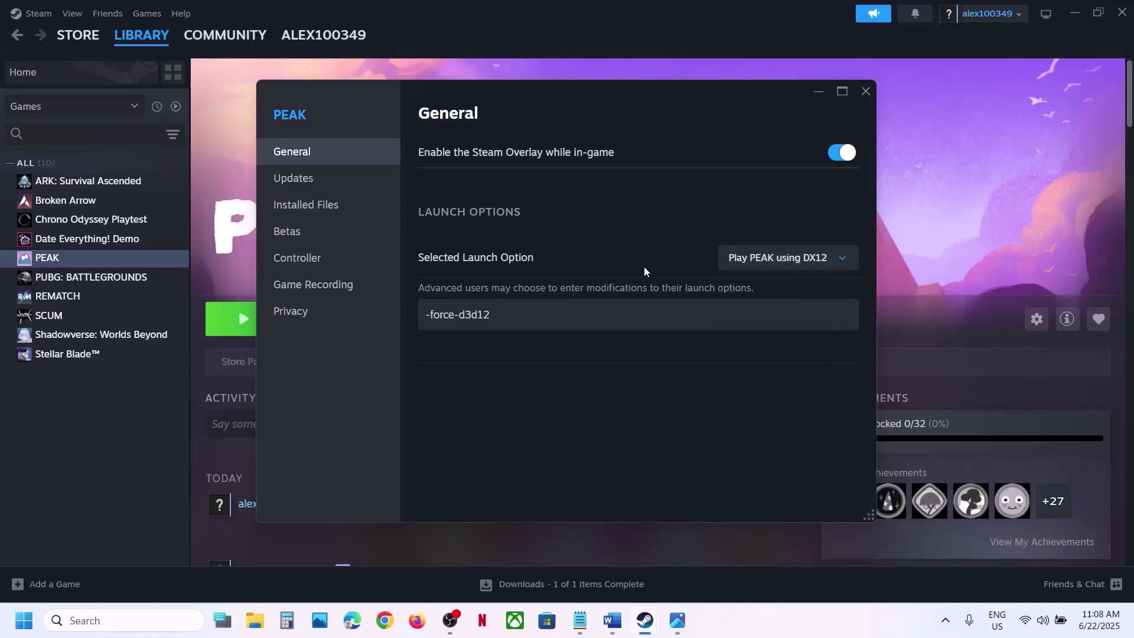
left_click(867, 97)
Step: Copy PROTON_USE_WINED3D=1 from Step 2 of the Word document and replace PEAK's launch options text in Steam with it
left_click(613, 620)
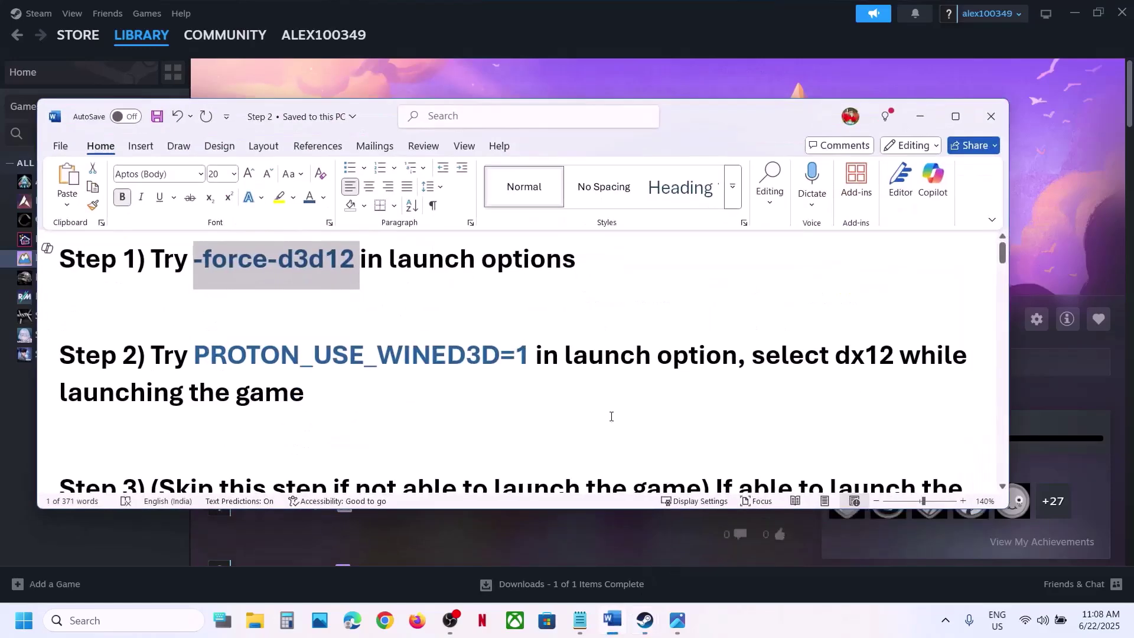
left_click_drag(196, 349, 527, 362)
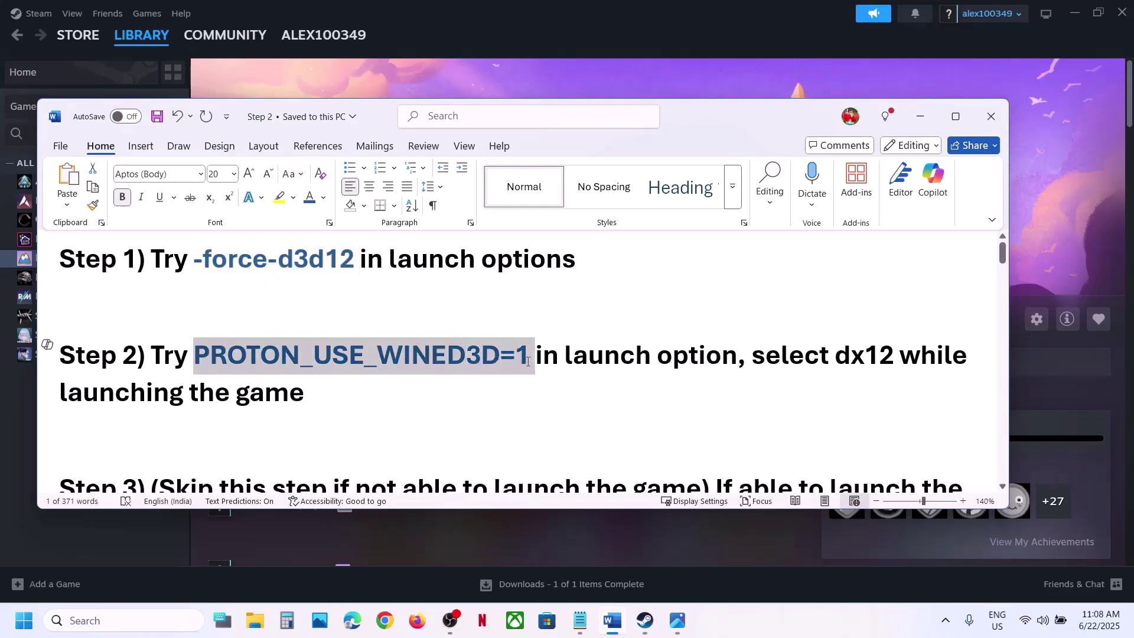
left_click(736, 77)
right_click(121, 263)
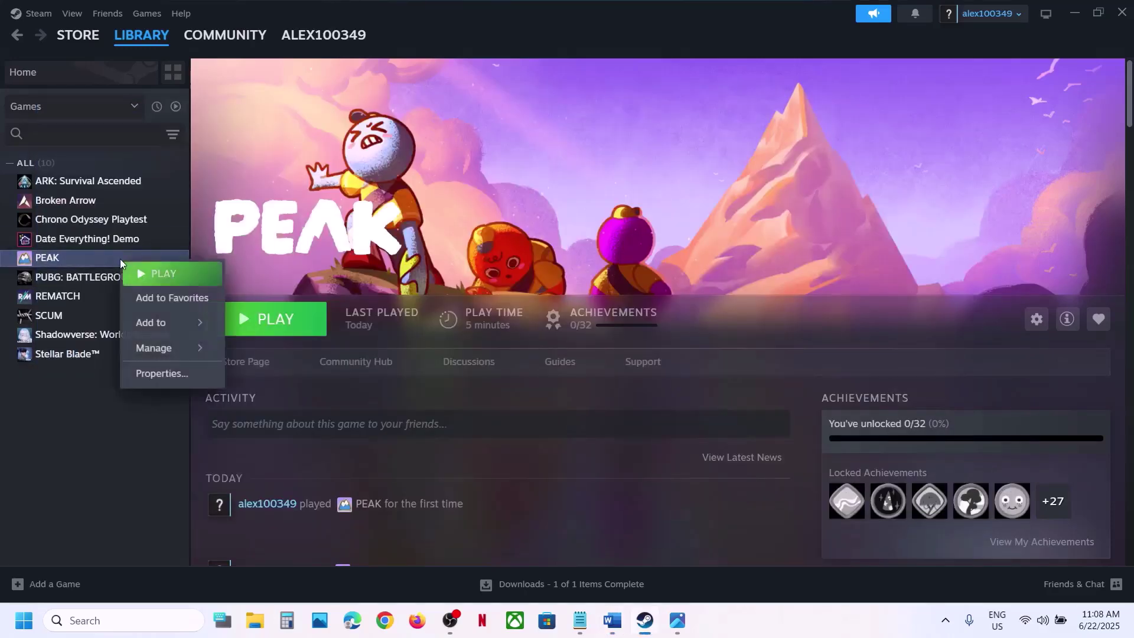
left_click(162, 373)
key("ctrl+a")
key("ctrl+v")
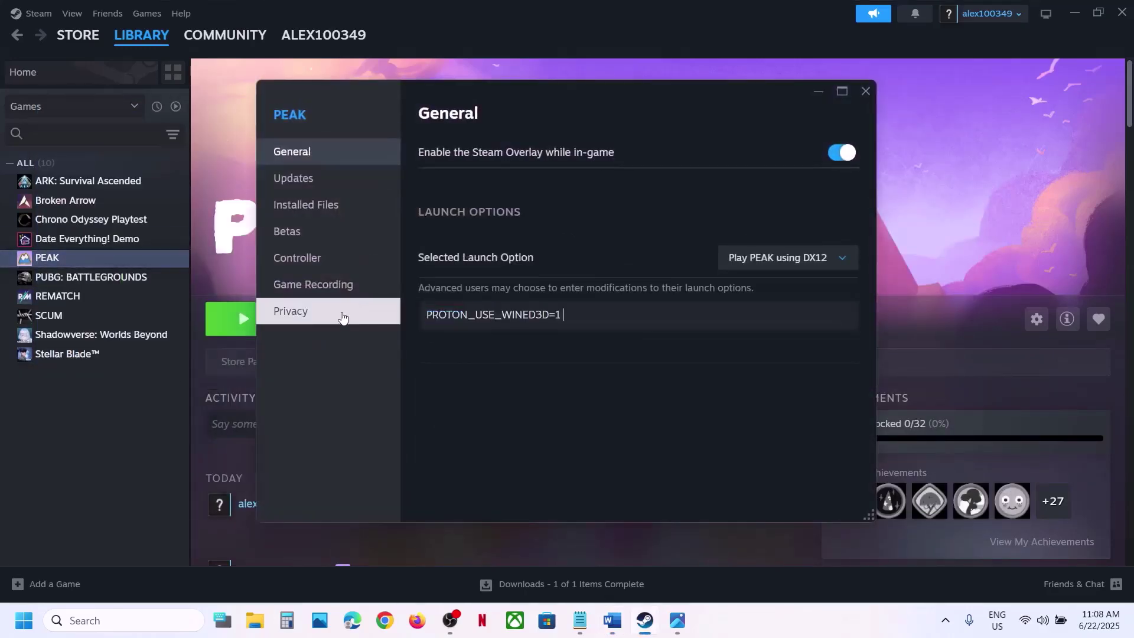
Step: Choose Play PEAK using DX12 as the selected launch option and launch the game
left_click(773, 266)
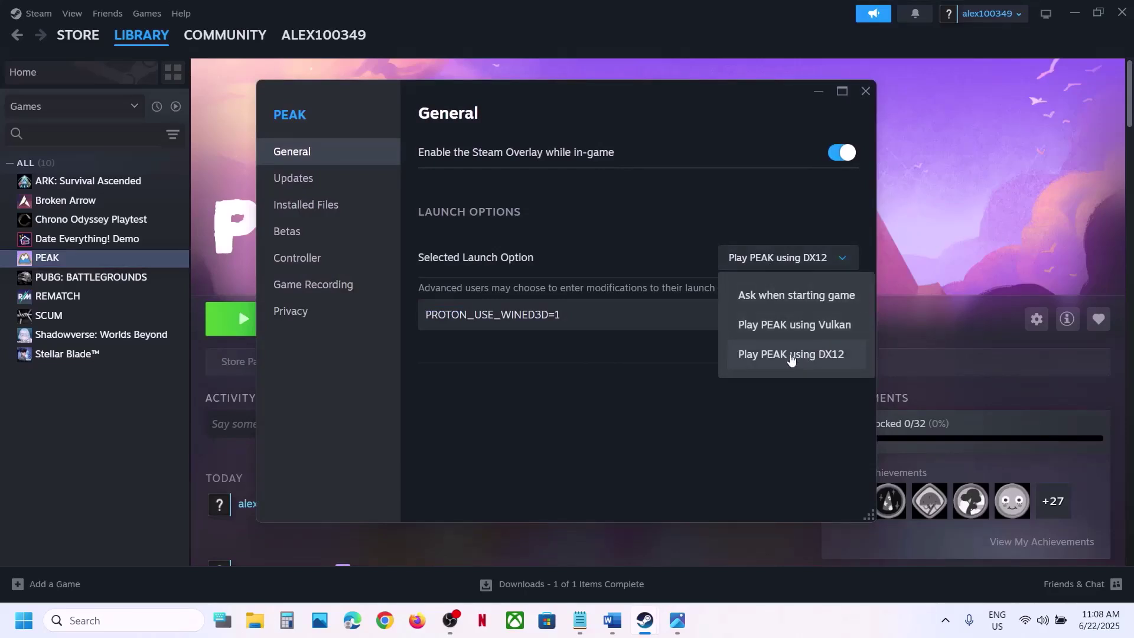
left_click(791, 356)
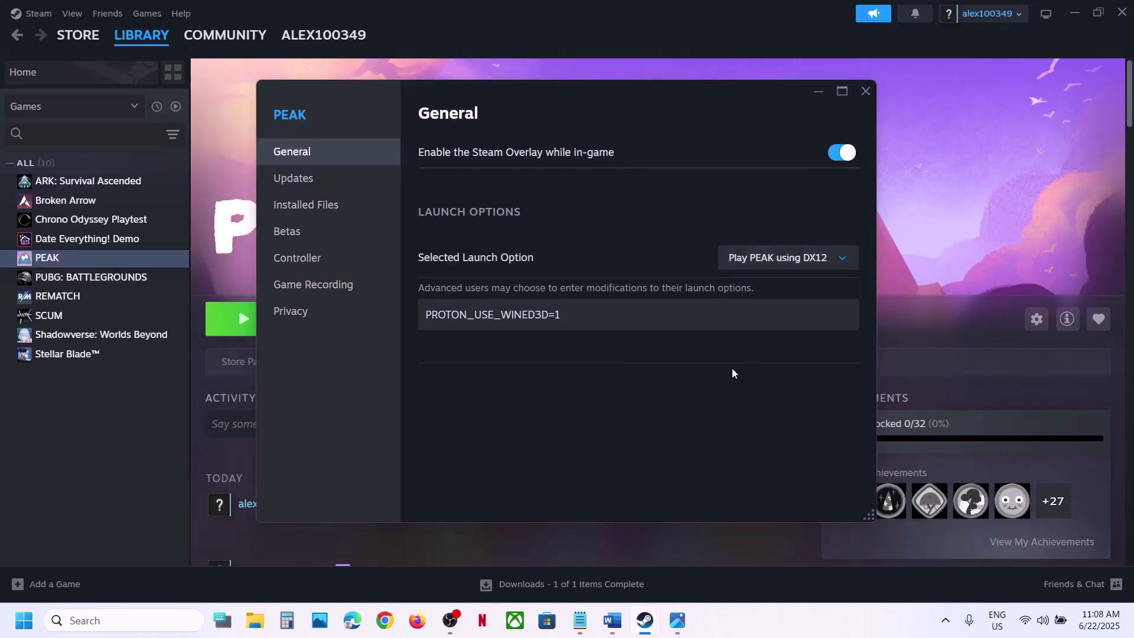
left_click(864, 91)
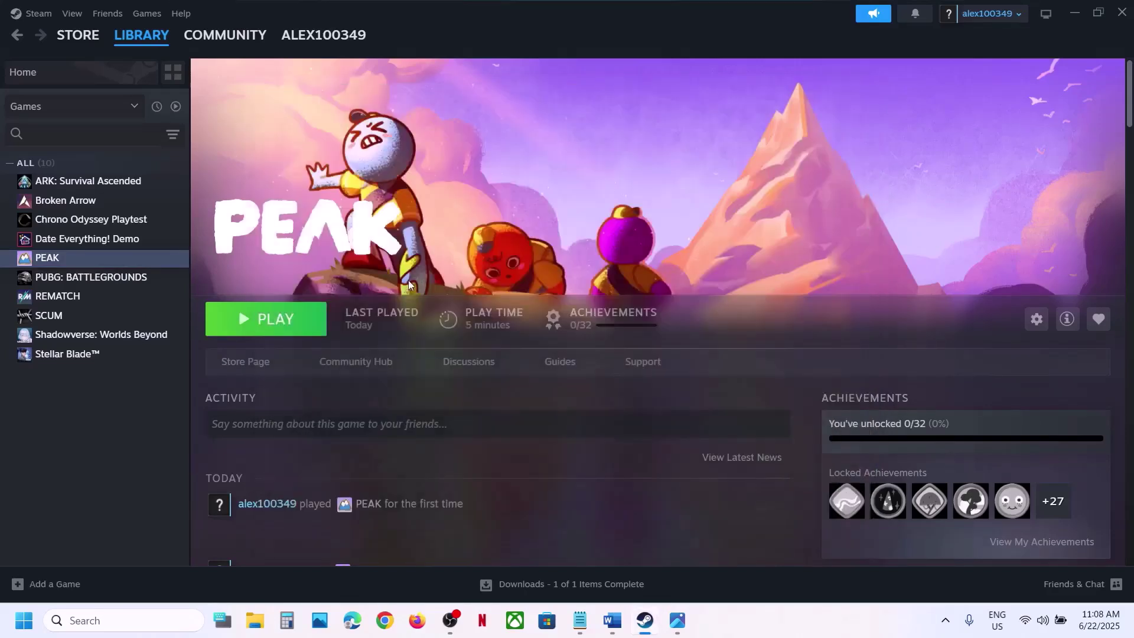
left_click(291, 324)
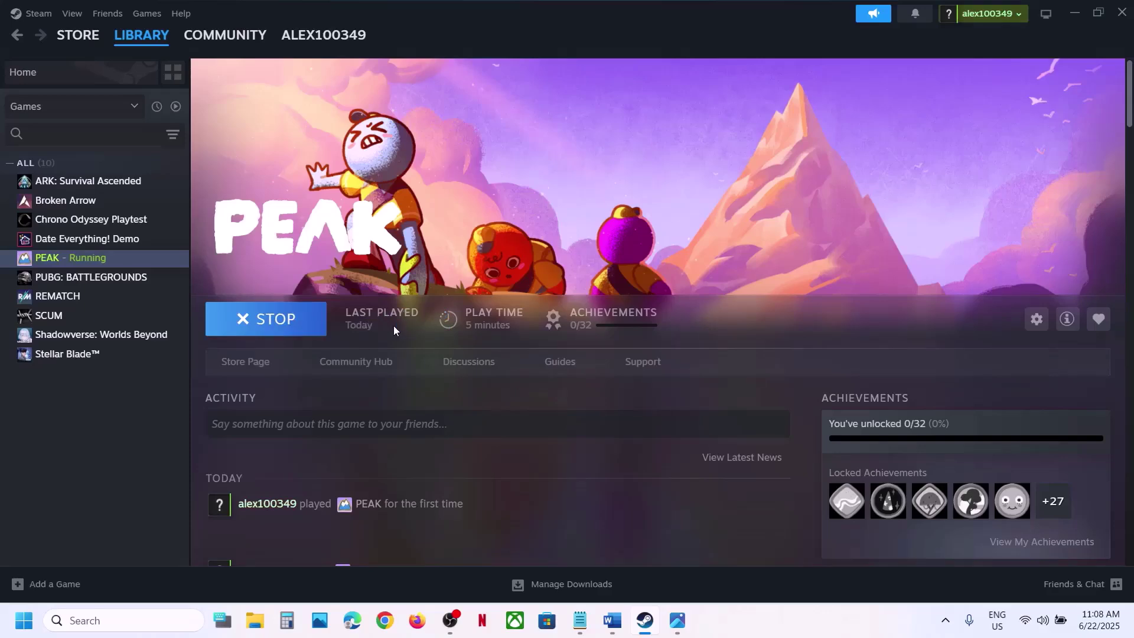
Step: Read the campfire crash advice in Step 3 of the Word document and close the running PEAK game
left_click(612, 624)
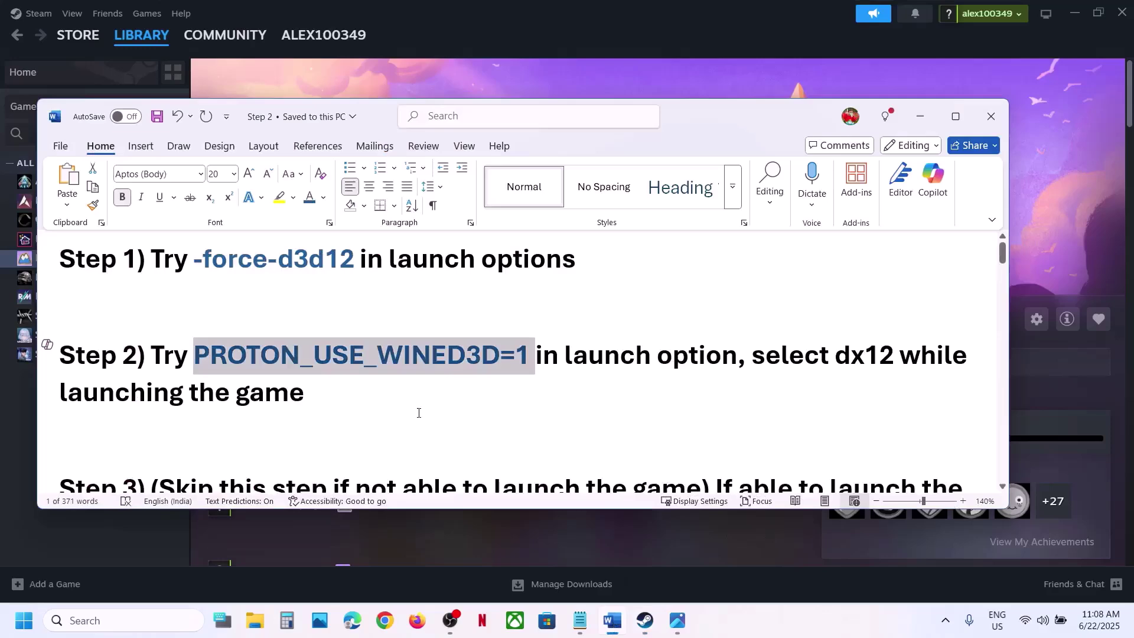
scroll(419, 412, "down", 3)
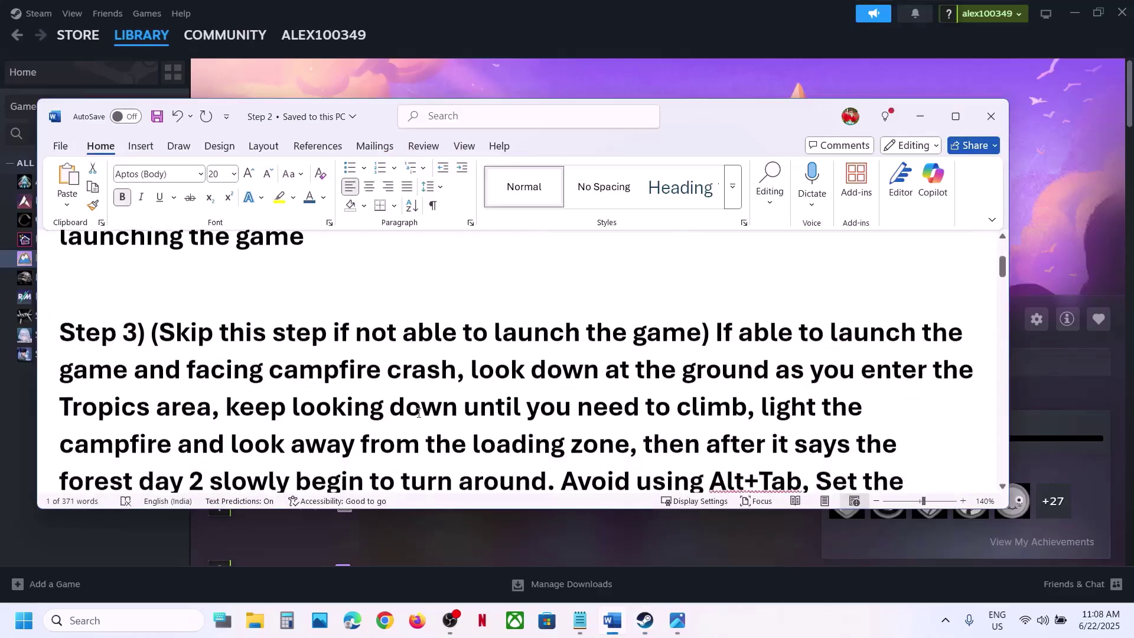
scroll(418, 413, "down", 1)
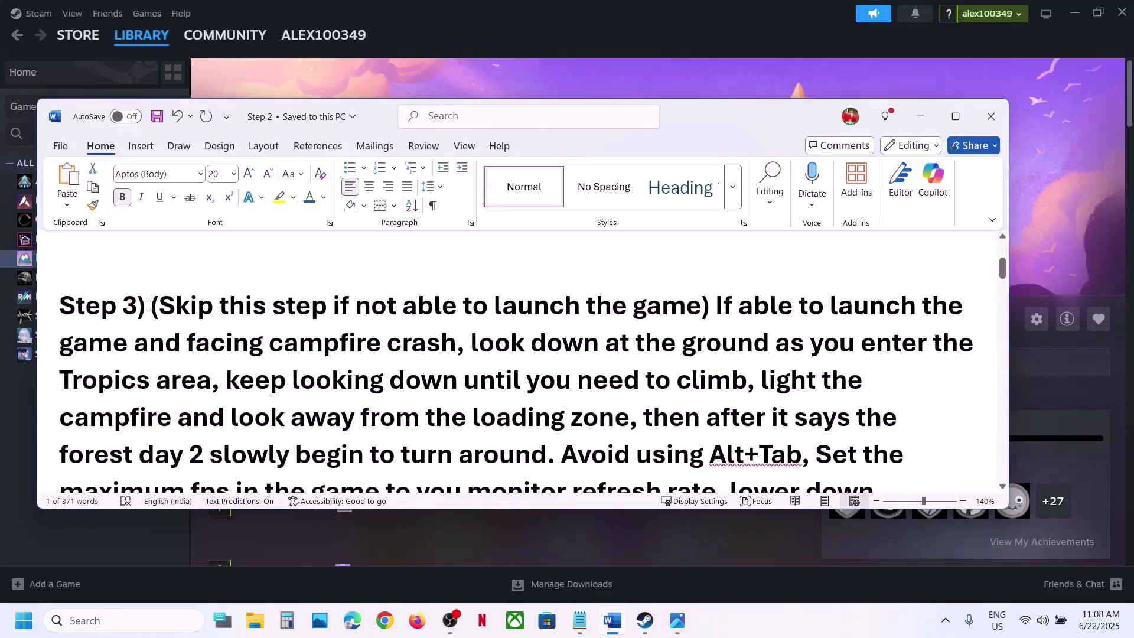
left_click_drag(151, 305, 412, 343)
left_click(412, 342)
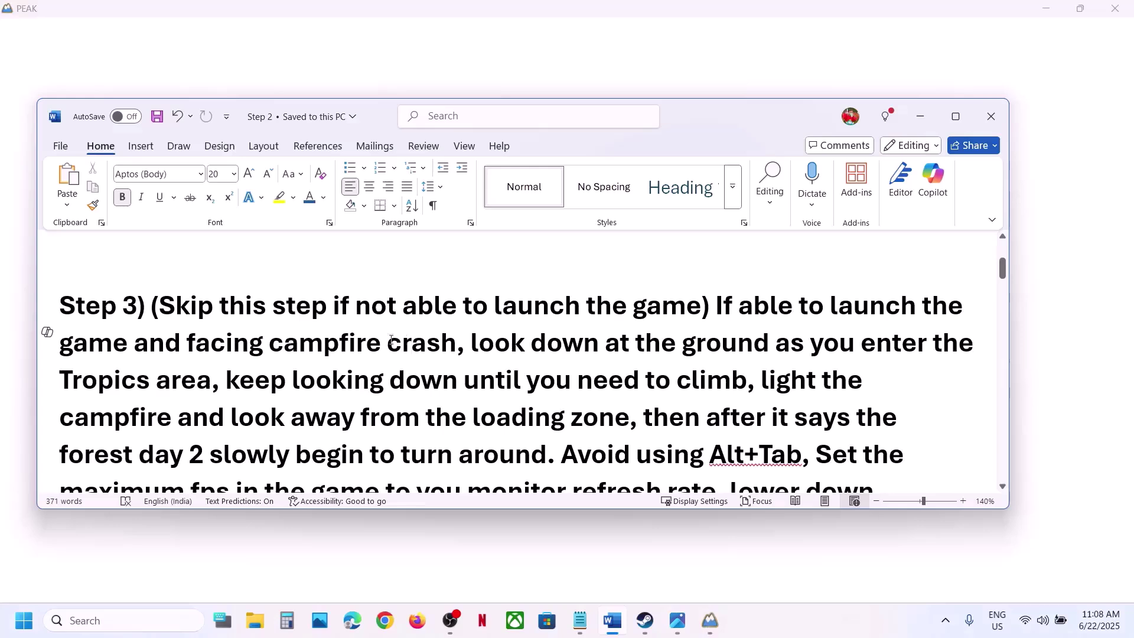
left_click_drag(392, 340, 278, 342)
scroll(489, 346, "down", 1)
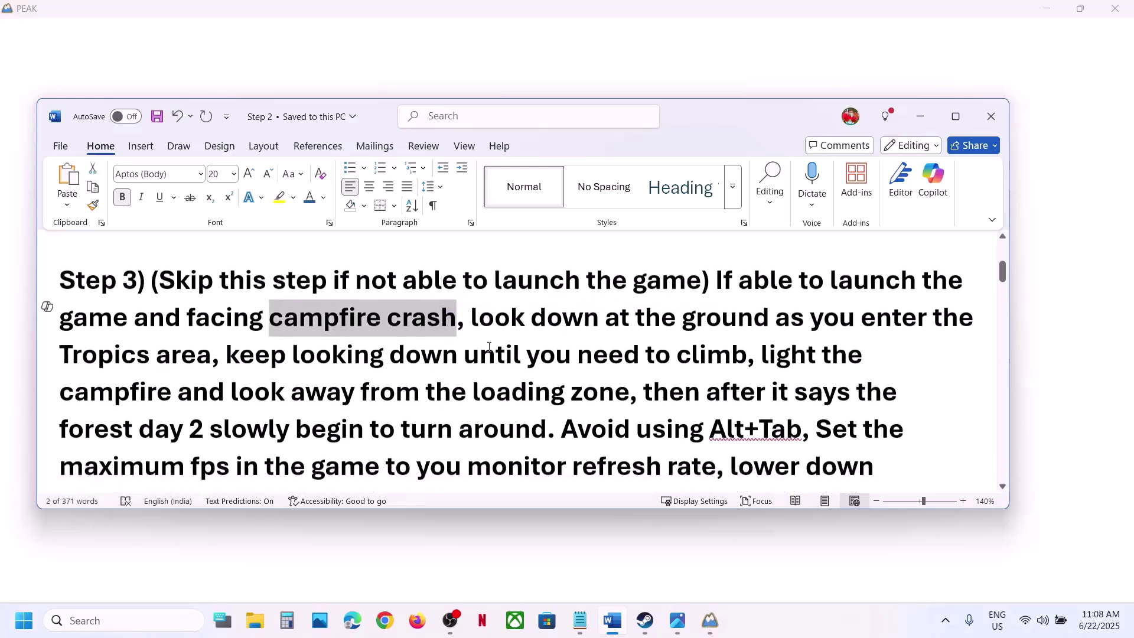
left_click_drag(471, 304, 211, 334)
left_click(211, 335)
left_click(1126, 10)
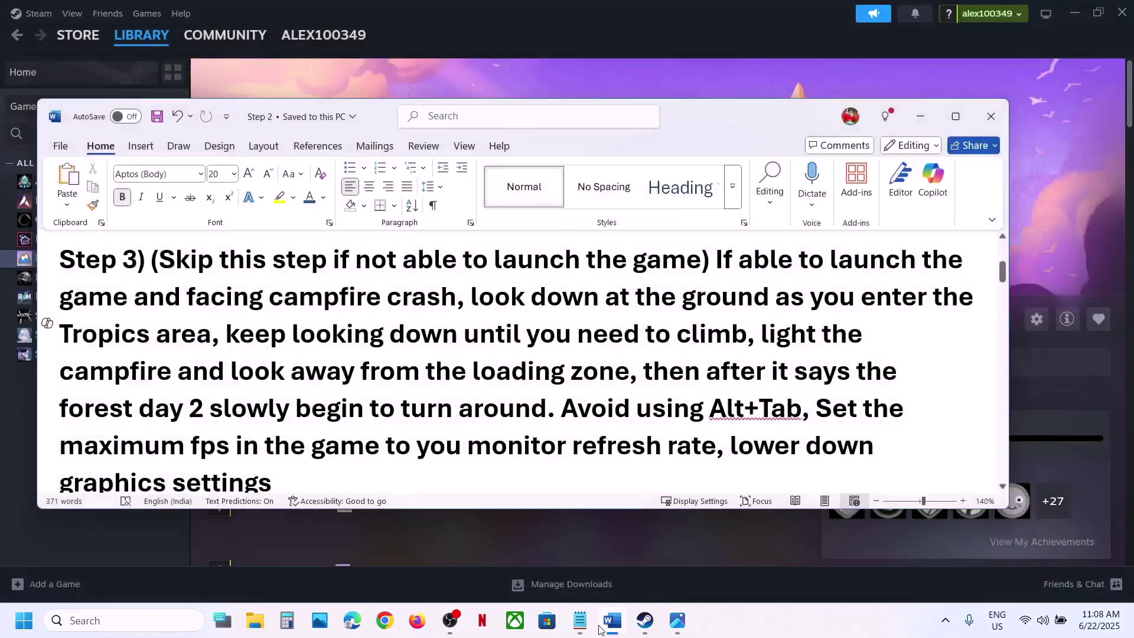
Step: Read the rest of Step 3 in the document, including the Alt+Tab, maximum fps and monitor refresh rate advice
left_click(441, 296)
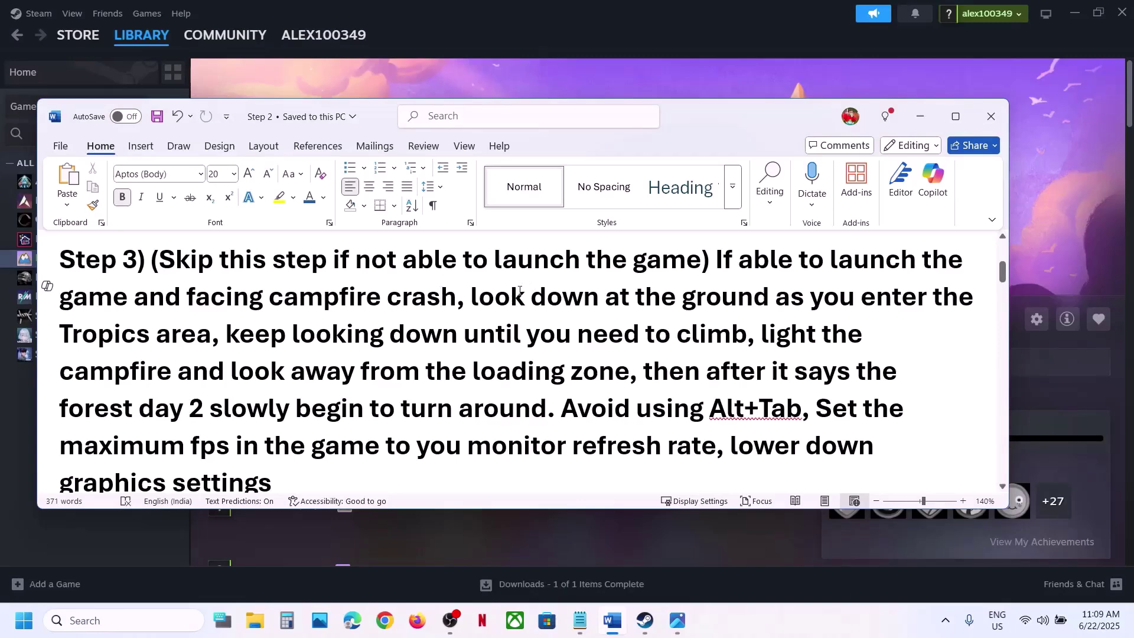
left_click_drag(528, 285, 537, 420)
left_click(772, 341)
left_click(538, 420)
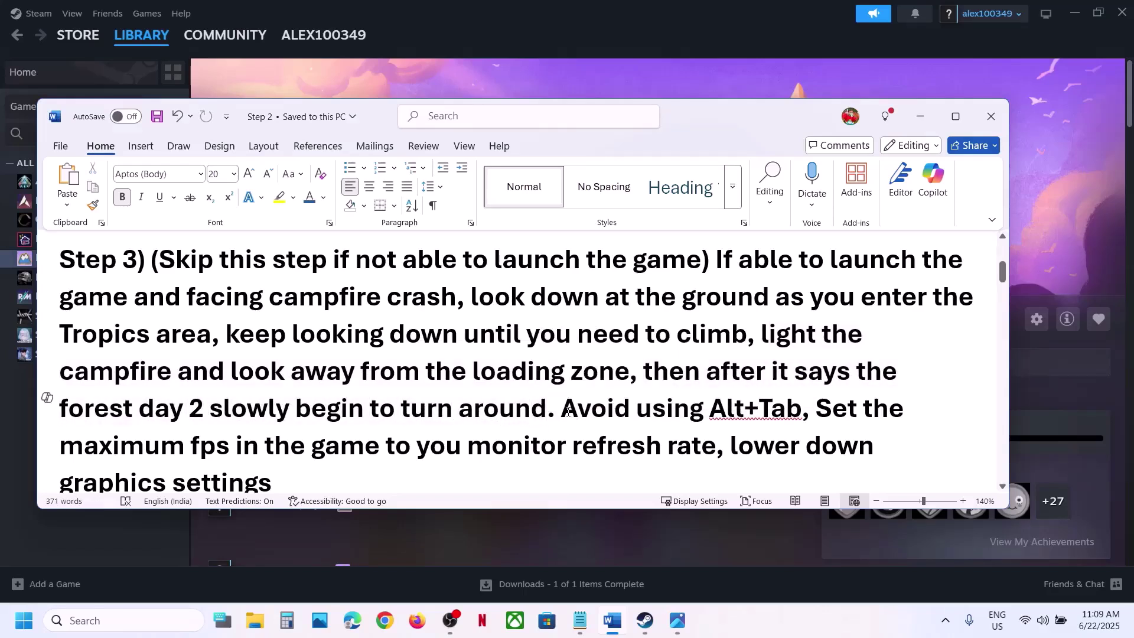
scroll(570, 401, "down", 1)
left_click_drag(565, 357, 795, 353)
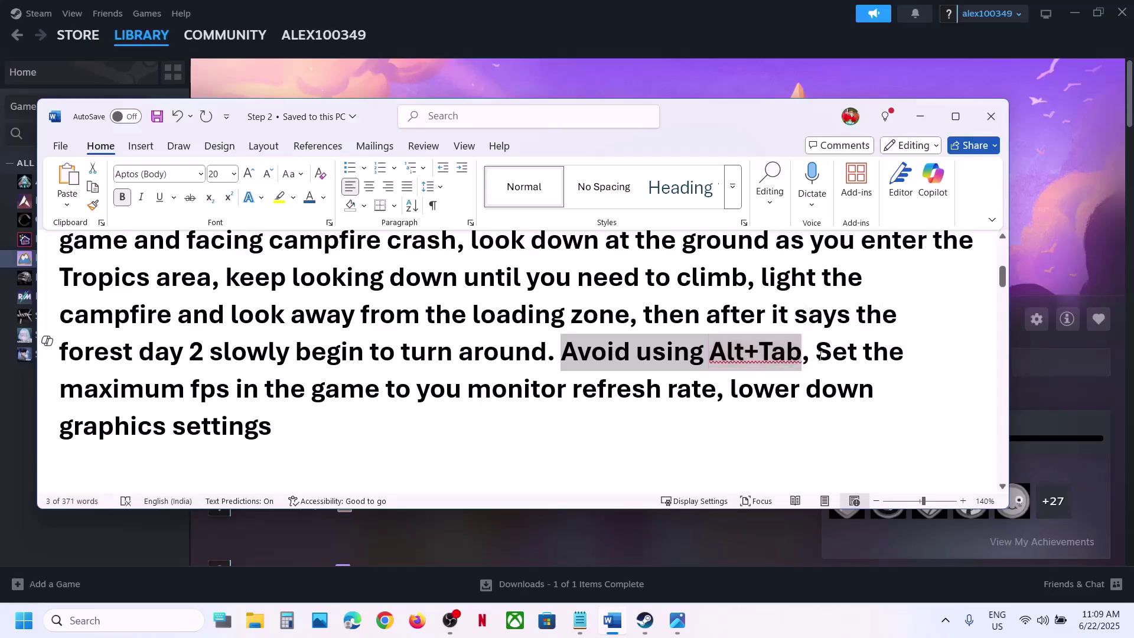
left_click_drag(822, 353, 658, 398)
Step: Check the monitor's refresh rate in the advanced display settings of Windows Settings
left_click(636, 76)
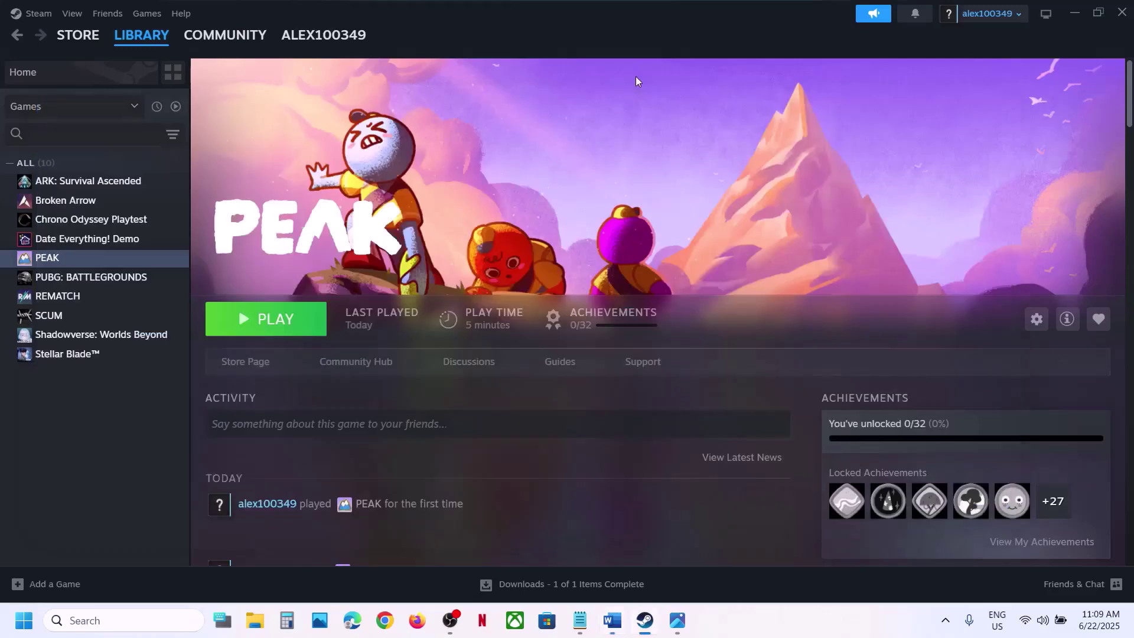
key("super+i")
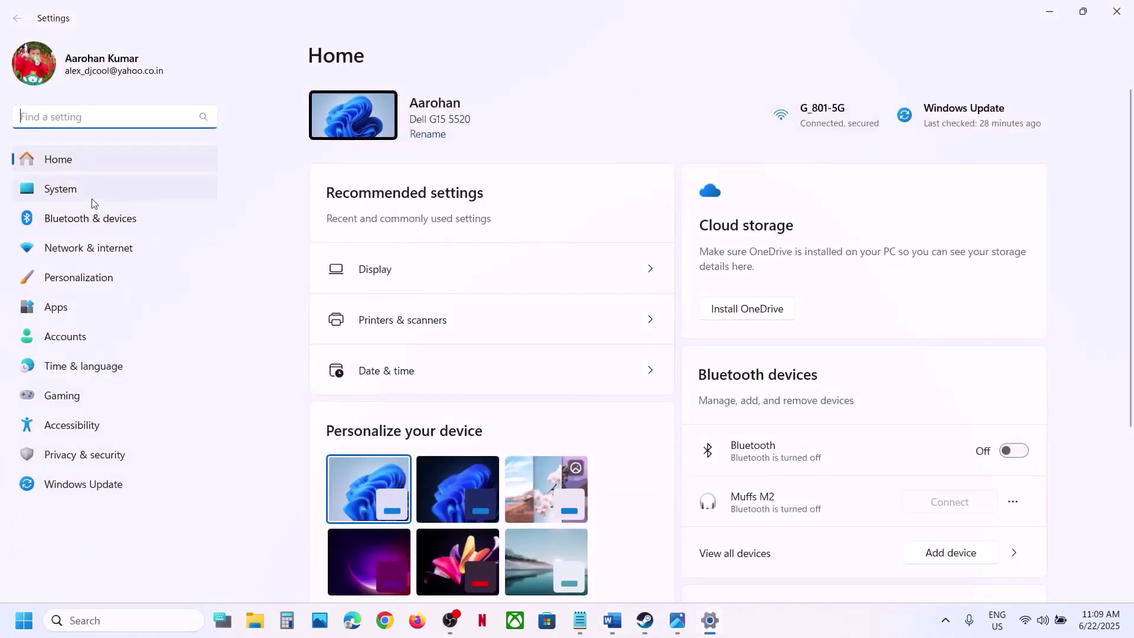
left_click(91, 198)
left_click(367, 187)
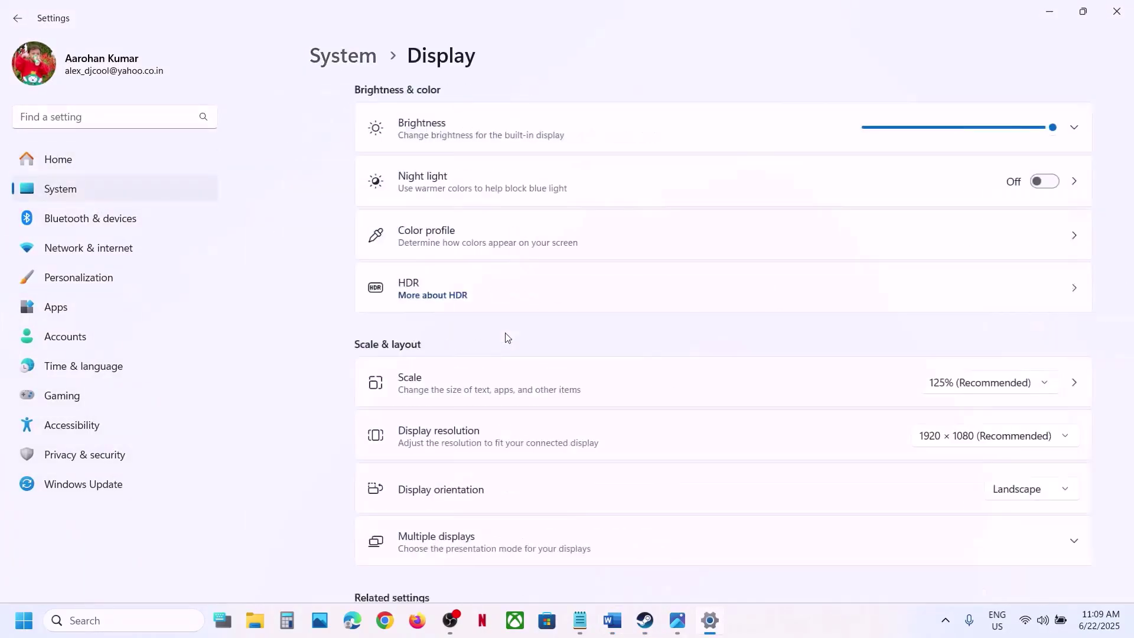
scroll(505, 333, "down", 5)
left_click(412, 351)
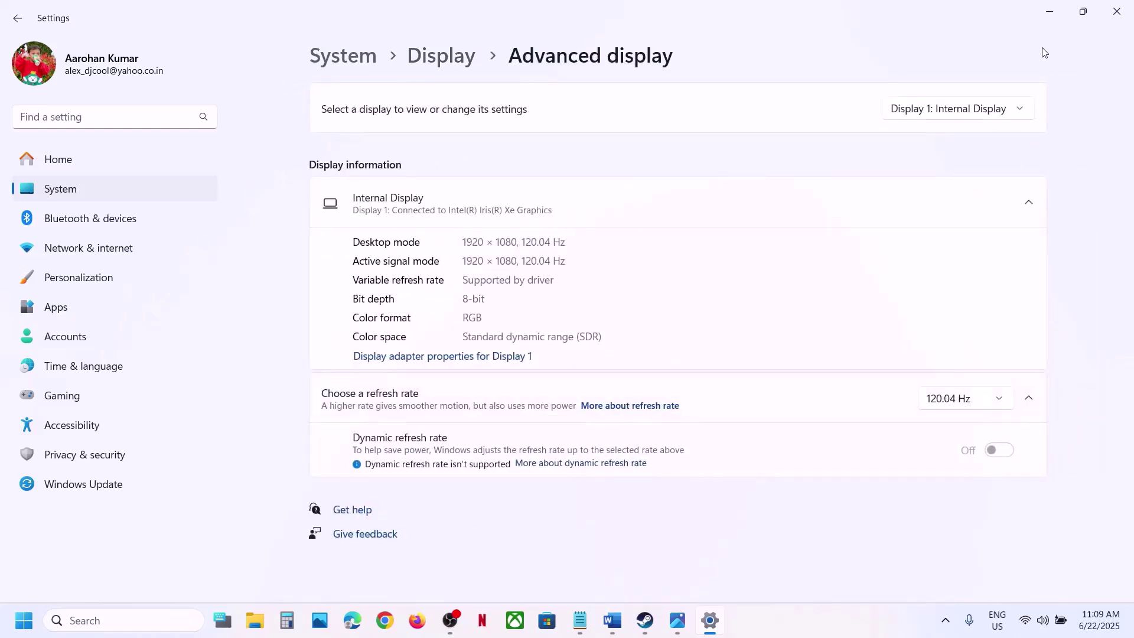
left_click(1051, 13)
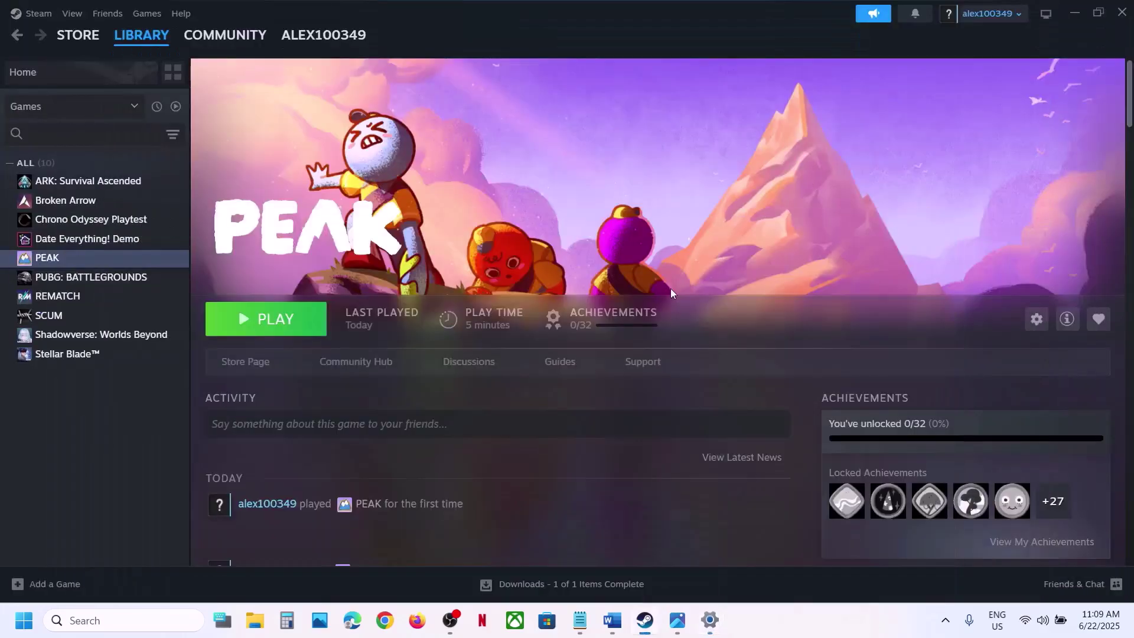
Step: Review the PEAK graphics settings screenshot and the advice in Step 3 of the document about lowering graphics settings, and close the screenshot
left_click(676, 629)
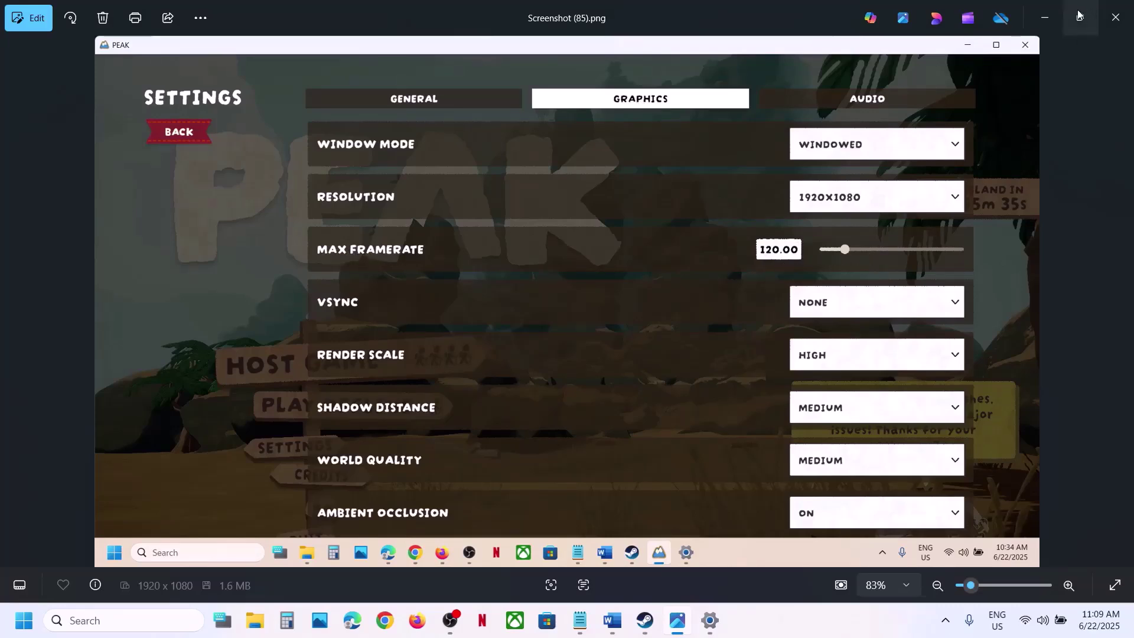
left_click(1047, 21)
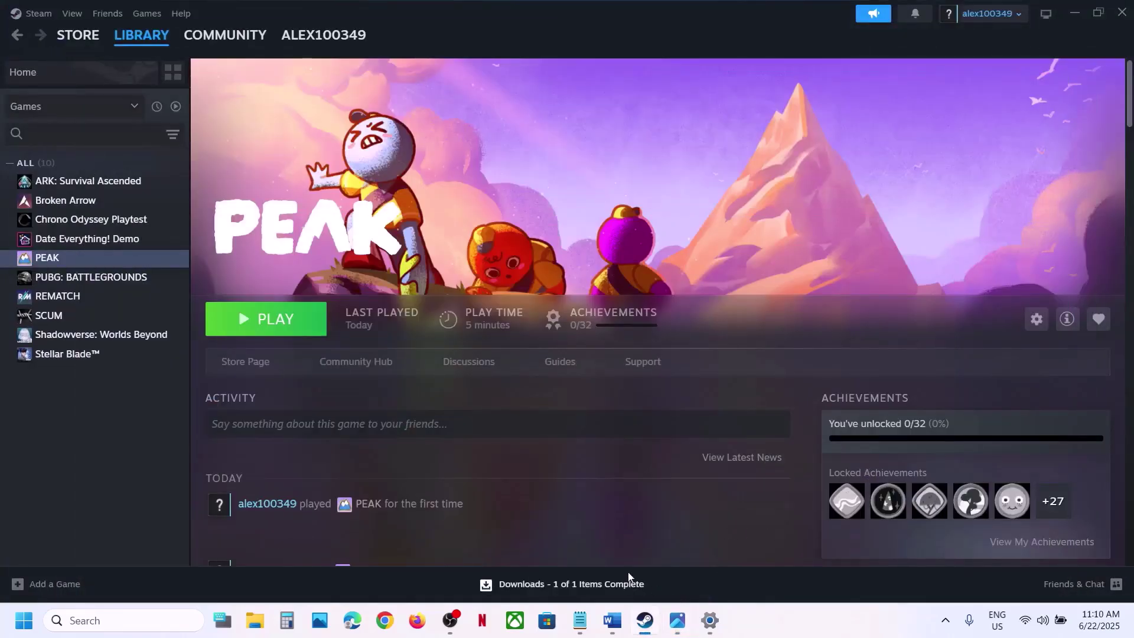
left_click(615, 621)
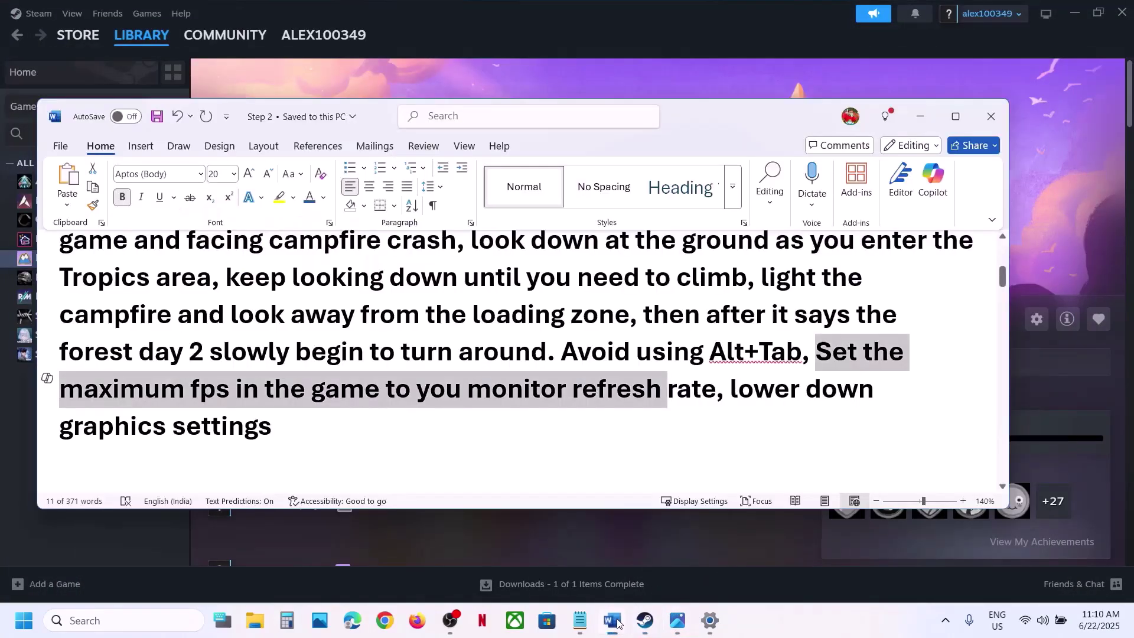
left_click(387, 434)
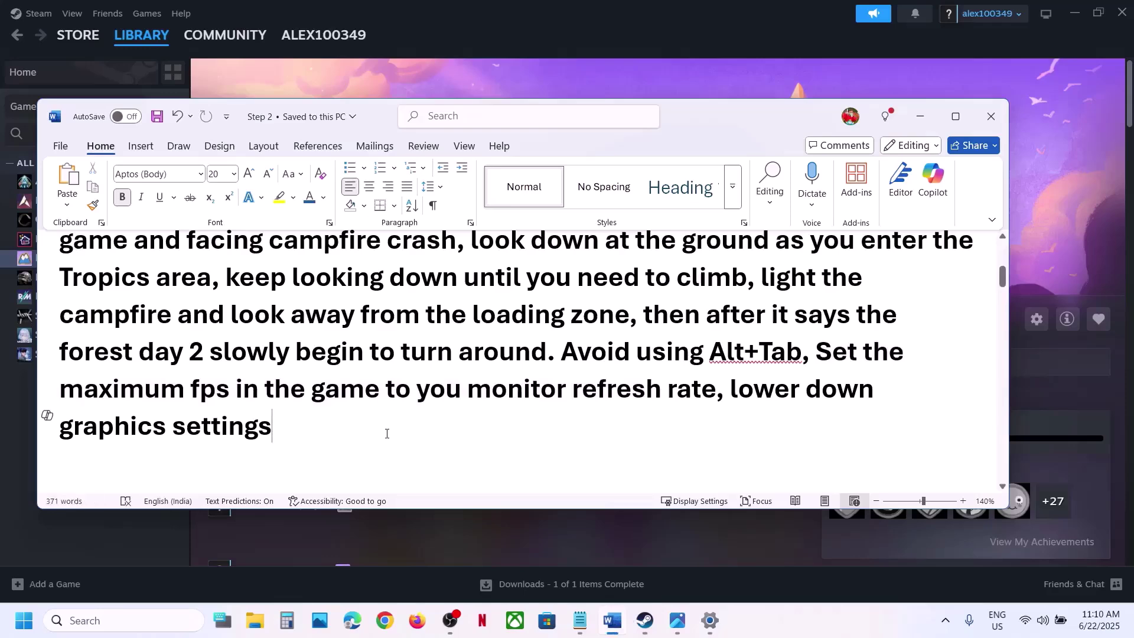
left_click_drag(387, 433, 738, 395)
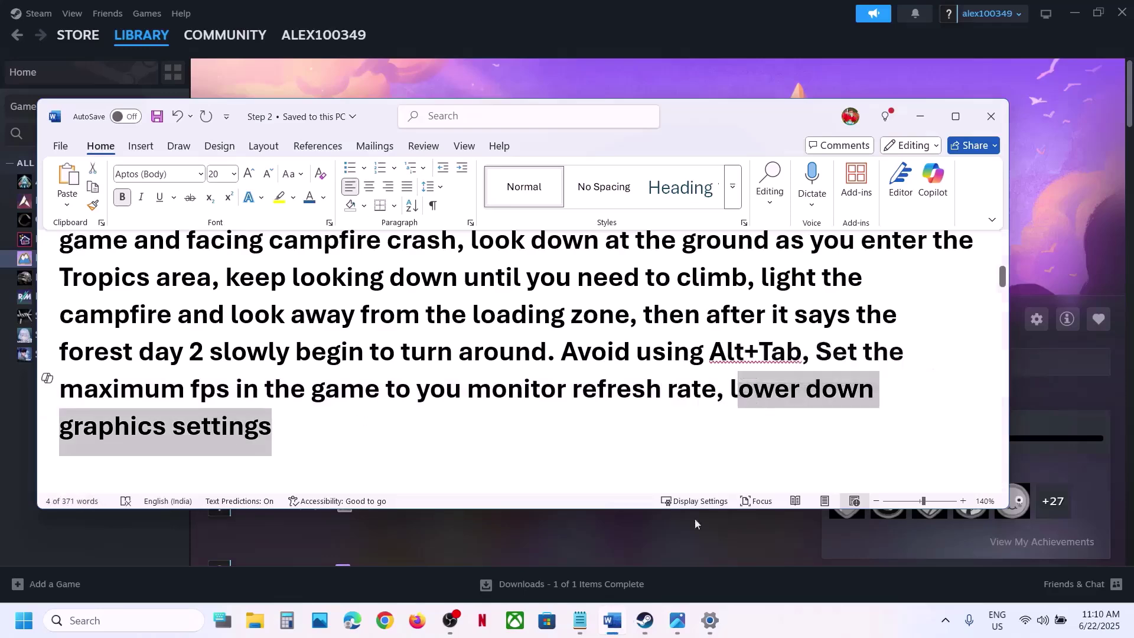
left_click(677, 620)
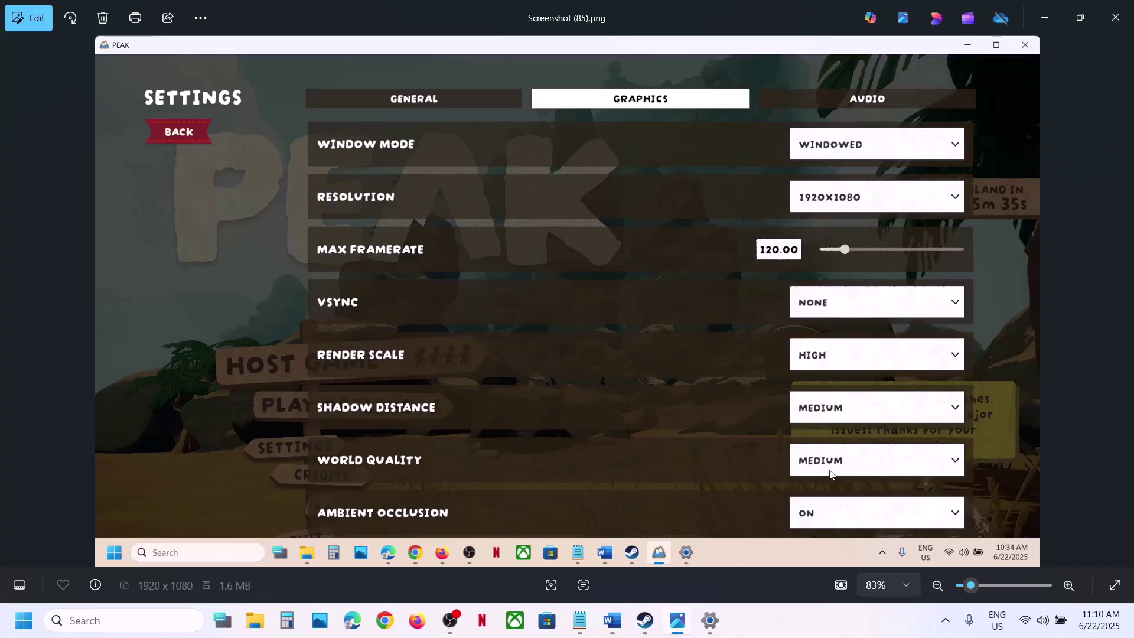
left_click(1101, 29)
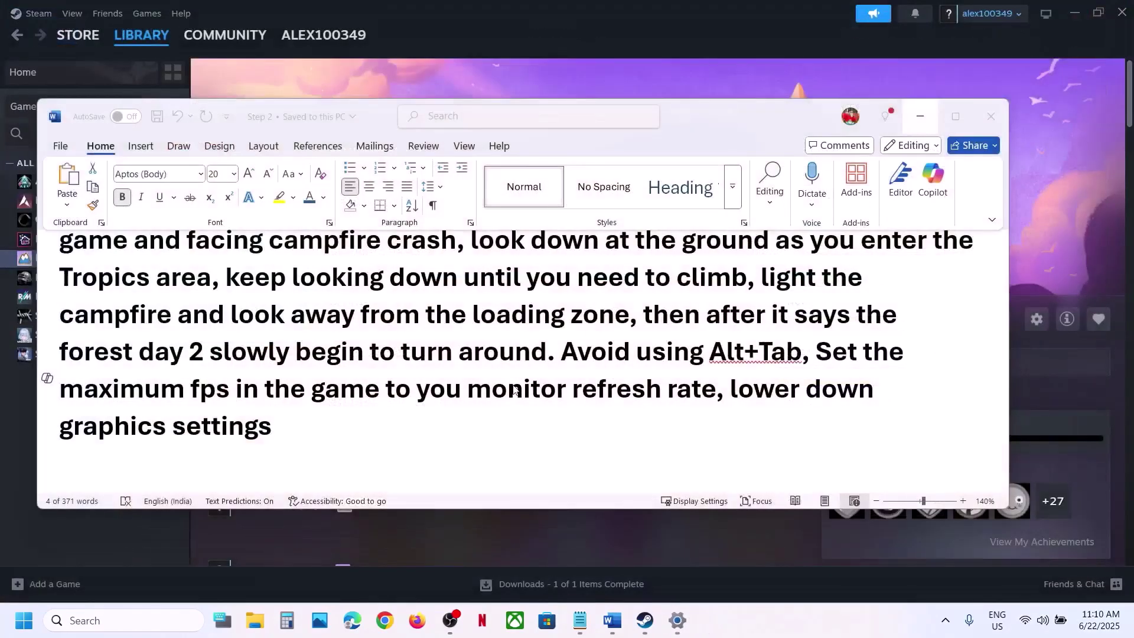
Step: Correct "you" to "your" before "monitor" in Step 4 of the Word document
scroll(514, 390, "down", 2)
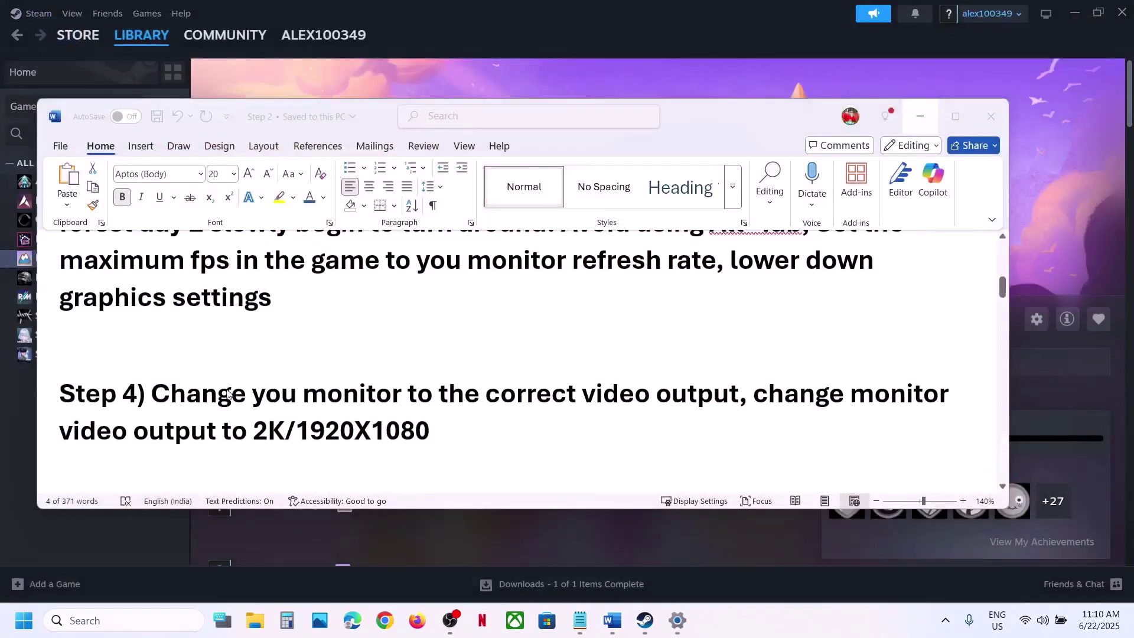
left_click(159, 394)
left_click_drag(154, 394, 298, 399)
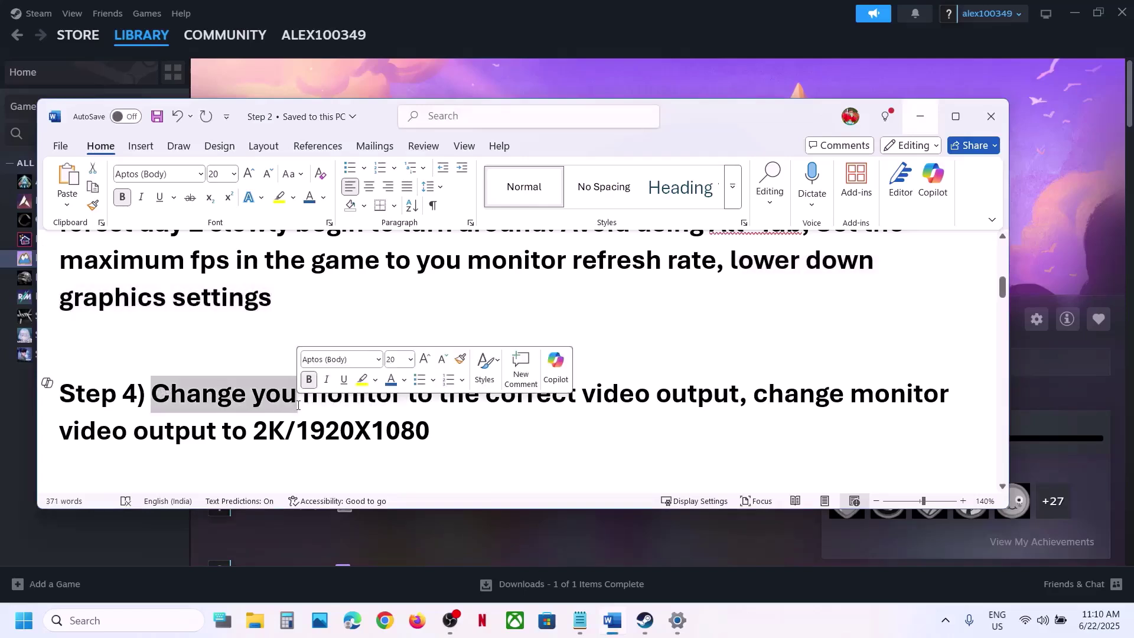
left_click(298, 406)
type("r")
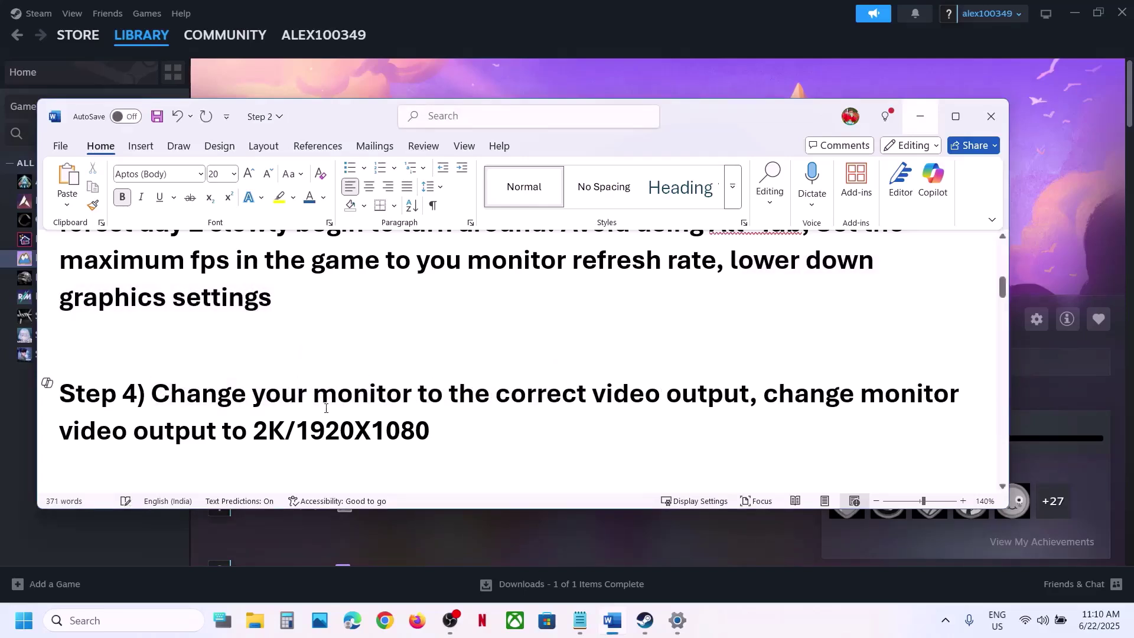
Step: Read the Step 4 advice on the correct video output and changing the monitor output to 2K/1920X1080
left_click_drag(569, 404, 738, 405)
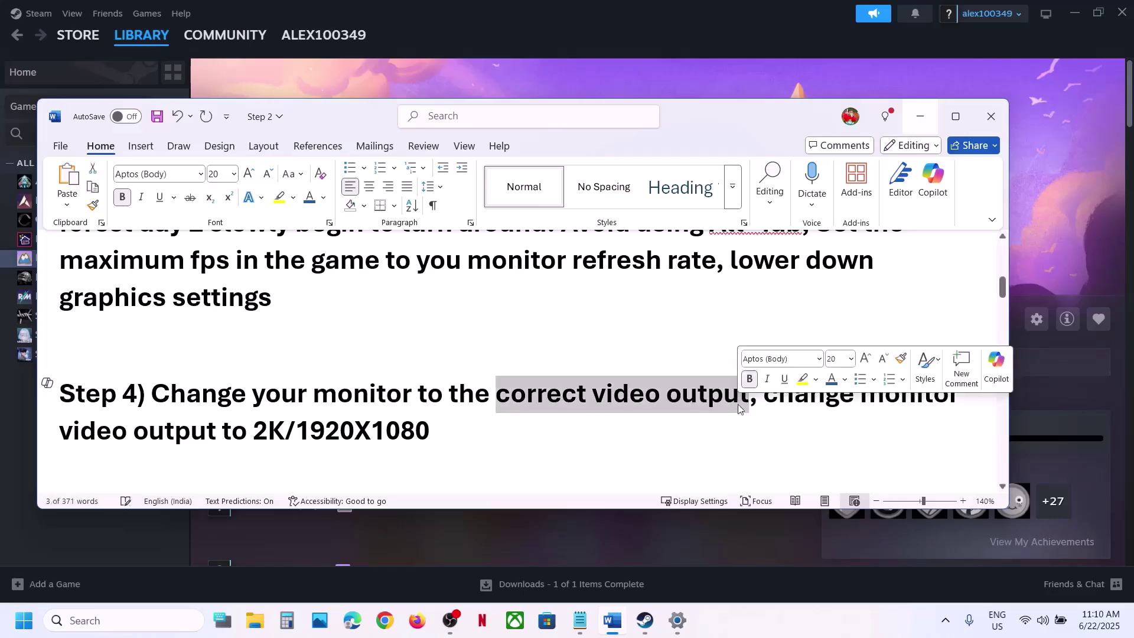
left_click(686, 423)
left_click_drag(764, 394, 432, 434)
left_click(432, 434)
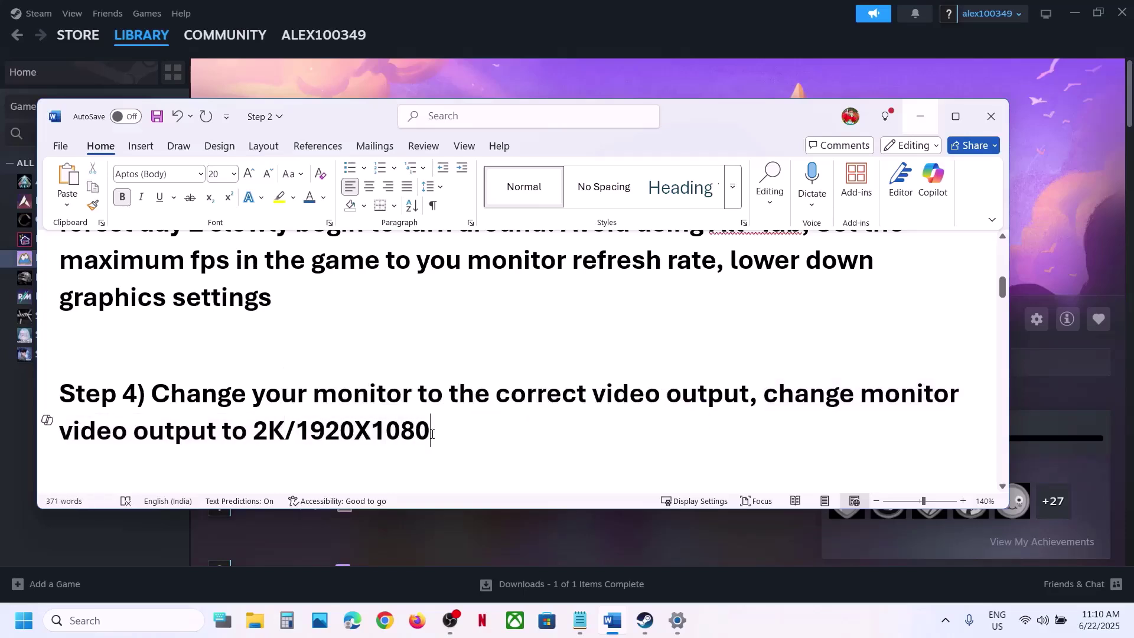
Step: Copy the launch option text "-screen-fullscreen 0 -screen-width 1920 -screen-height 1080" from Step 5 of the document
scroll(431, 434, "down", 3)
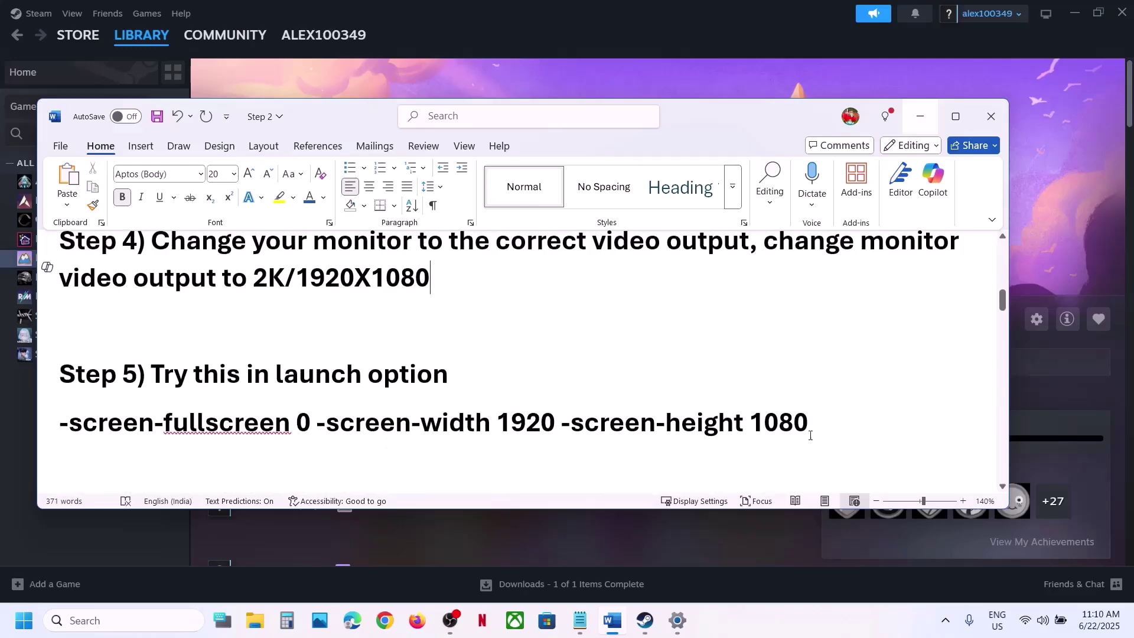
left_click_drag(819, 418, 69, 429)
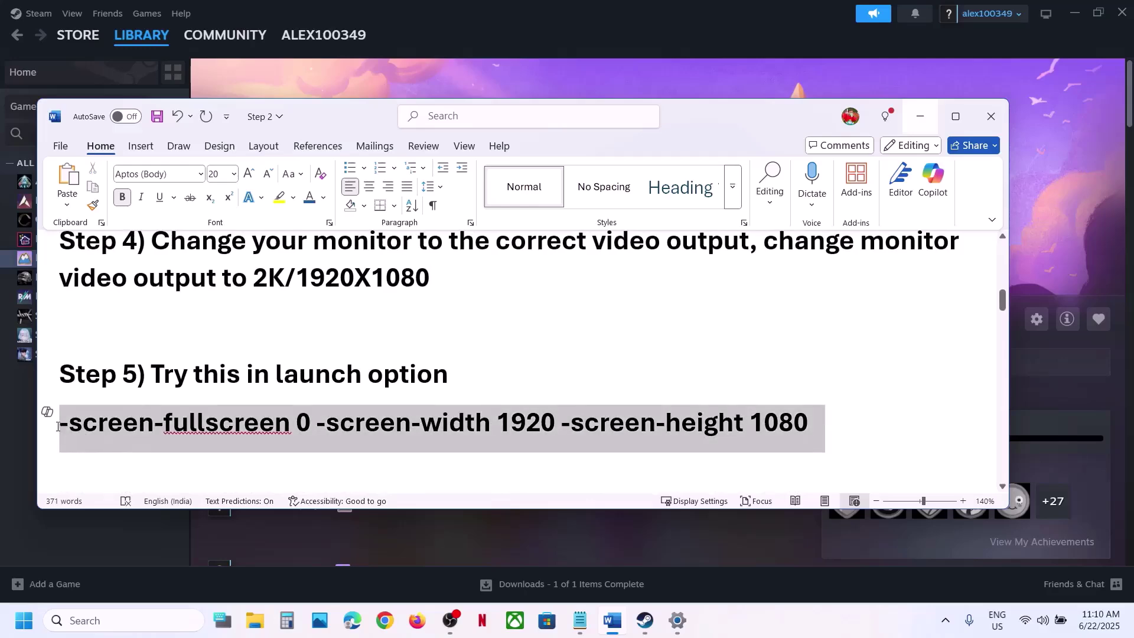
right_click(69, 430)
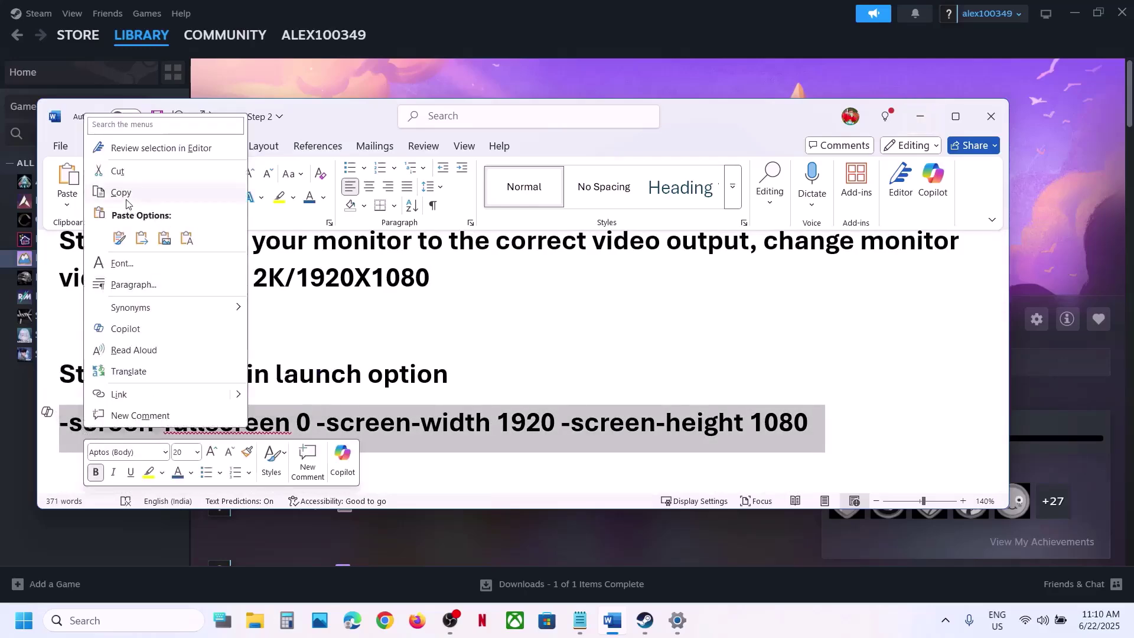
left_click(148, 195)
Step: Switch to Steam, replace PEAK's launch options with "-screen-fullscreen 0 -screen-width 1920 -screen-height 1080" and launch the game
left_click(476, 4)
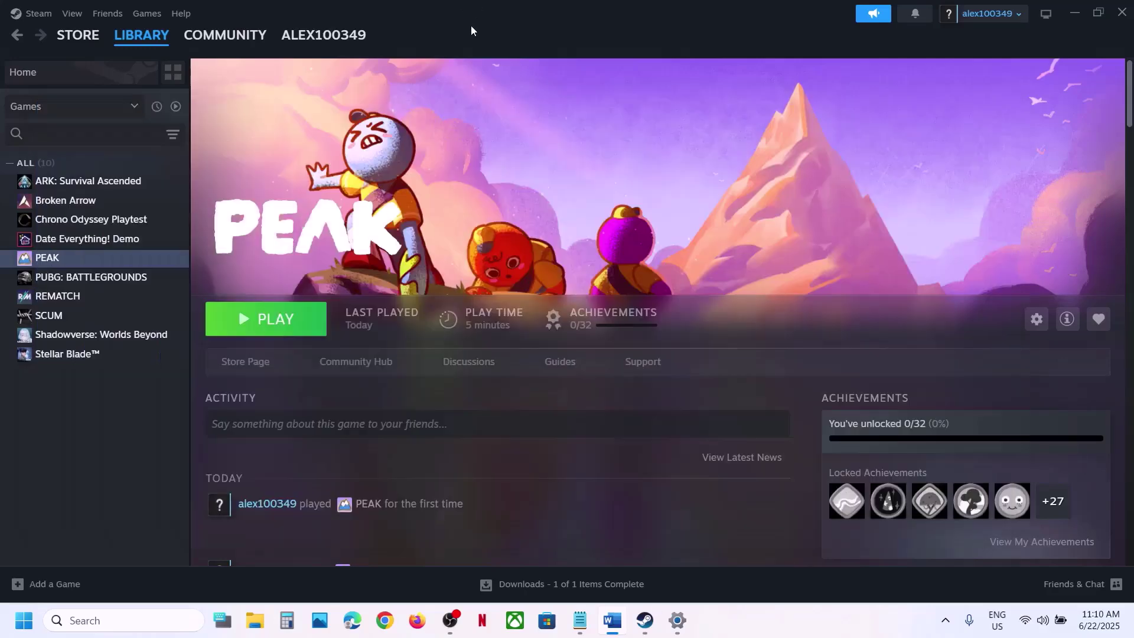
right_click(114, 261)
mouse_move(167, 355)
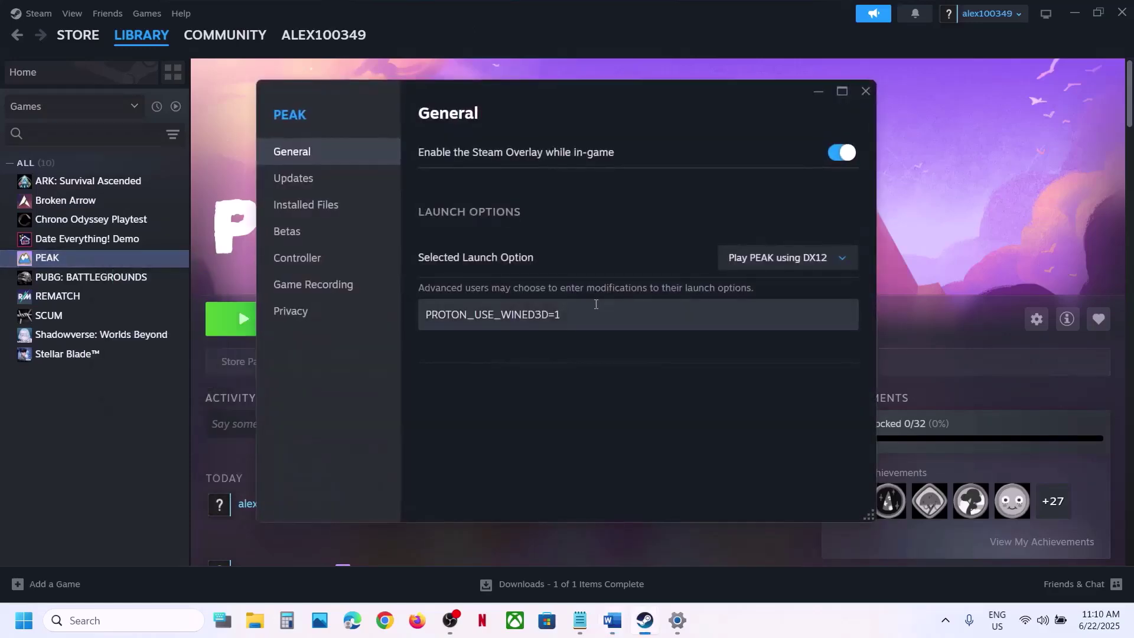
left_click_drag(595, 304, 433, 315)
key("ctrl+a")
key("ctrl+v")
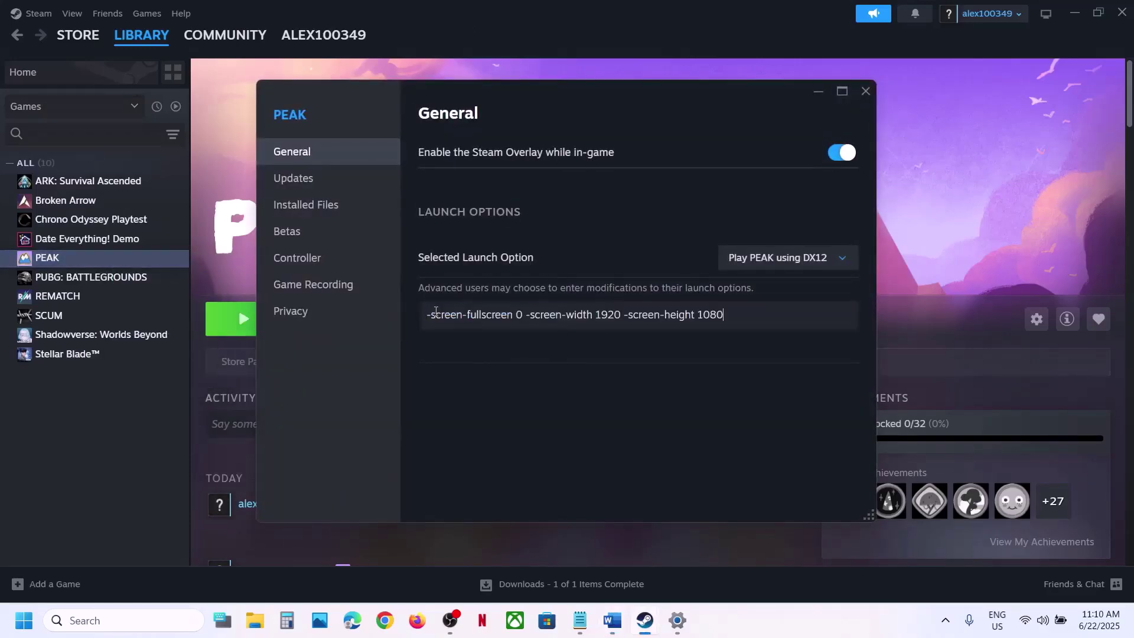
left_click(560, 366)
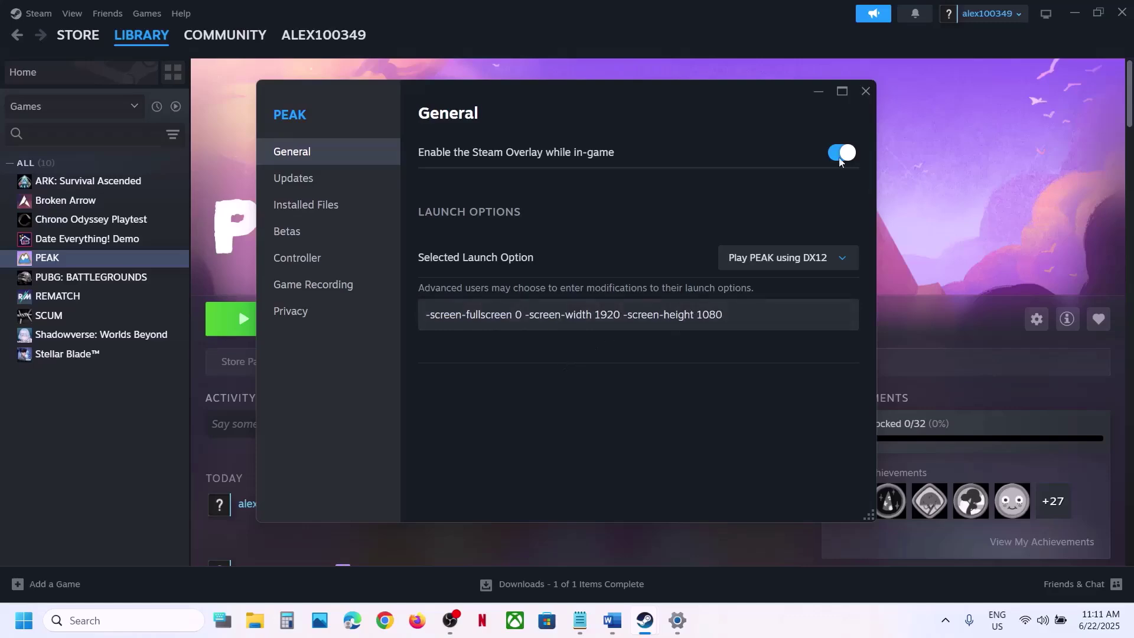
left_click(865, 93)
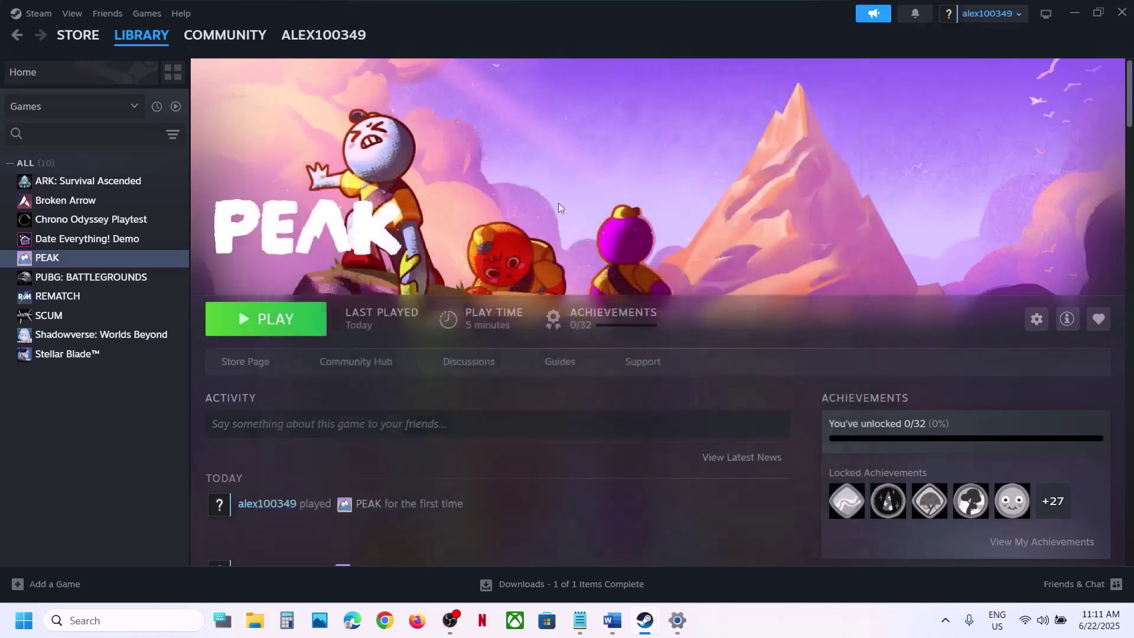
left_click(284, 334)
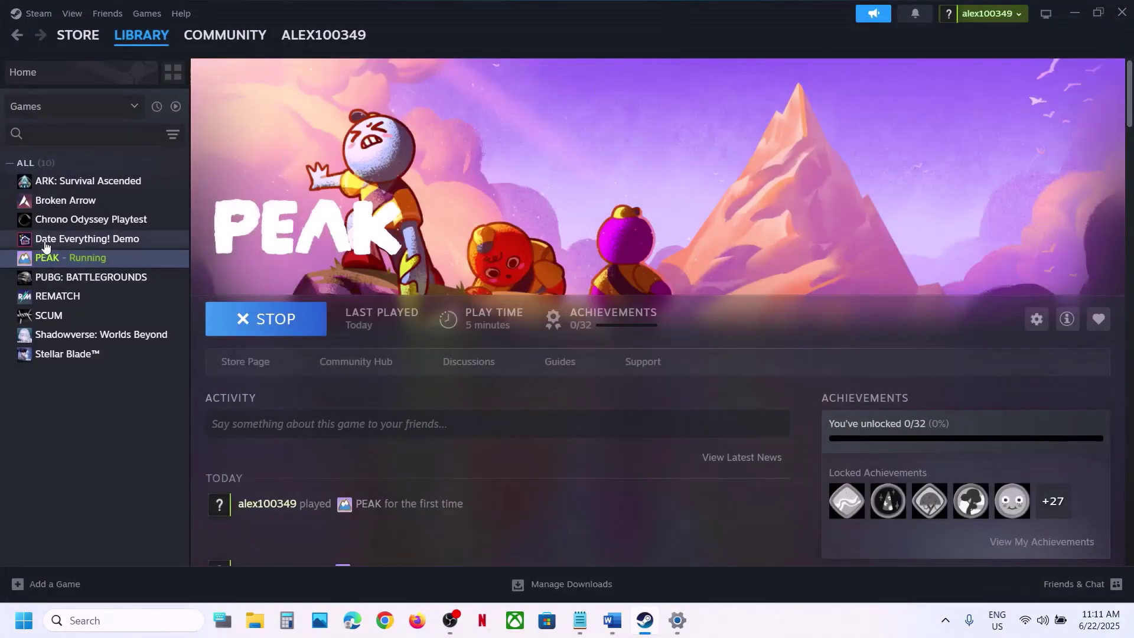
Step: Check the selected launch option choices in PEAK's properties without changing them
right_click(48, 258)
left_click(89, 365)
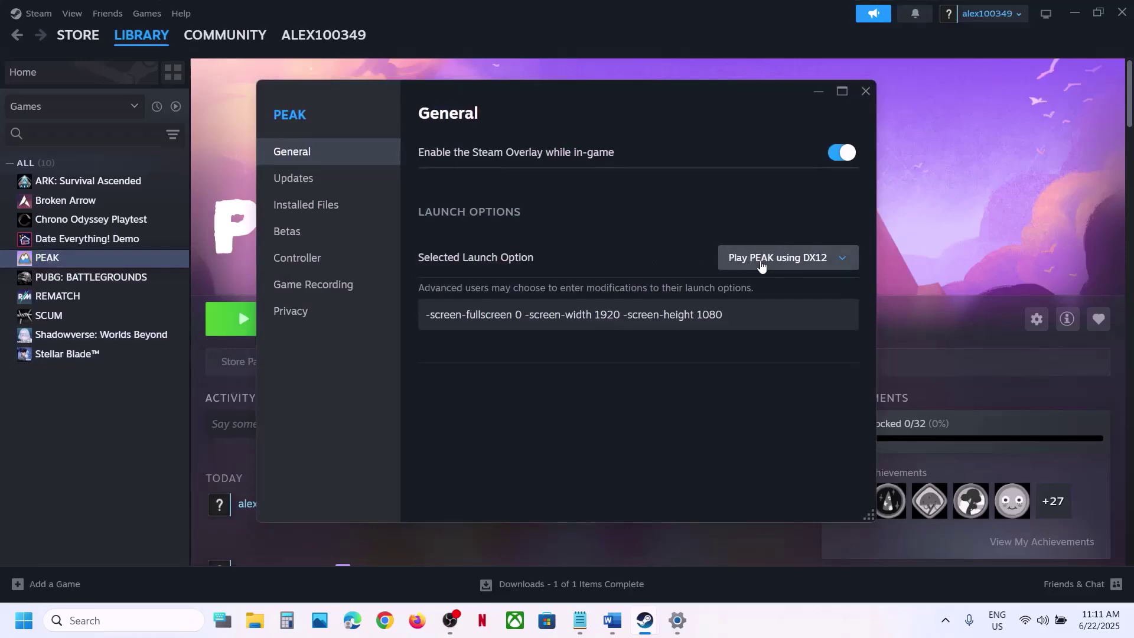
left_click(761, 264)
left_click(739, 157)
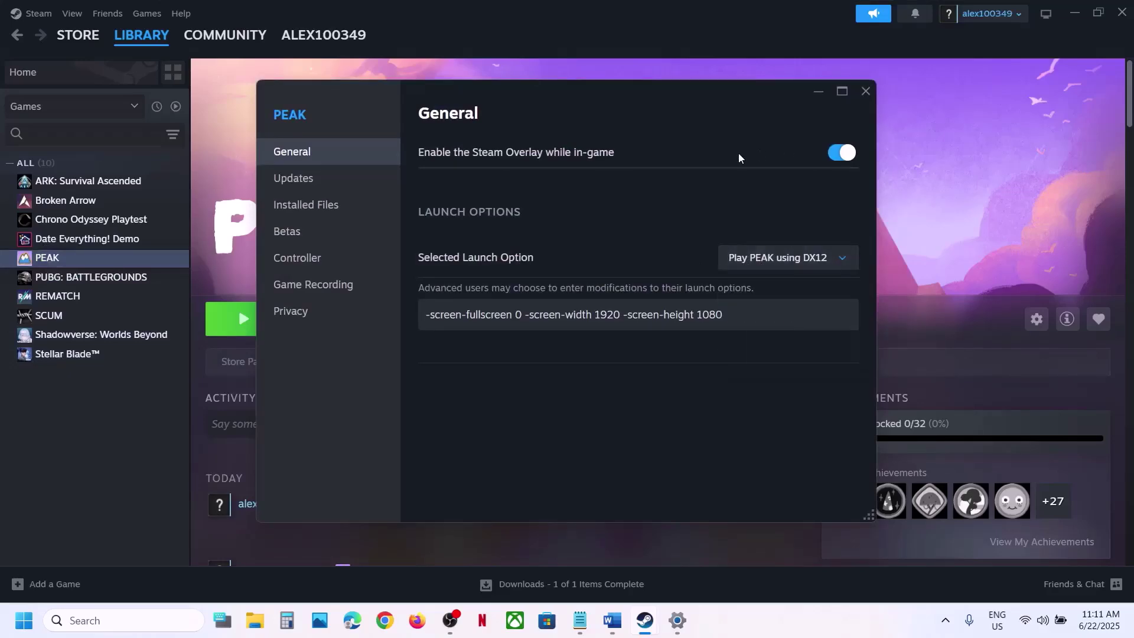
left_click(867, 94)
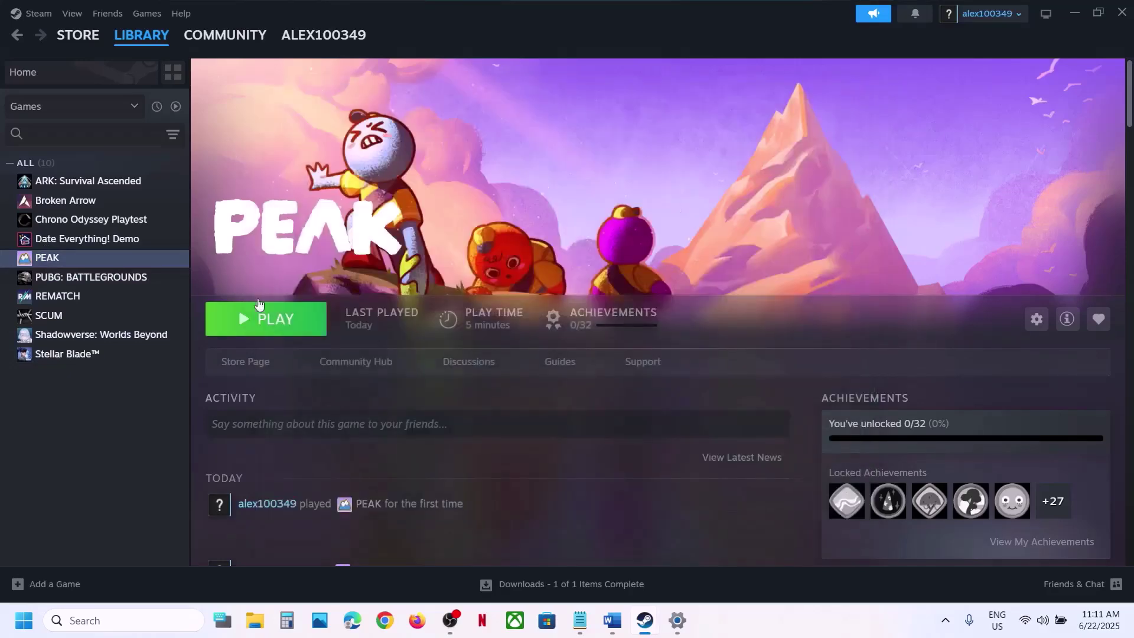
Step: Clear PEAK's custom launch options text and set the selected launch option to Ask when starting game
right_click(110, 259)
left_click(152, 371)
key("ctrl+a")
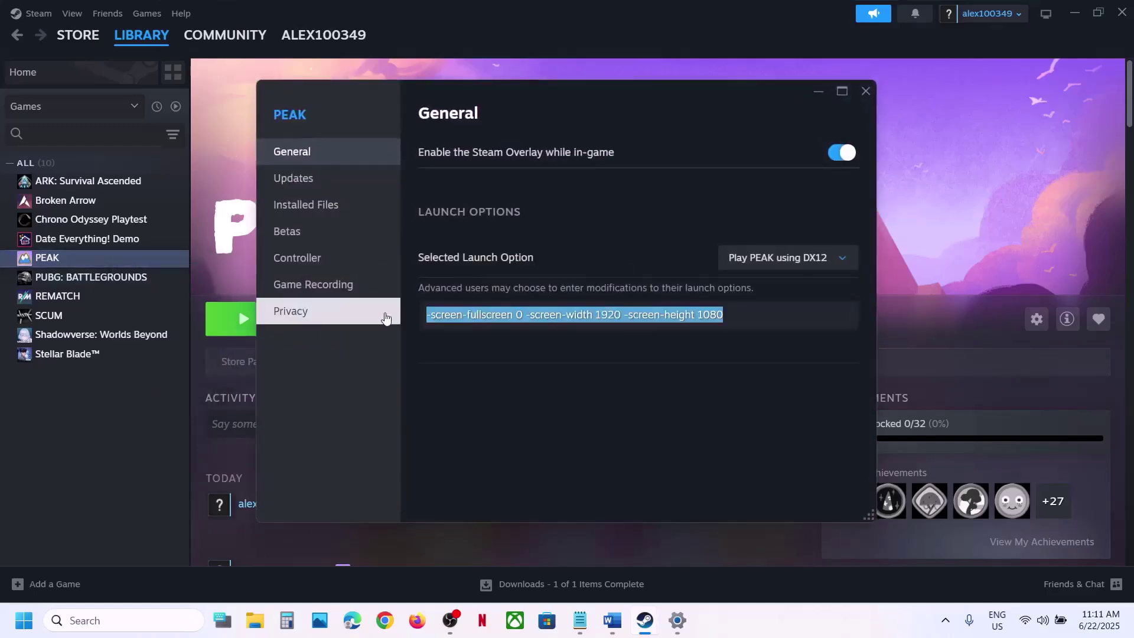
key("BackSpace")
left_click(794, 265)
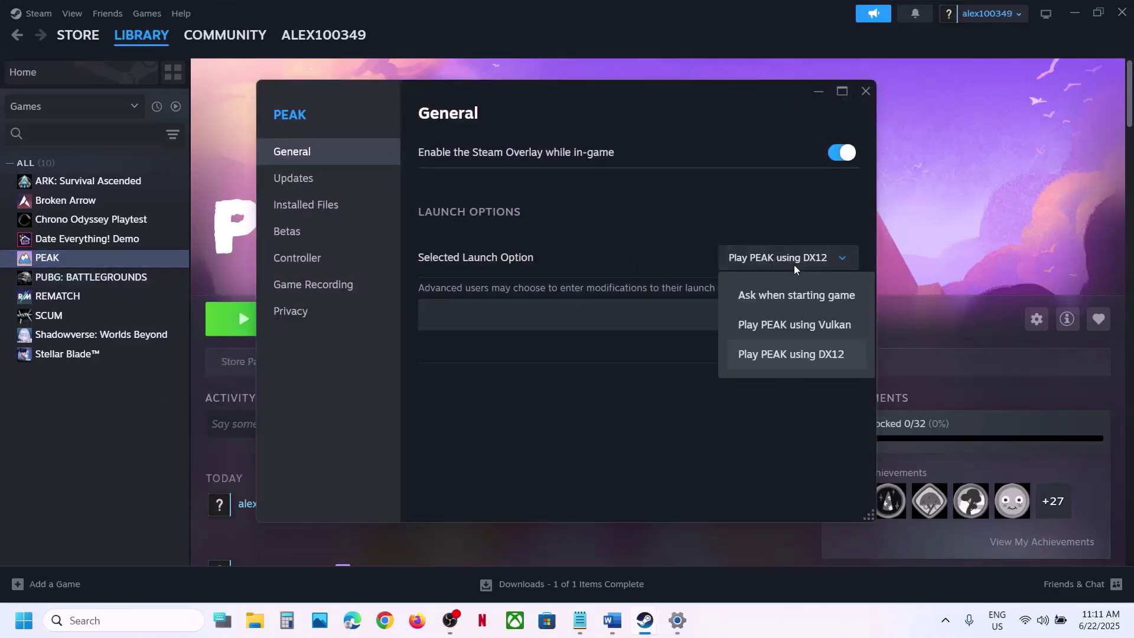
left_click(766, 295)
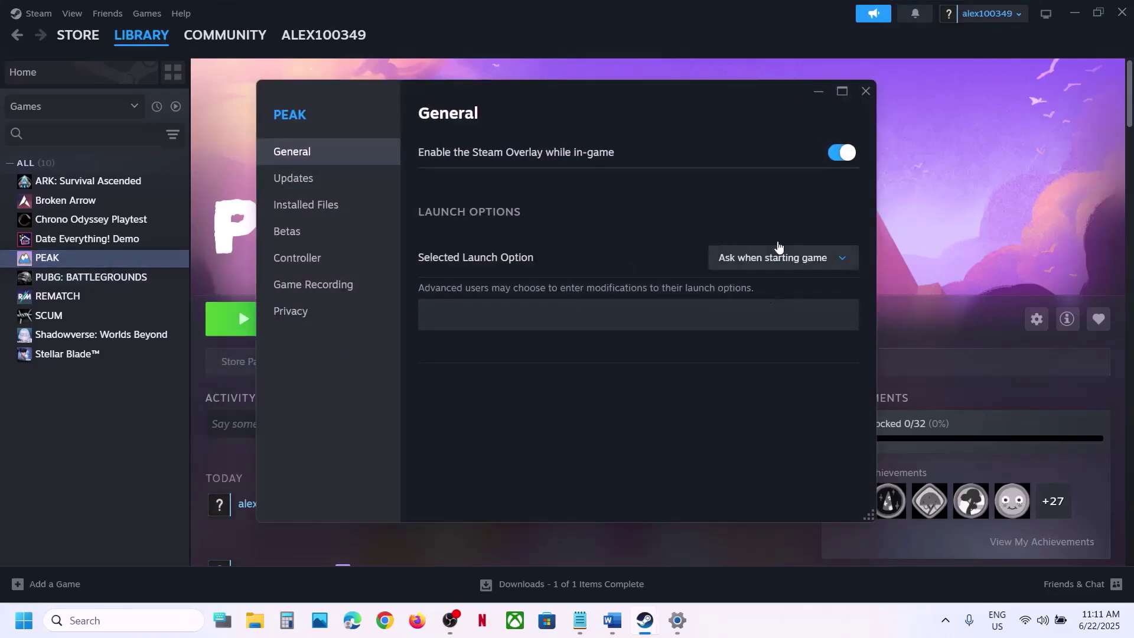
left_click(867, 89)
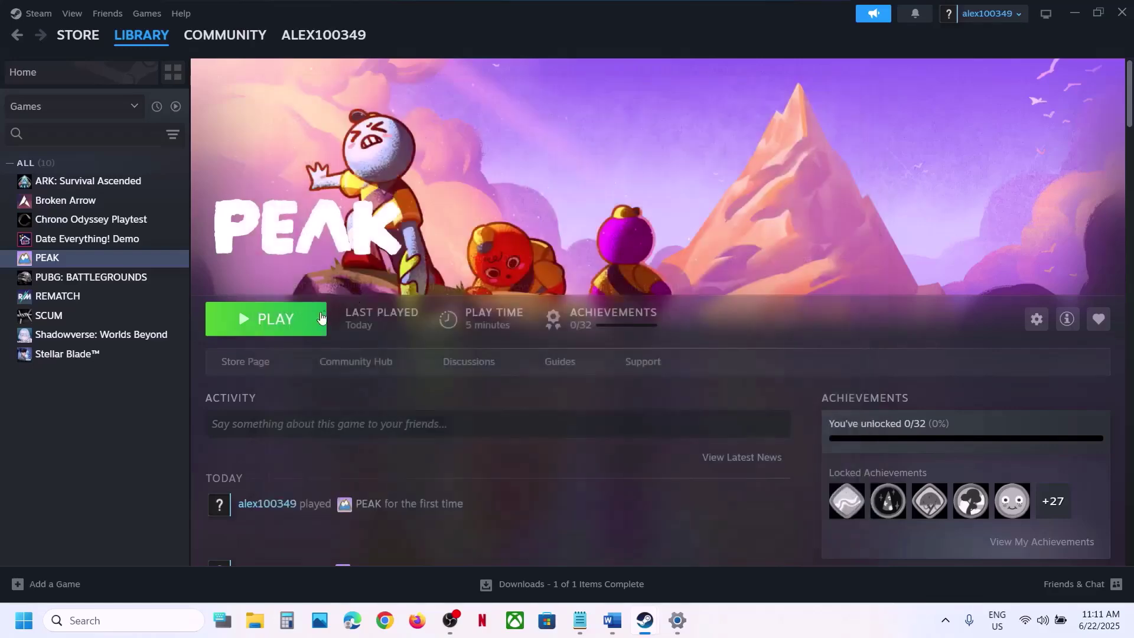
Step: Start PEAK to view the launch option prompt, and cancel the launch
left_click(290, 328)
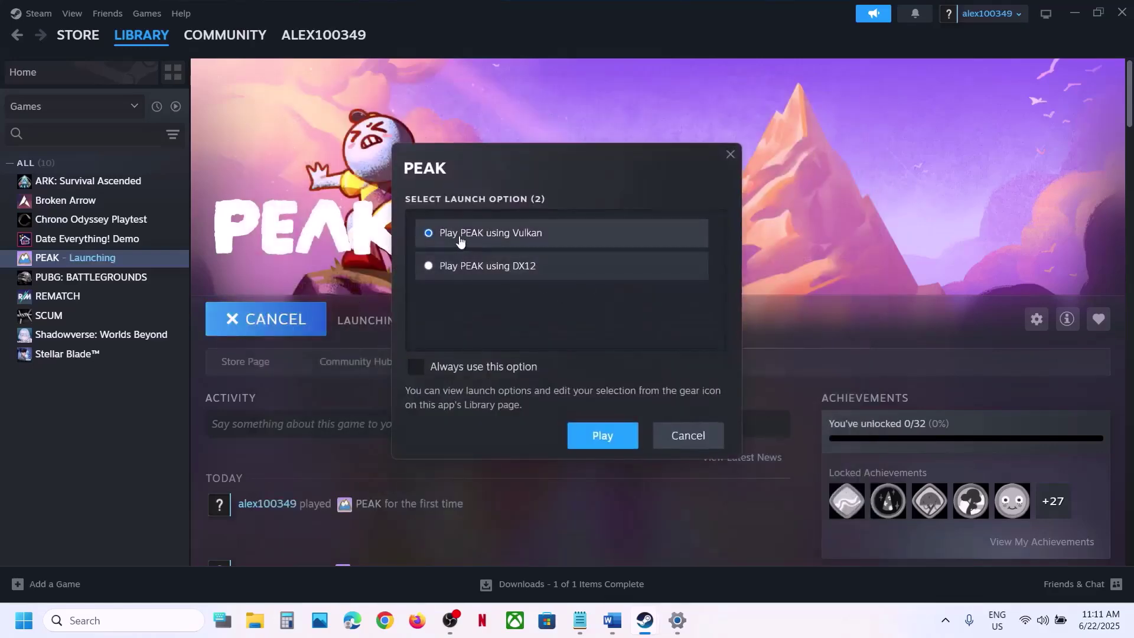
left_click(664, 435)
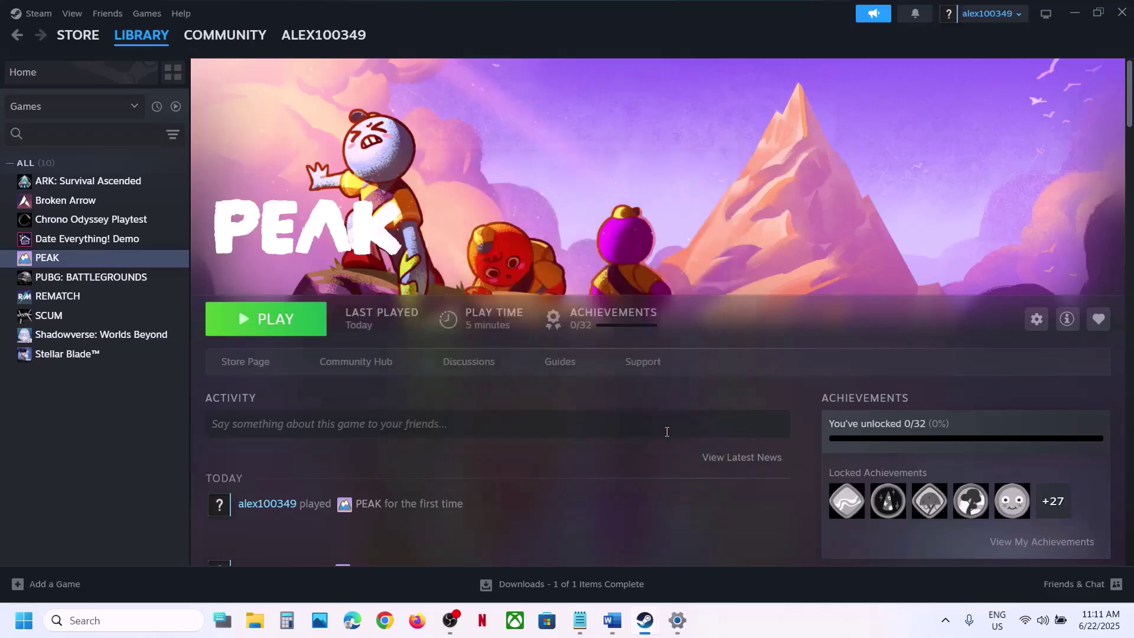
Step: Switch to the Word document and read Step 6 on the Landcrab\Peak registry path and deleting the settings starting with "Screenmanager"
left_click(613, 620)
scroll(438, 381, "down", 3)
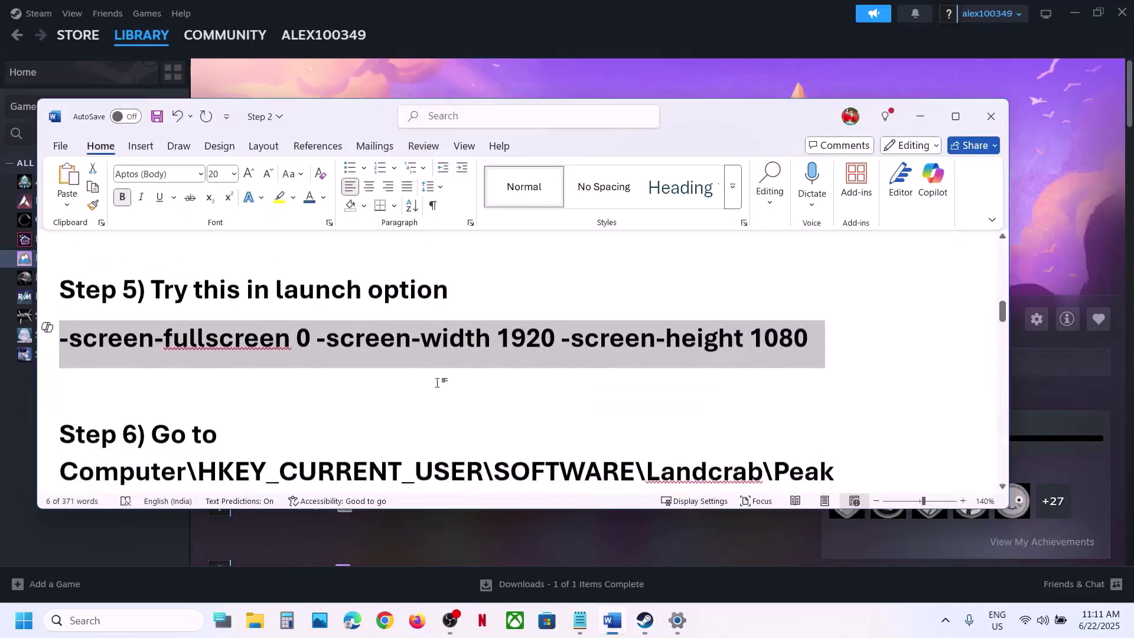
scroll(438, 381, "down", 1)
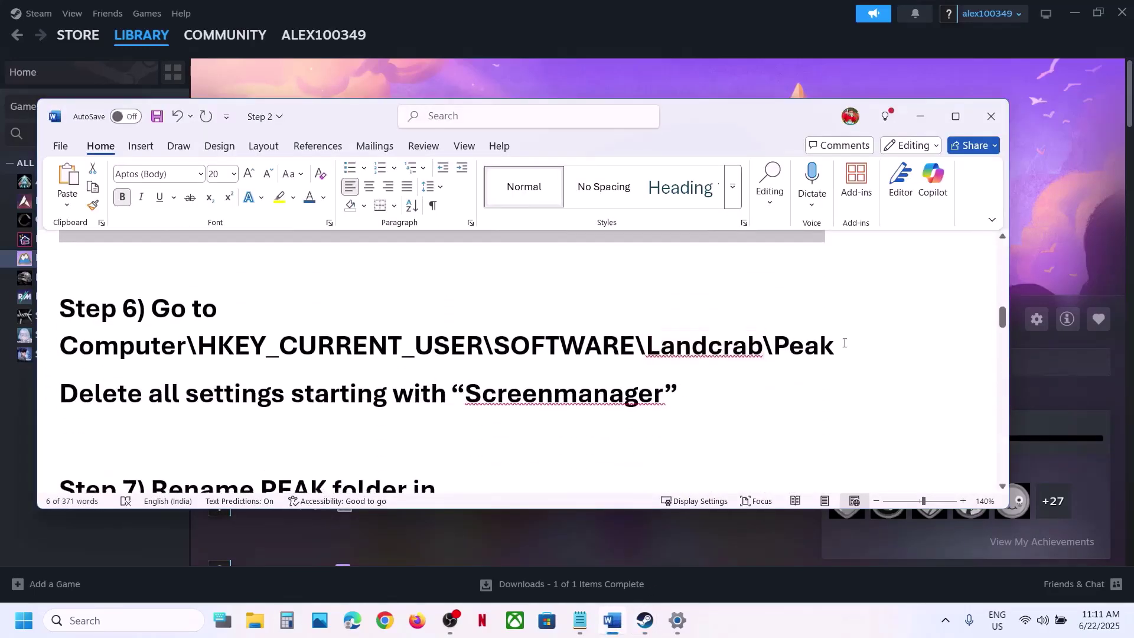
left_click_drag(838, 345, 61, 349)
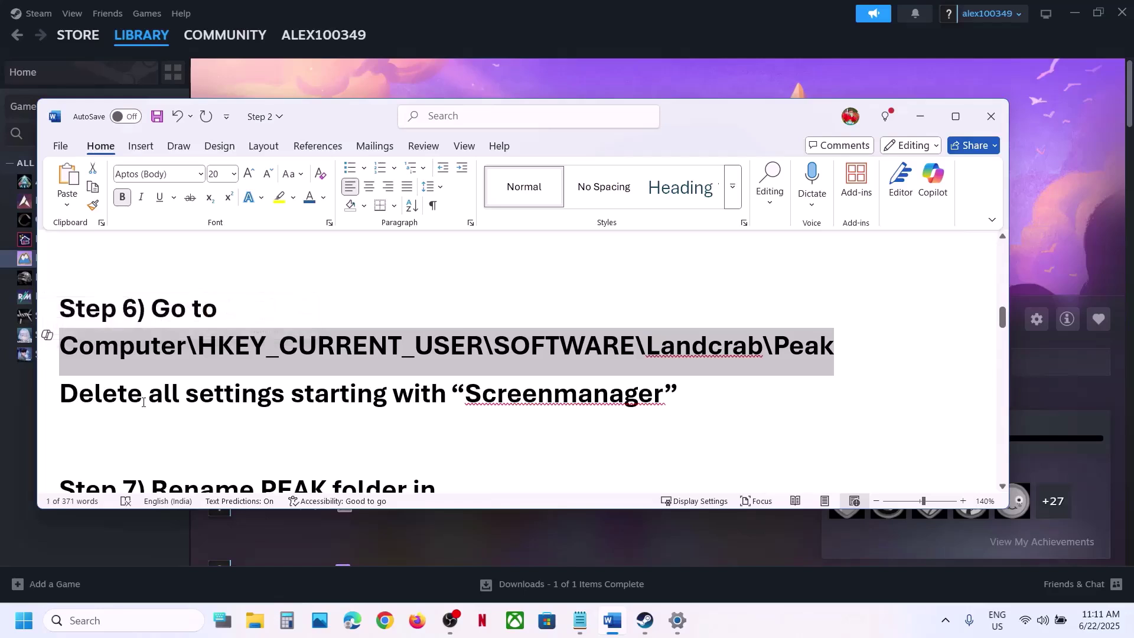
left_click_drag(61, 395, 584, 381)
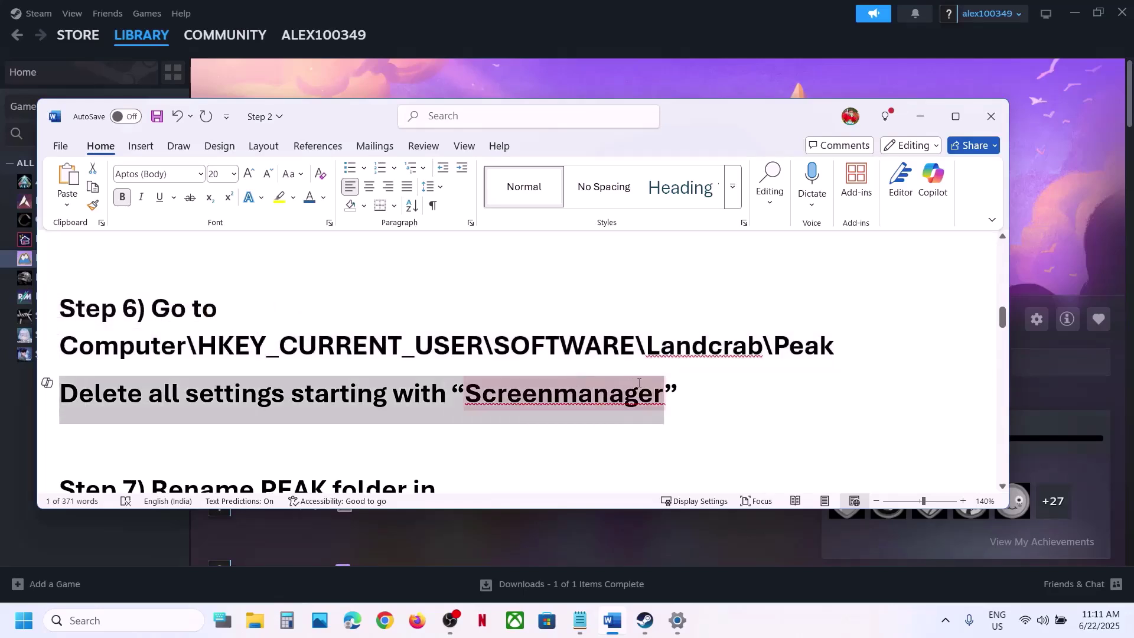
left_click(453, 328)
Step: Open Registry Editor and allow it to make changes to the device
left_click(164, 621)
type("re")
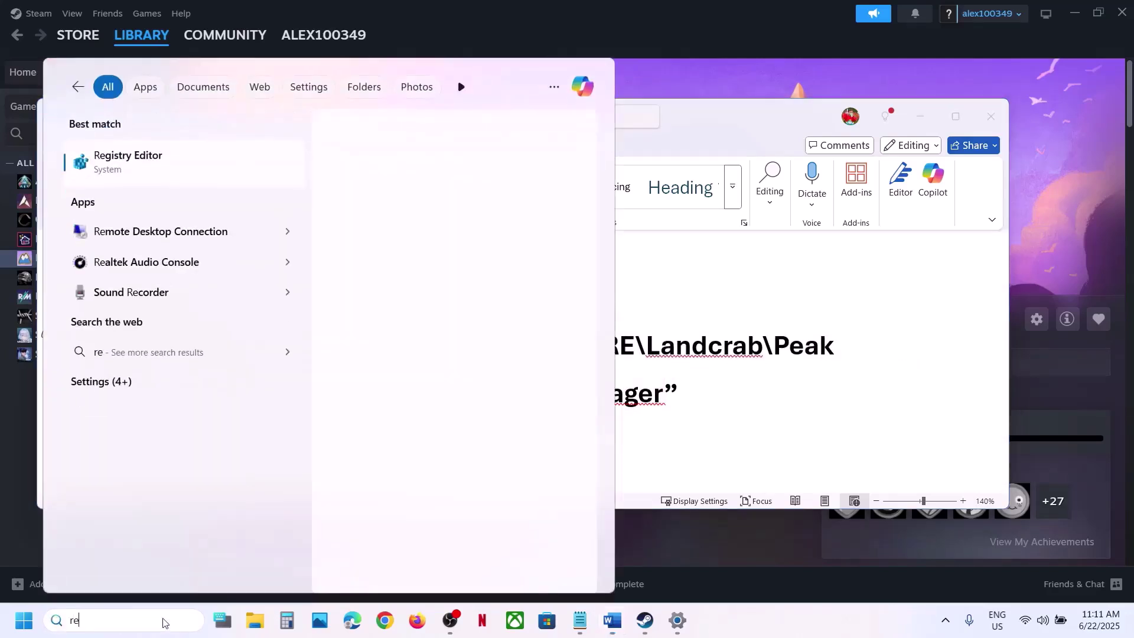
type("gis")
key("Return")
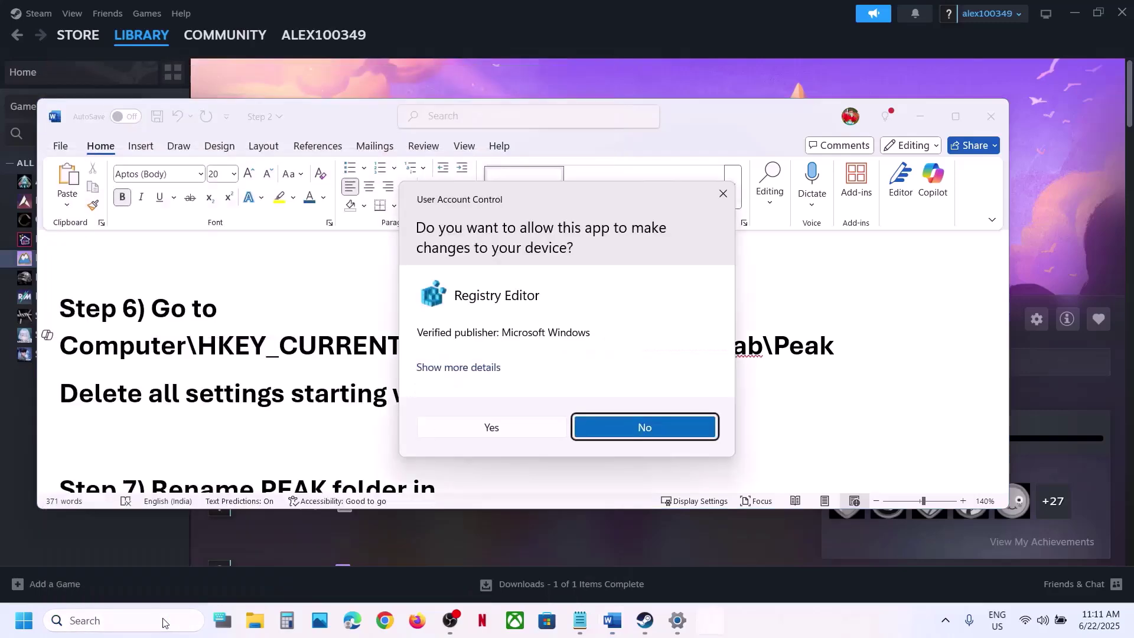
left_click(533, 423)
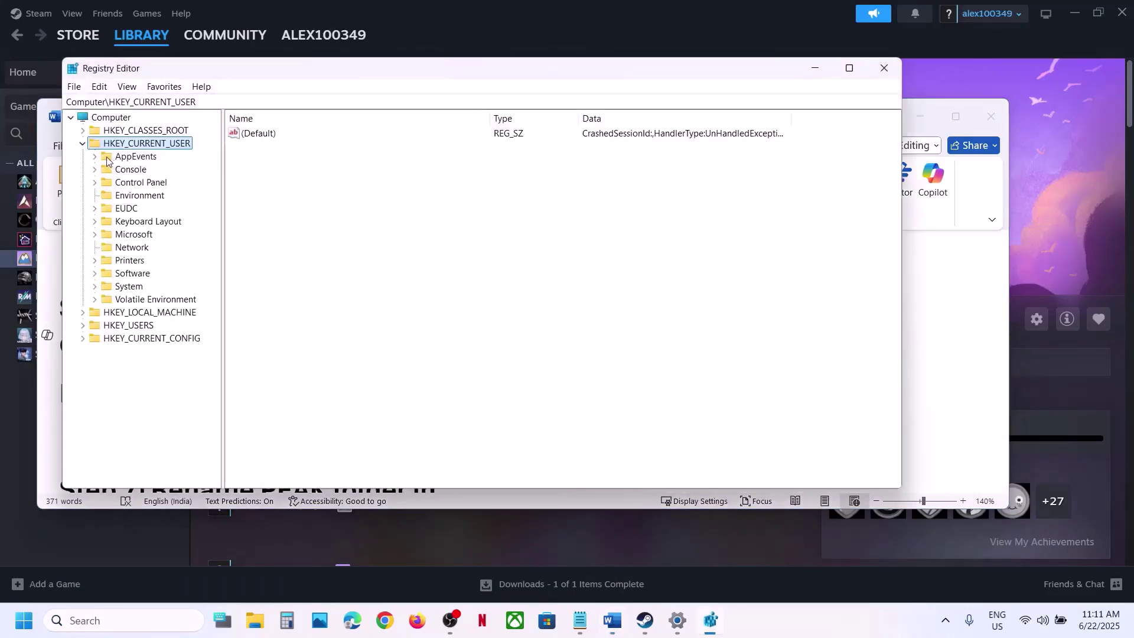
Step: Go to the registry key HKEY_CURRENT_USER\Software\LandCrab\PEAK
left_click(82, 144)
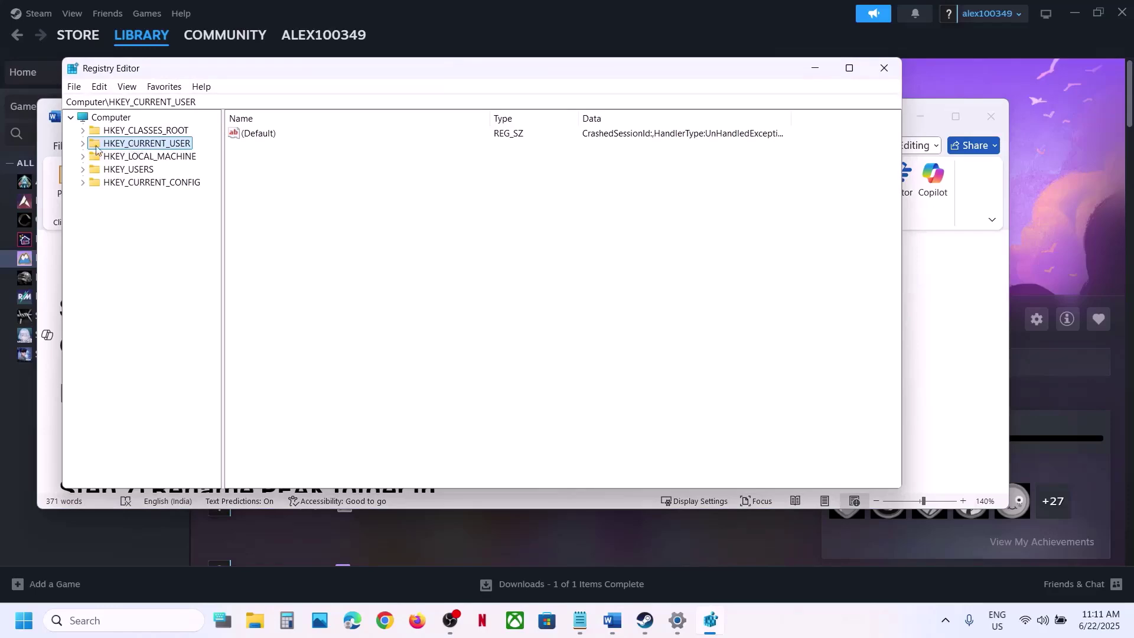
left_click(83, 144)
left_click(935, 309)
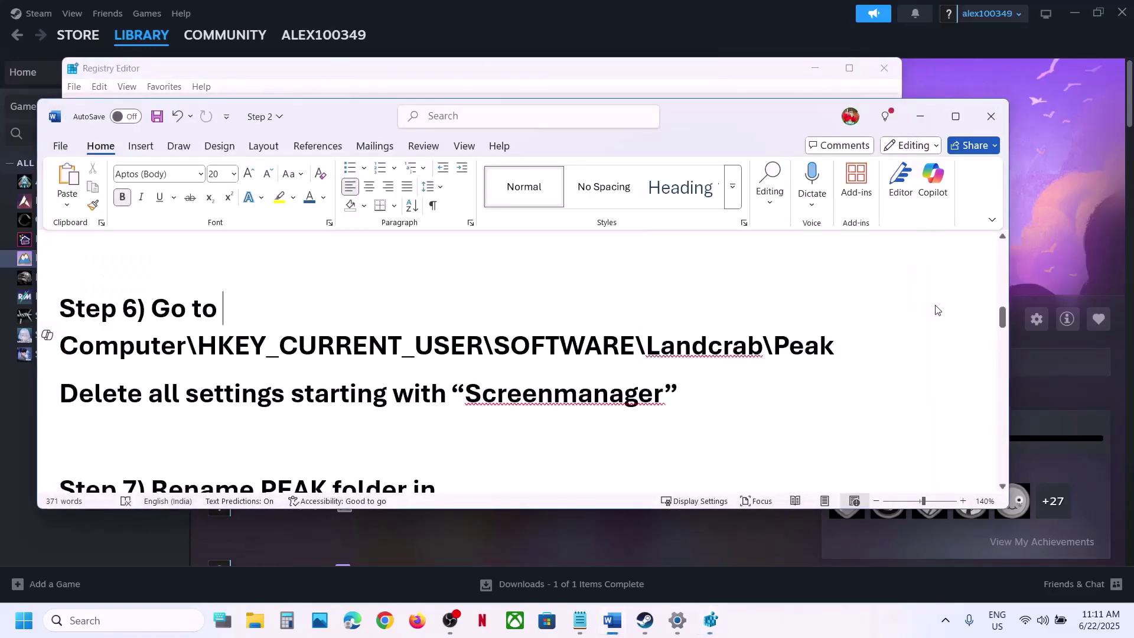
key("alt+Tab")
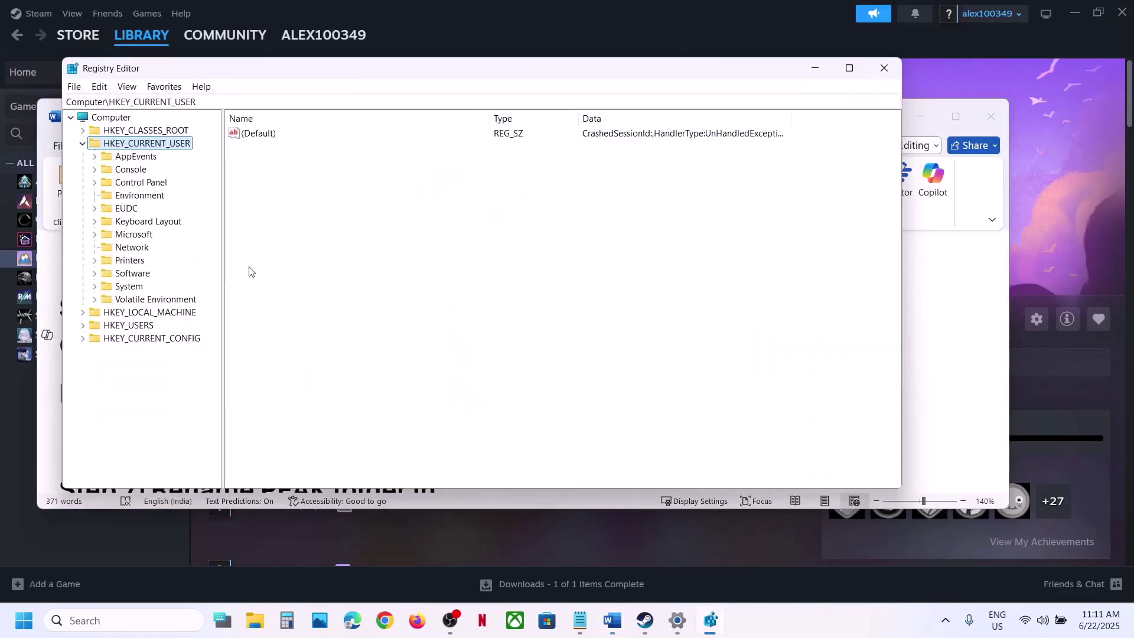
left_click(130, 273)
left_click(95, 275)
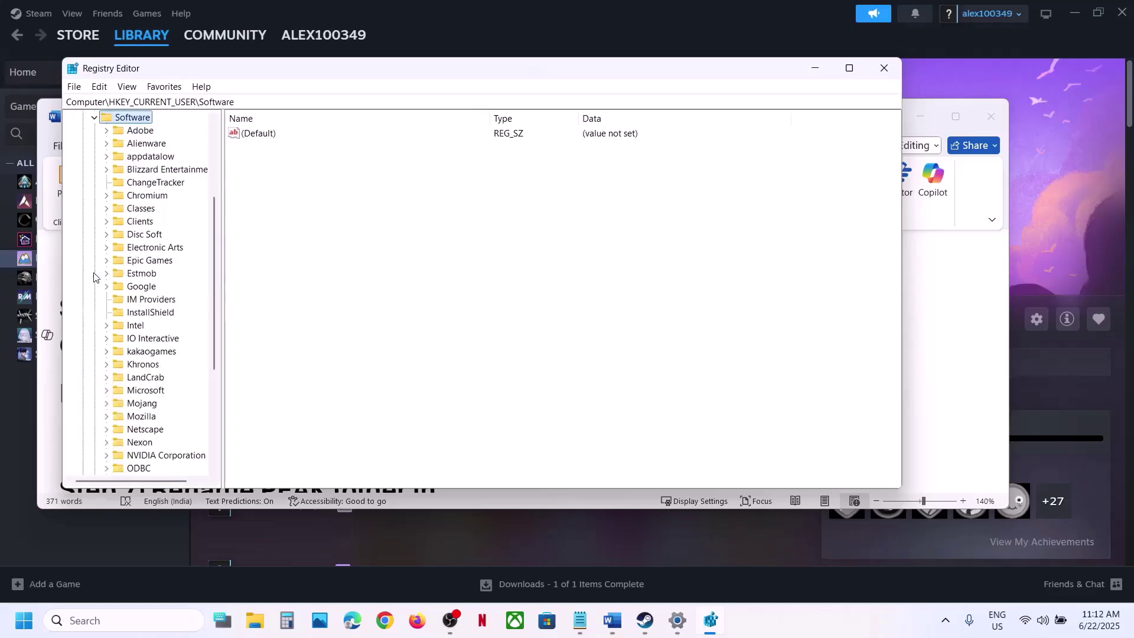
left_click(153, 378)
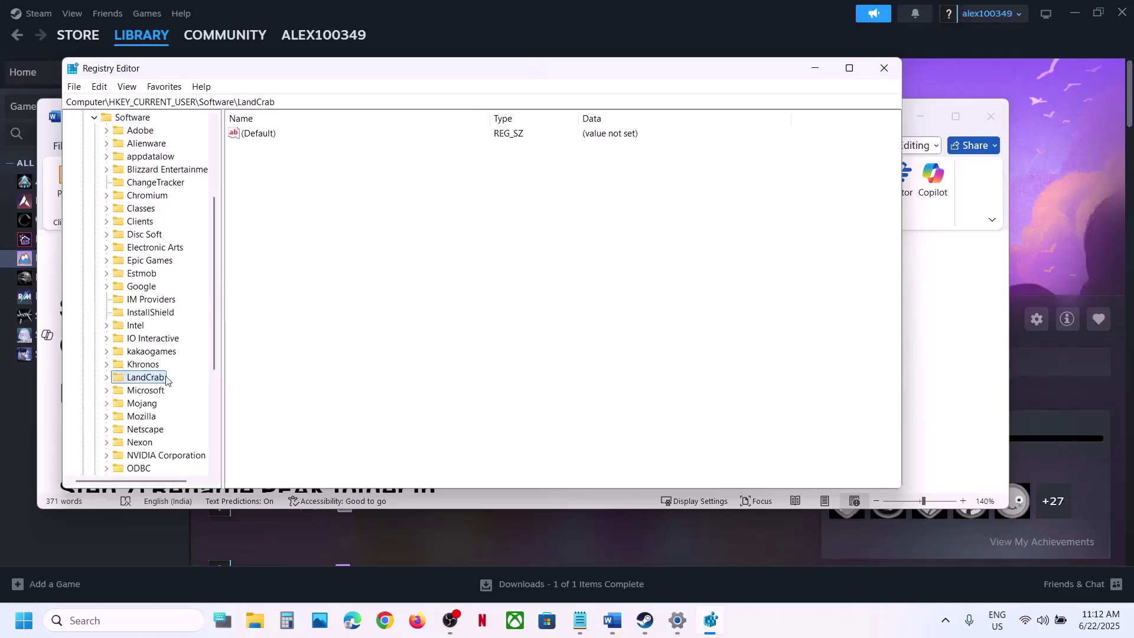
left_click(106, 378)
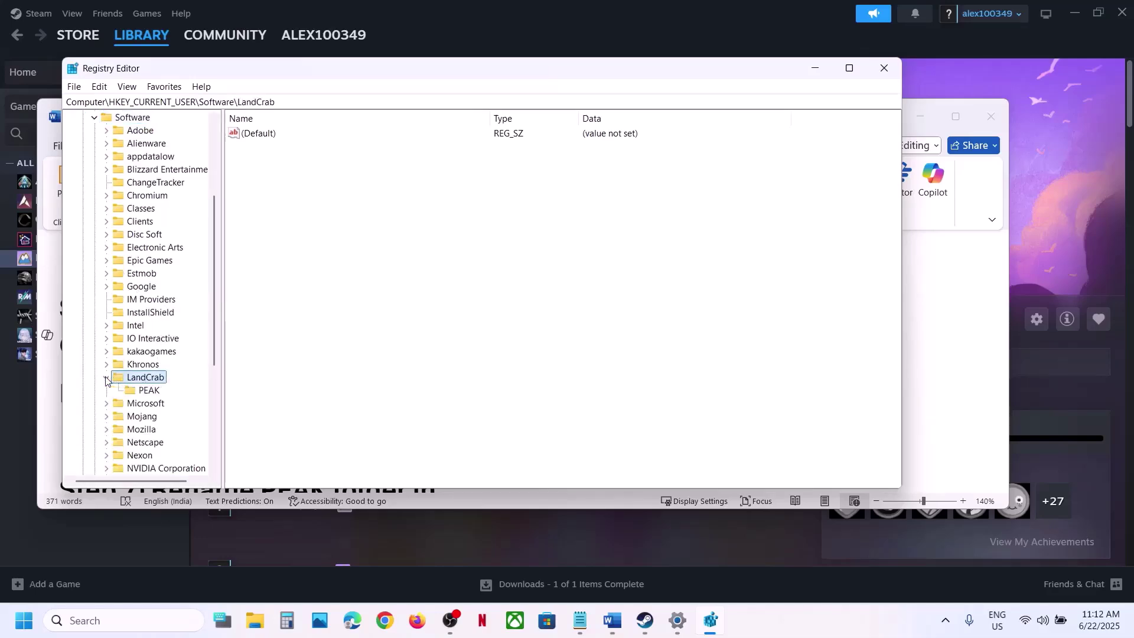
left_click(145, 391)
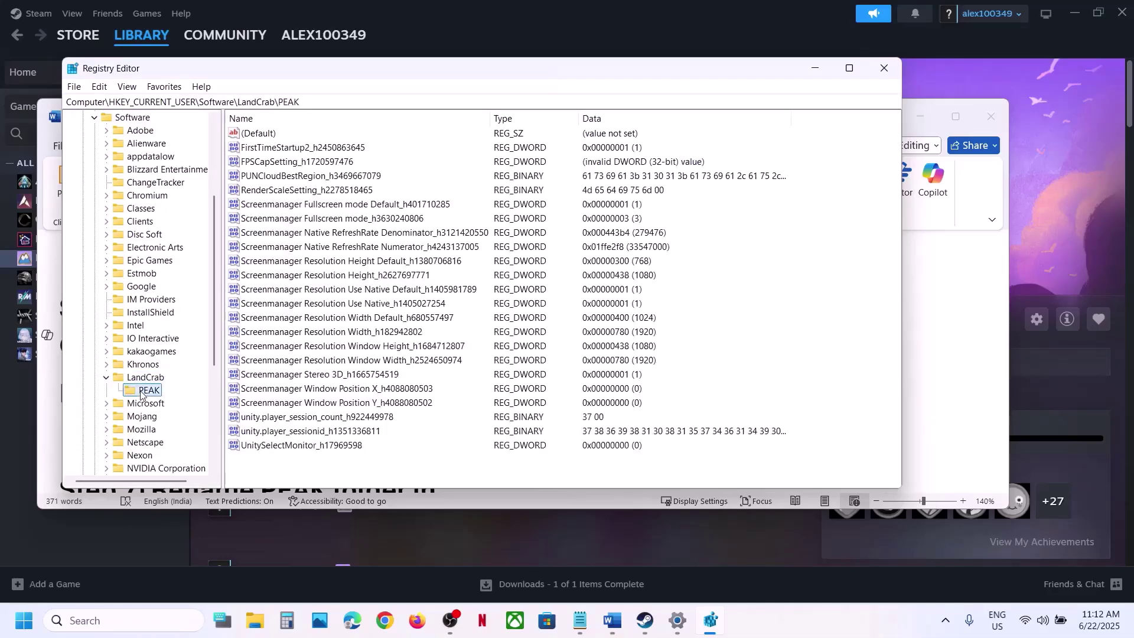
Step: Delete all values starting with "Screenmanager" from the PEAK key, and close Registry Editor
left_click(281, 207)
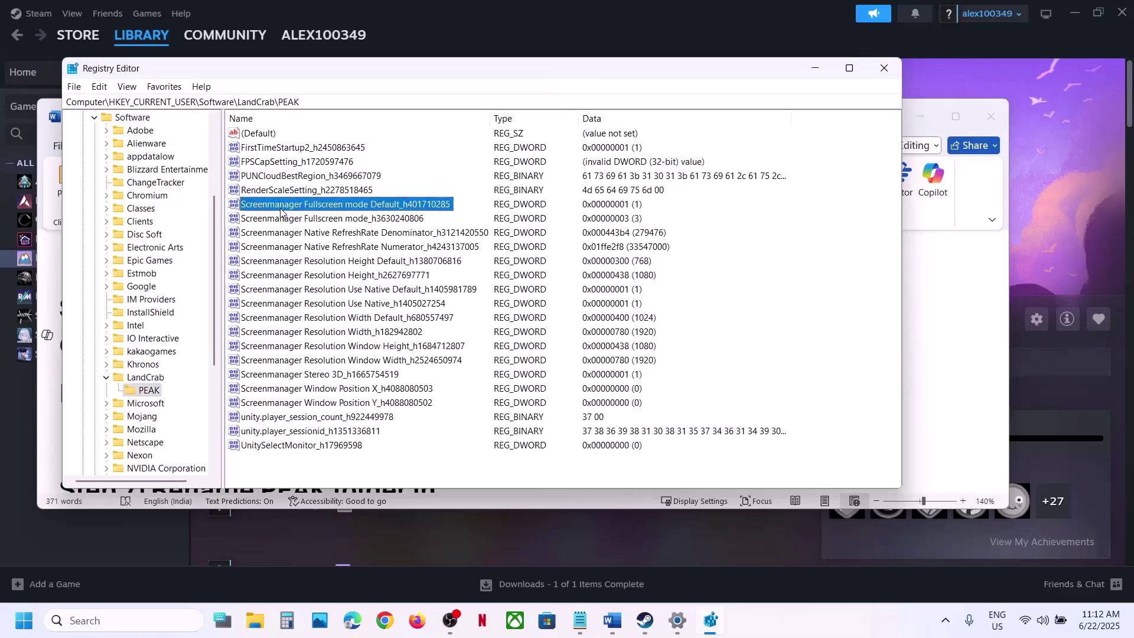
left_click(276, 404, "shift")
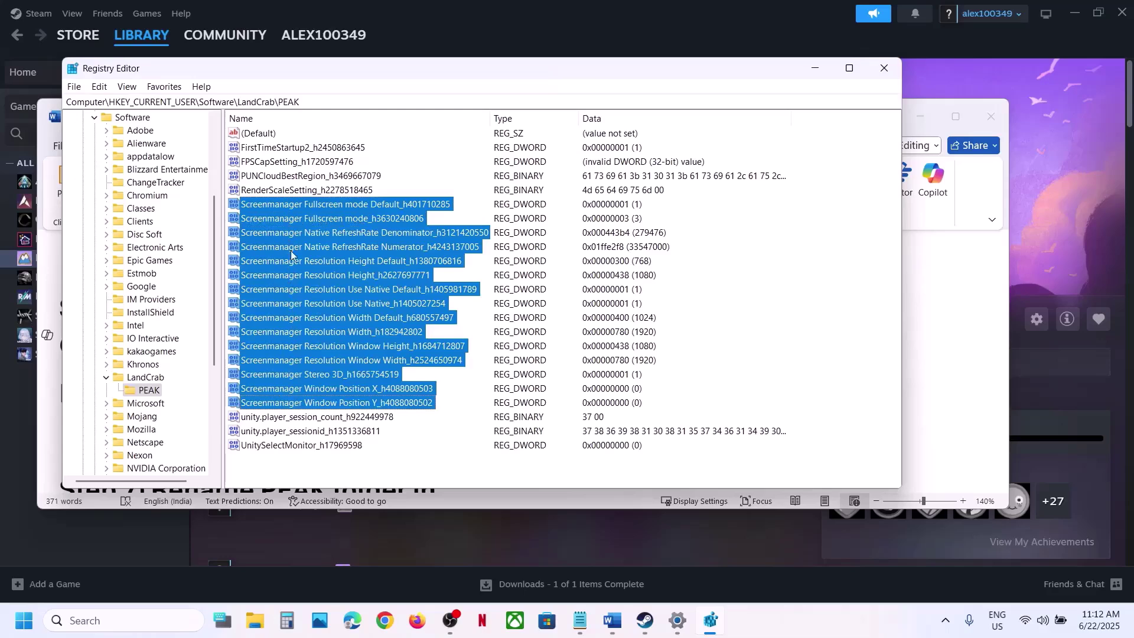
right_click(280, 254)
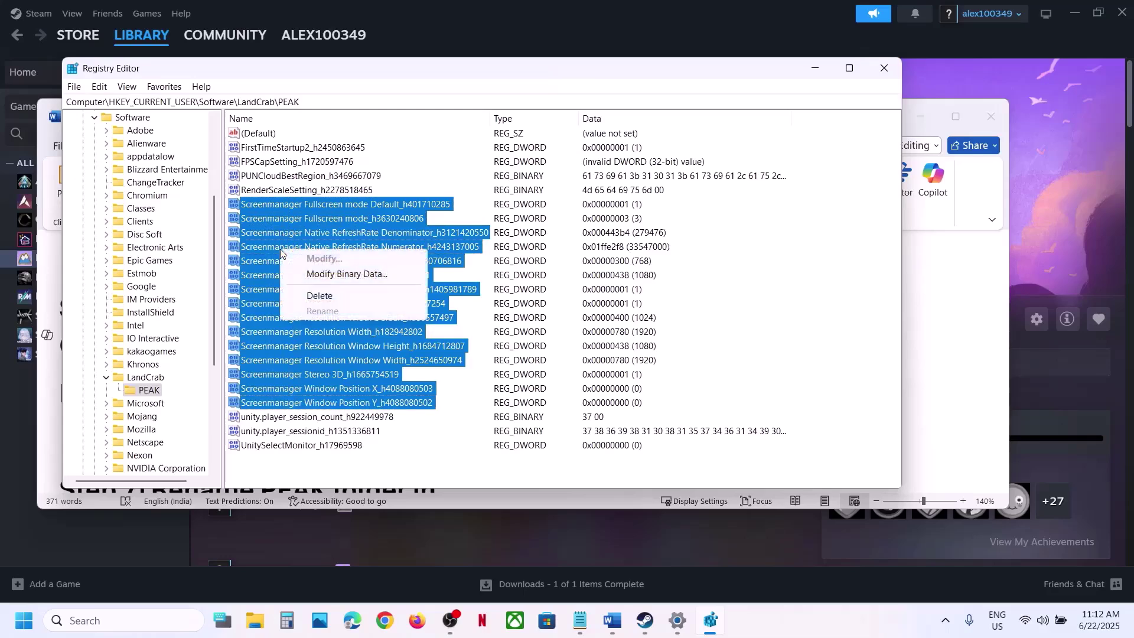
left_click(346, 294)
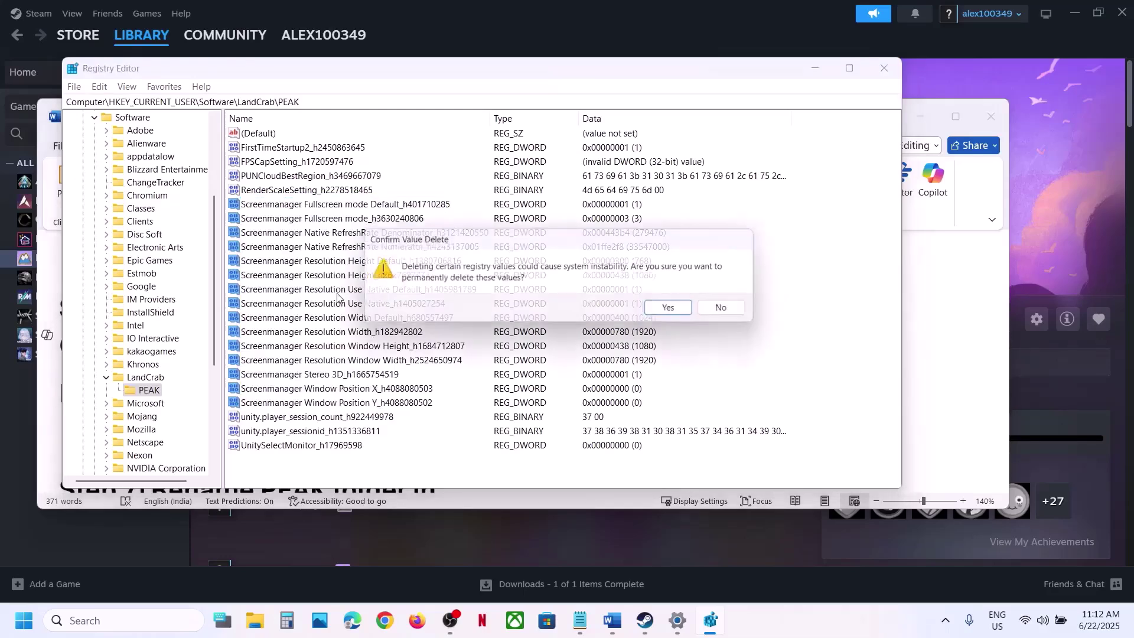
left_click(684, 307)
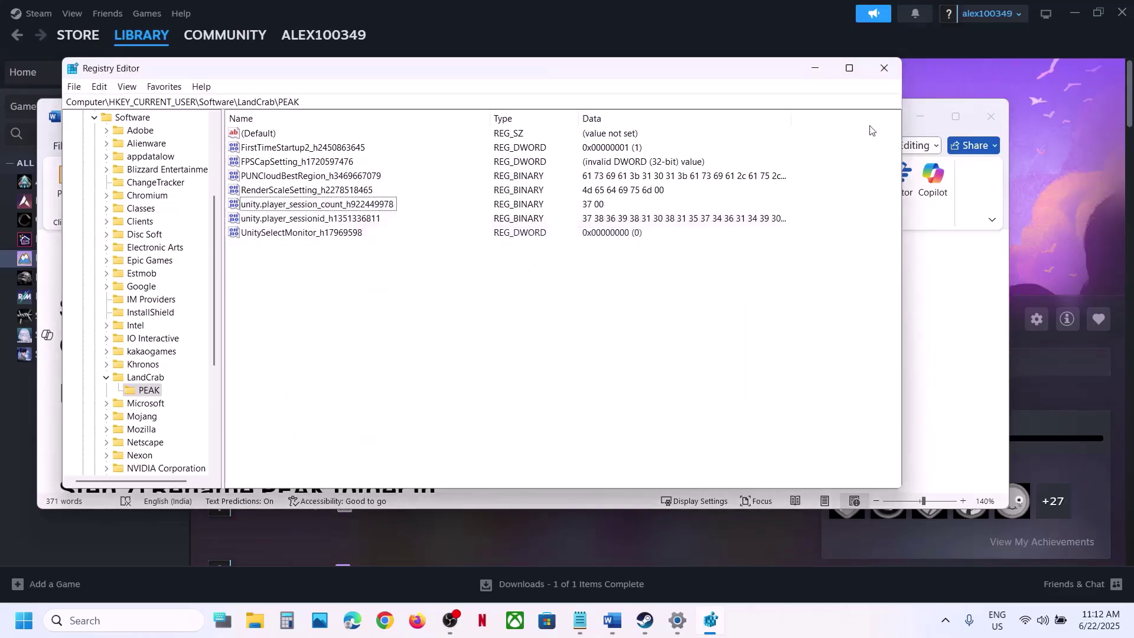
left_click(884, 68)
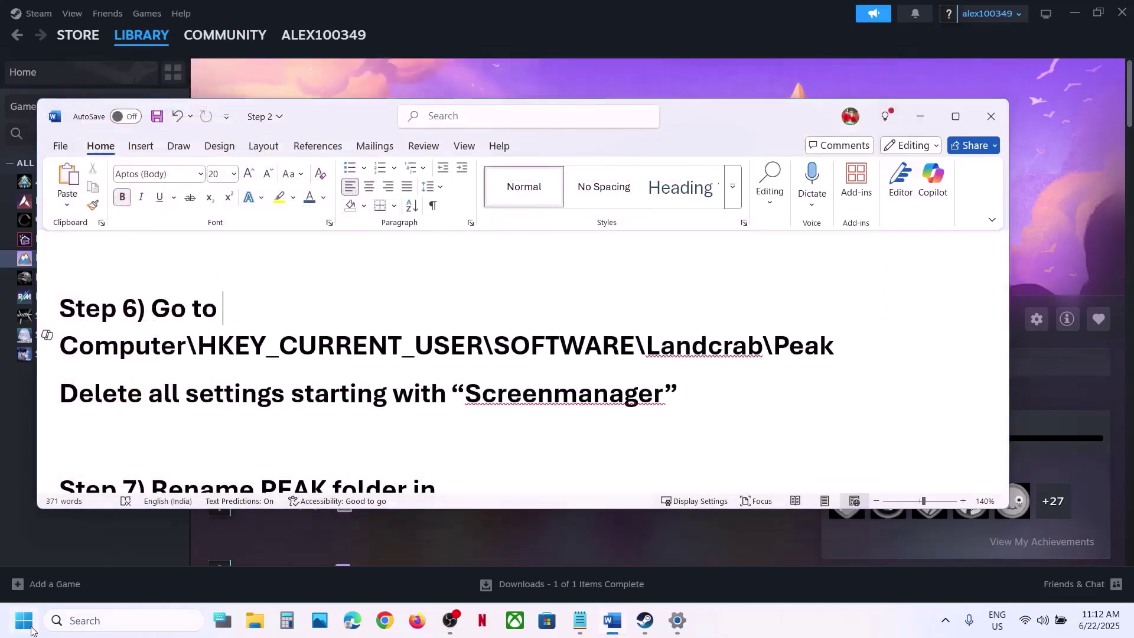
Step: Read Step 7 in the Word document on backing up and renaming the PEAK folder in AppData\LocalLow\LandCrab
left_click(23, 620)
left_click(677, 338)
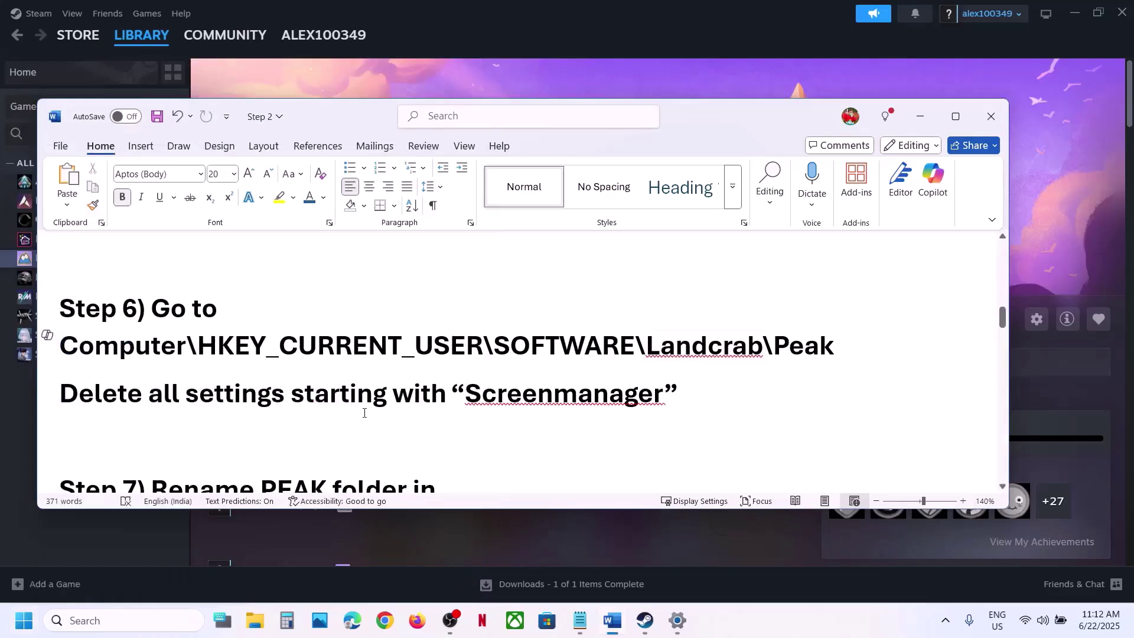
scroll(364, 413, "down", 4)
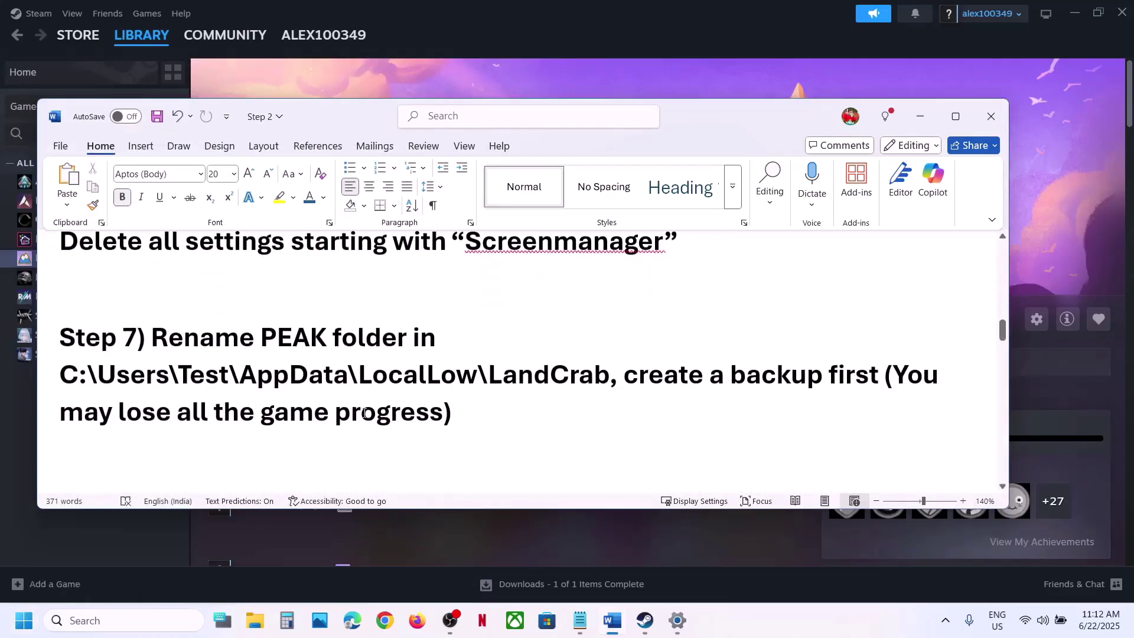
left_click_drag(277, 339, 600, 392)
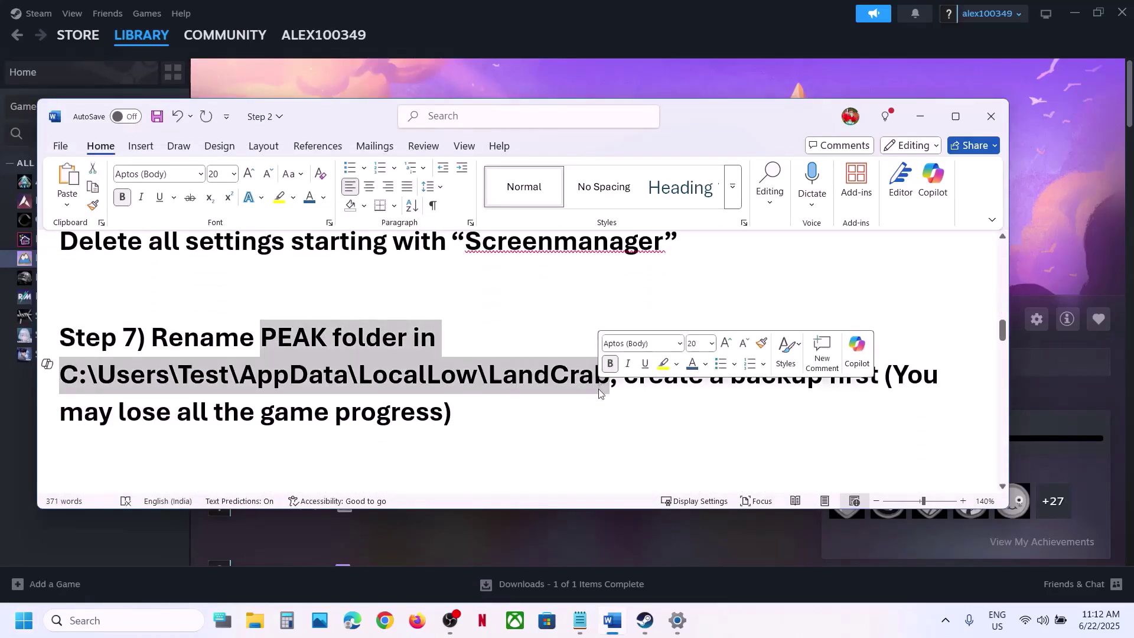
left_click(600, 393)
Step: Open a File Explorer window and go to the folder C:\Users\Test
key("super+e")
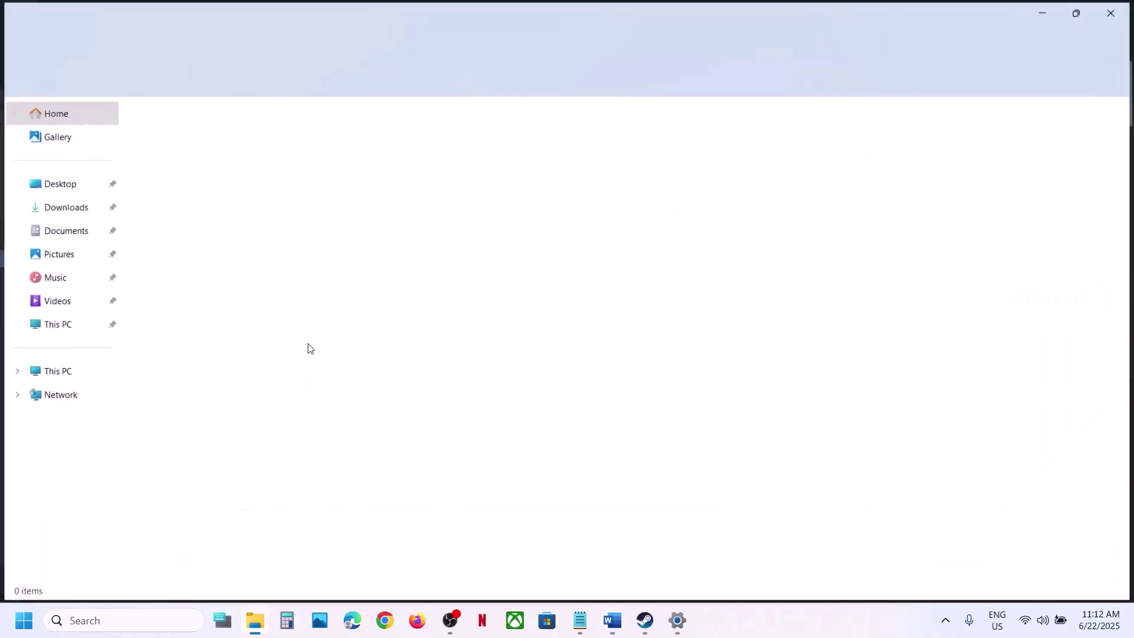
left_click(55, 372)
double_click(243, 140)
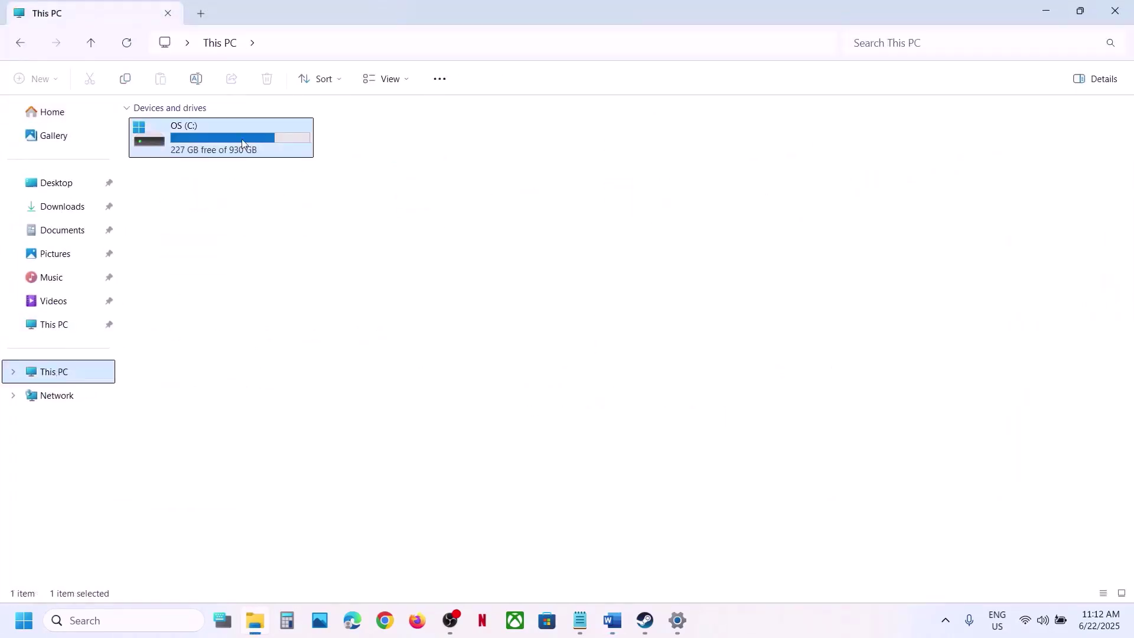
double_click(170, 440)
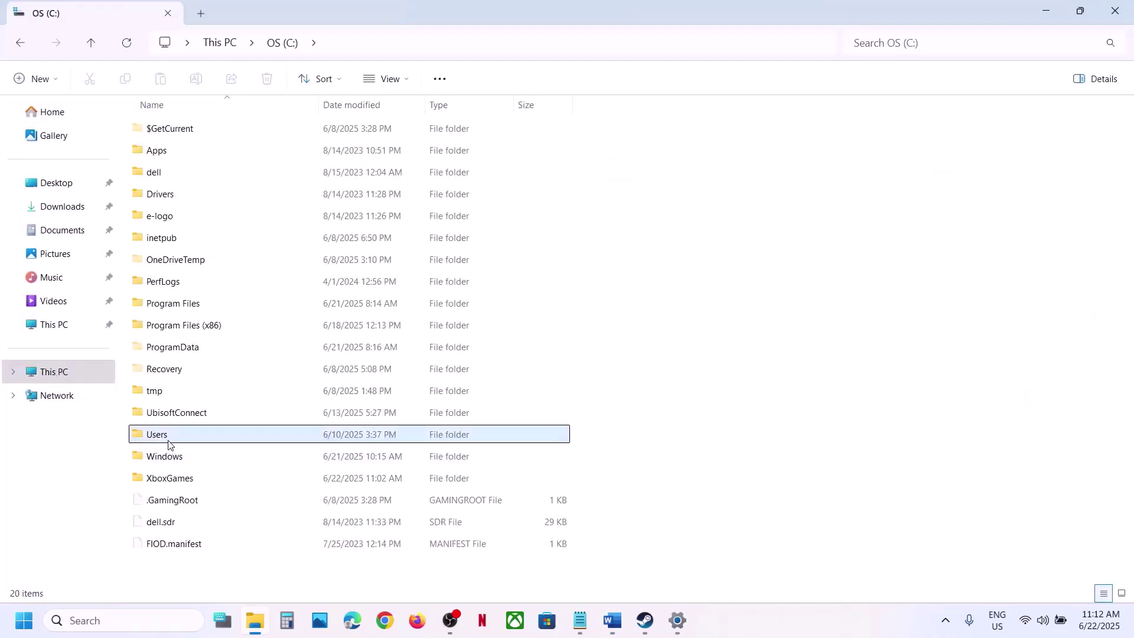
left_click(178, 129)
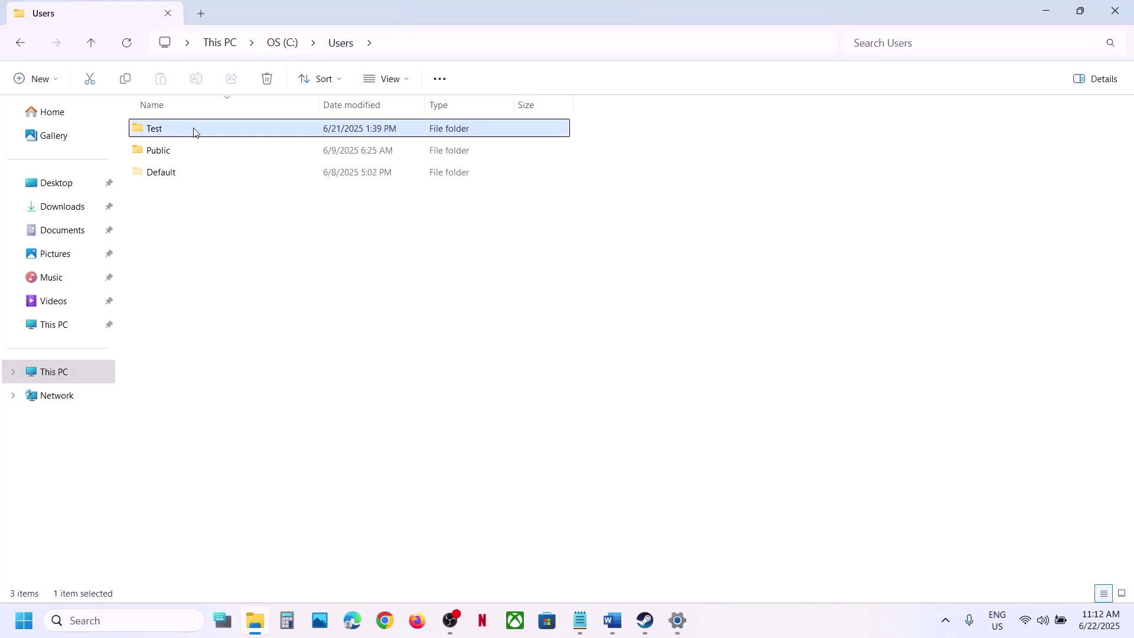
double_click(195, 132)
Step: Check the Hidden items display option, and open the AppData\LocalLow folder
left_click(195, 151)
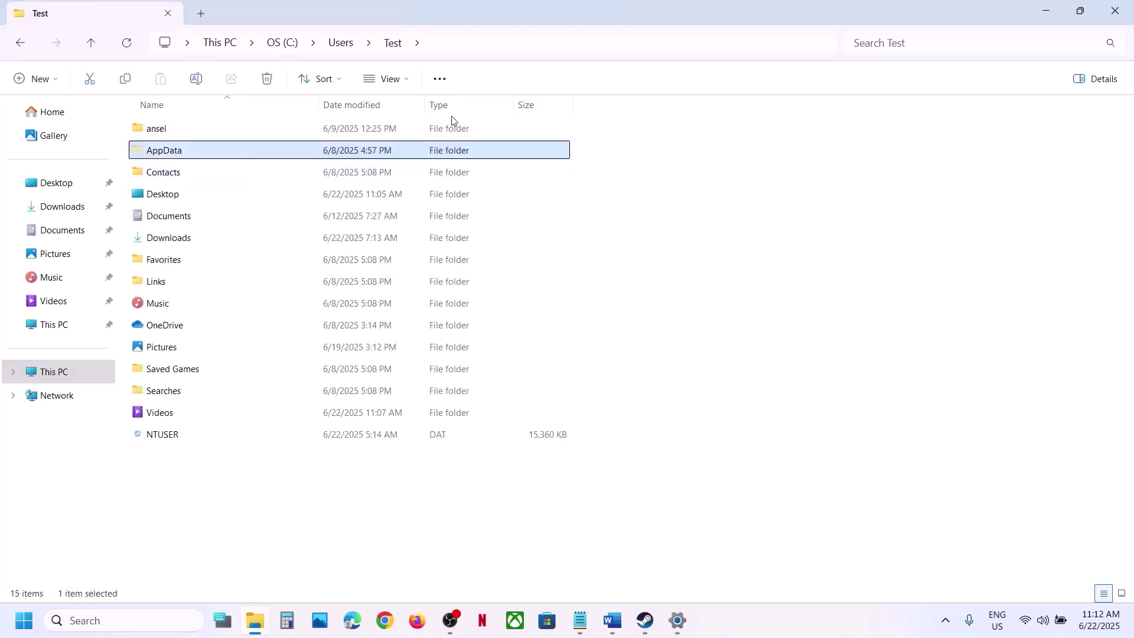
left_click(412, 86)
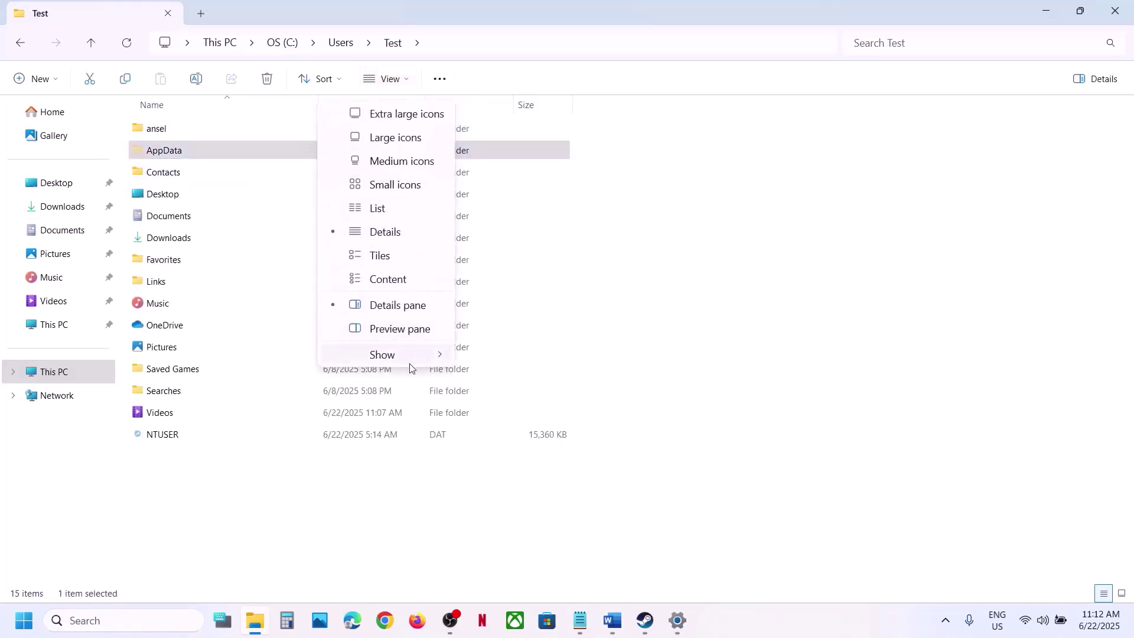
mouse_move(411, 363)
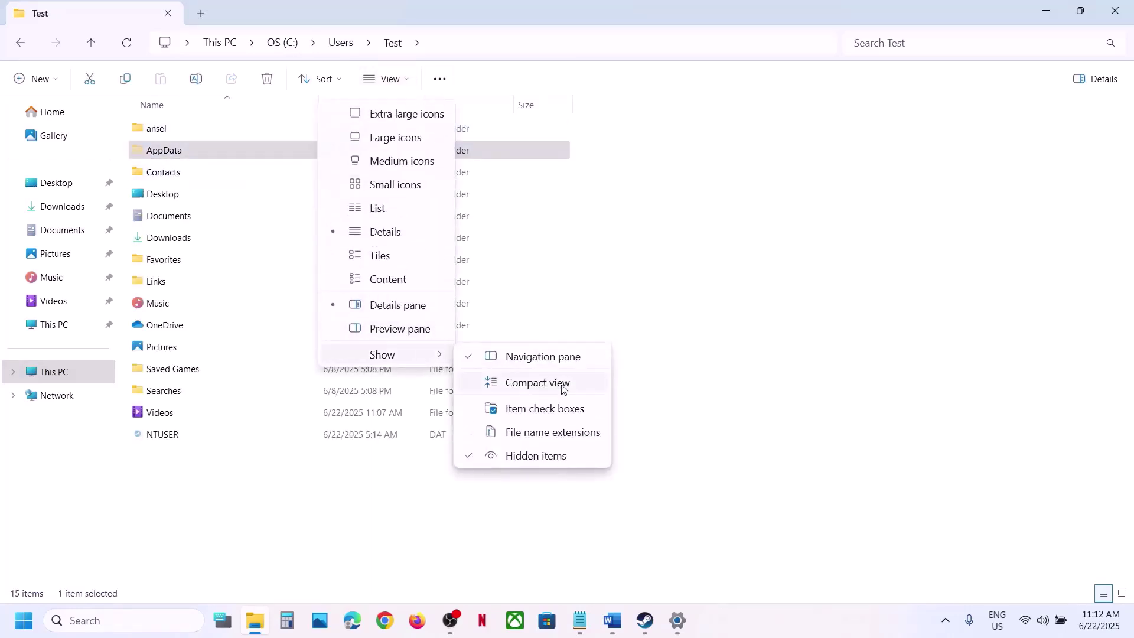
left_click(185, 157)
double_click(185, 157)
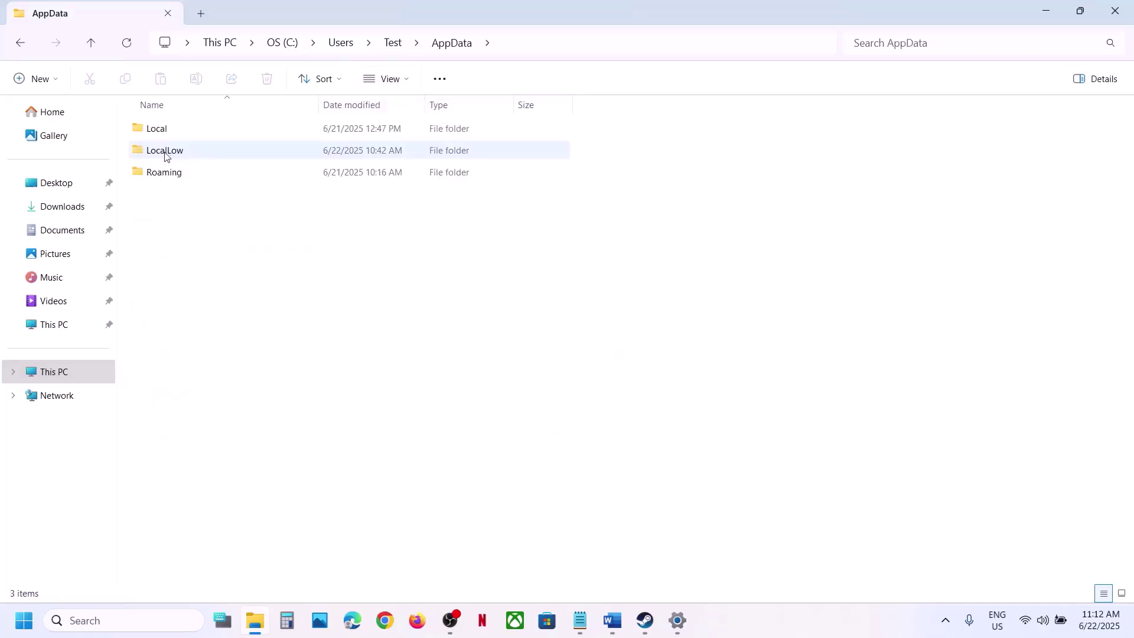
double_click(167, 155)
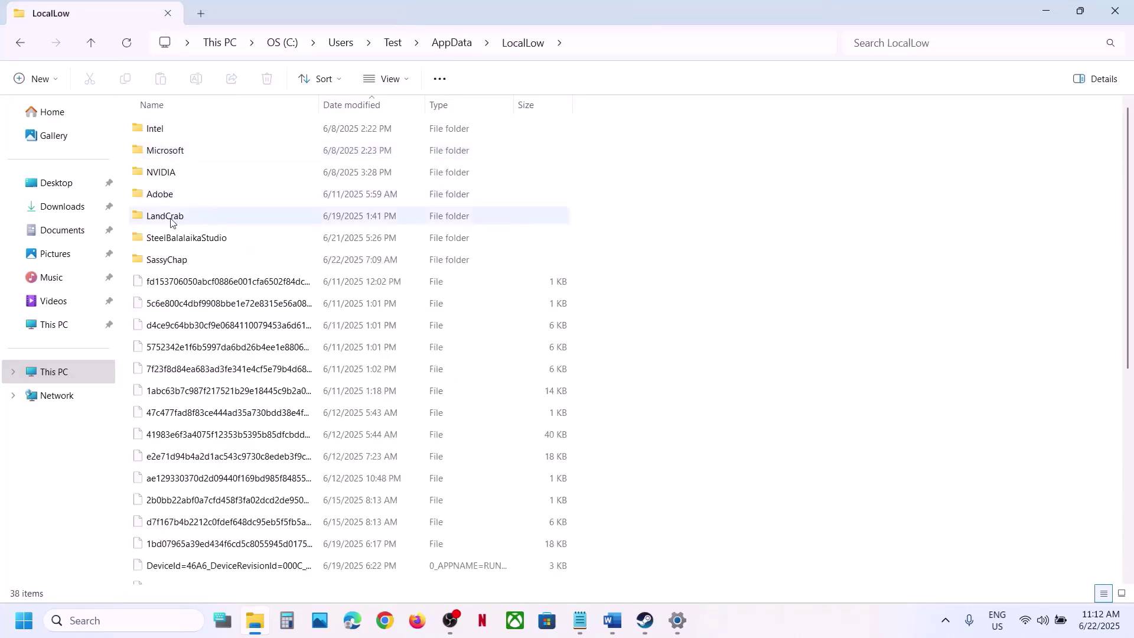
Step: Back up the LandCrab folder by copying it to the desktop, and return to the LocalLow folder
left_click(171, 223)
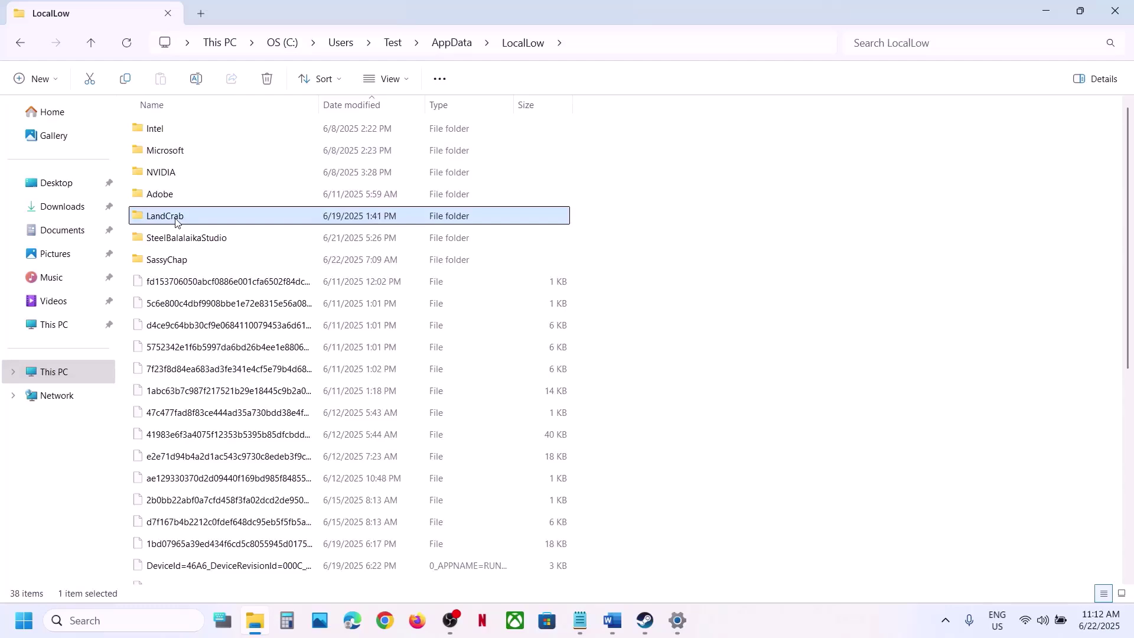
right_click(176, 223)
left_click(245, 239)
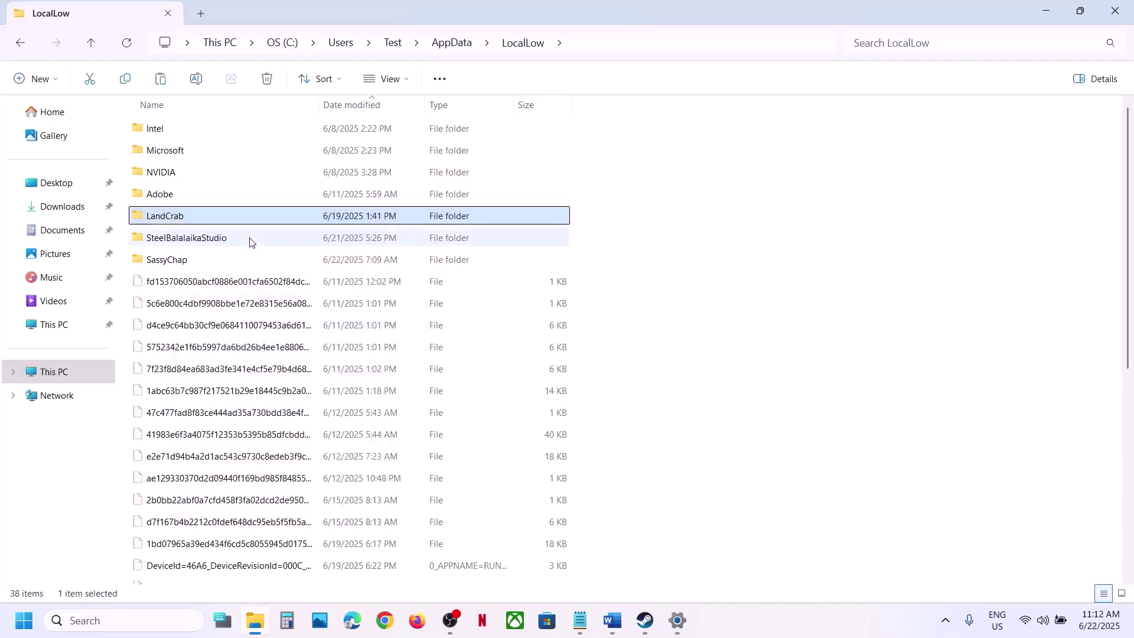
key("super+d")
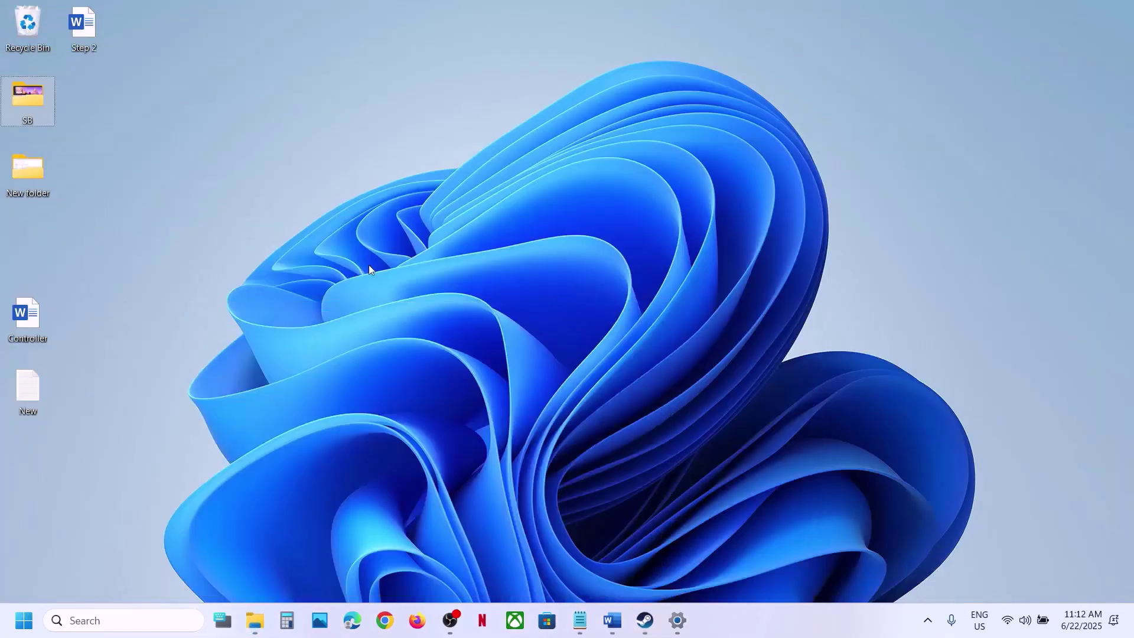
key("ctrl+v")
left_click_drag(28, 250, 426, 226)
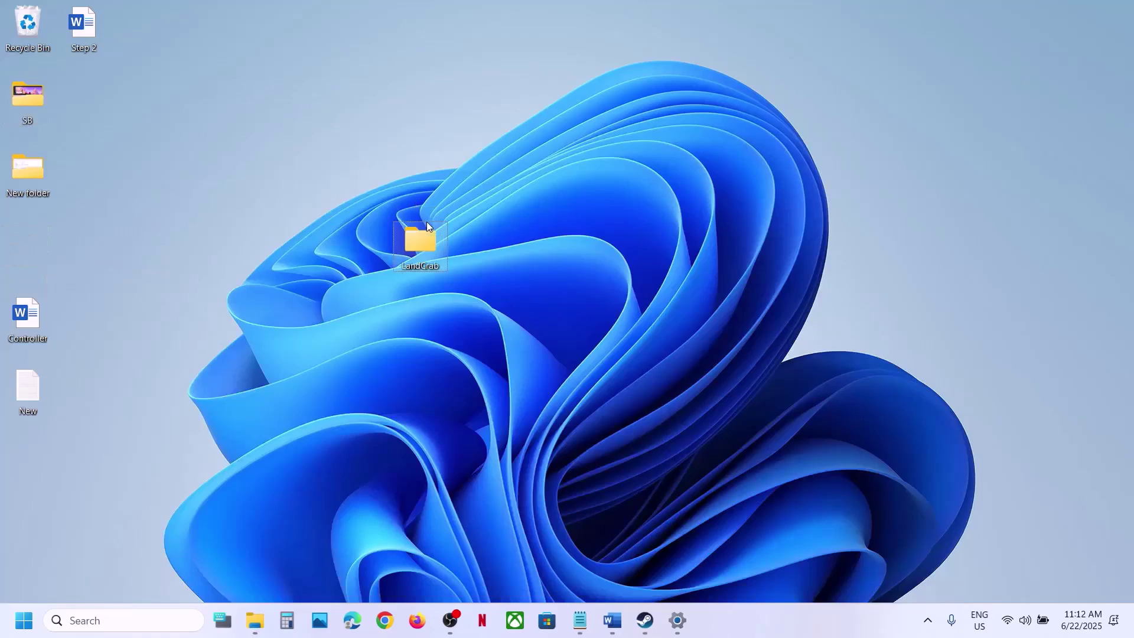
key("super+d")
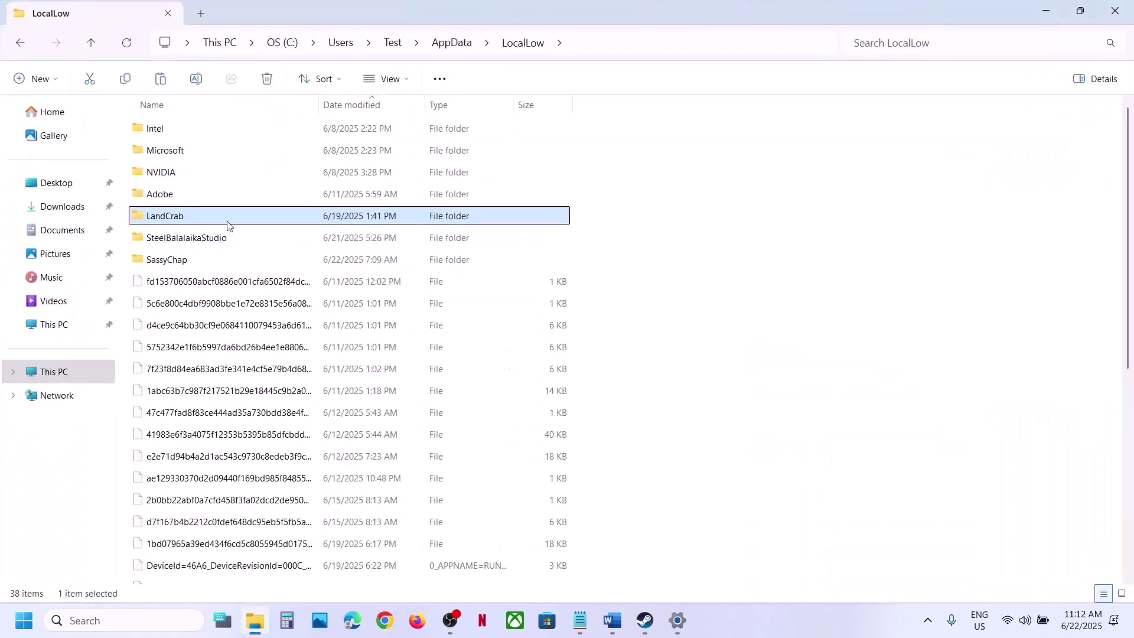
Step: Open the LandCrab folder and rename its PEAK folder to PEAK.old
double_click(176, 217)
left_click(159, 133)
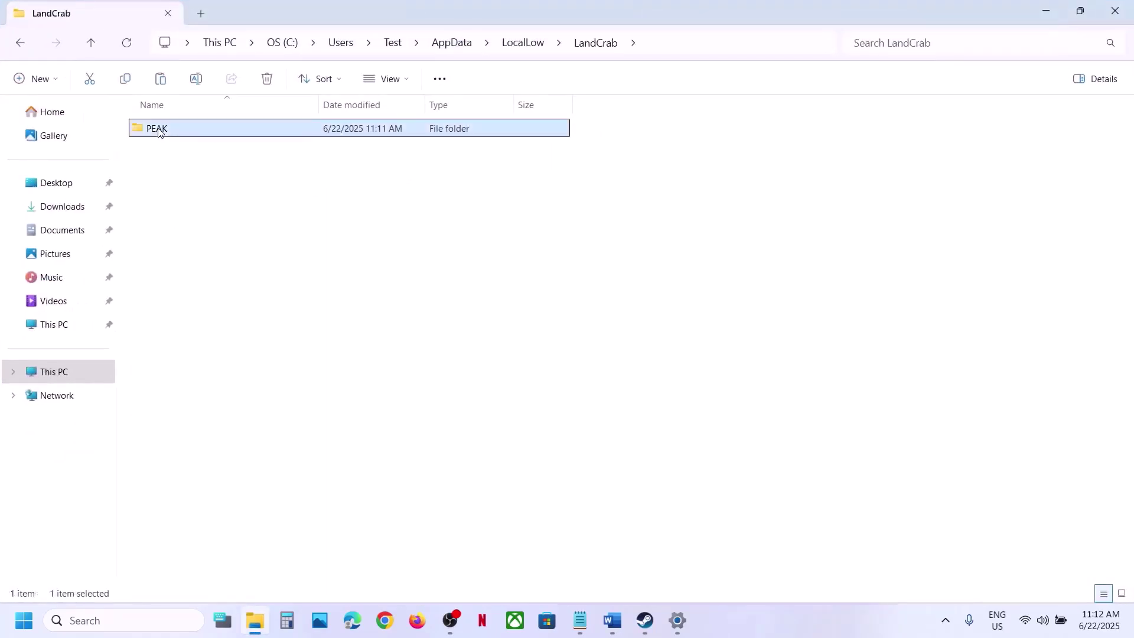
right_click(160, 133)
left_click(317, 148)
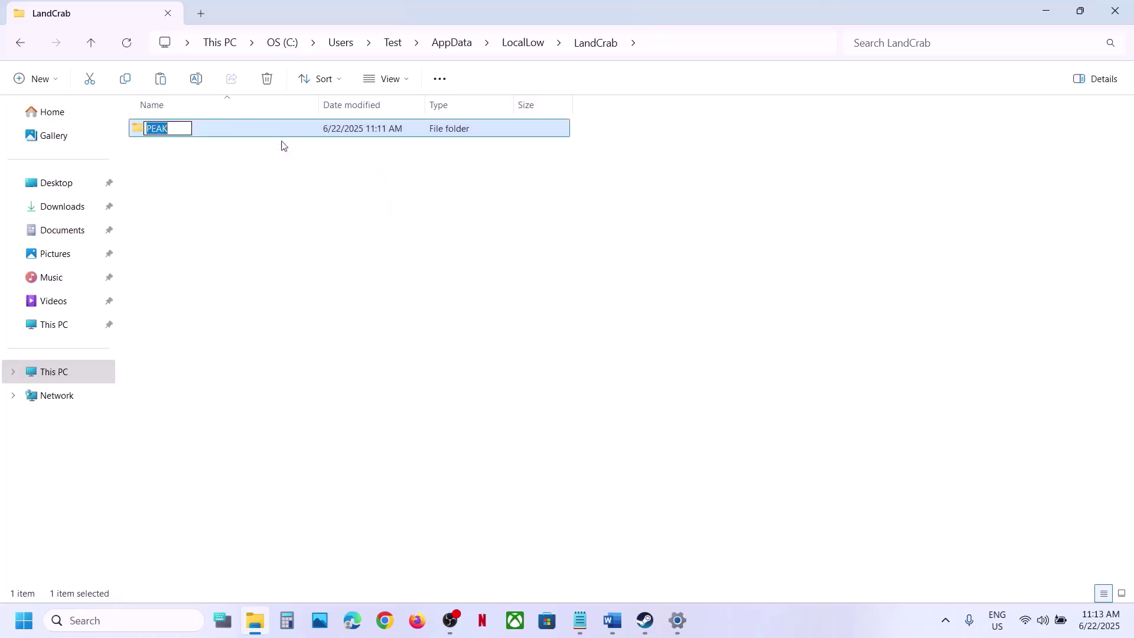
left_click(176, 127)
type(".old")
key("Return")
left_click(366, 199)
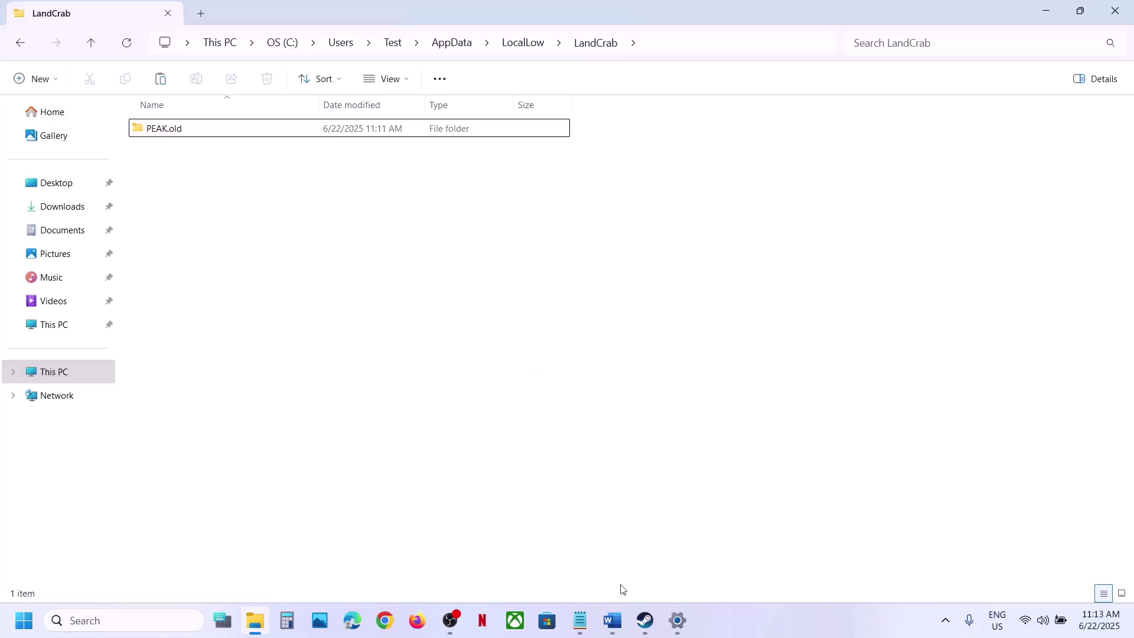
Step: Switch to the Word document and read Step 7's backup note and Step 8 on allowing the game exe through antivirus and firewall
left_click(621, 623)
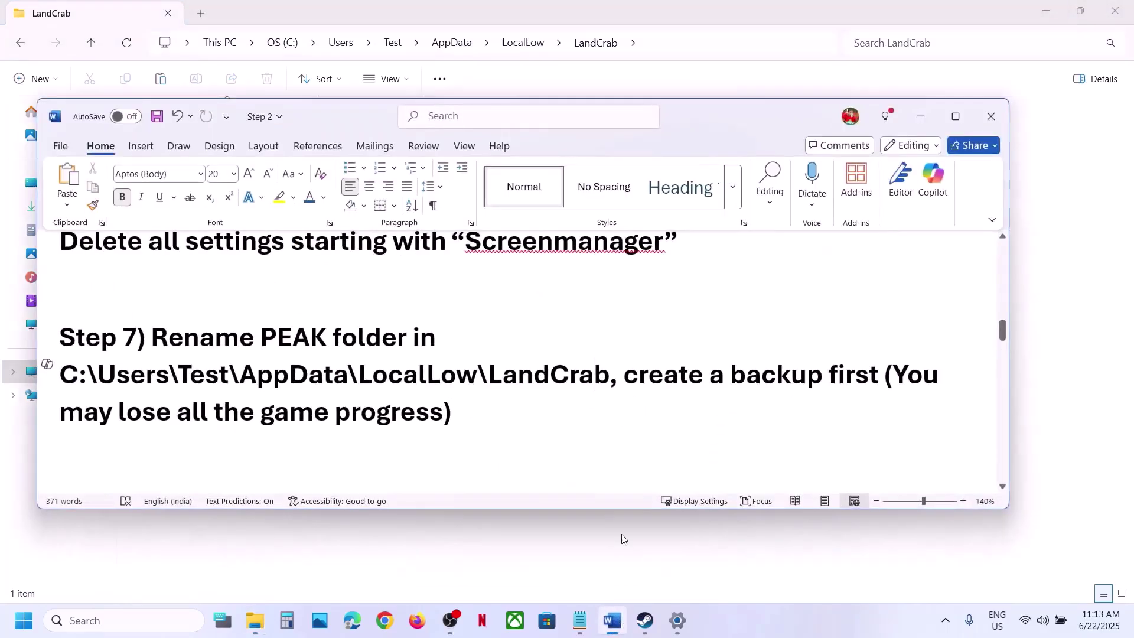
left_click_drag(640, 378, 880, 378)
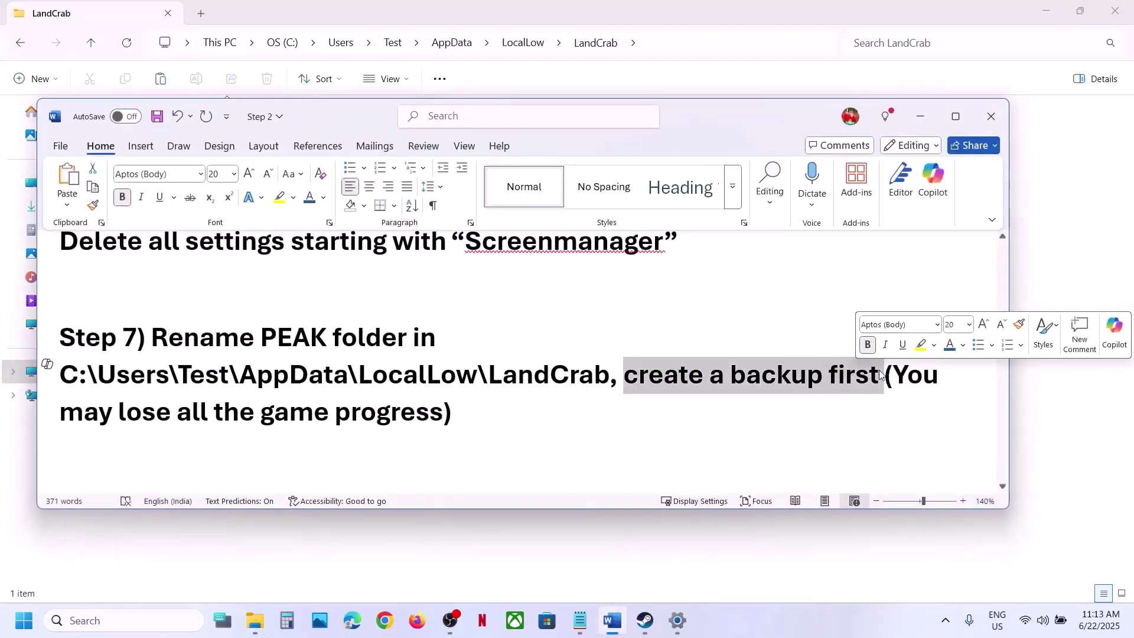
left_click_drag(118, 403, 484, 406)
left_click(486, 403)
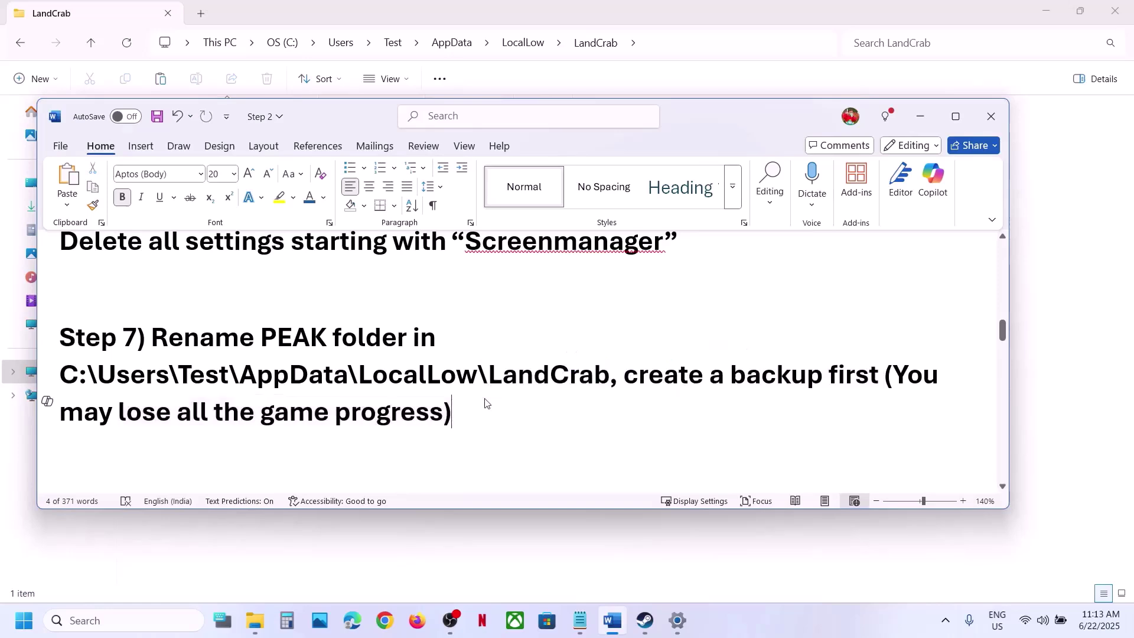
scroll(485, 403, "down", 2)
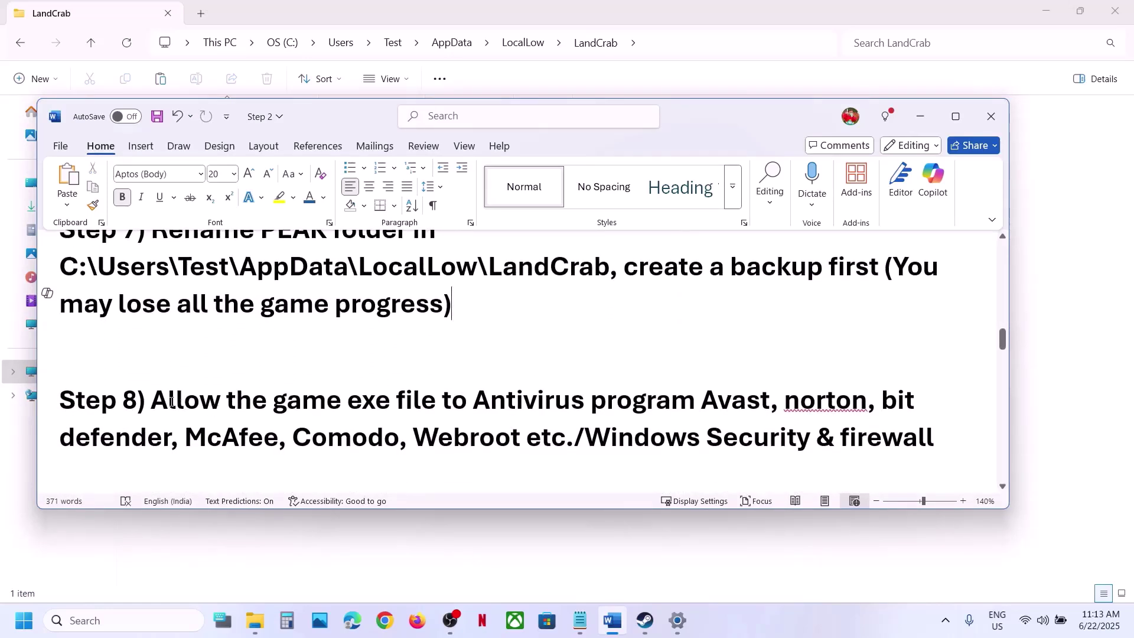
left_click_drag(171, 402, 691, 404)
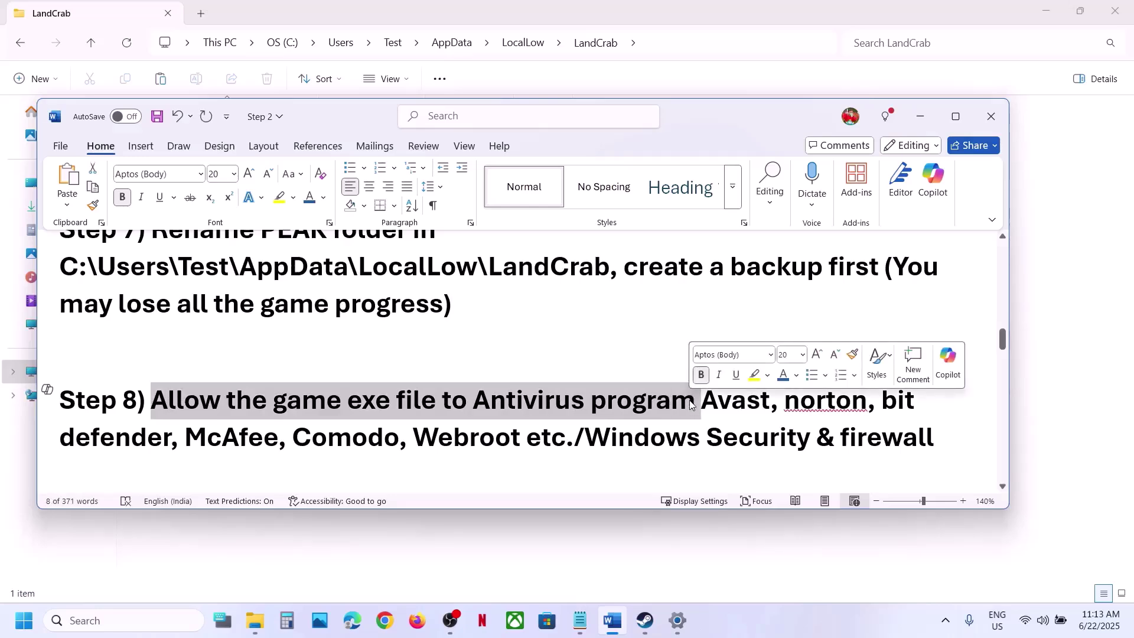
left_click(276, 444)
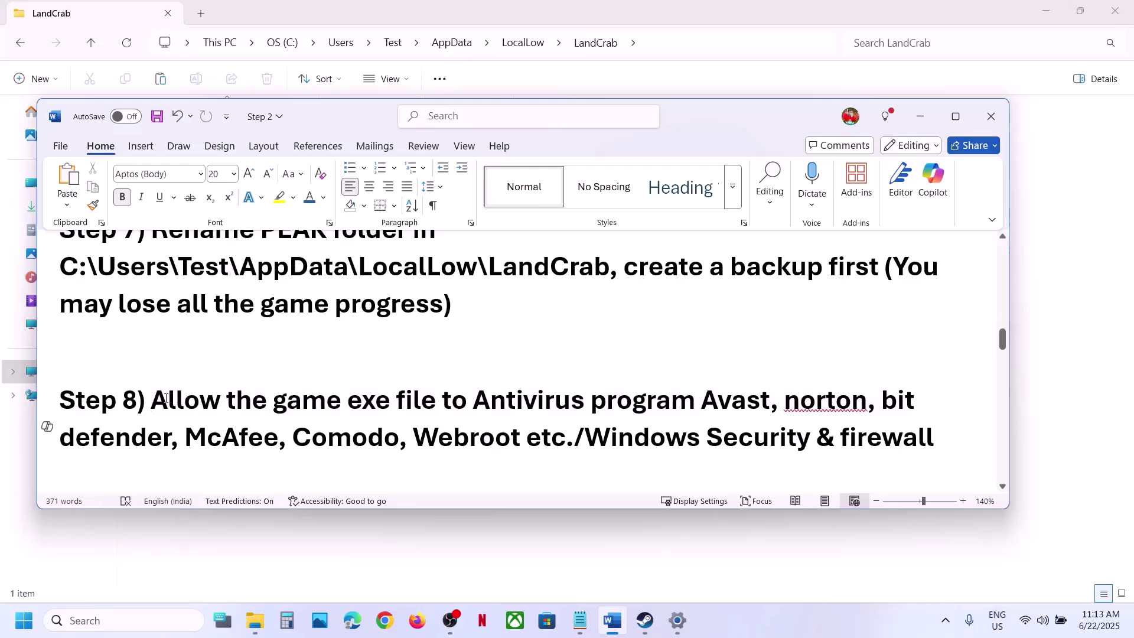
left_click_drag(166, 398, 571, 431)
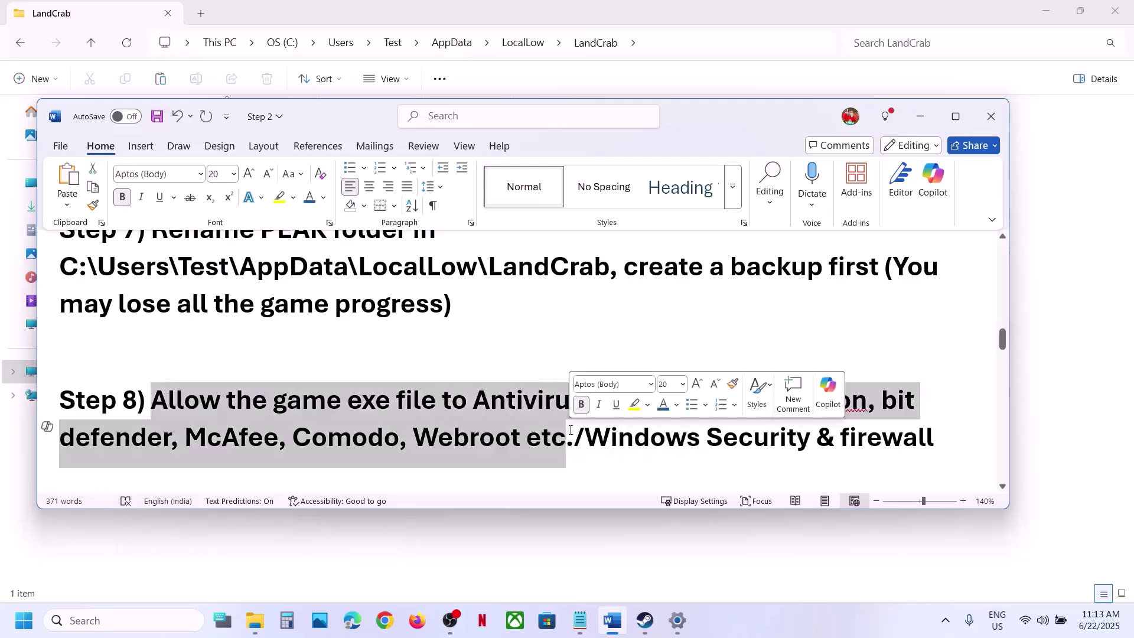
left_click(1069, 444)
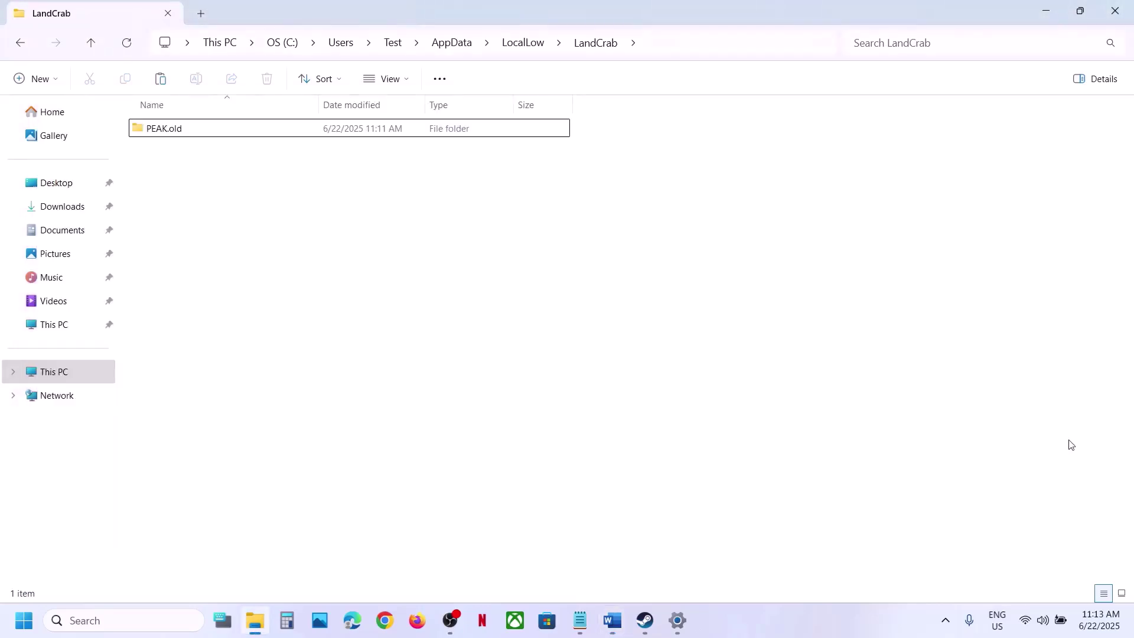
Step: Switch to Settings, open Windows Security's ransomware protection, and show the apps allowed through Controlled folder access, granting administrator permission
key("alt+Tab")
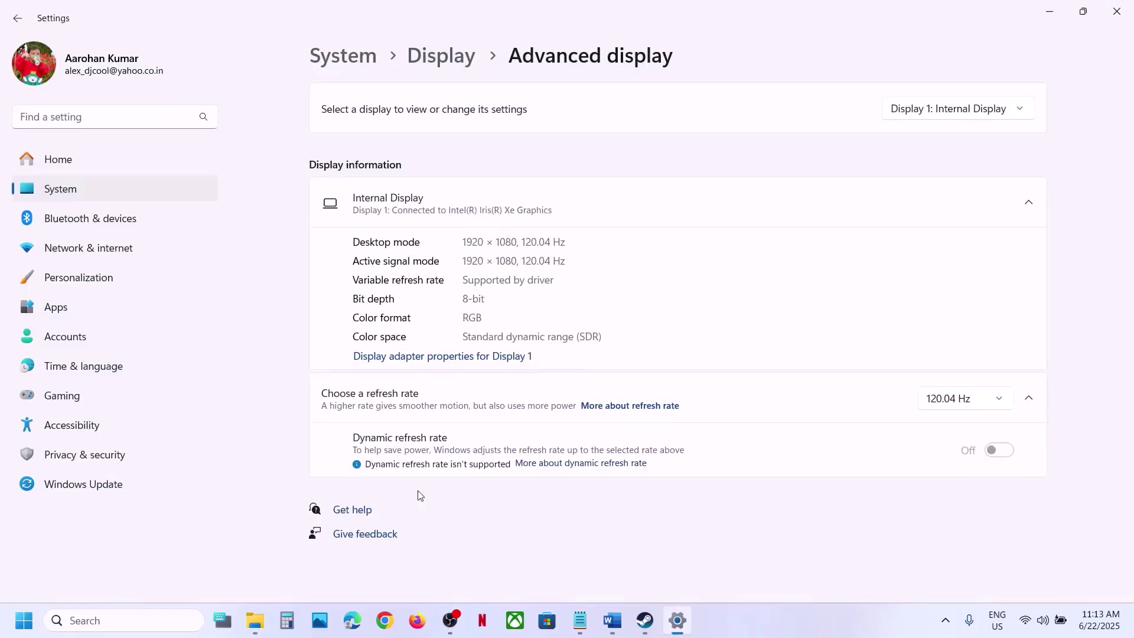
left_click(142, 457)
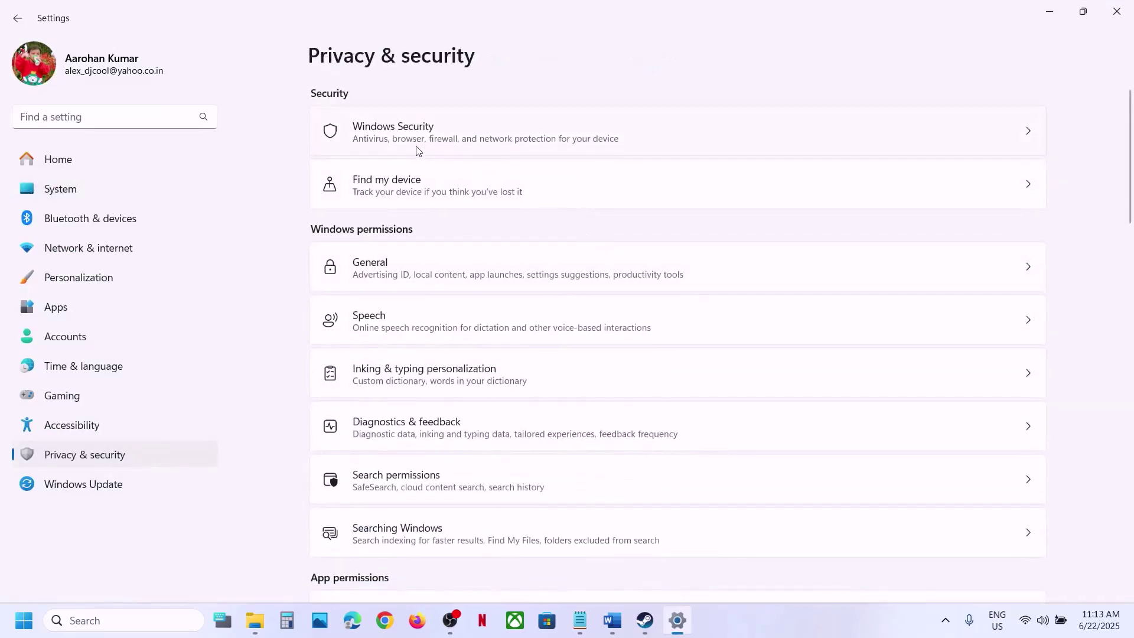
left_click(471, 151)
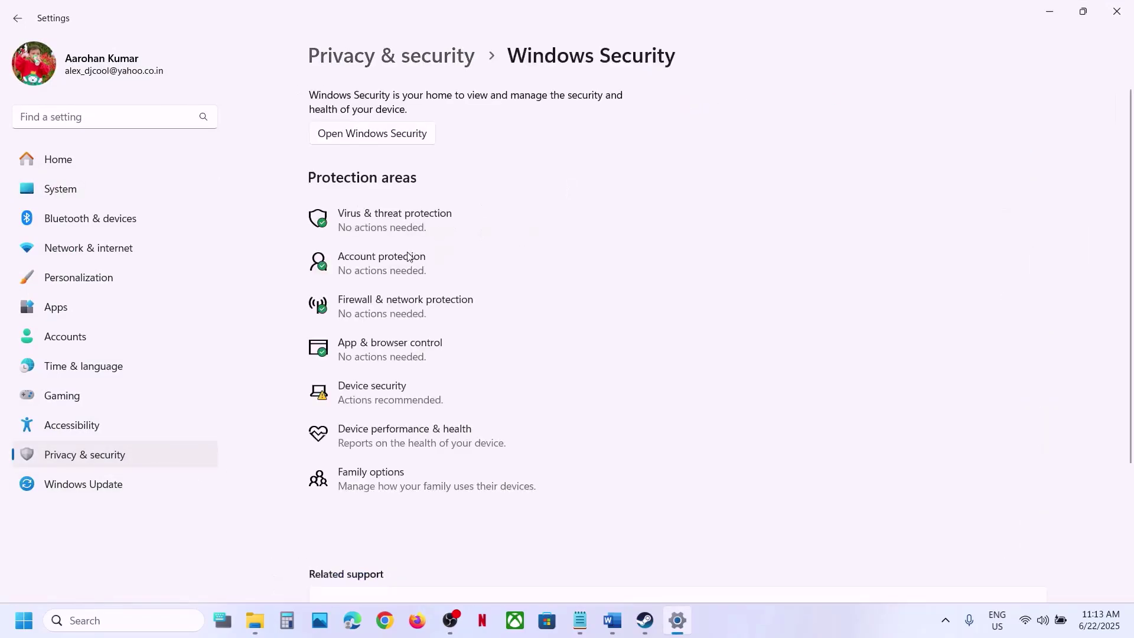
left_click(395, 228)
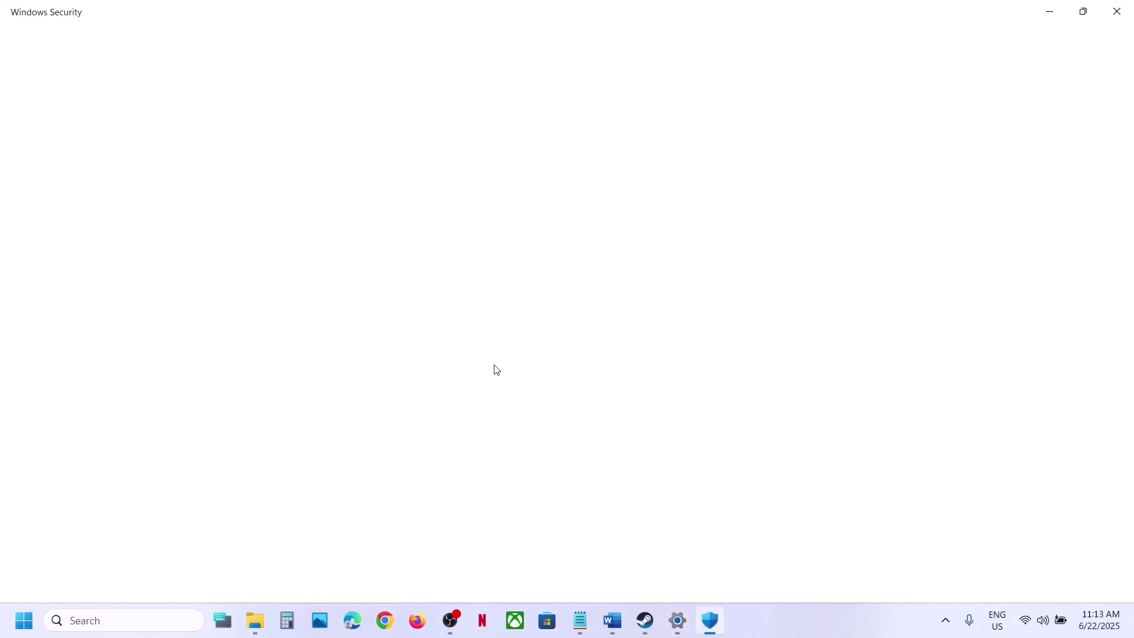
scroll(473, 384, "down", 3)
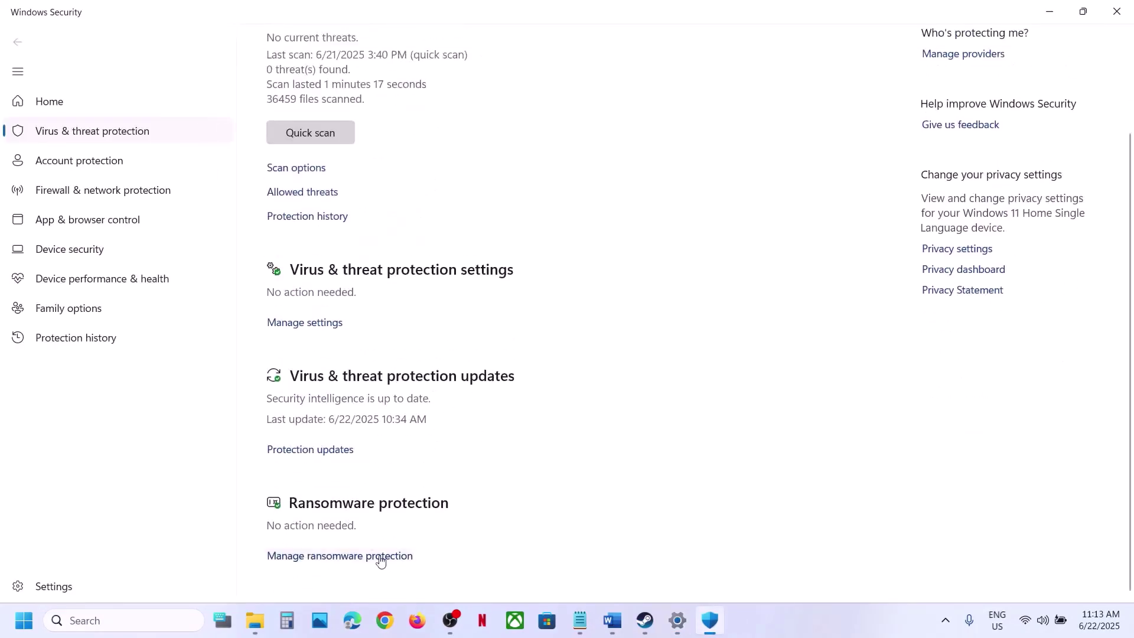
left_click(341, 556)
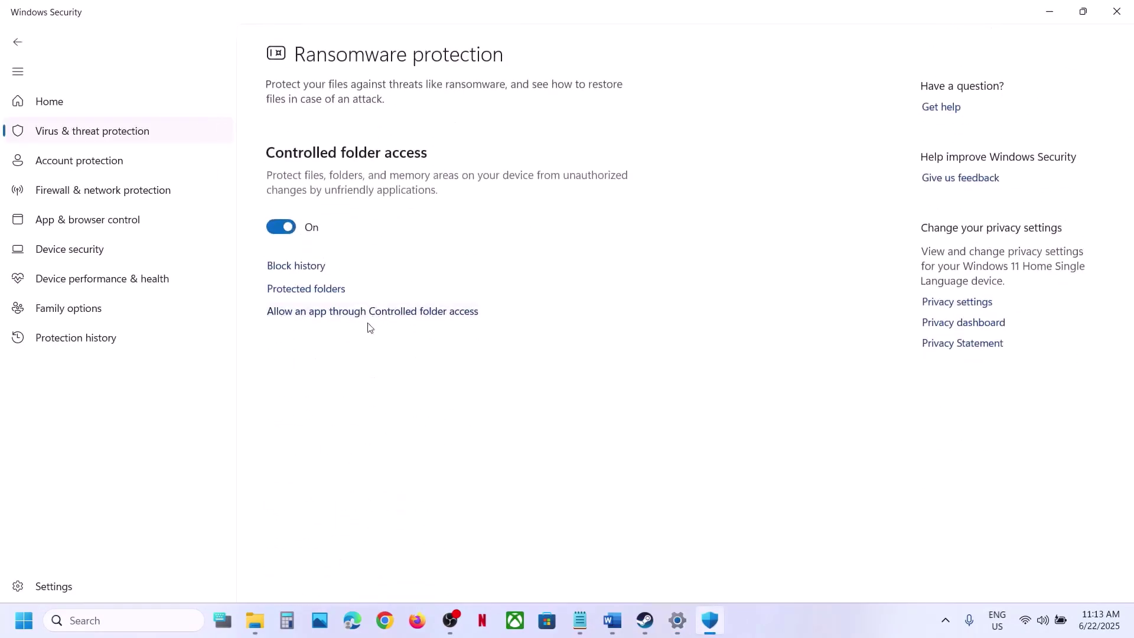
left_click(362, 317)
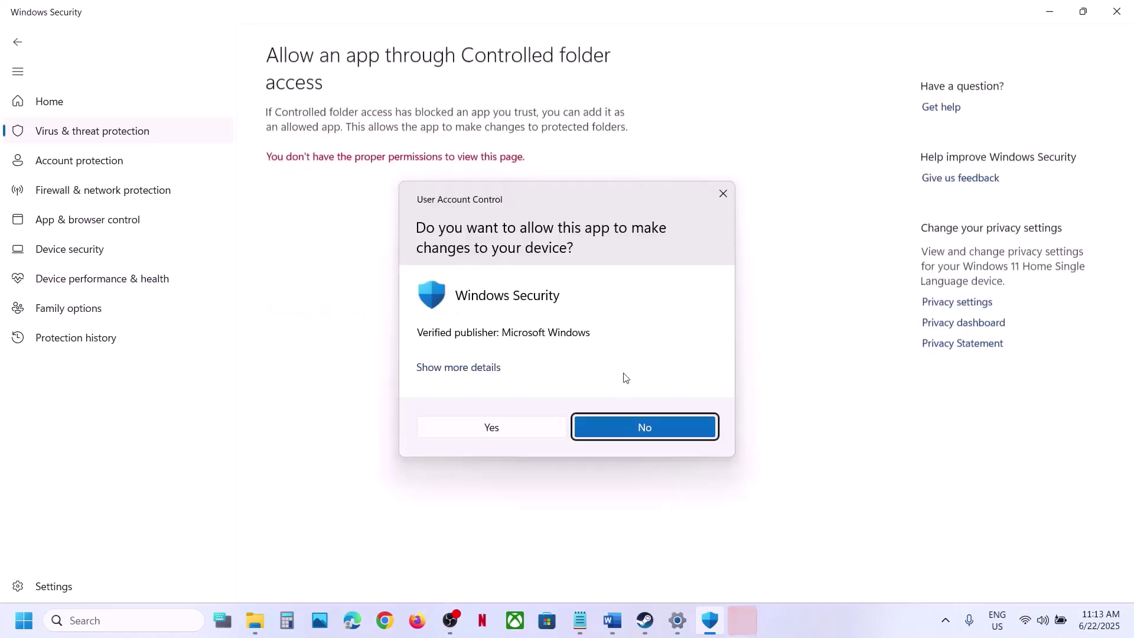
left_click(482, 424)
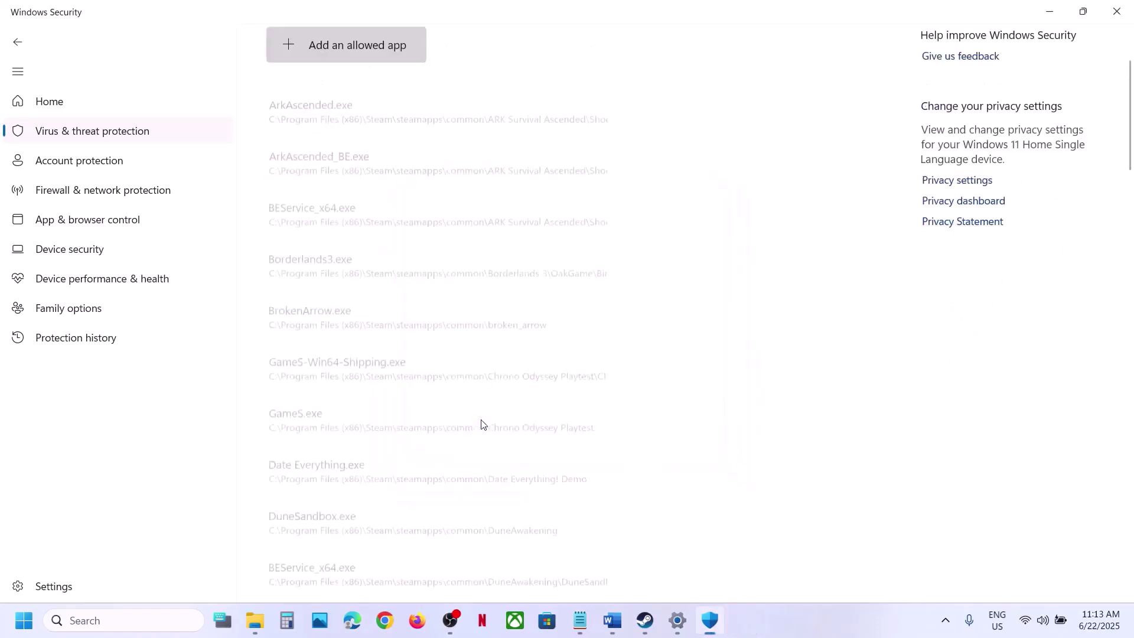
Step: Add the PEAK application from Steam\steamapps\common\PEAK as an allowed app for Controlled folder access
left_click(342, 55)
left_click(357, 106)
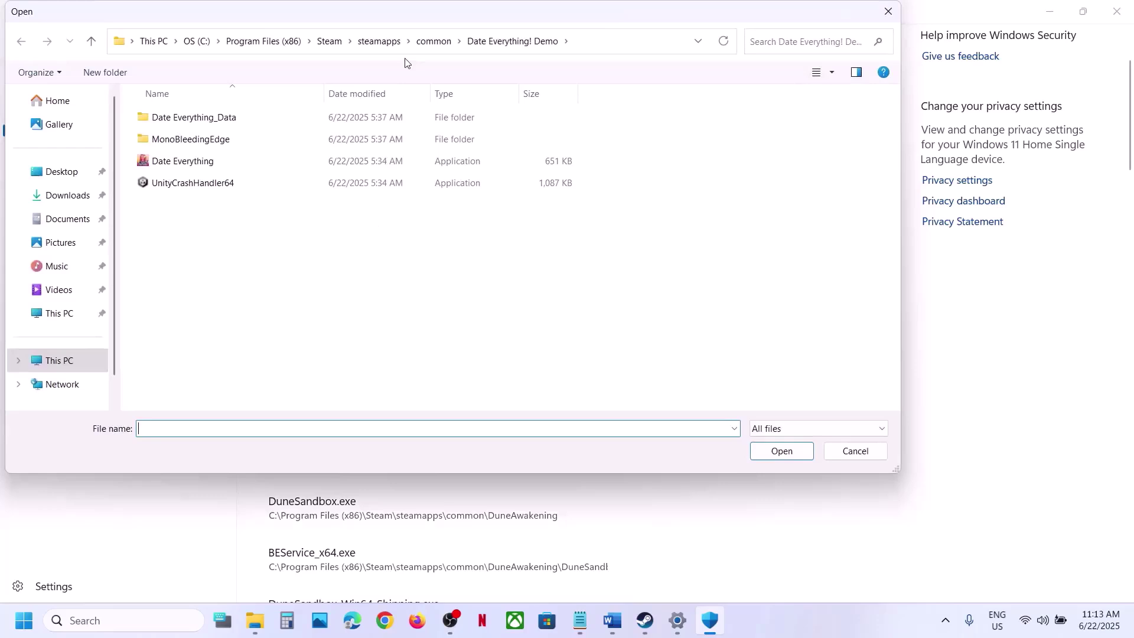
left_click(434, 41)
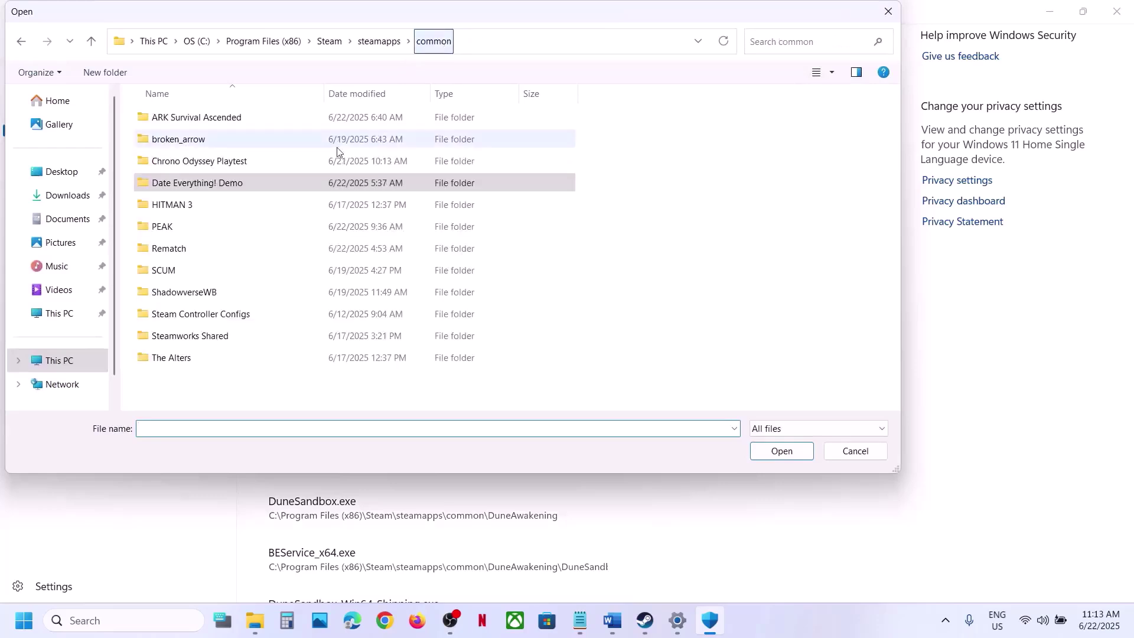
double_click(177, 228)
left_click(179, 184)
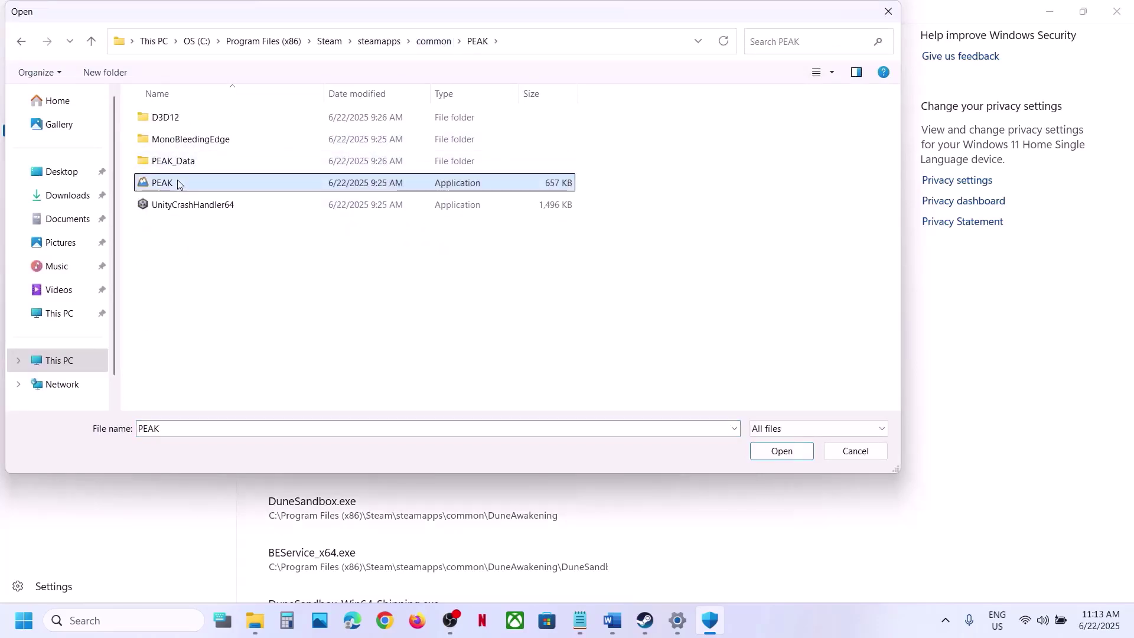
left_click(759, 459)
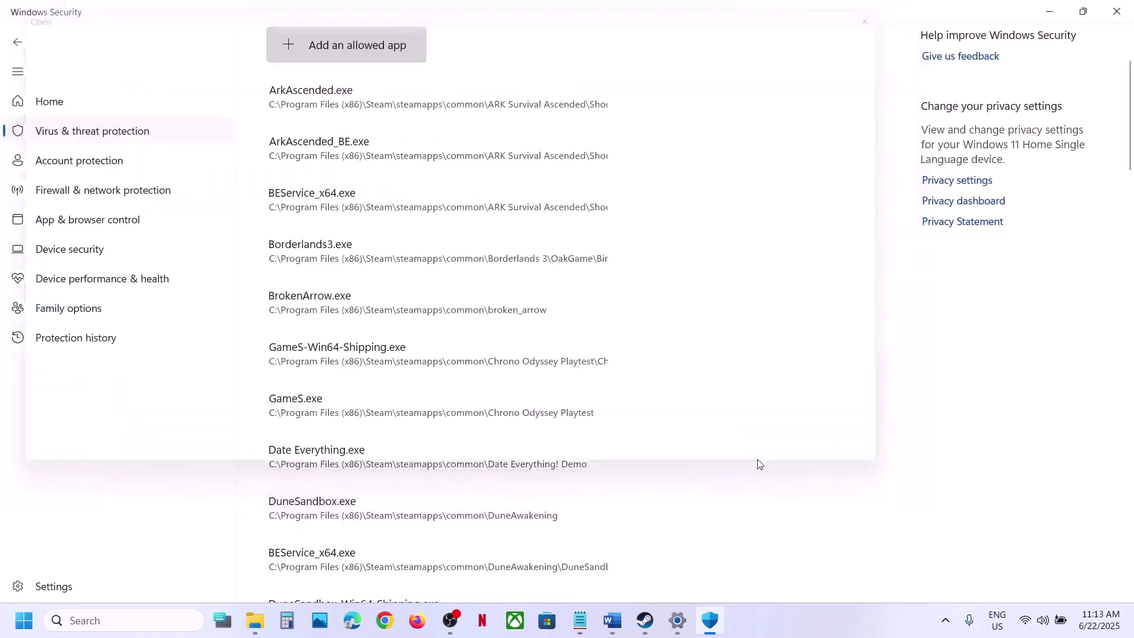
Step: Open Windows Defender Firewall's allowed apps list through Control Panel and unlock its settings for changes
left_click(135, 630)
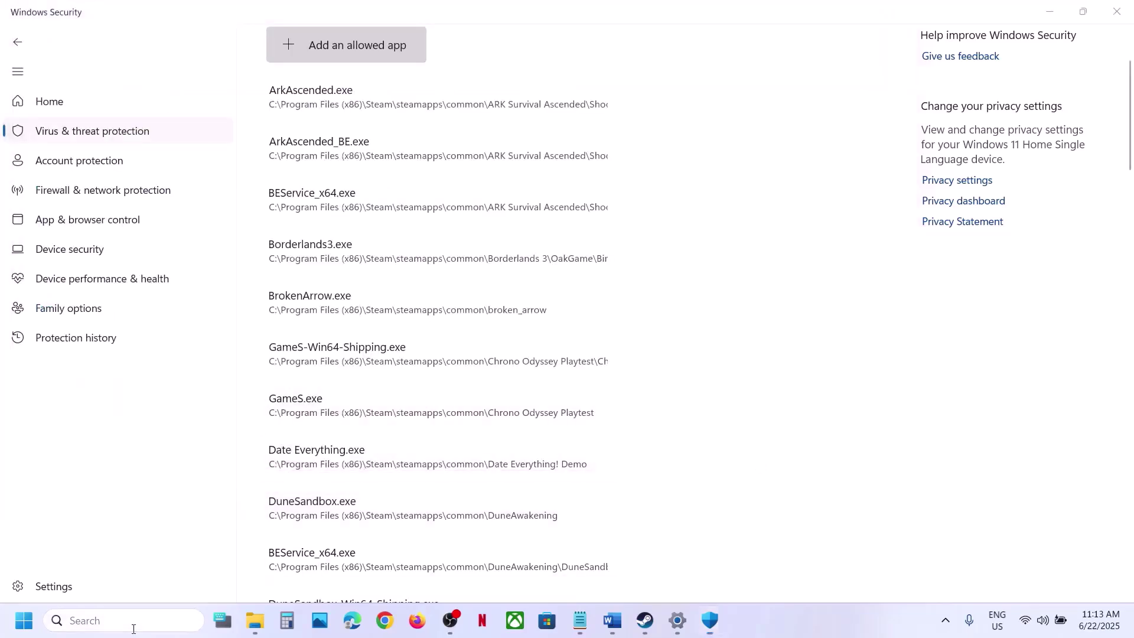
type("ontri")
key("BackSpace")
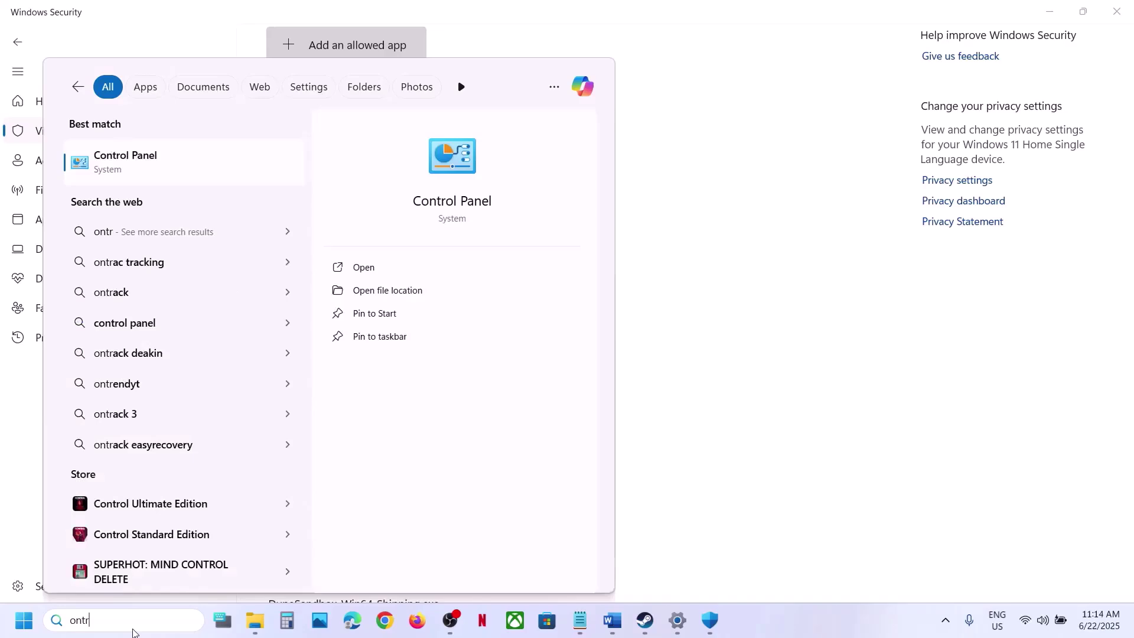
key("Return")
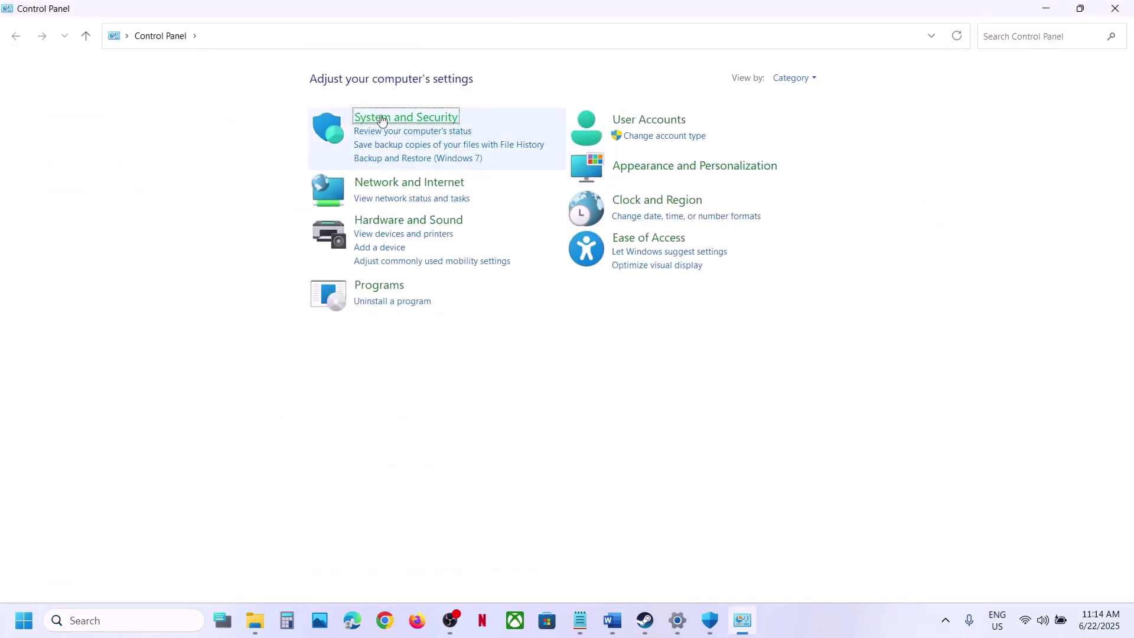
left_click(382, 120)
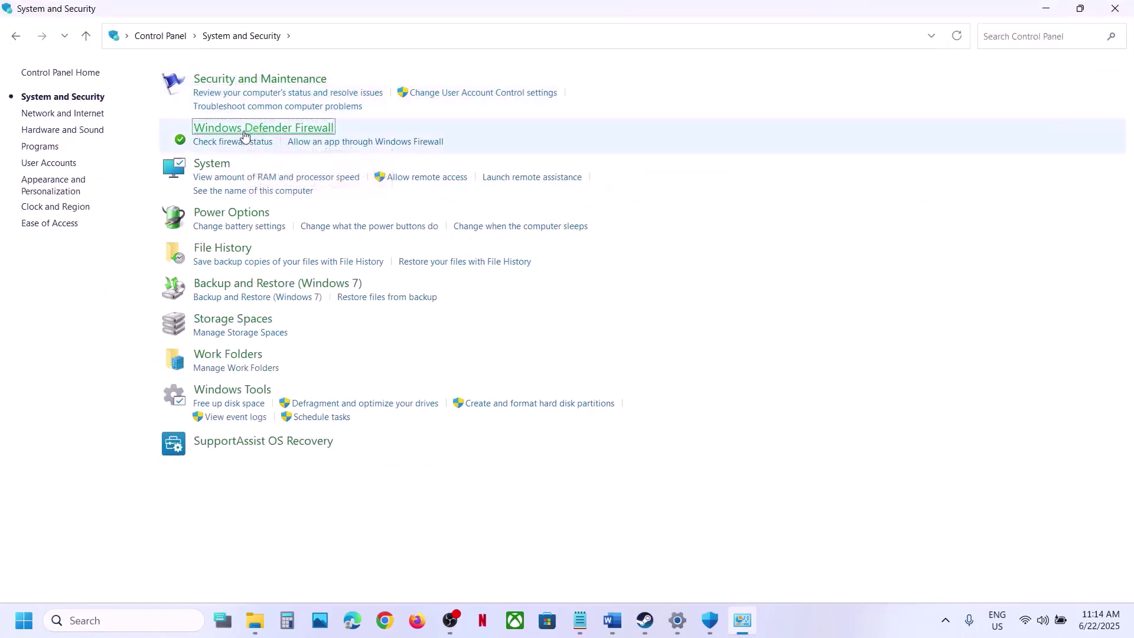
left_click(245, 135)
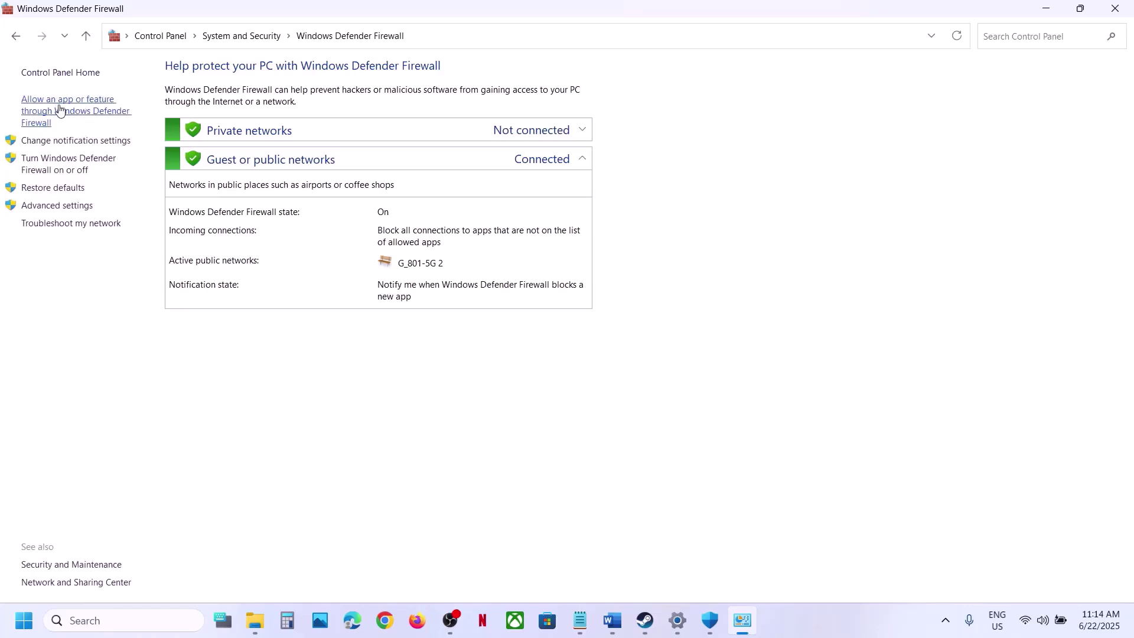
left_click(59, 110)
left_click(746, 118)
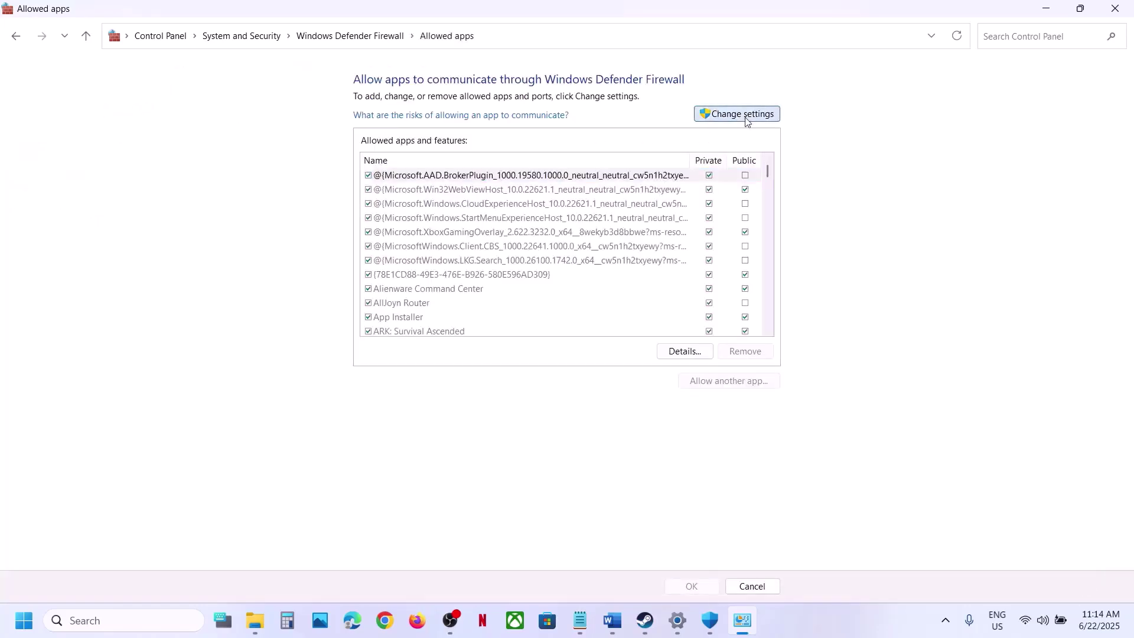
Step: Try to add the PEAK application from steamapps\common\PEAK to the firewall's allowed apps, and close the add-app dialog
left_click(721, 388)
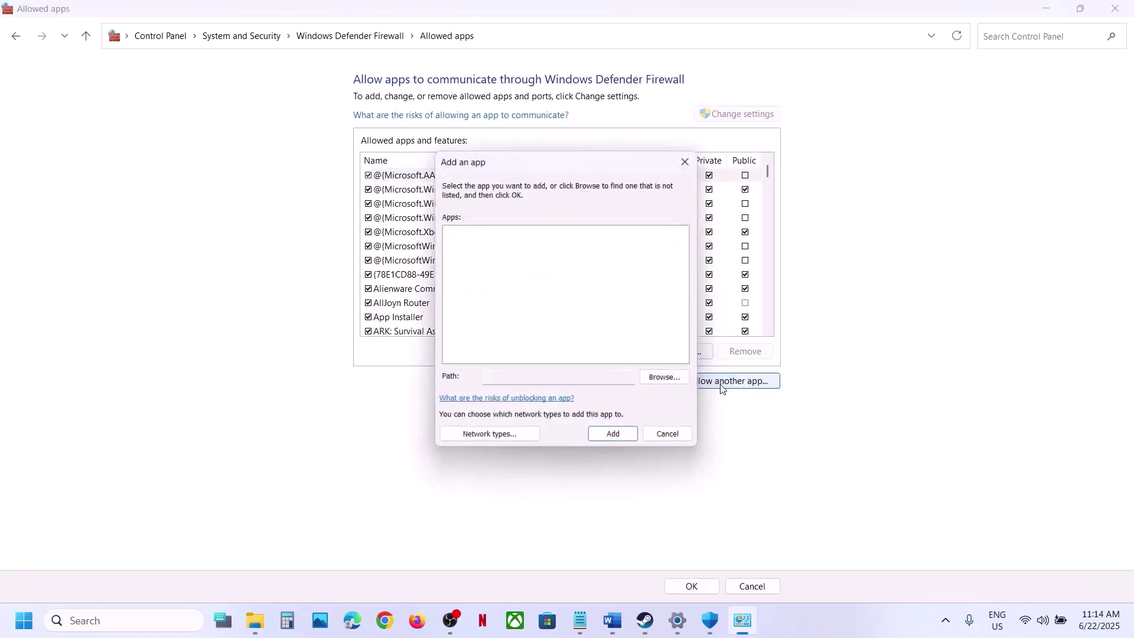
left_click(666, 380)
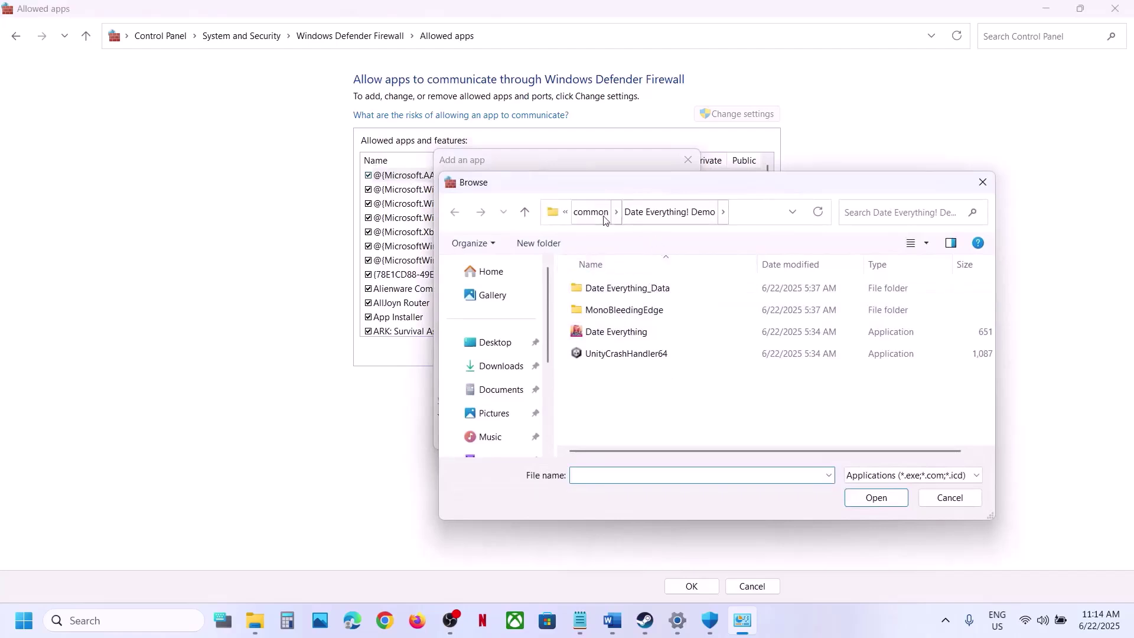
left_click(591, 212)
double_click(624, 397)
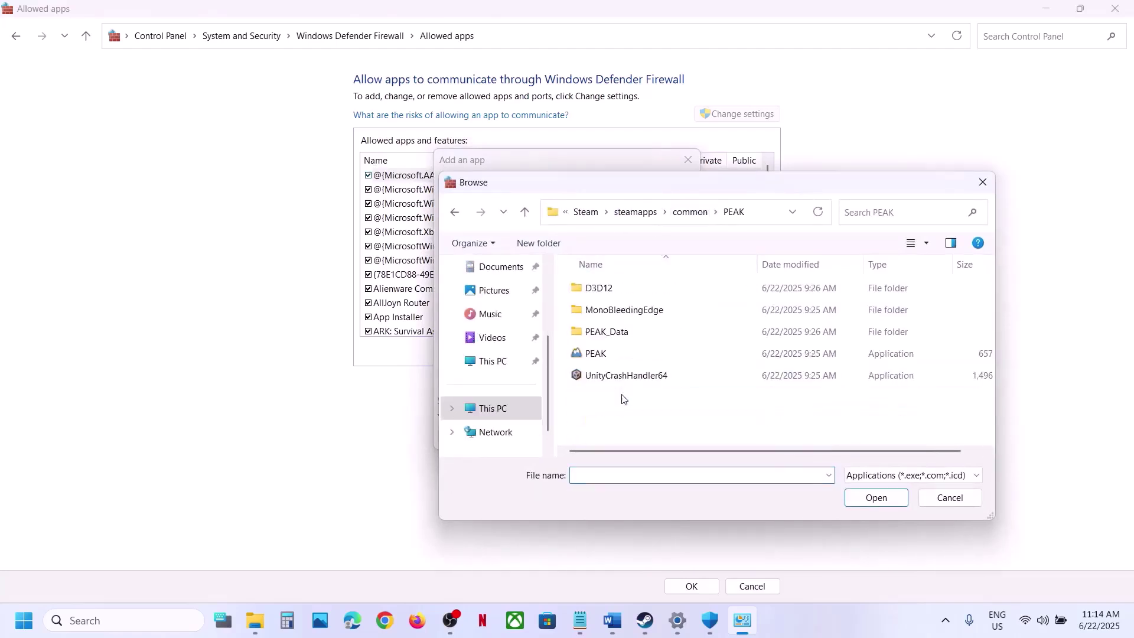
left_click(602, 355)
left_click(883, 491)
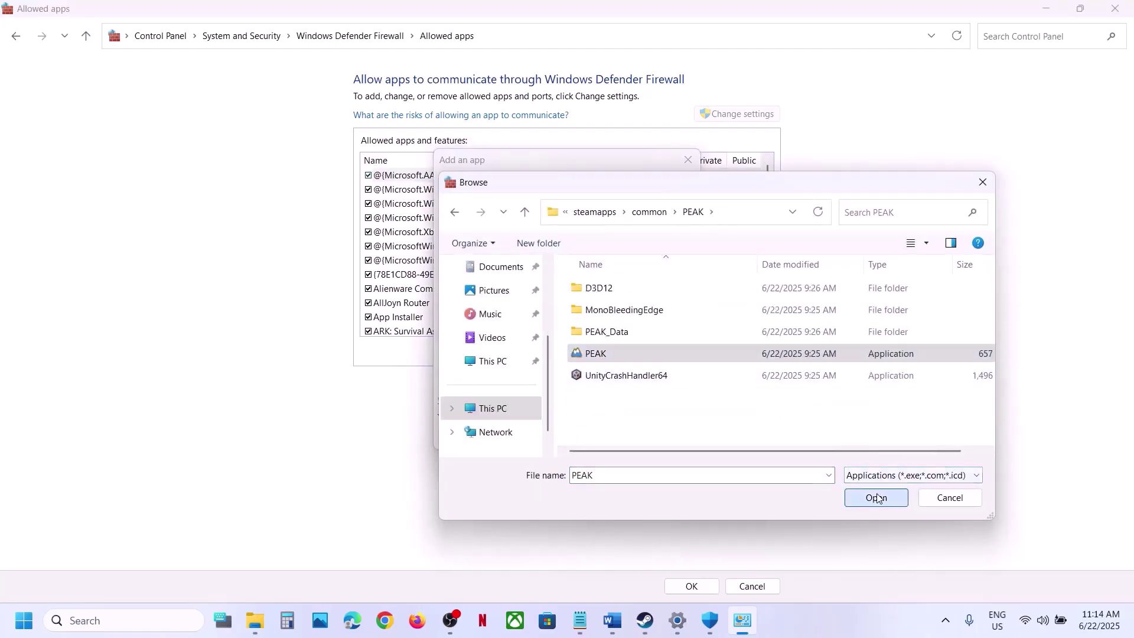
left_click(614, 438)
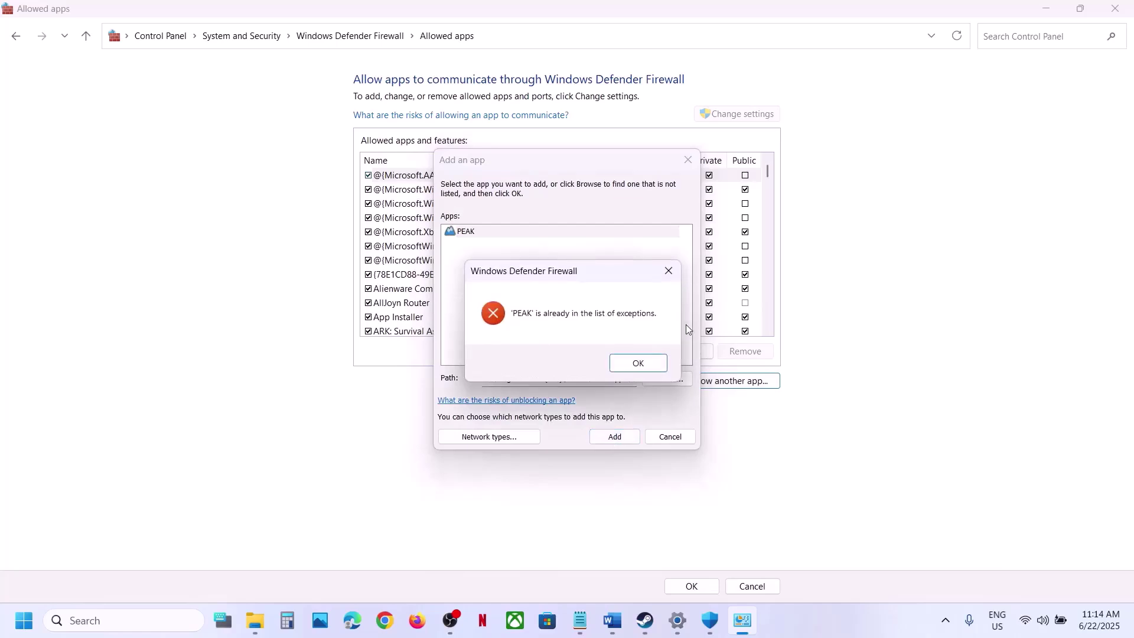
left_click(644, 365)
left_click(689, 159)
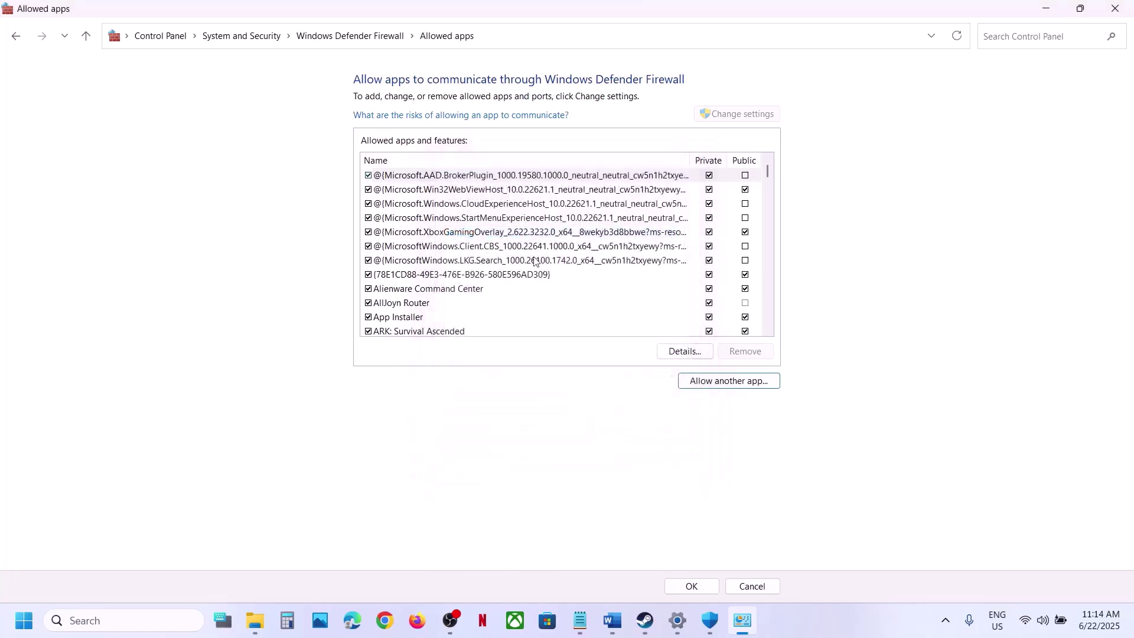
Step: Find PEAK in the firewall's allowed apps list and confirm the list
left_click(498, 280)
key("p")
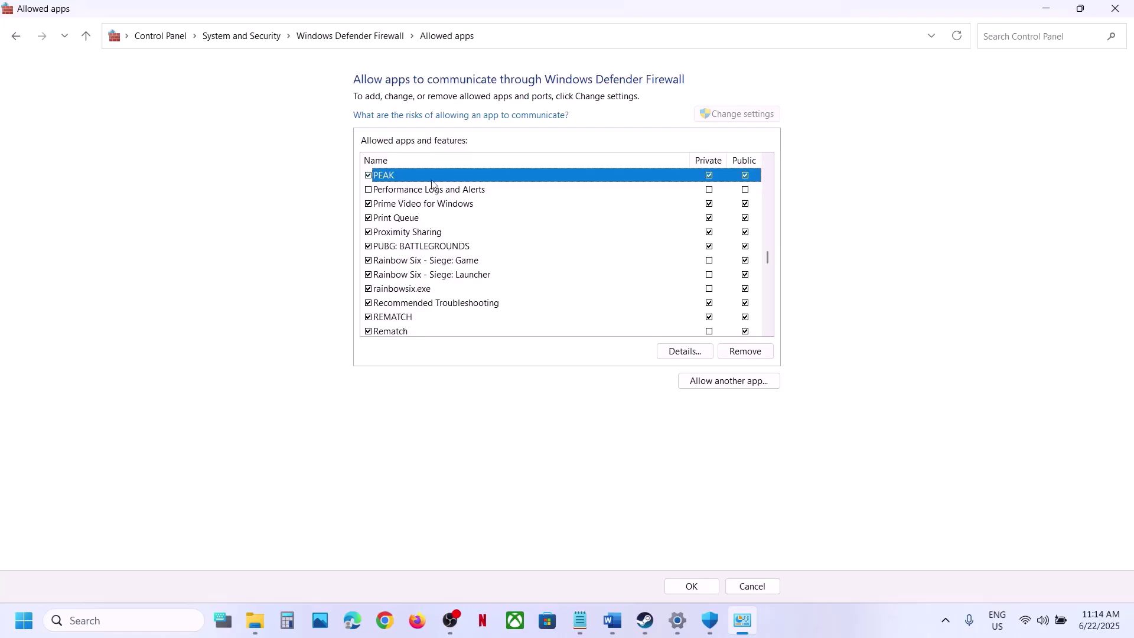
left_click(692, 586)
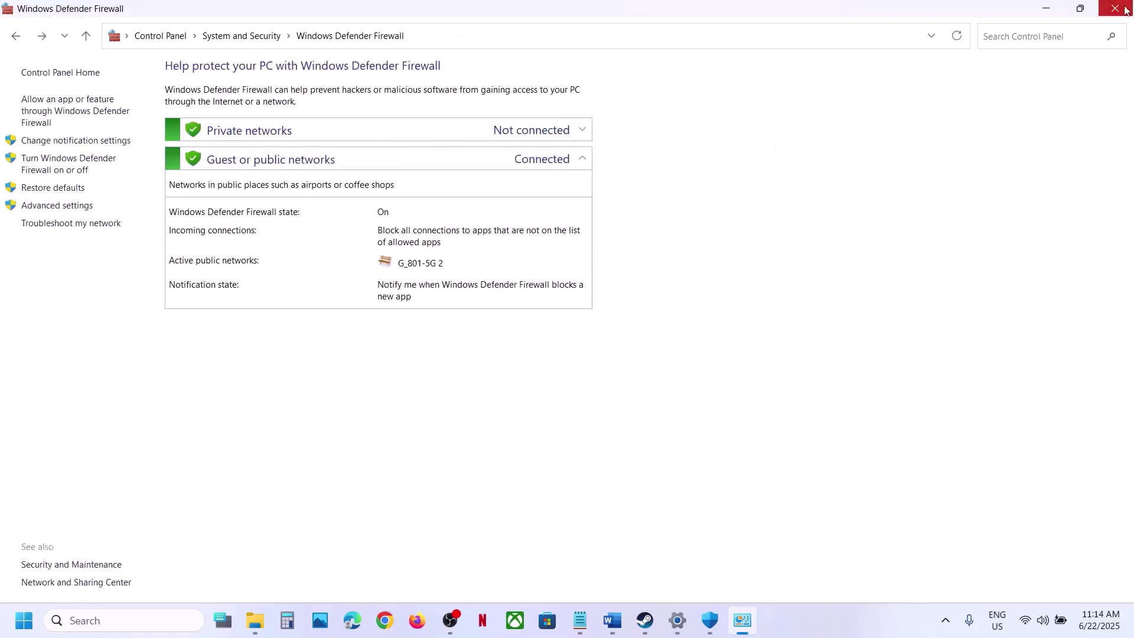
Step: Close the firewall, Windows Security, Settings and LandCrab folder windows
left_click(1116, 9)
left_click(1118, 12)
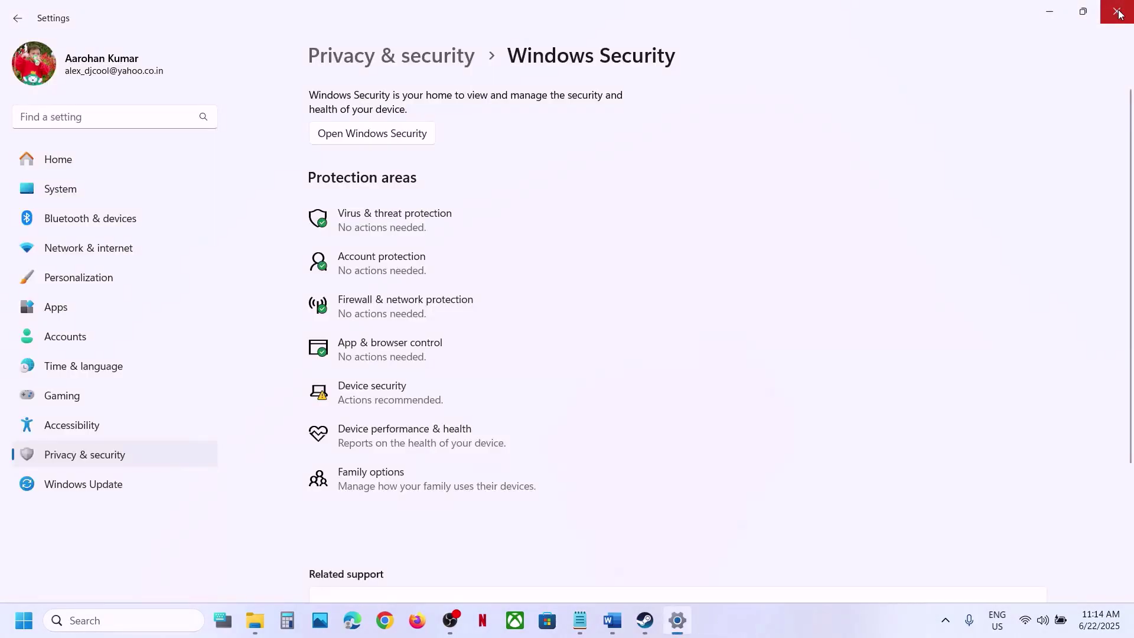
left_click(1116, 11)
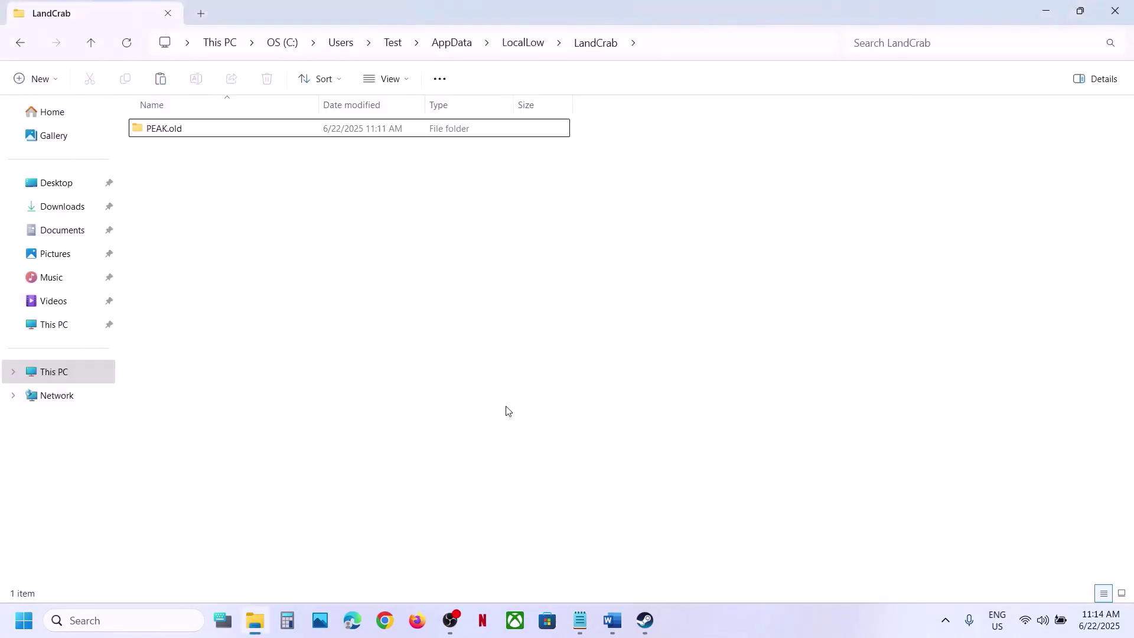
left_click(1115, 11)
Step: Check Step 9 in the Word guide, switch to Steam, and browse PEAK's local files from the library
scroll(500, 456, "down", 3)
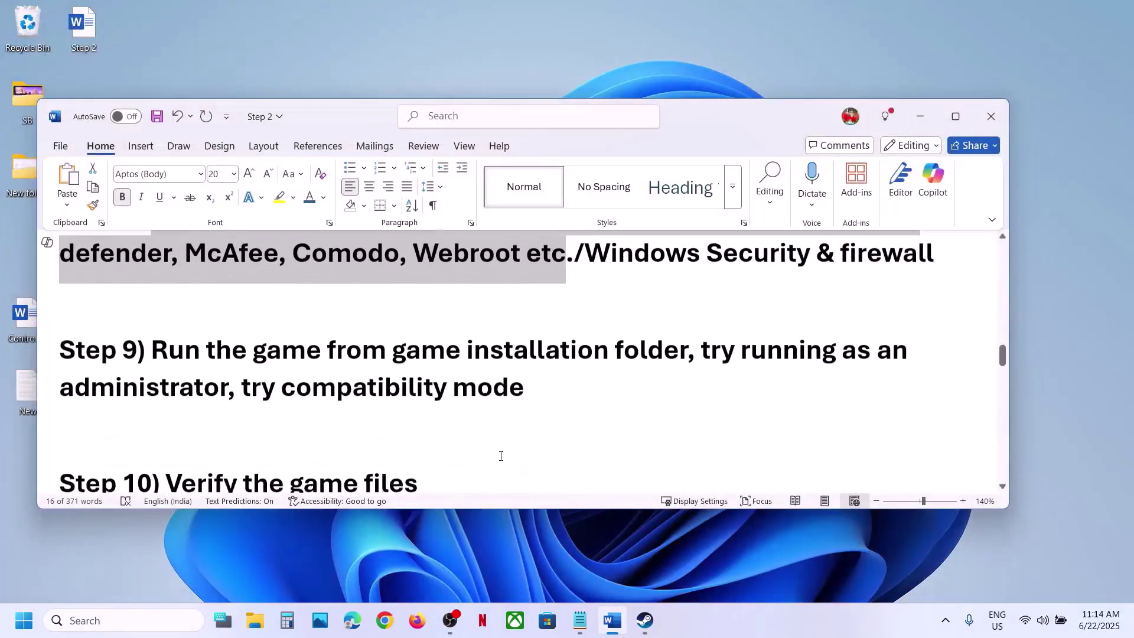
left_click(644, 621)
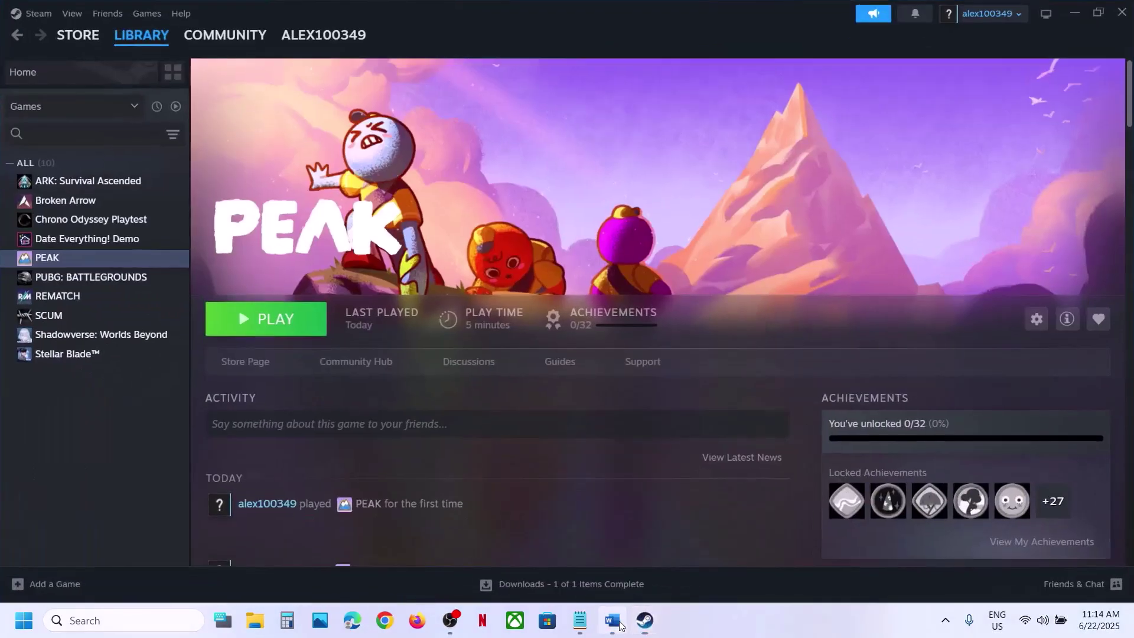
left_click(613, 622)
left_click(614, 623)
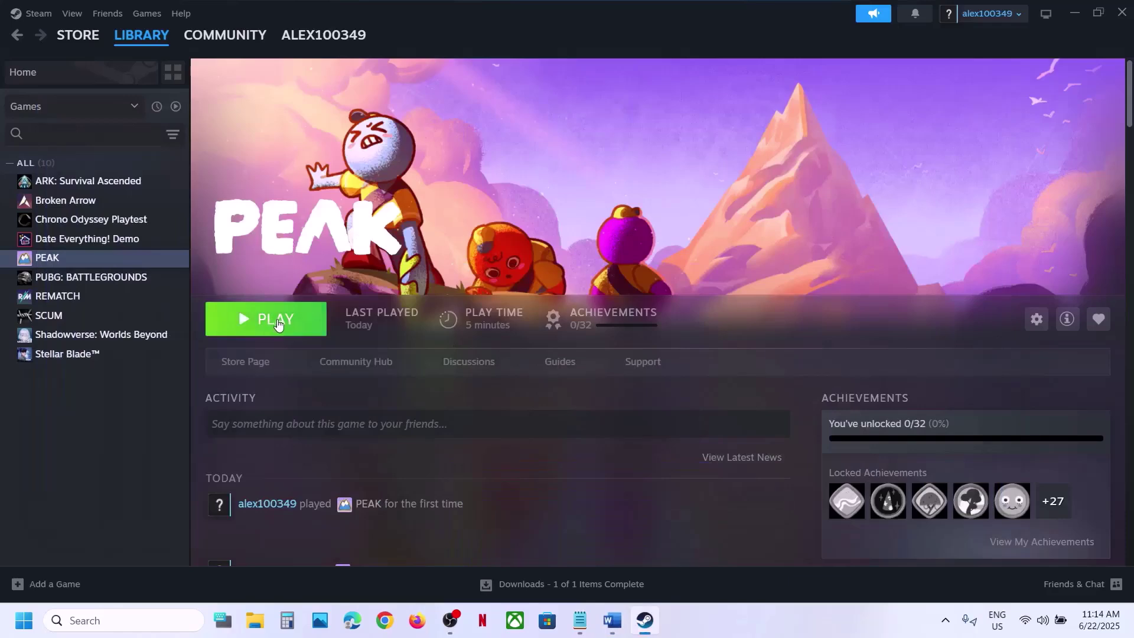
right_click(54, 255)
mouse_move(120, 343)
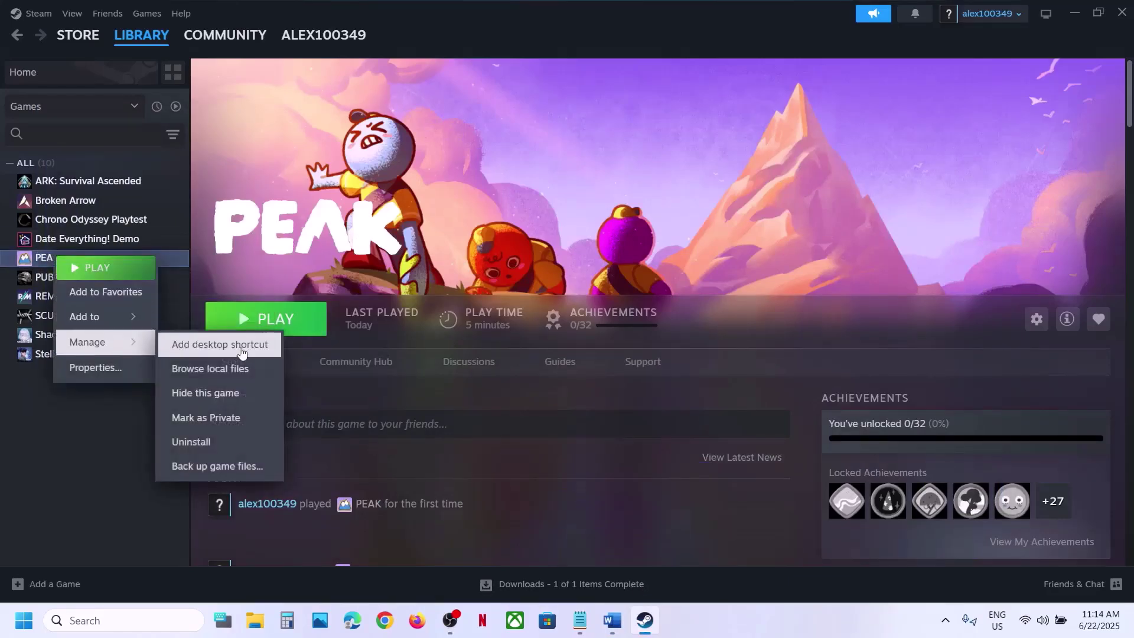
left_click(228, 373)
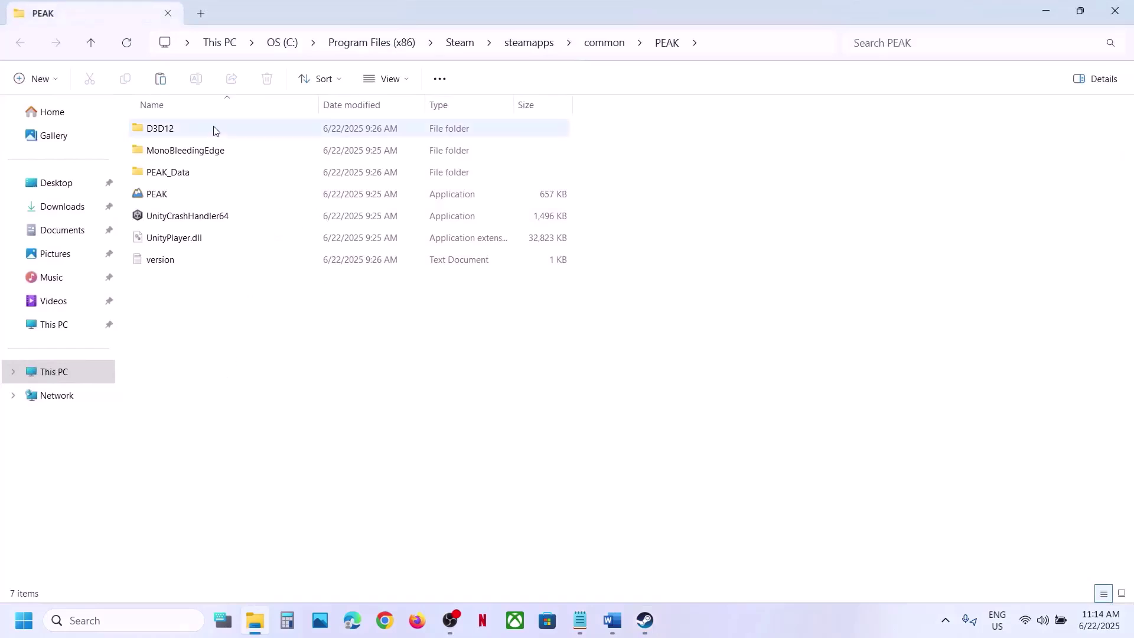
Step: Set the PEAK application to run as an administrator in its compatibility properties and save the change
left_click(161, 200)
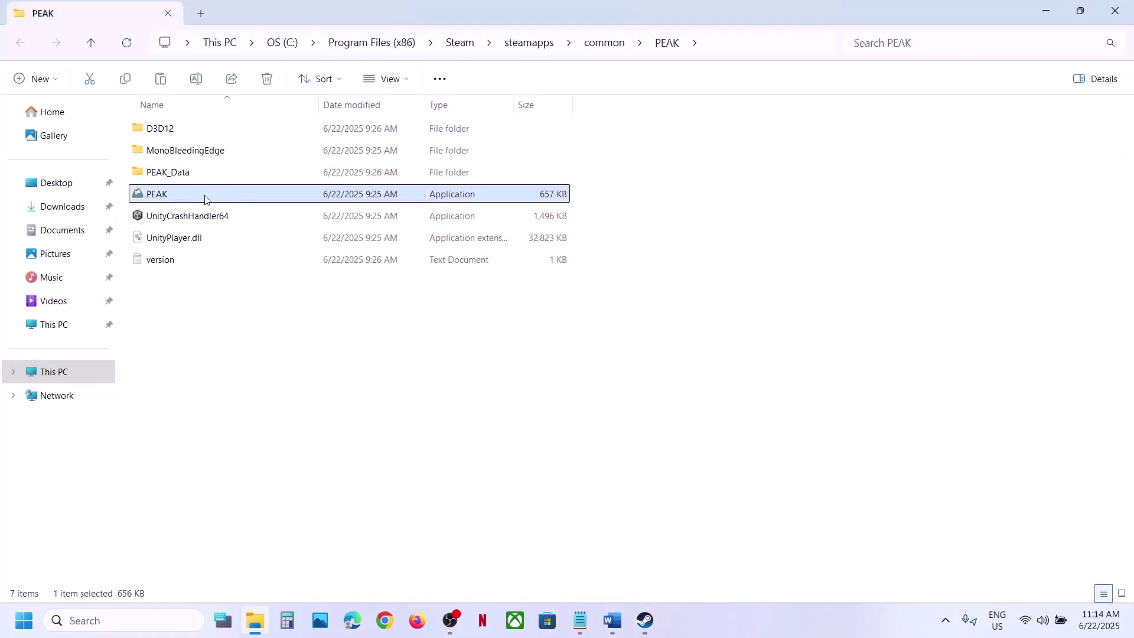
right_click(206, 198)
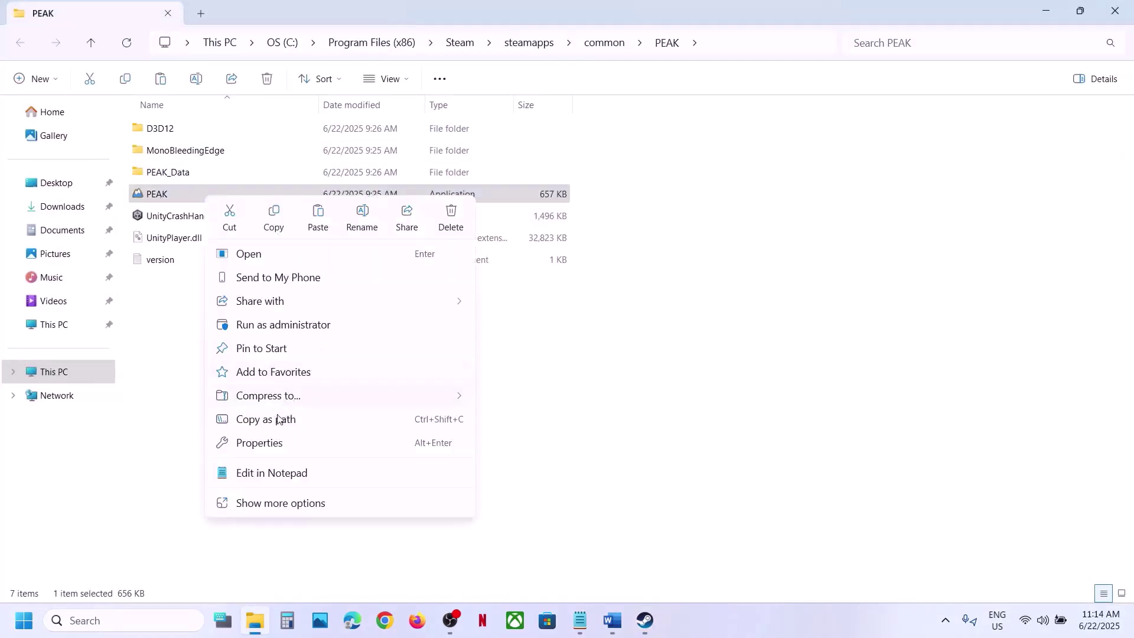
left_click(276, 444)
left_click(369, 228)
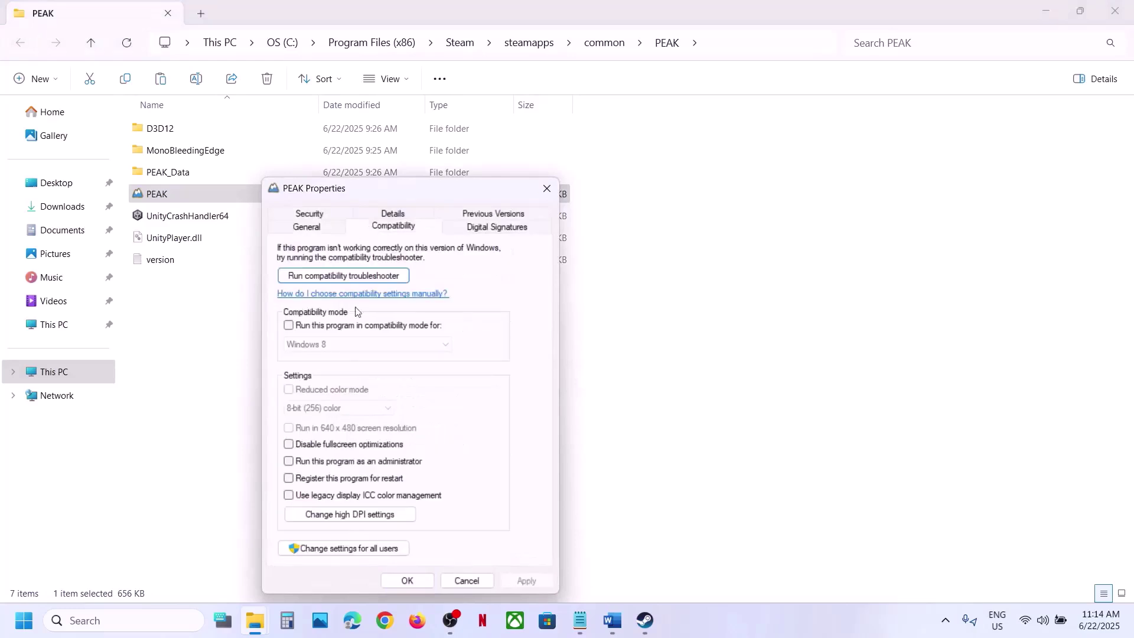
left_click(289, 461)
left_click(530, 579)
left_click(408, 580)
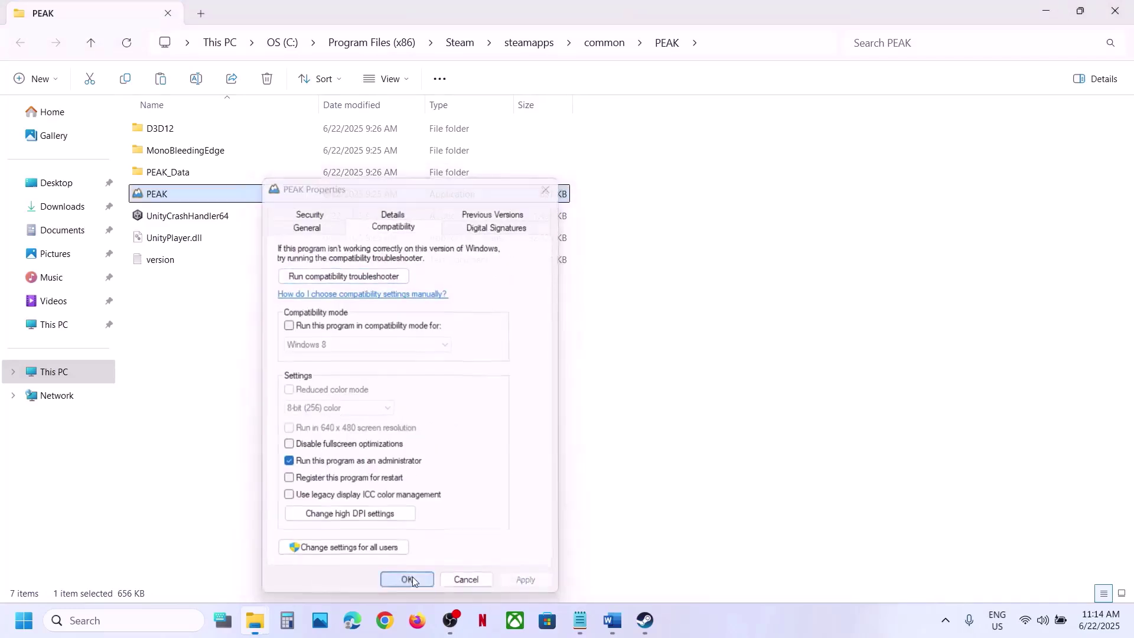
Step: Enable compatibility mode for Windows 8 in the PEAK application's properties and apply it
right_click(187, 200)
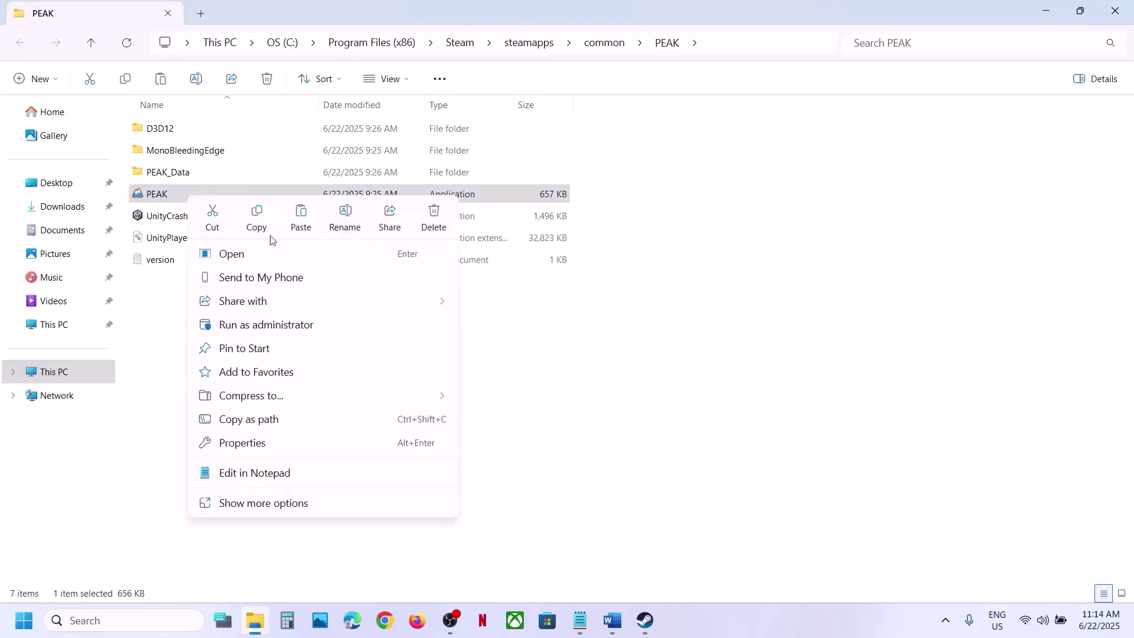
left_click(274, 442)
left_click(370, 228)
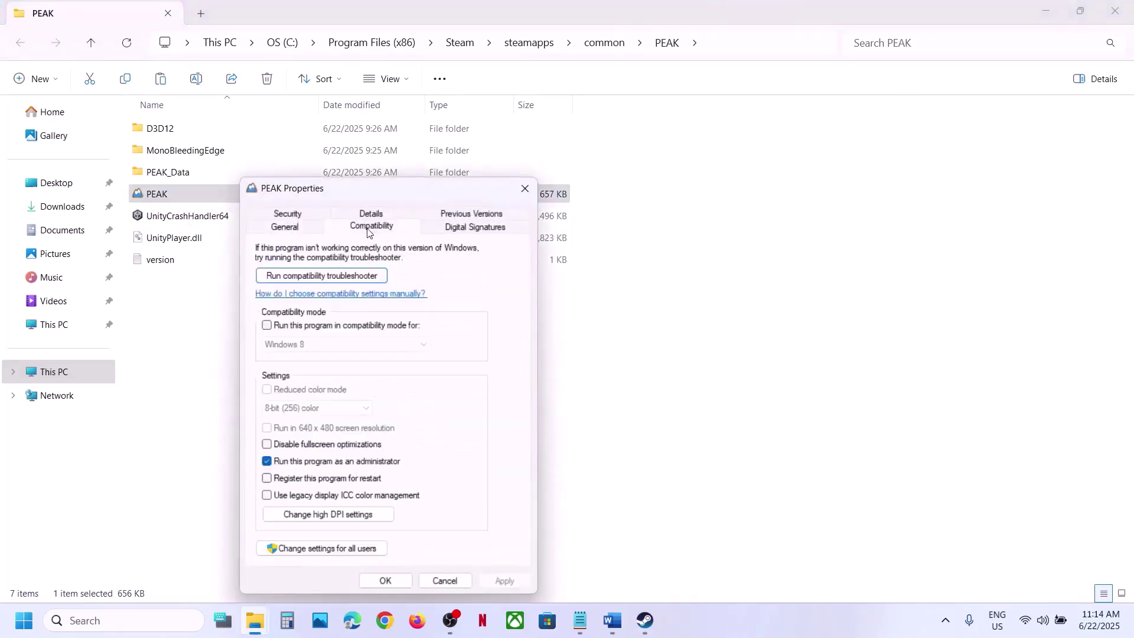
left_click(267, 326)
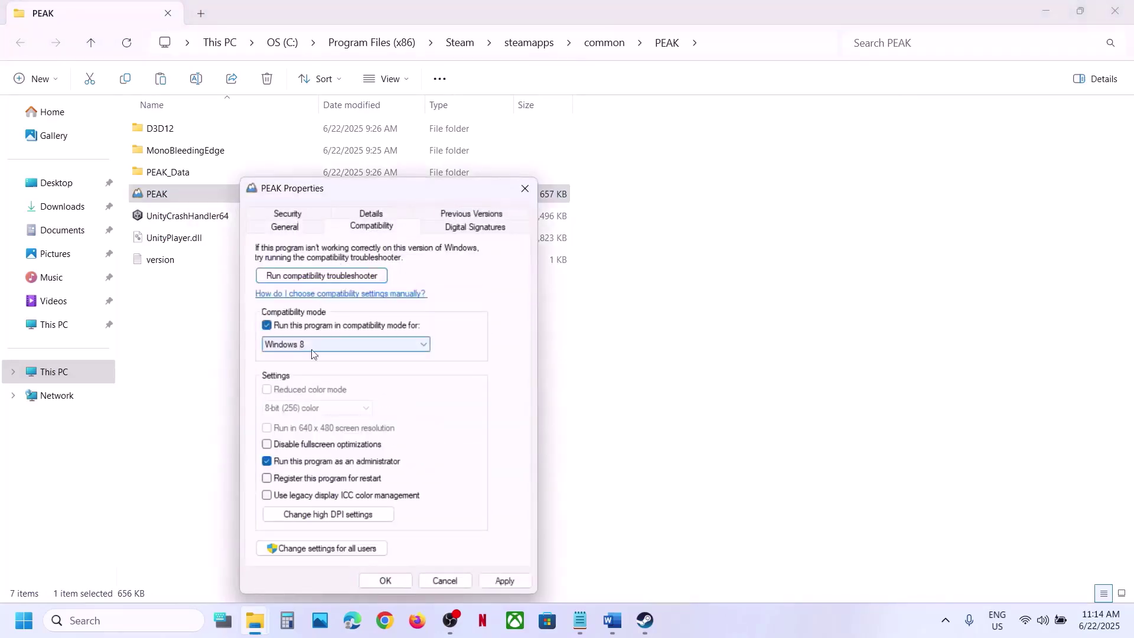
left_click(499, 573)
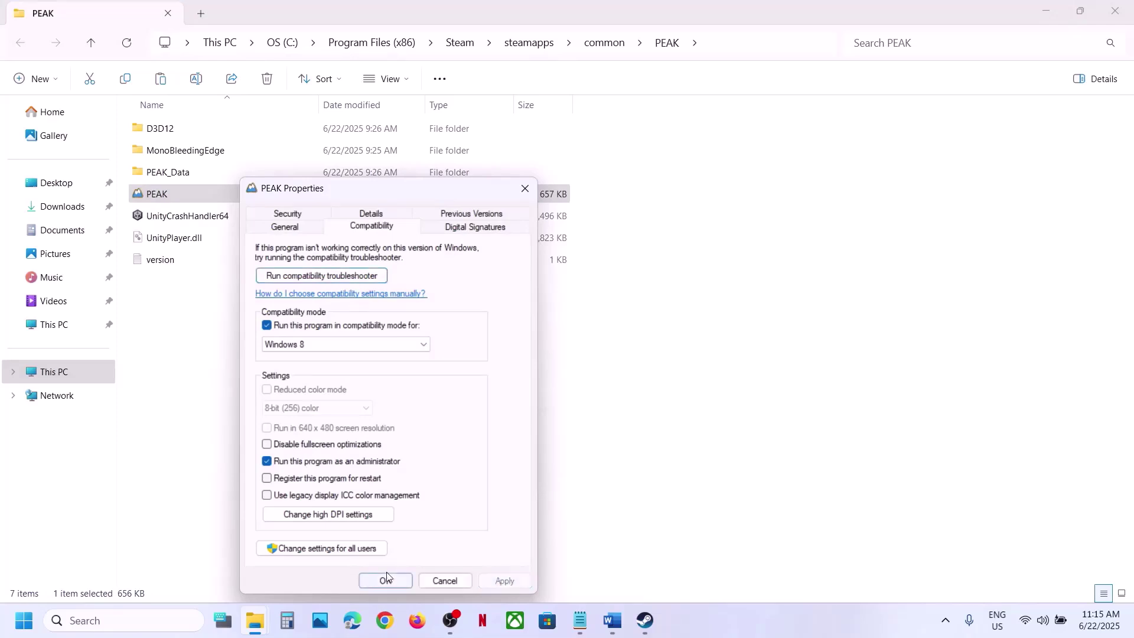
Step: Change PEAK's compatibility mode to Windows 7, disable fullscreen optimizations, and save the properties
left_click(371, 345)
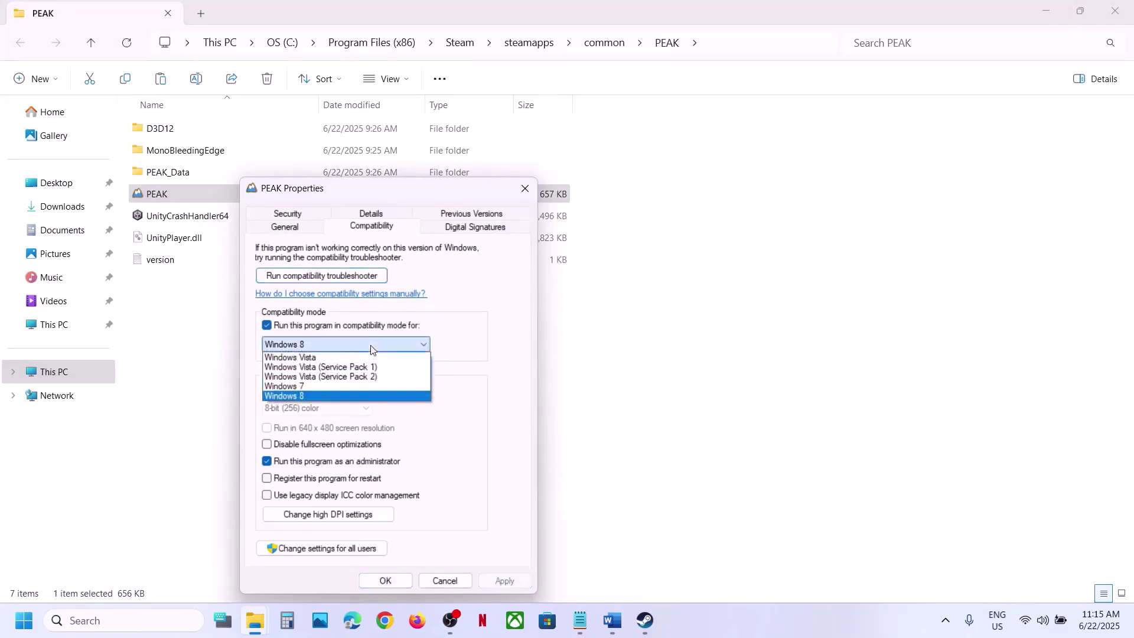
left_click(315, 388)
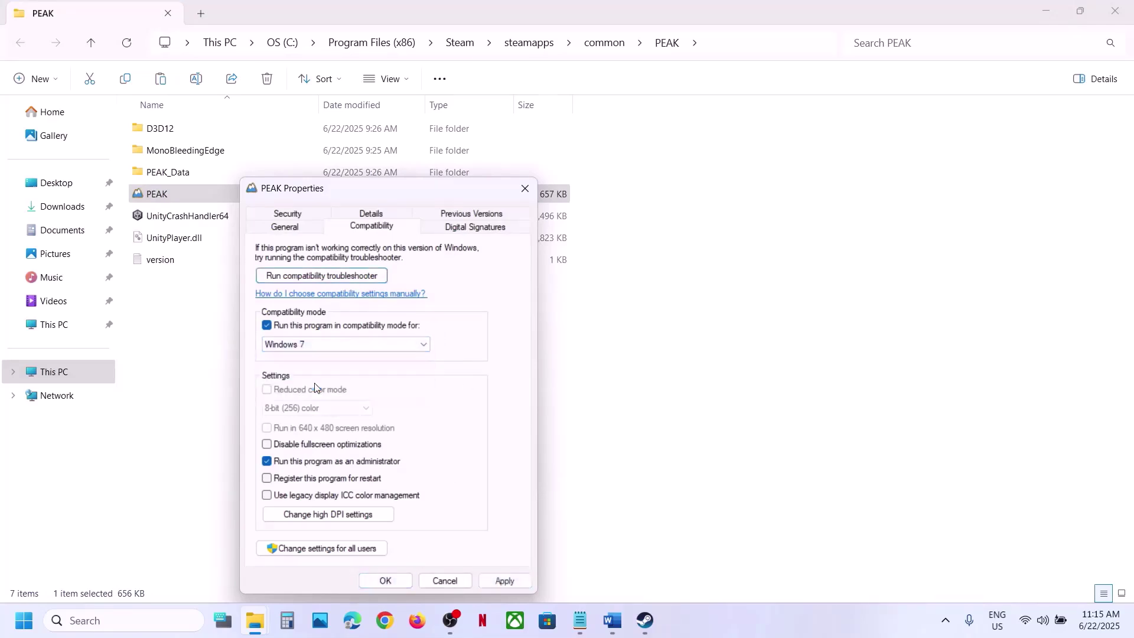
left_click(502, 579)
left_click(301, 446)
left_click(501, 581)
left_click(385, 580)
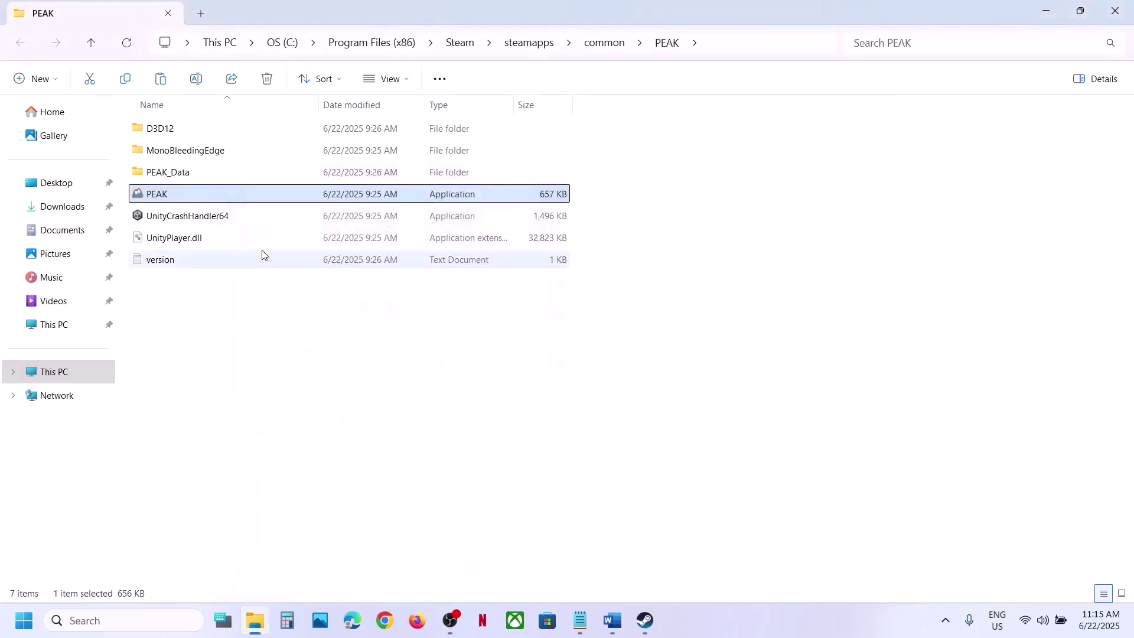
Step: Turn off compatibility mode, Disable fullscreen optimizations and Run as administrator for the PEAK application, save, and close its folder
right_click(177, 201)
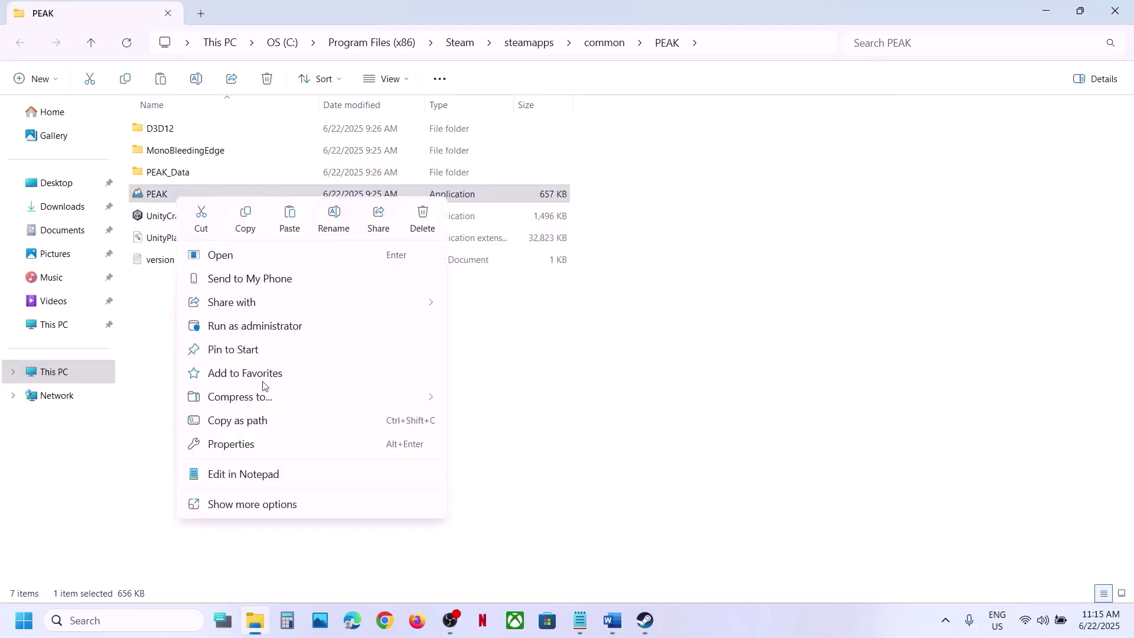
left_click(238, 444)
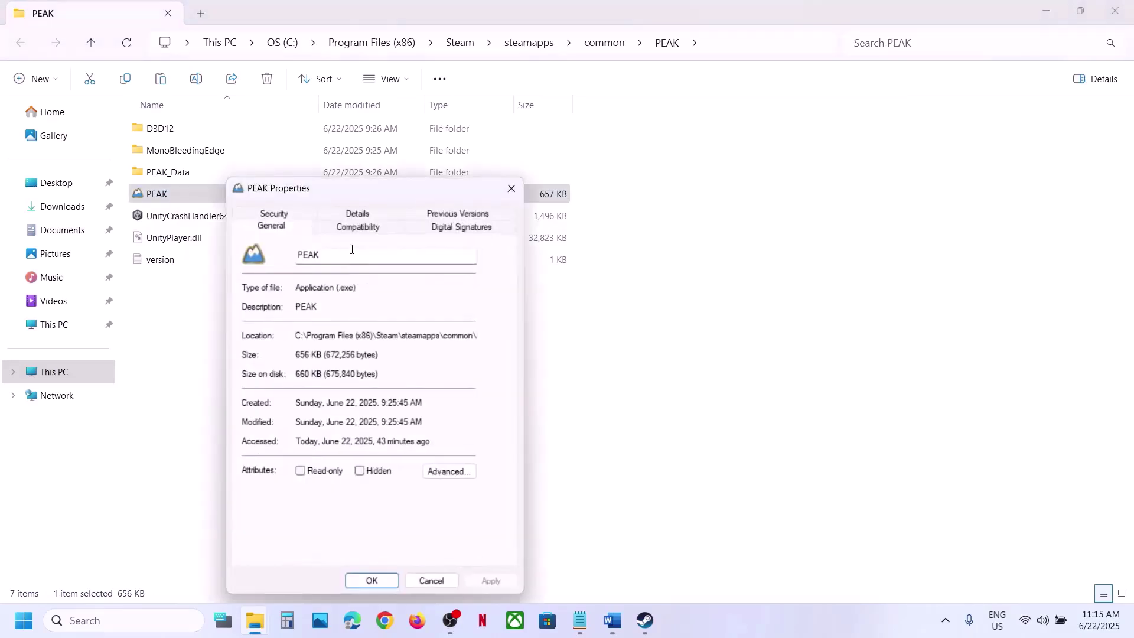
left_click(352, 228)
left_click(253, 326)
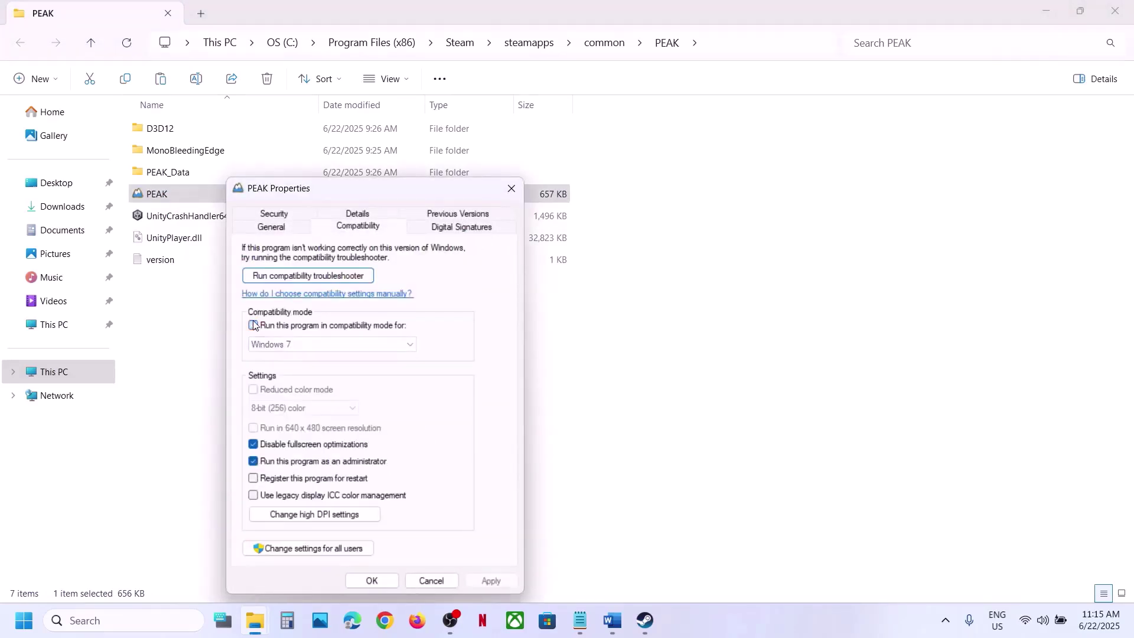
left_click(253, 444)
left_click(254, 461)
left_click(494, 580)
left_click(382, 582)
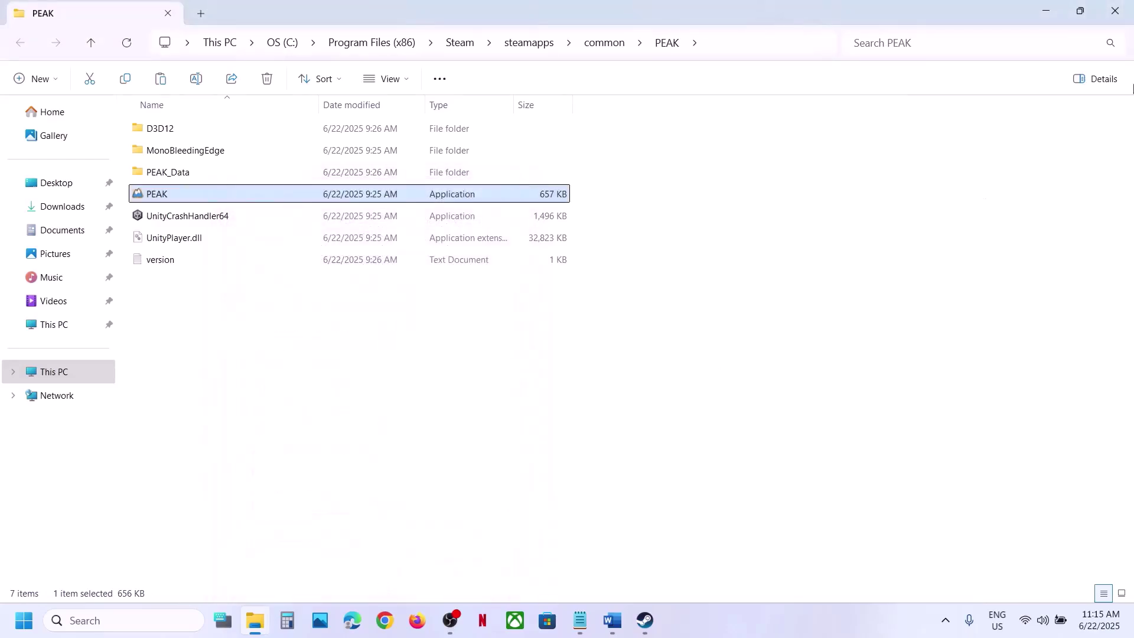
left_click(1111, 20)
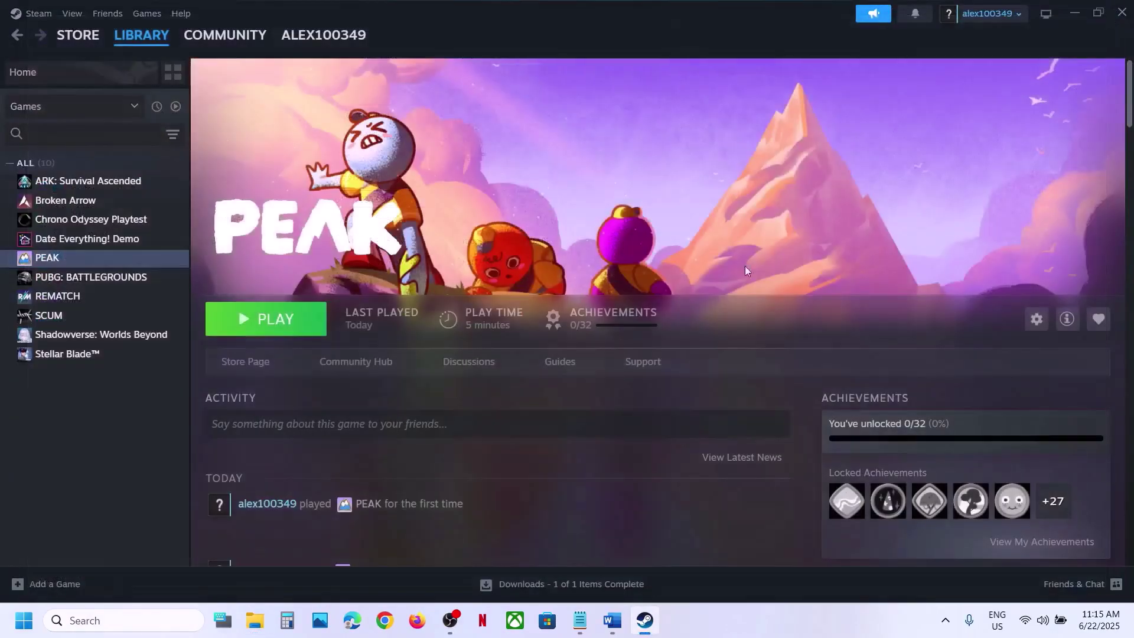
Step: Check Step 10 in the Word guide, verify the integrity of PEAK's installed game files in Steam, and close the game's properties
left_click(629, 606)
scroll(481, 435, "down", 2)
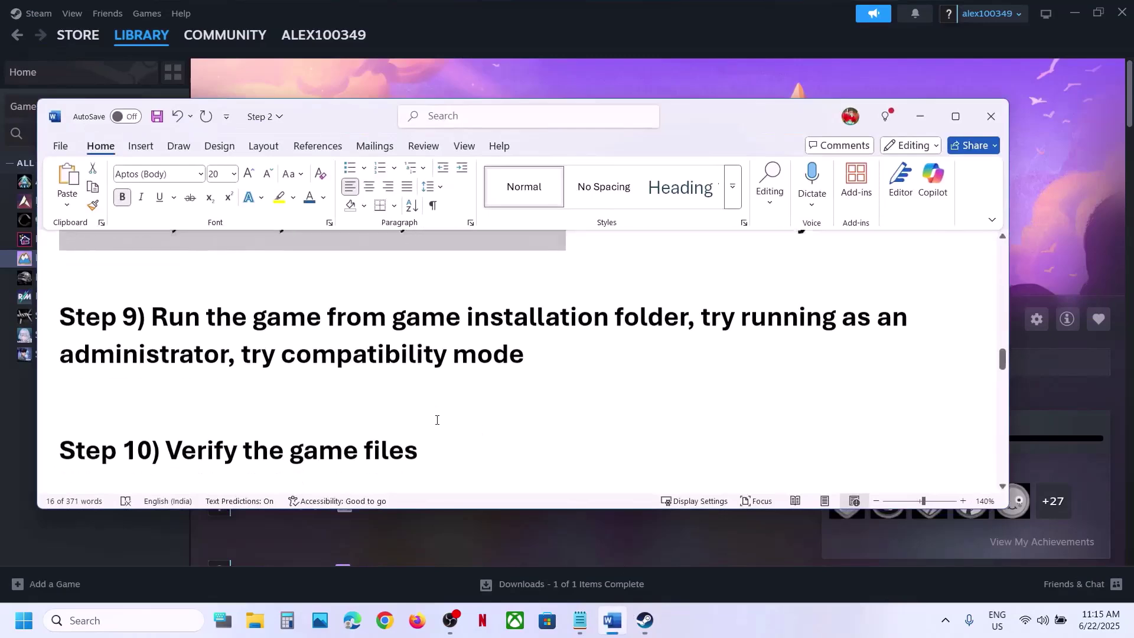
left_click(541, 77)
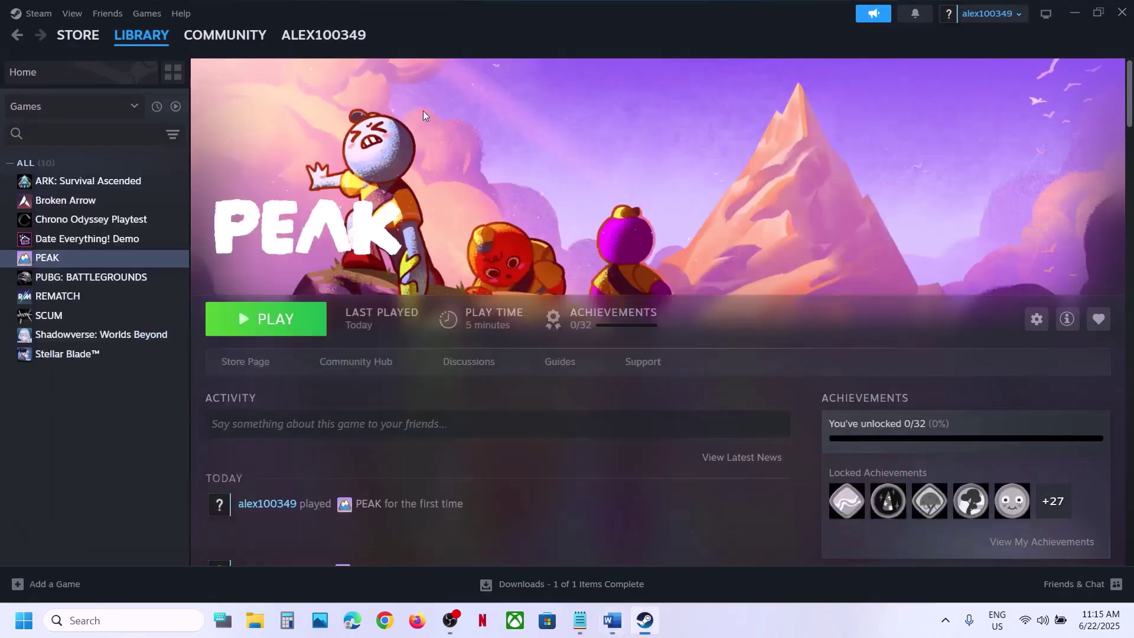
right_click(77, 263)
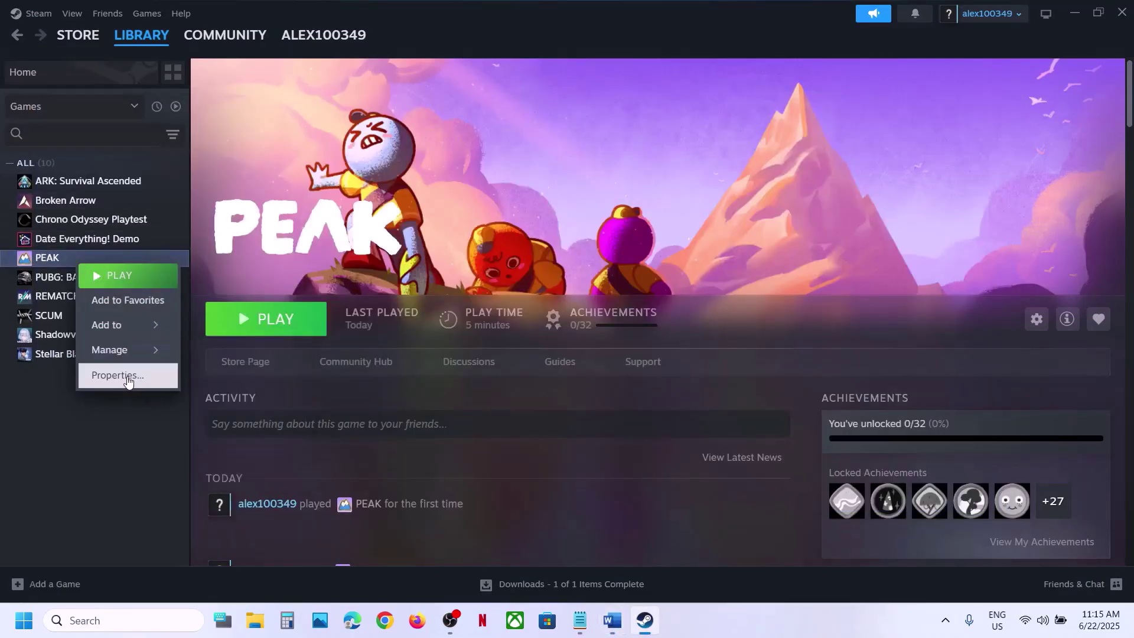
left_click(129, 376)
left_click(328, 204)
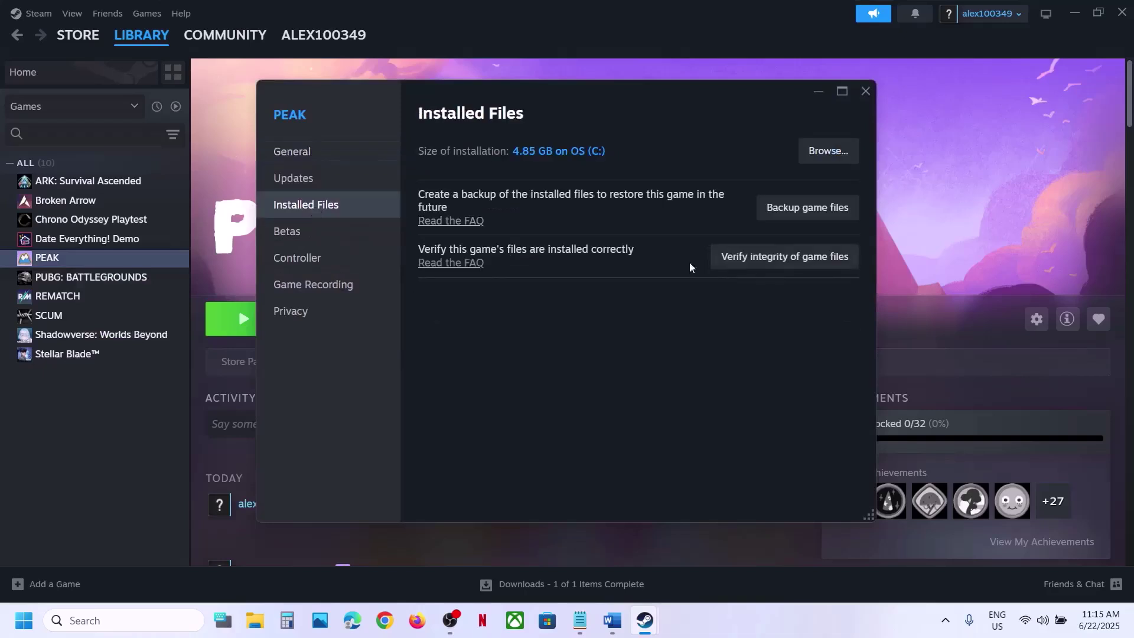
left_click(774, 256)
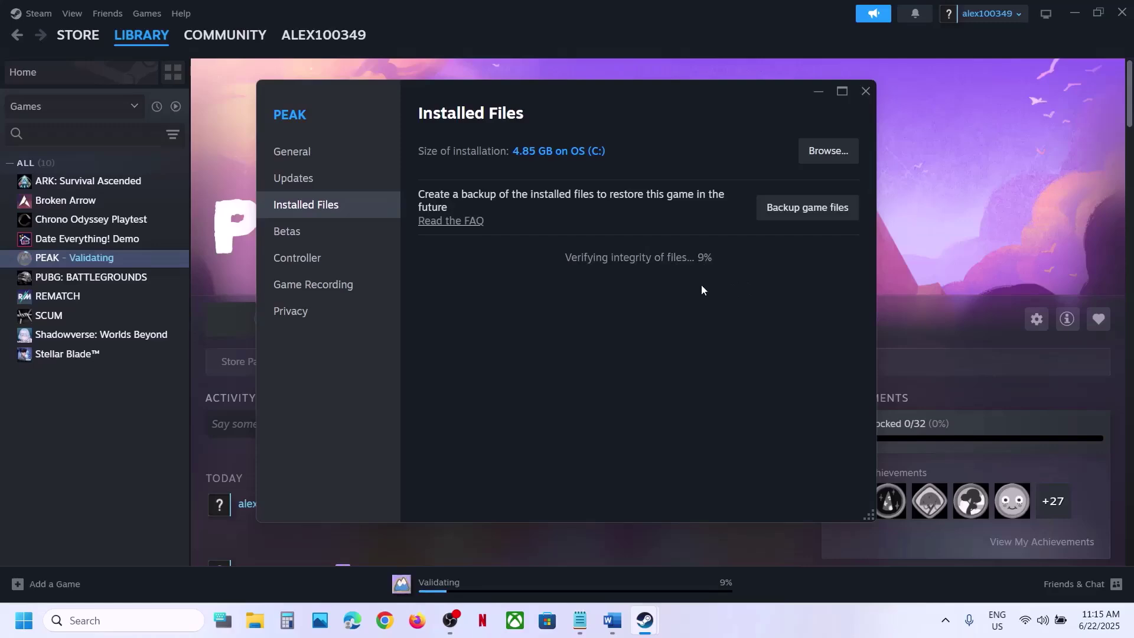
left_click(994, 225)
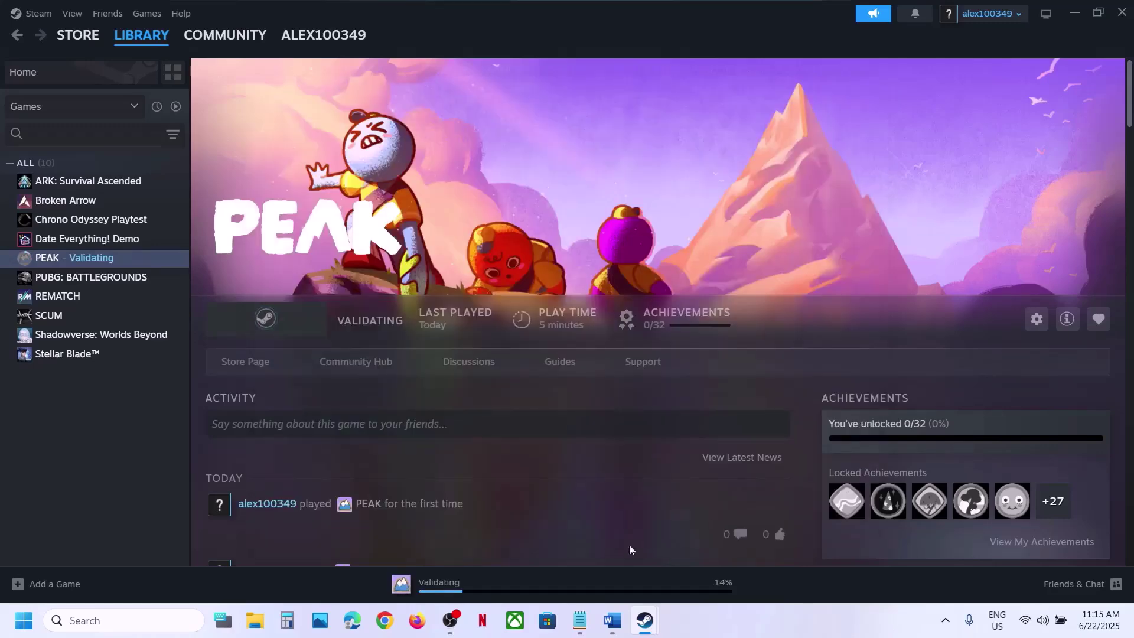
Step: Read Step 11 in the Word guide about a clean graphics driver installation, highlighting the NVIDIA and AMD download links
left_click(613, 627)
scroll(416, 394, "down", 3)
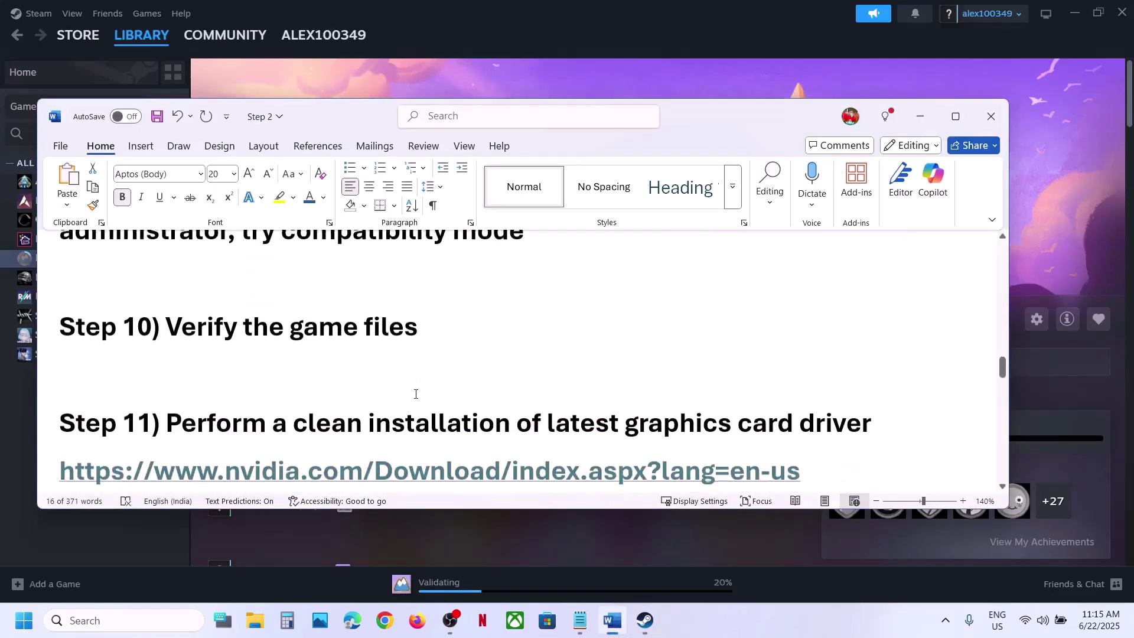
left_click_drag(192, 377, 792, 374)
left_click_drag(239, 421, 646, 417)
scroll(446, 384, "down", 1)
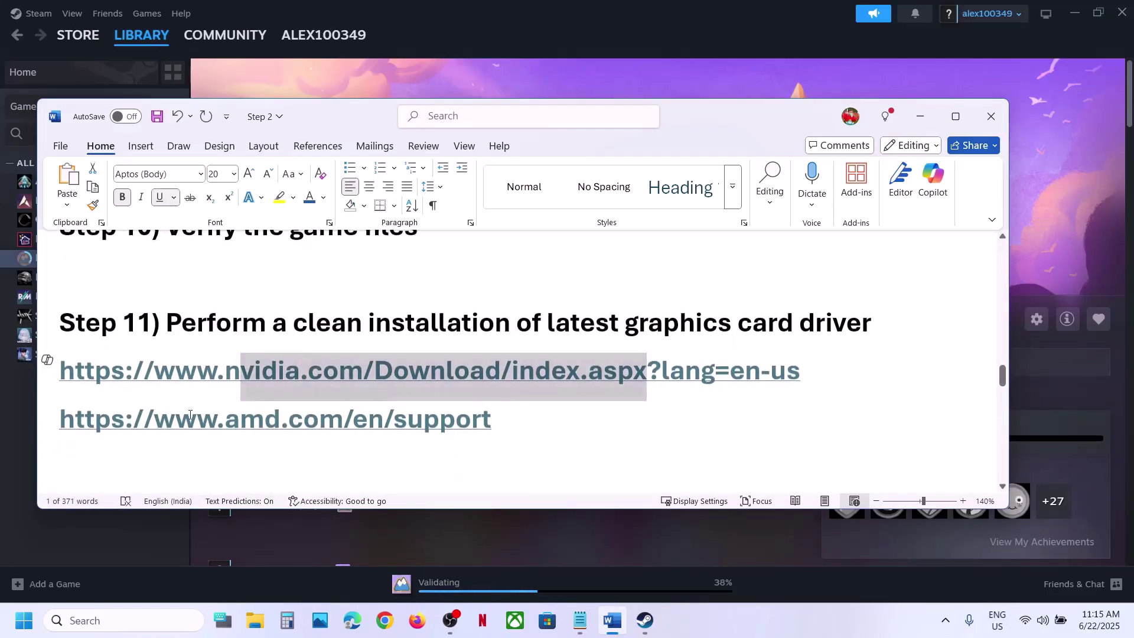
left_click_drag(204, 413, 555, 408)
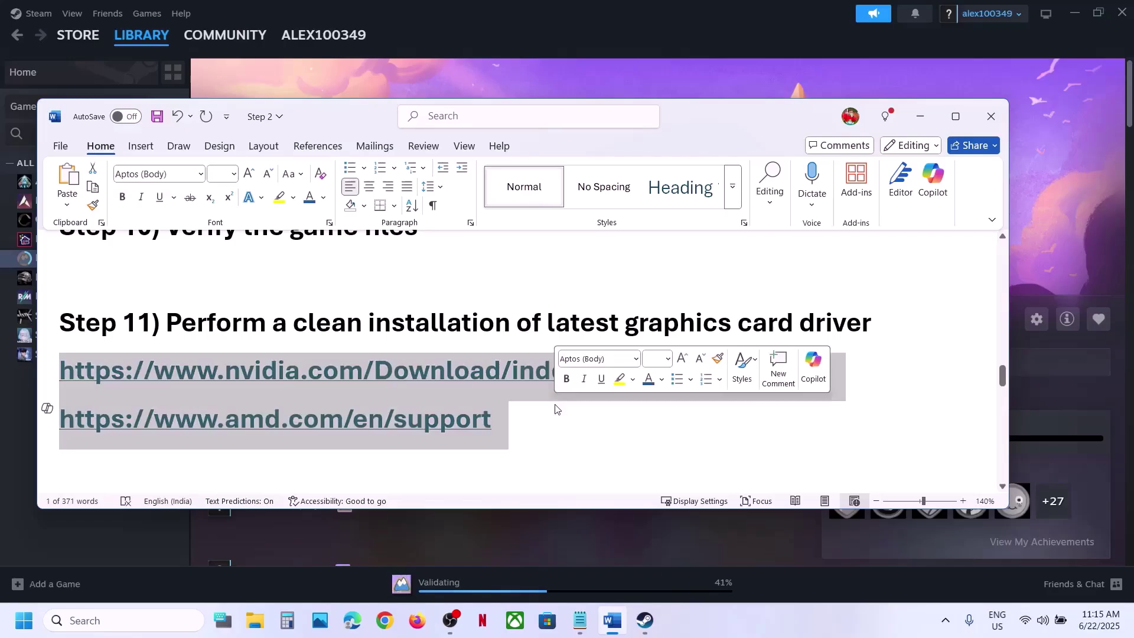
left_click(788, 609)
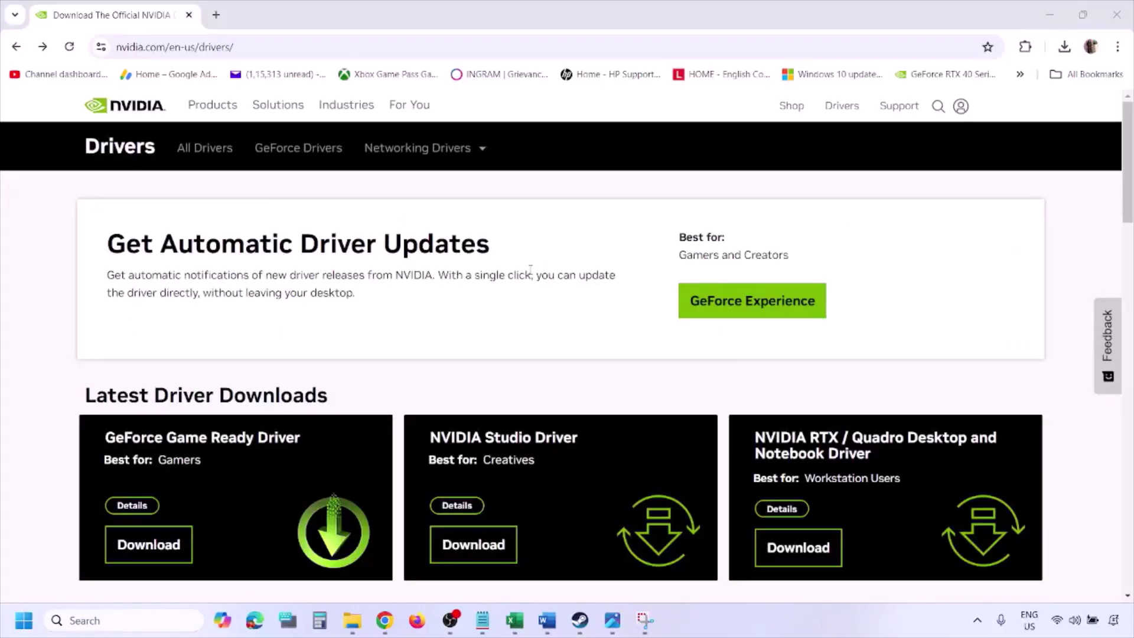
Step: Search NVIDIA's manual driver lookup for the GeForce RTX 3050 Laptop GPU with Windows 11 and English (US)
scroll(264, 362, "down", 8)
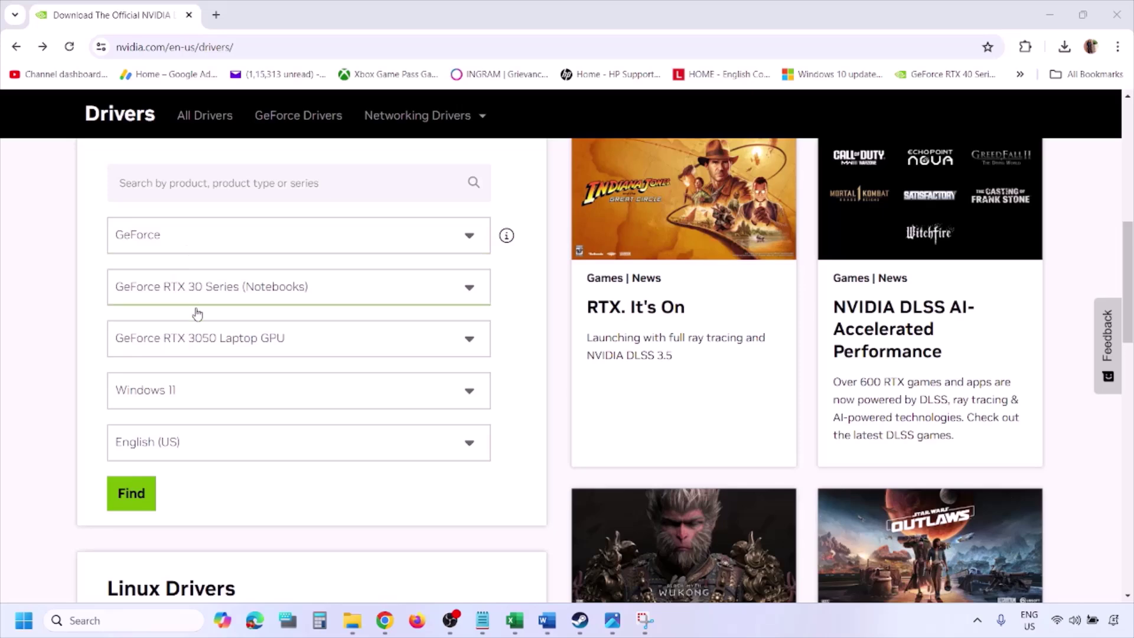
left_click(187, 395)
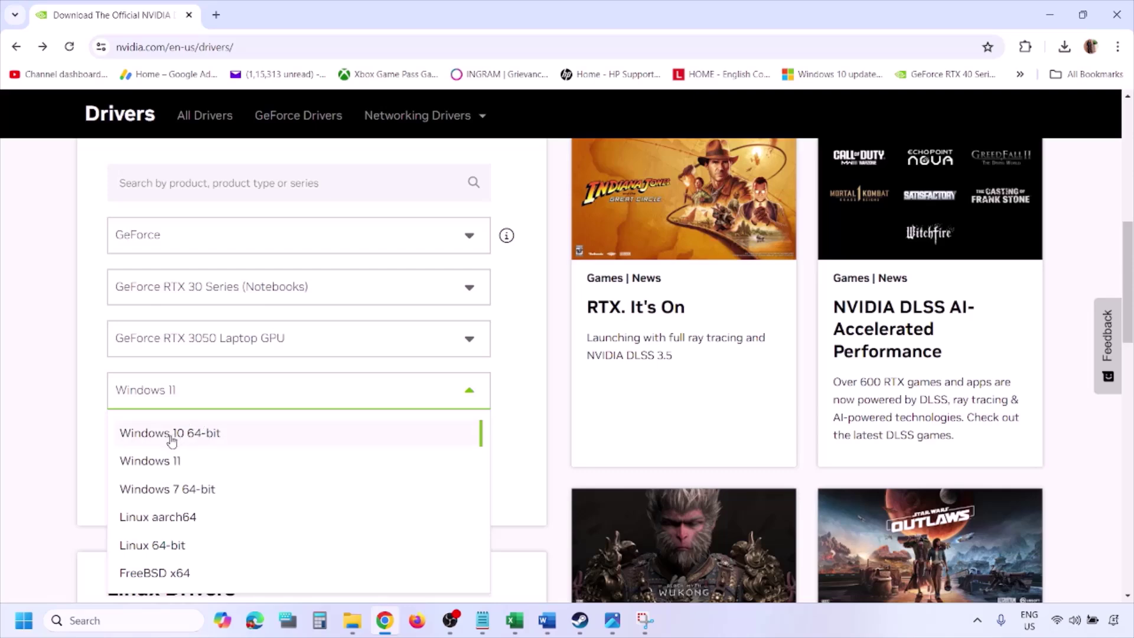
left_click(166, 467)
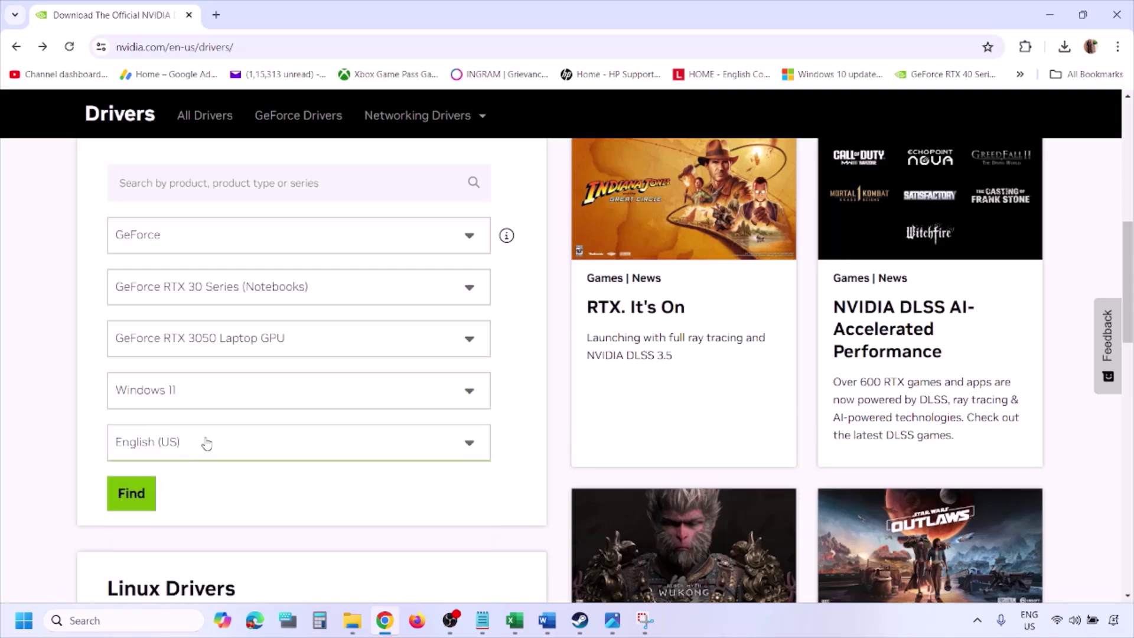
left_click(131, 494)
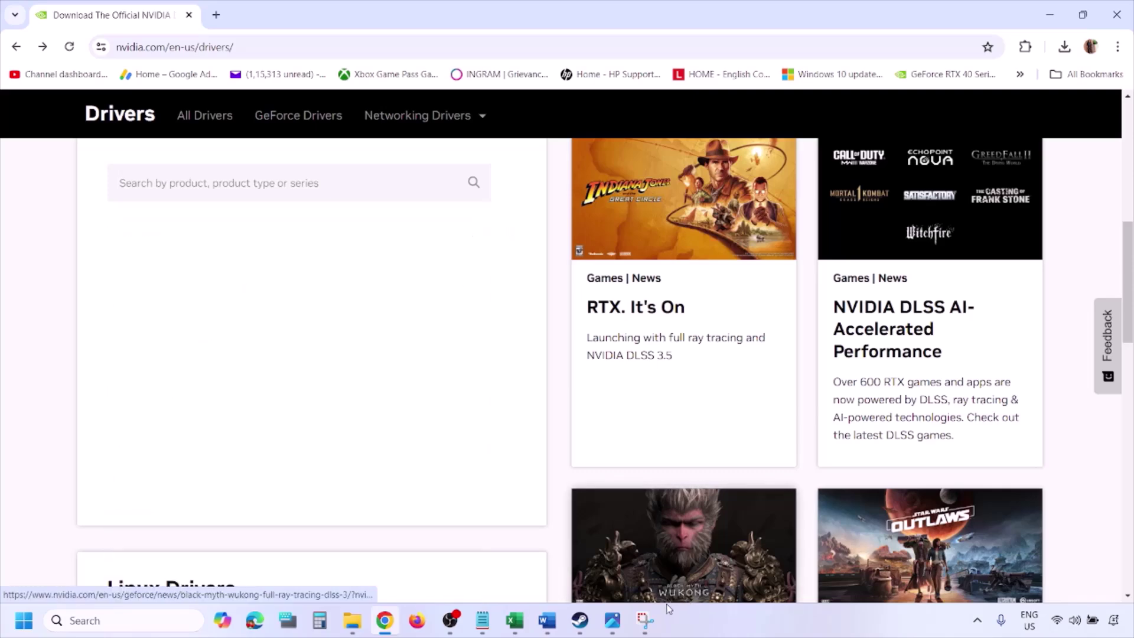
Step: Switch to Photos, review the NVIDIA driver download and clean installation images 1.png to 5.png, and bring up the computer's power options
left_click(614, 628)
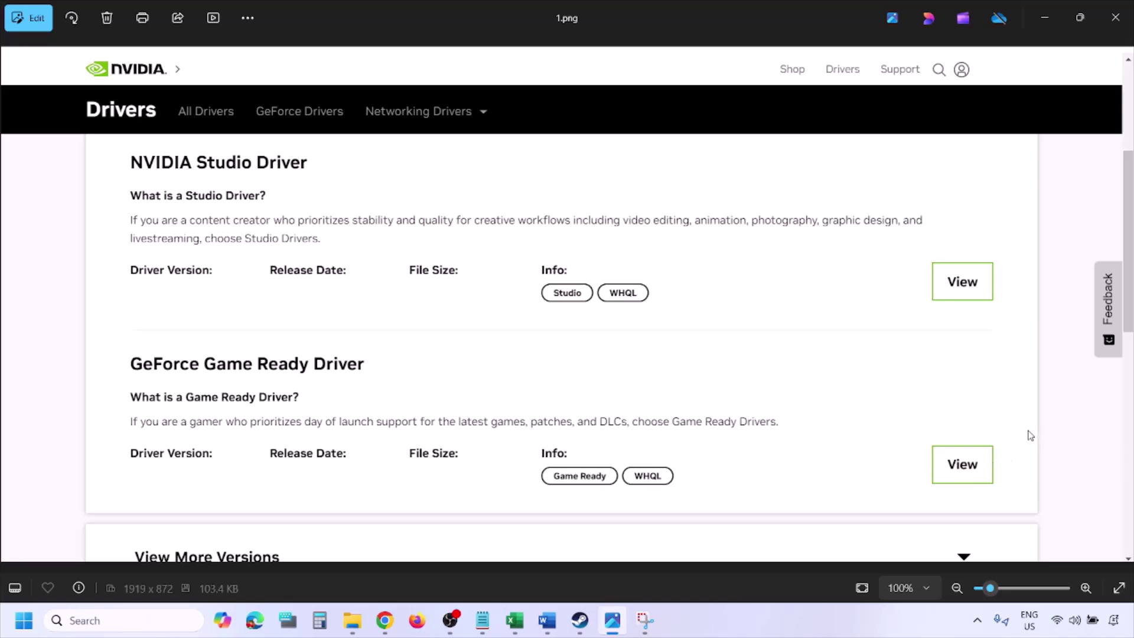
key("Right")
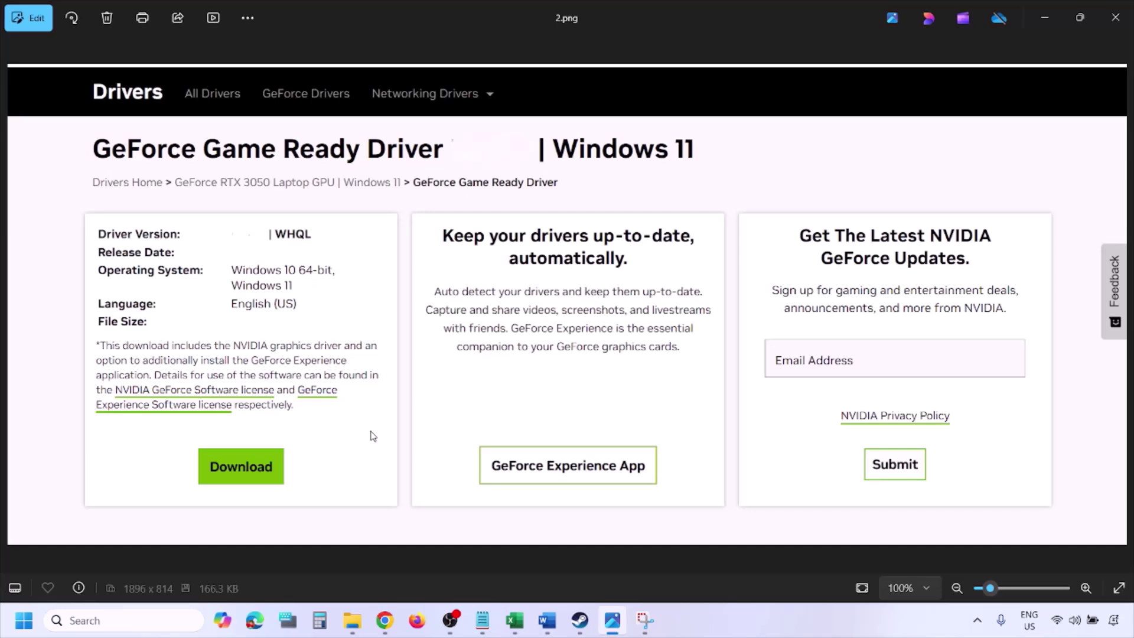
key("Right")
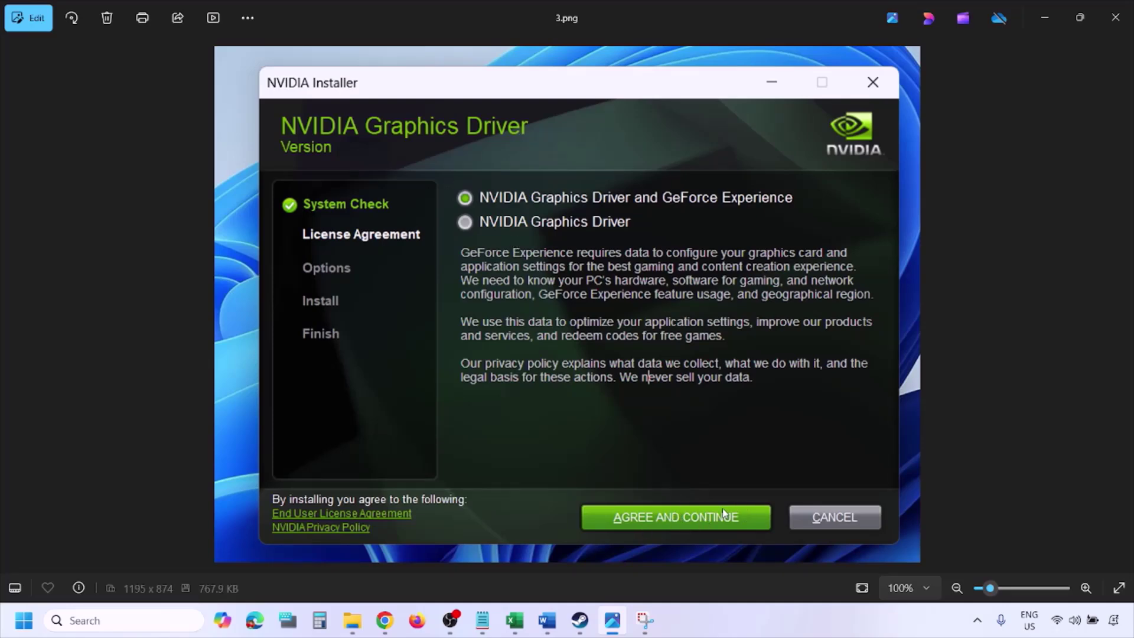
key("Right")
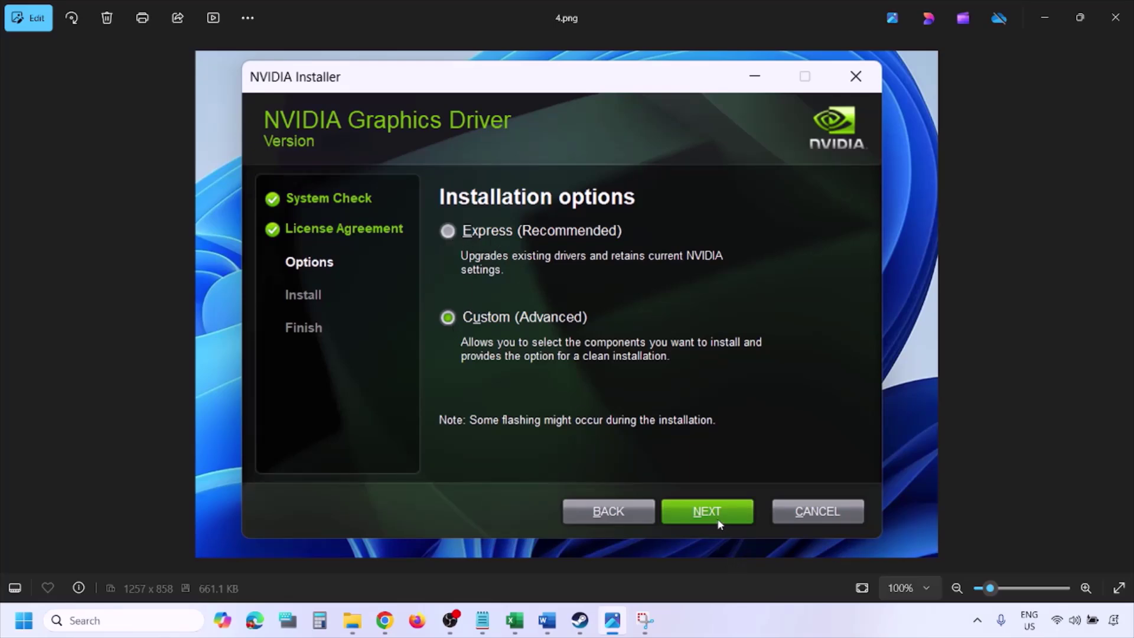
key("Right")
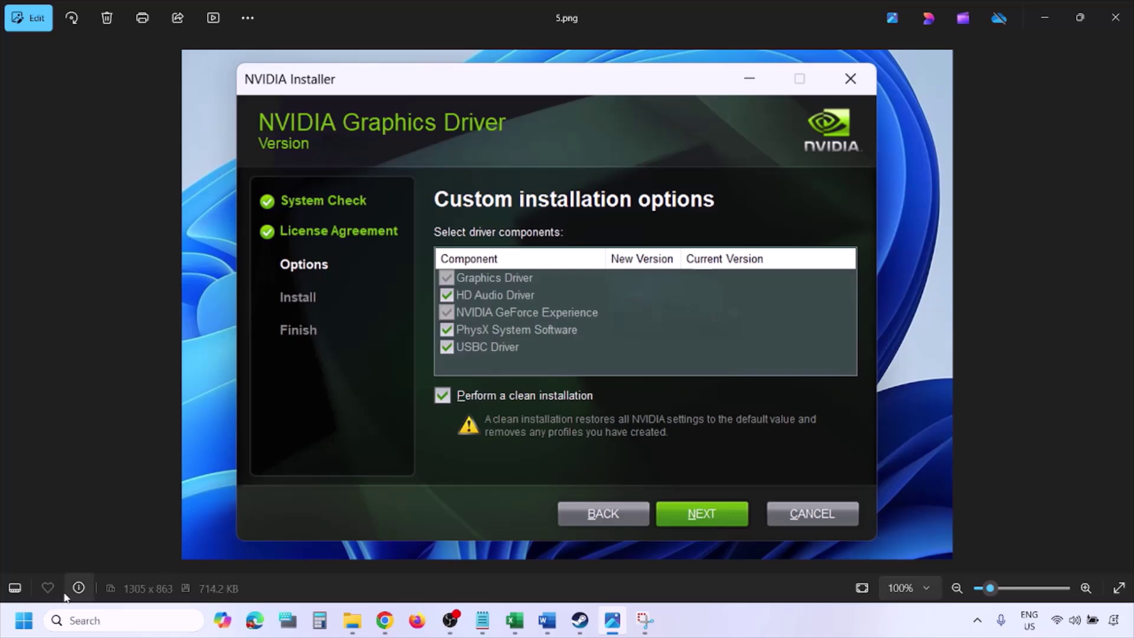
left_click(24, 620)
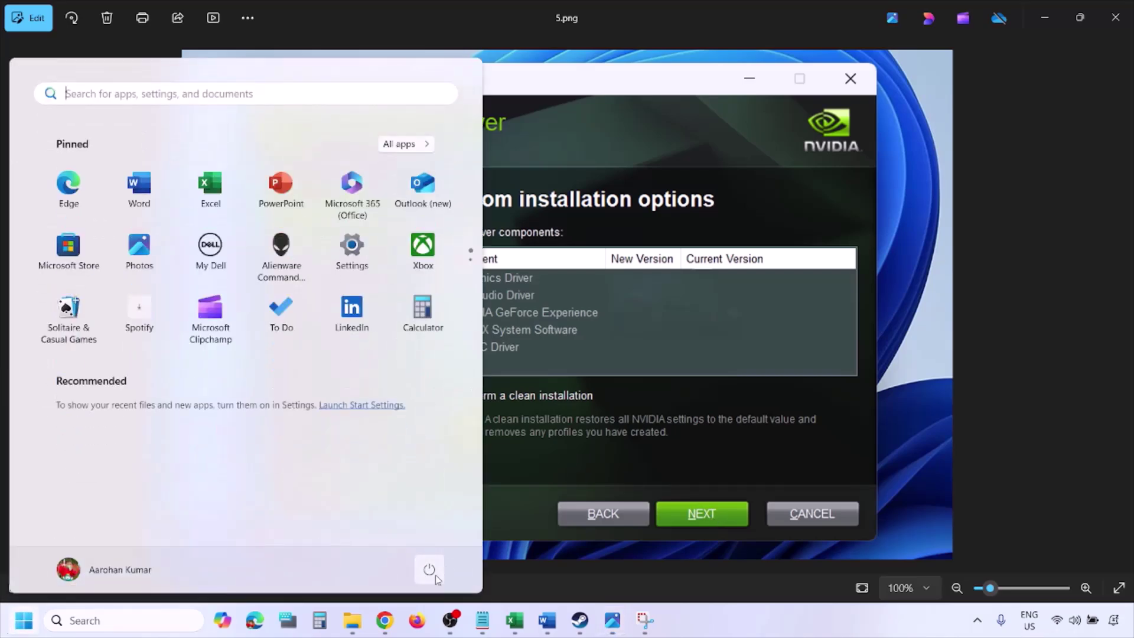
left_click(433, 572)
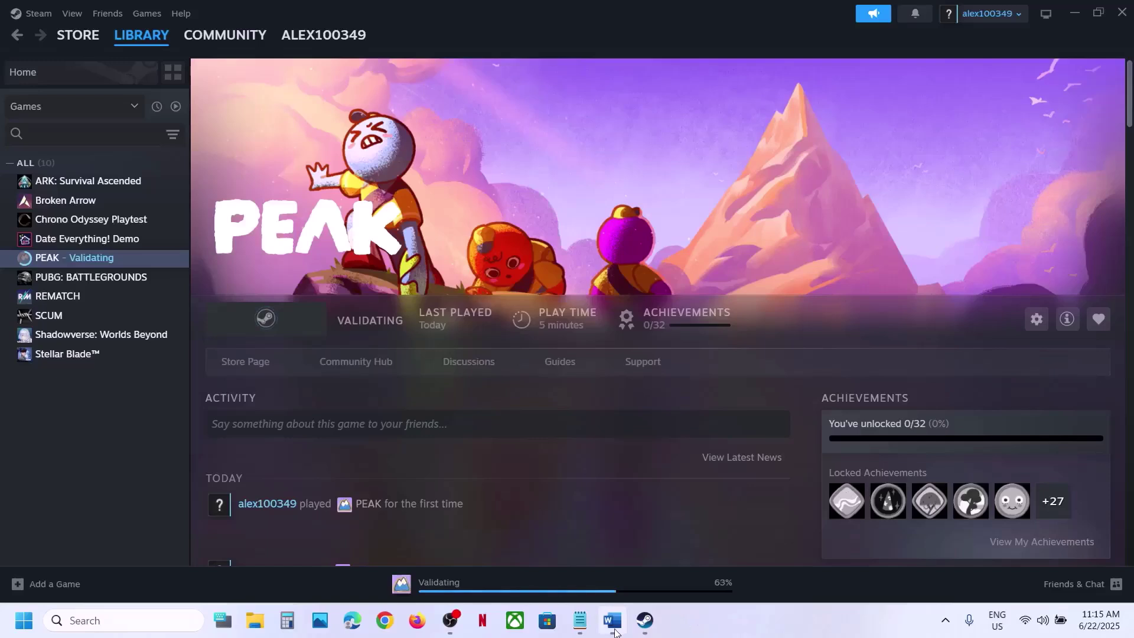
Step: Return to the Word guide and highlight the AMD support link under Step 11
left_click(612, 620)
left_click(214, 407)
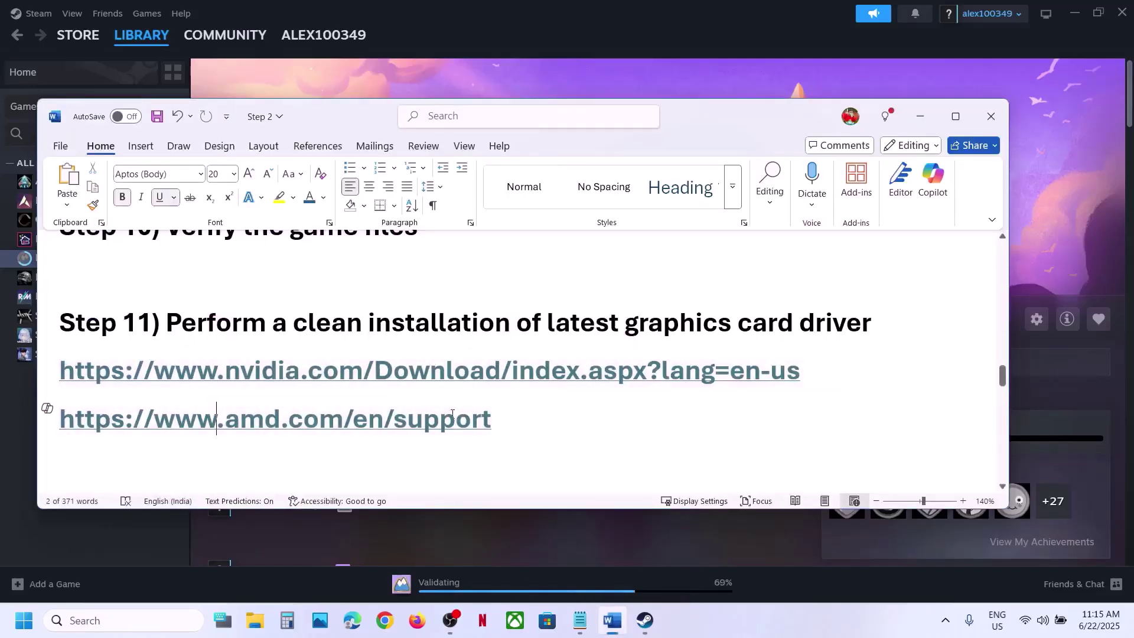
left_click_drag(511, 420, 58, 424)
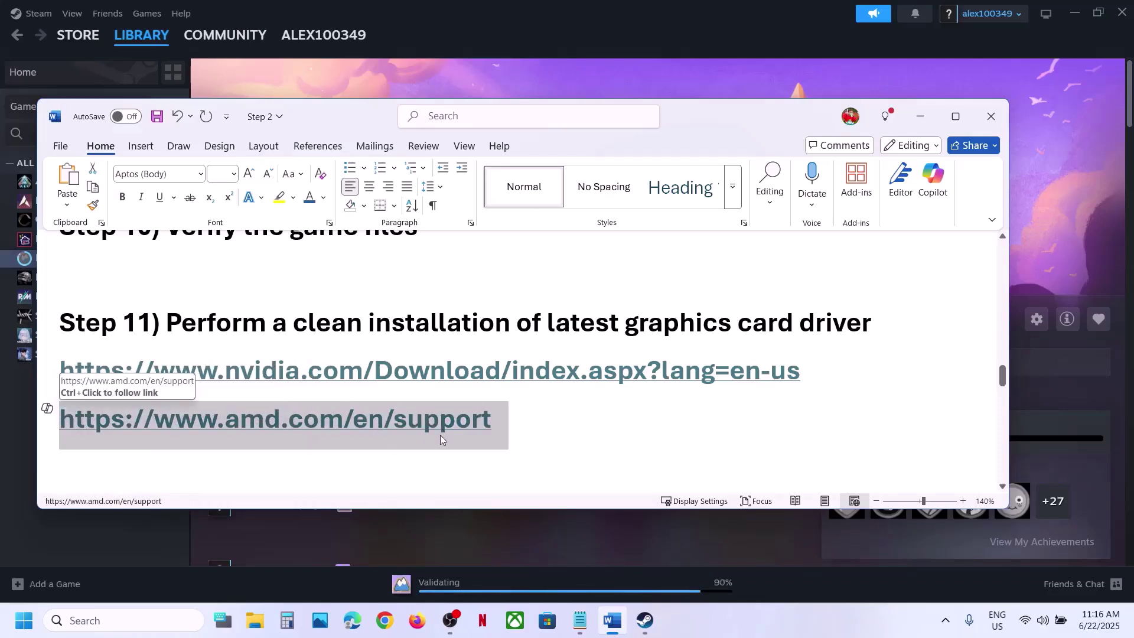
left_click(537, 429)
Step: Copy the word "graphics" from Step 12 of the Word guide and use it to find and open the Windows Graphics settings
scroll(537, 426, "down", 3)
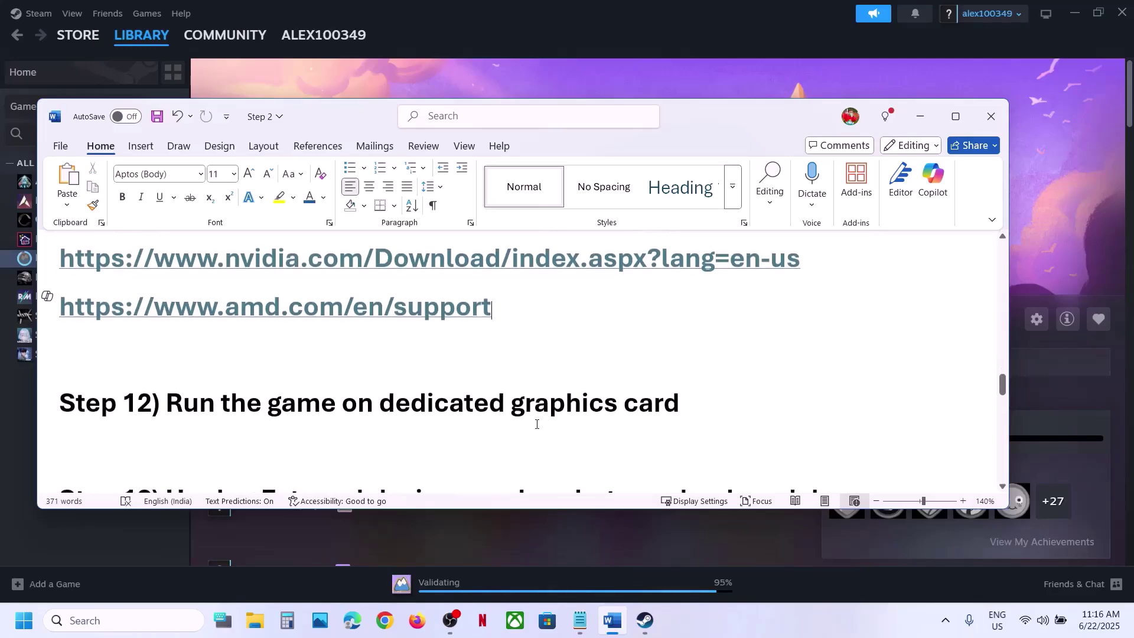
double_click(548, 400)
key("ctrl+c")
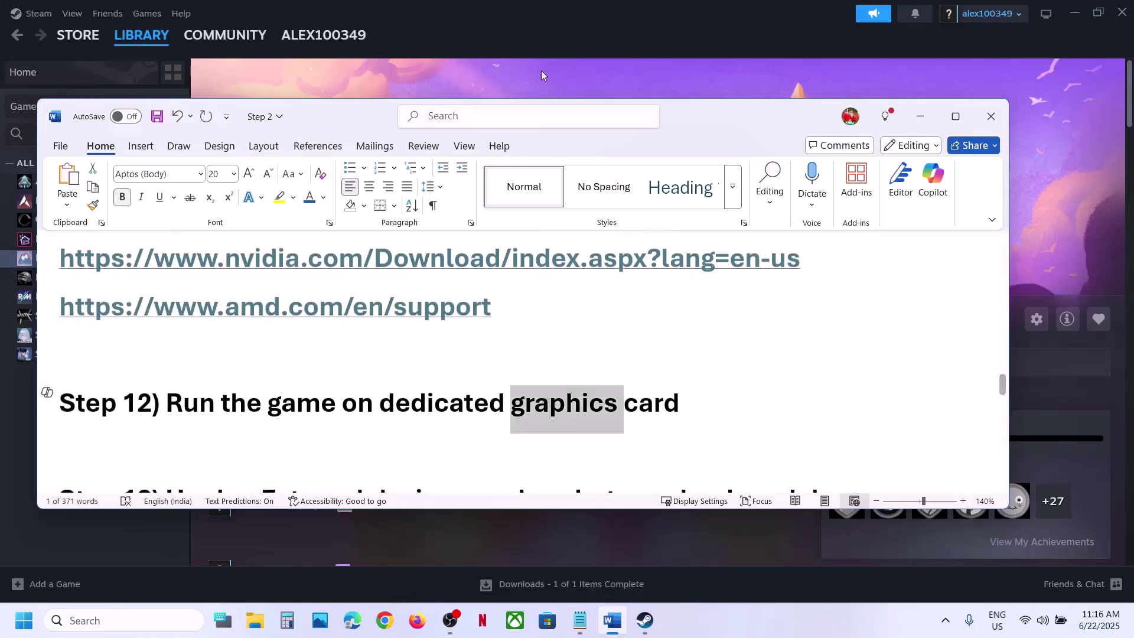
left_click(539, 78)
left_click(128, 626)
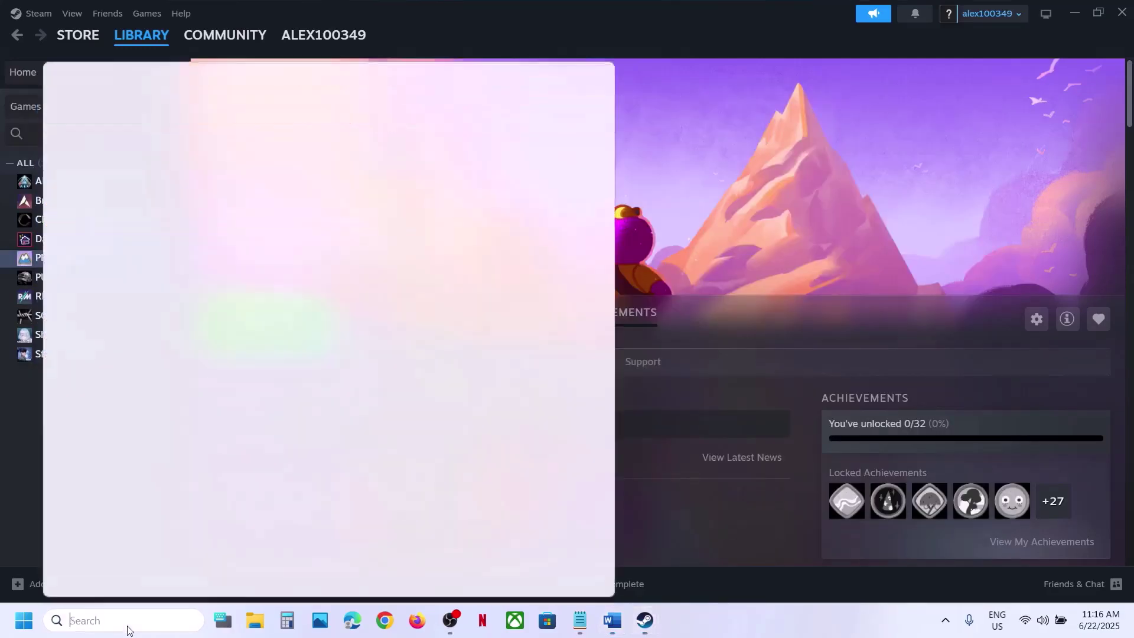
key("ctrl+v")
left_click(158, 172)
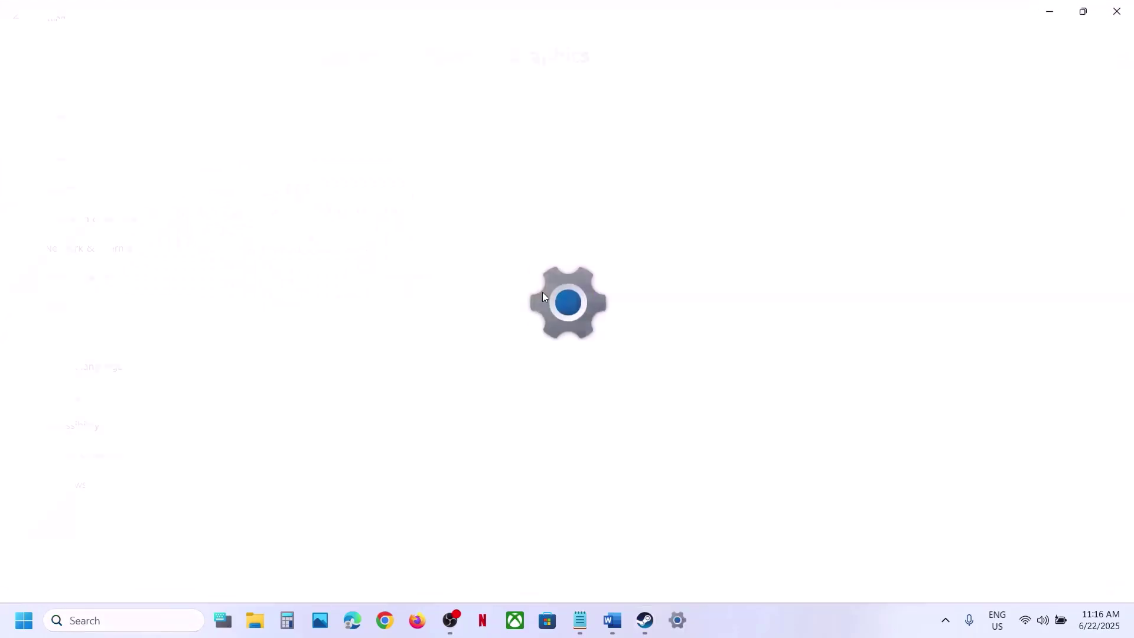
Step: Add the PEAK application from Steam's steamapps\common\PEAK folder to the custom graphics app list
left_click(854, 414)
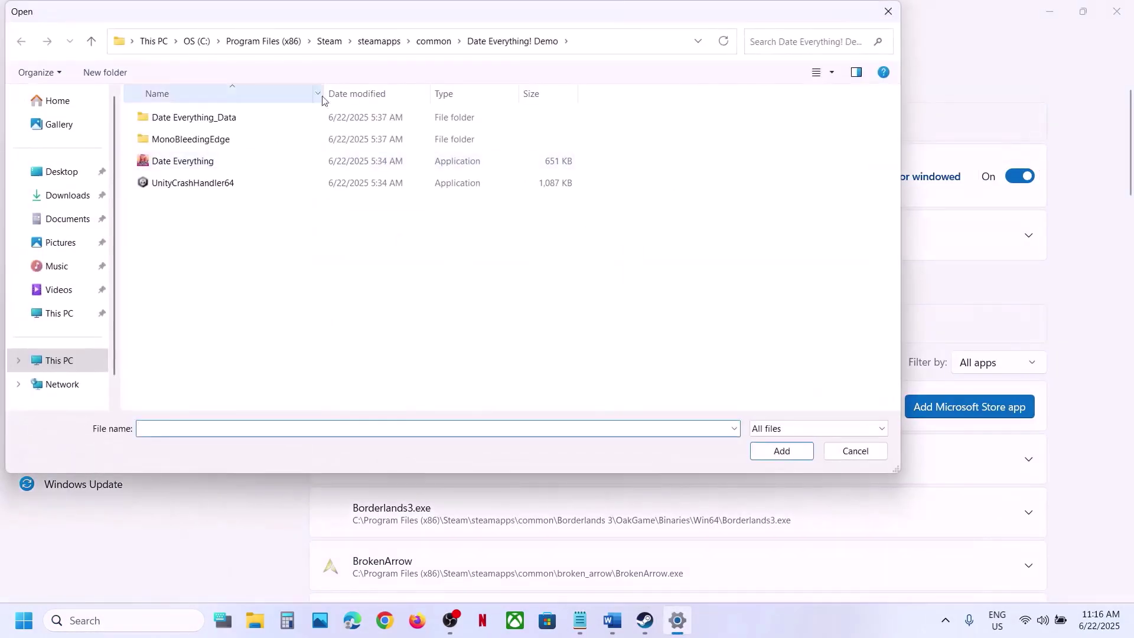
left_click(442, 42)
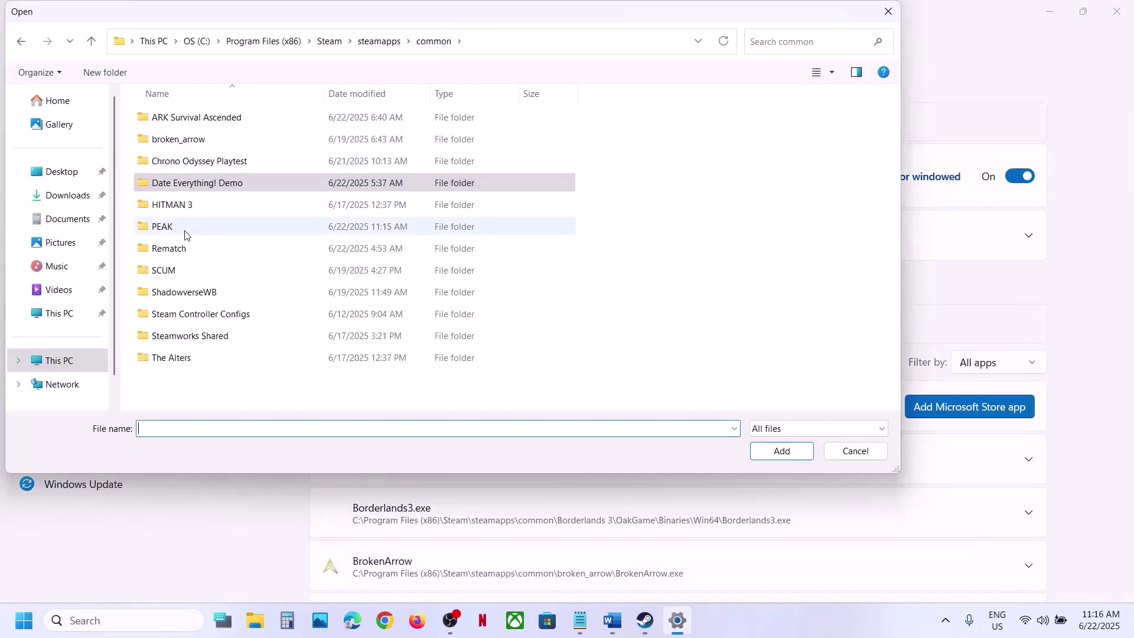
double_click(188, 232)
left_click(184, 189)
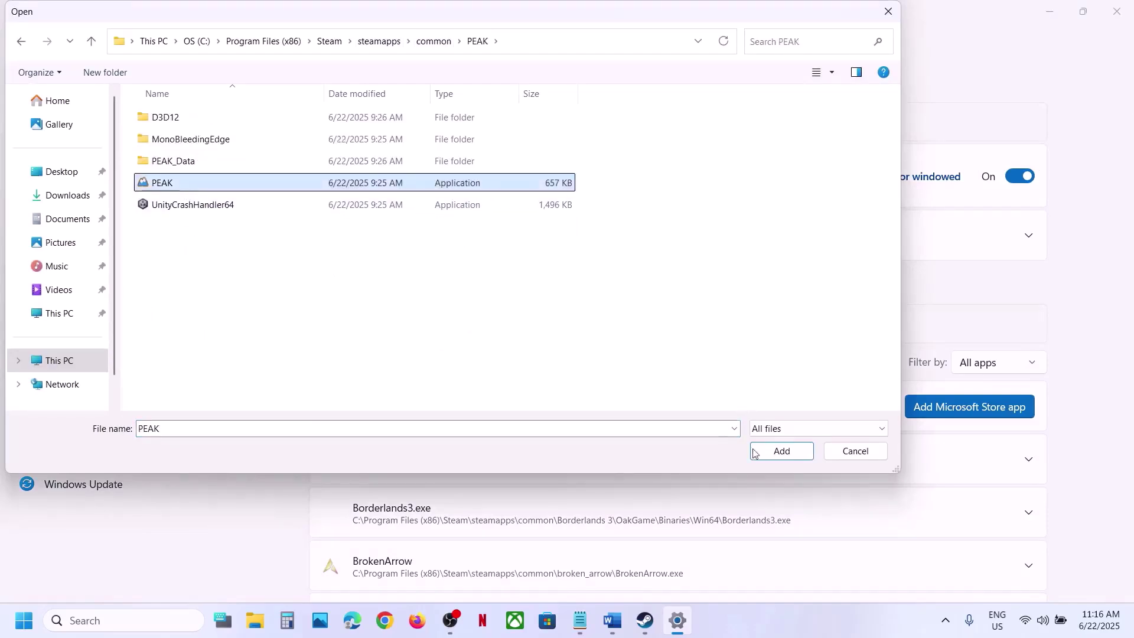
left_click(780, 451)
Step: Set PEAK's GPU preference to High Performance (NVIDIA GeForce RTX 3050 Laptop GPU) and close Settings
scroll(762, 460, "down", 8)
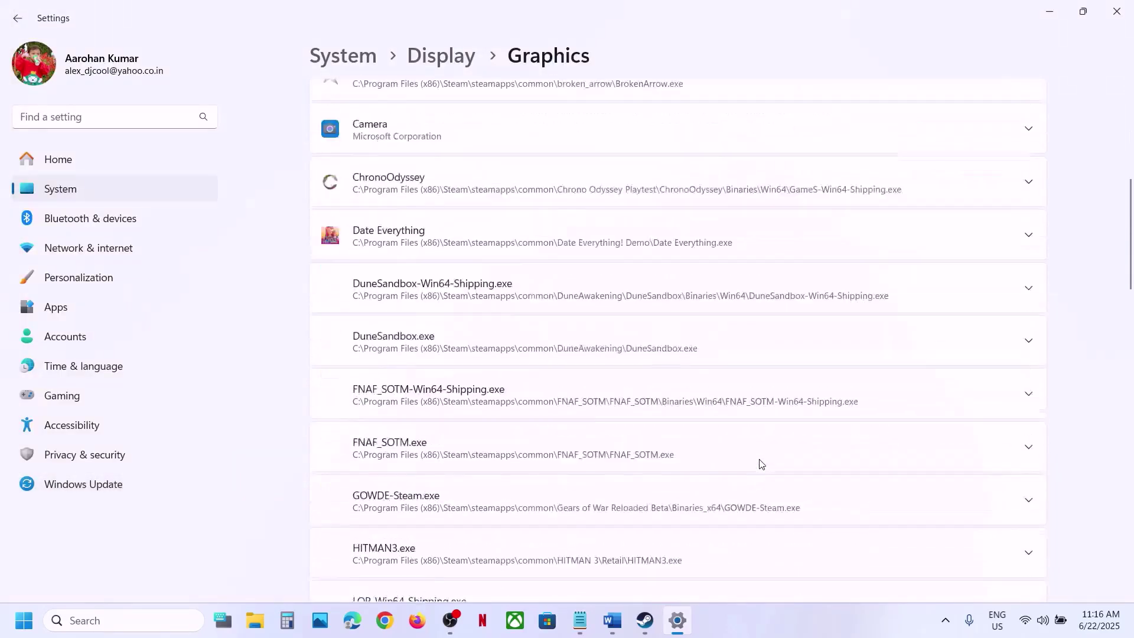
scroll(762, 464, "down", 12)
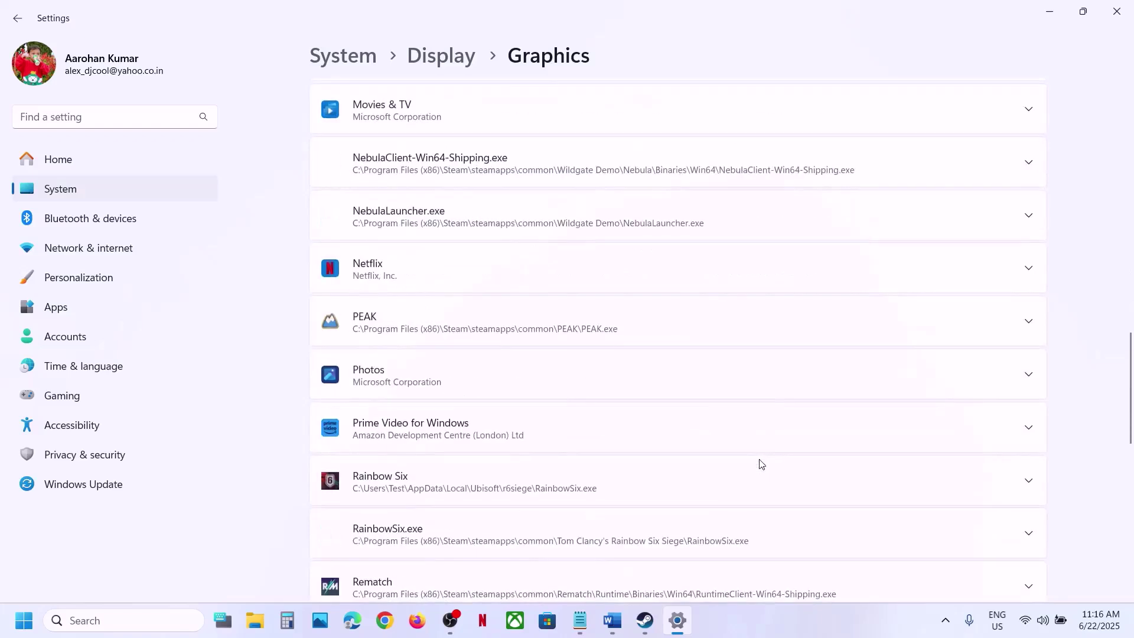
scroll(761, 464, "down", 2)
left_click(570, 260)
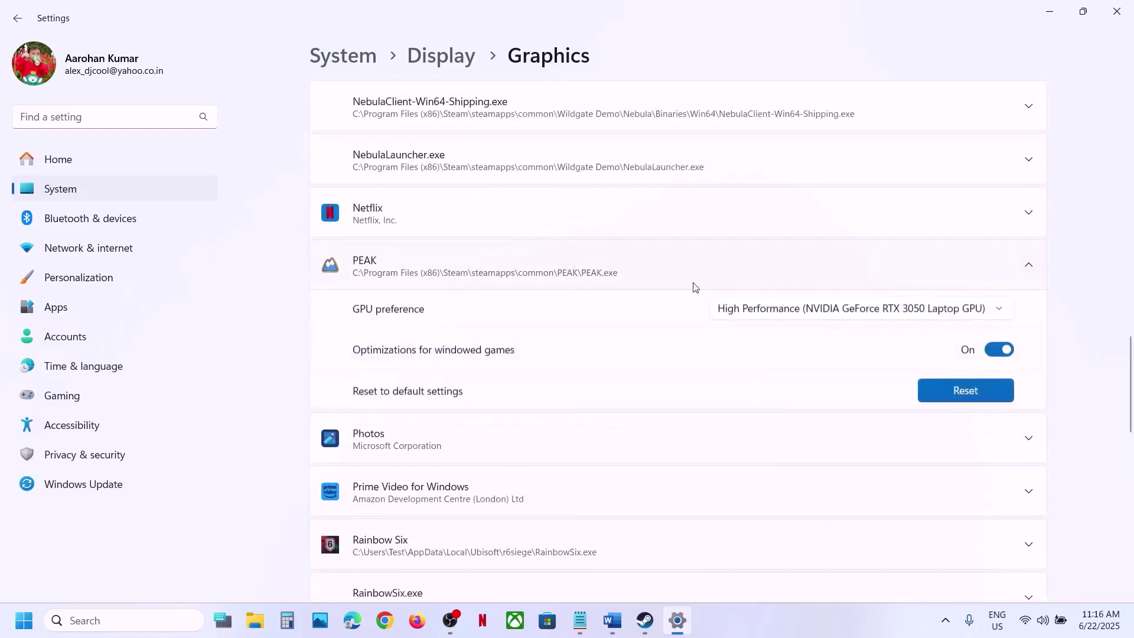
left_click(880, 309)
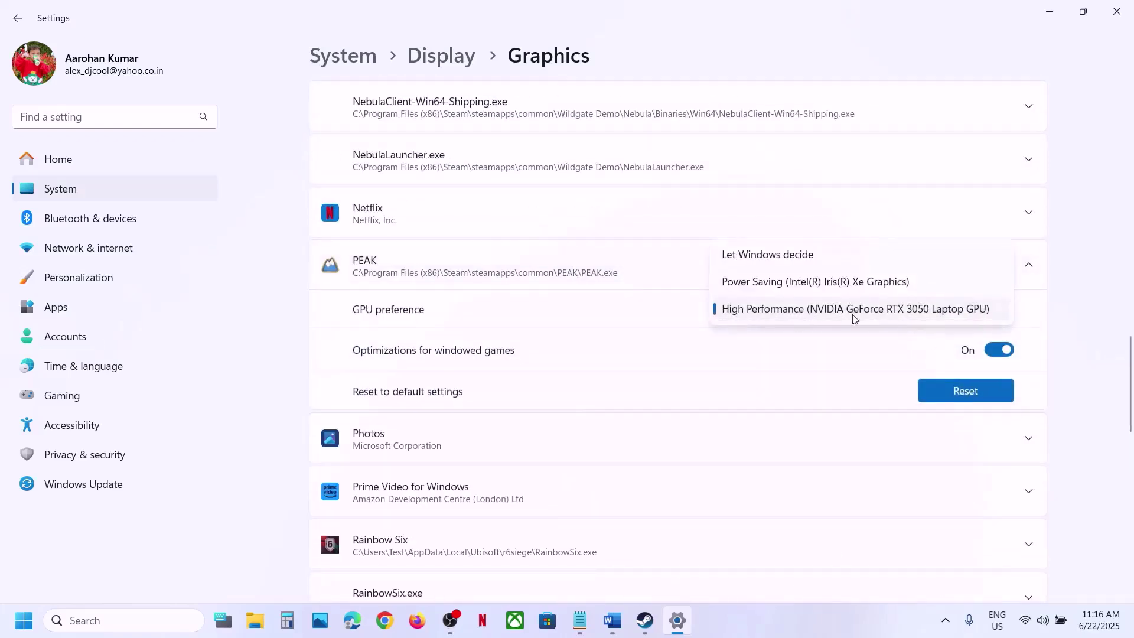
left_click(826, 317)
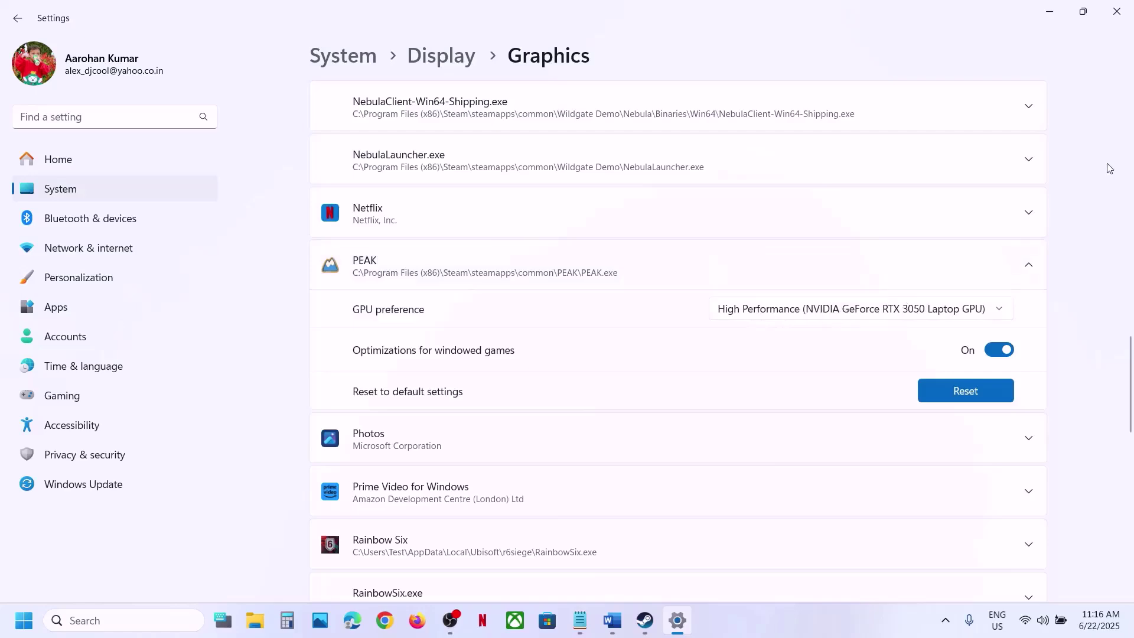
left_click(1116, 12)
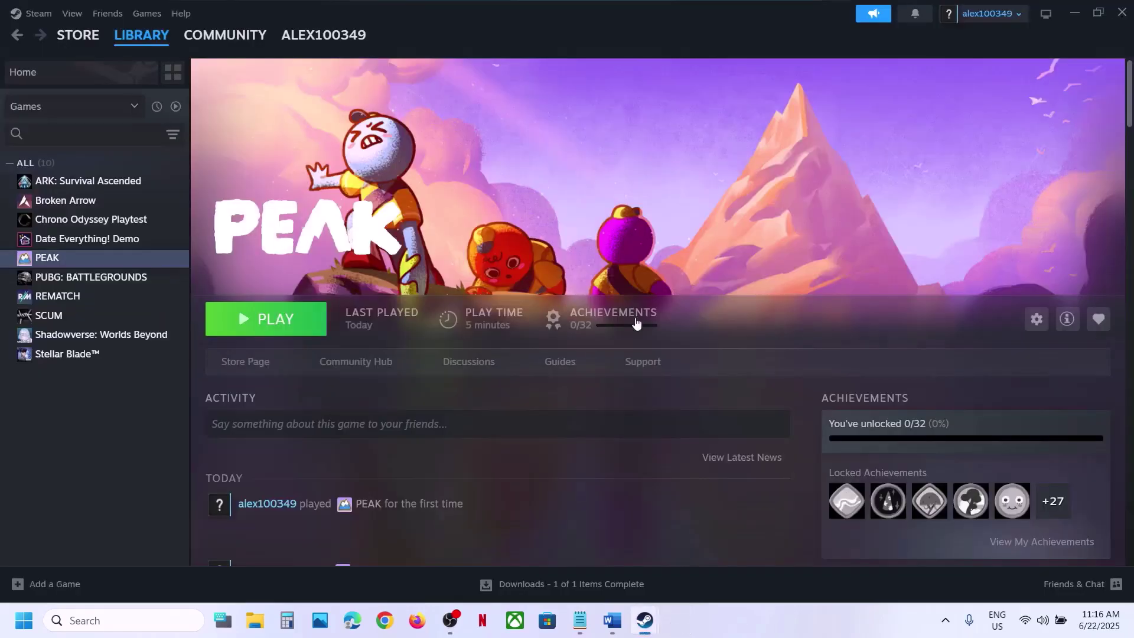
Step: Read Step 13 in the maximized Word guide about unplugging external devices, closing third-party services and removing the undervolt
left_click(612, 620)
scroll(473, 407, "down", 2)
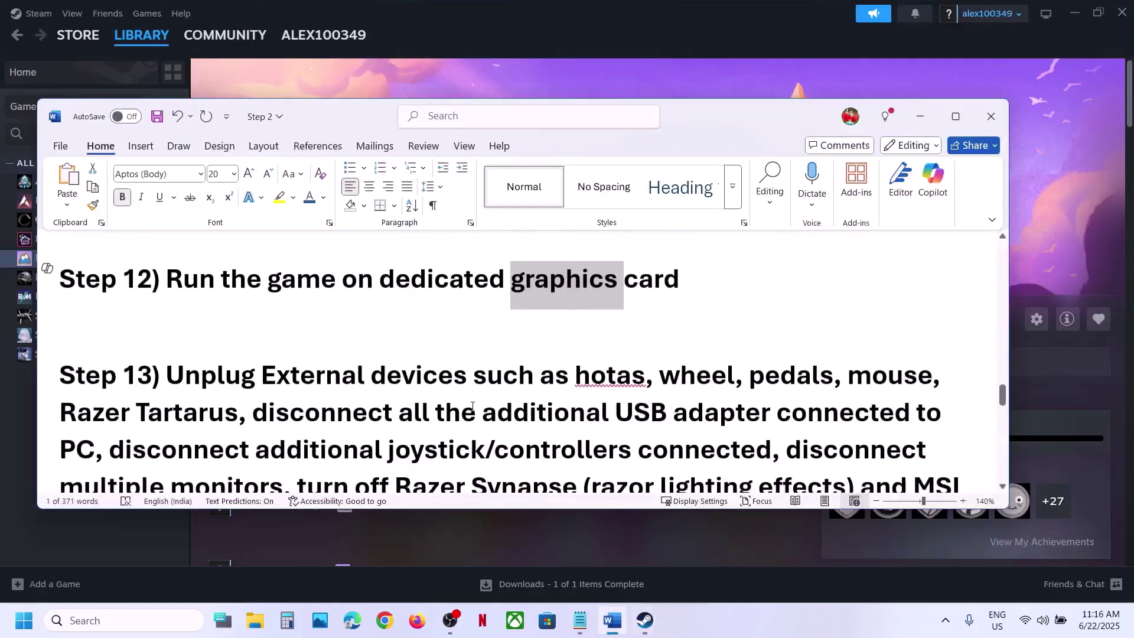
scroll(472, 407, "down", 2)
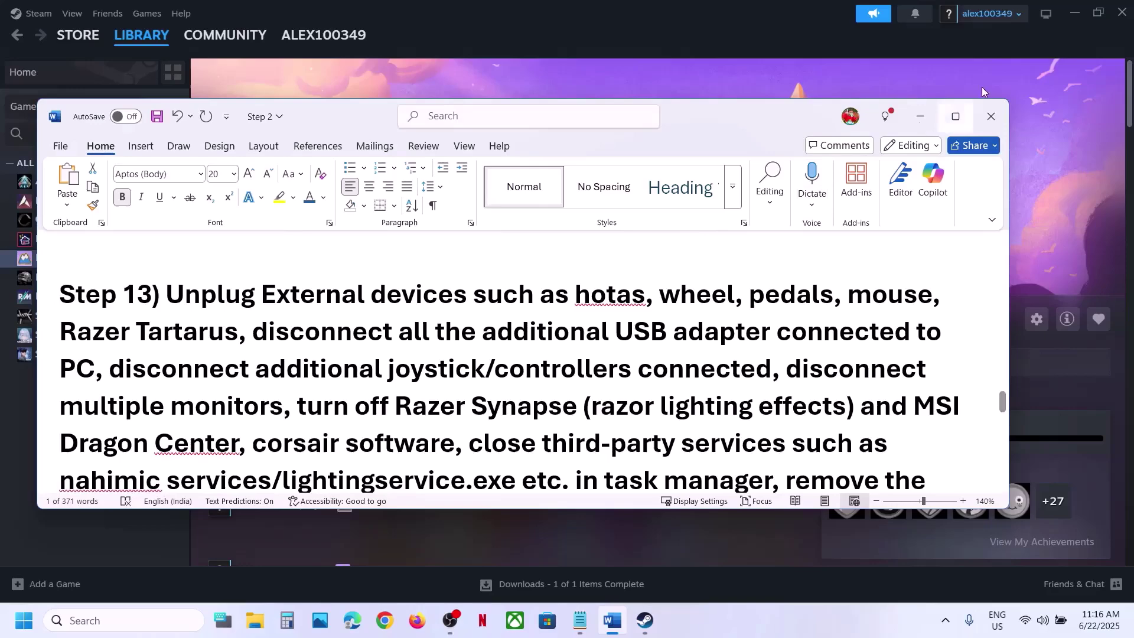
left_click(955, 116)
scroll(532, 263, "up", 3)
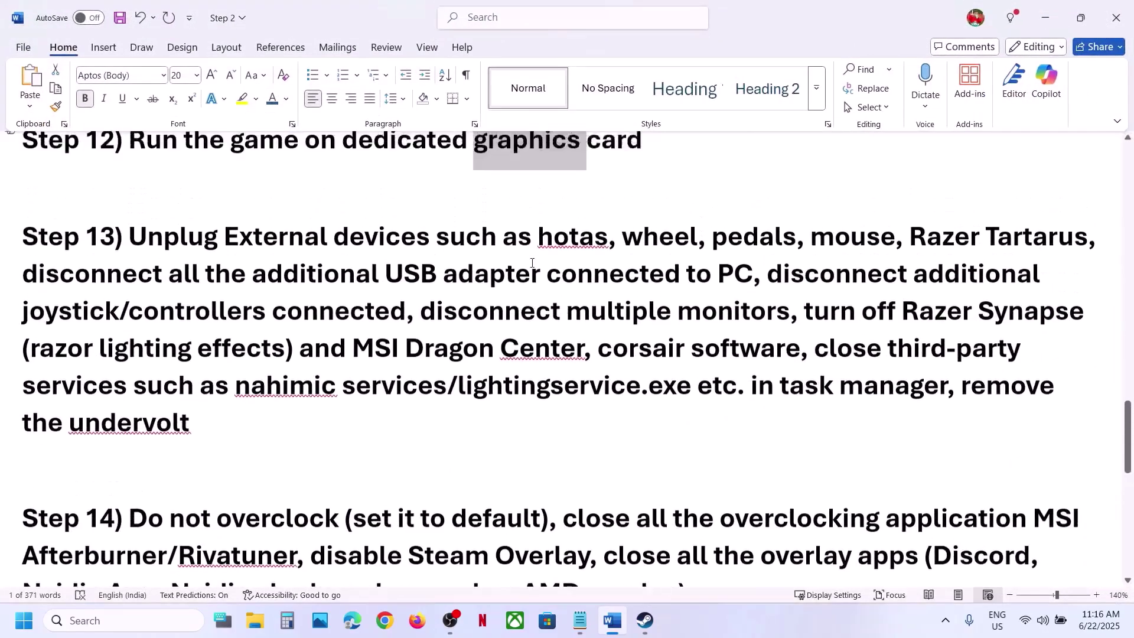
left_click_drag(540, 294, 1014, 465)
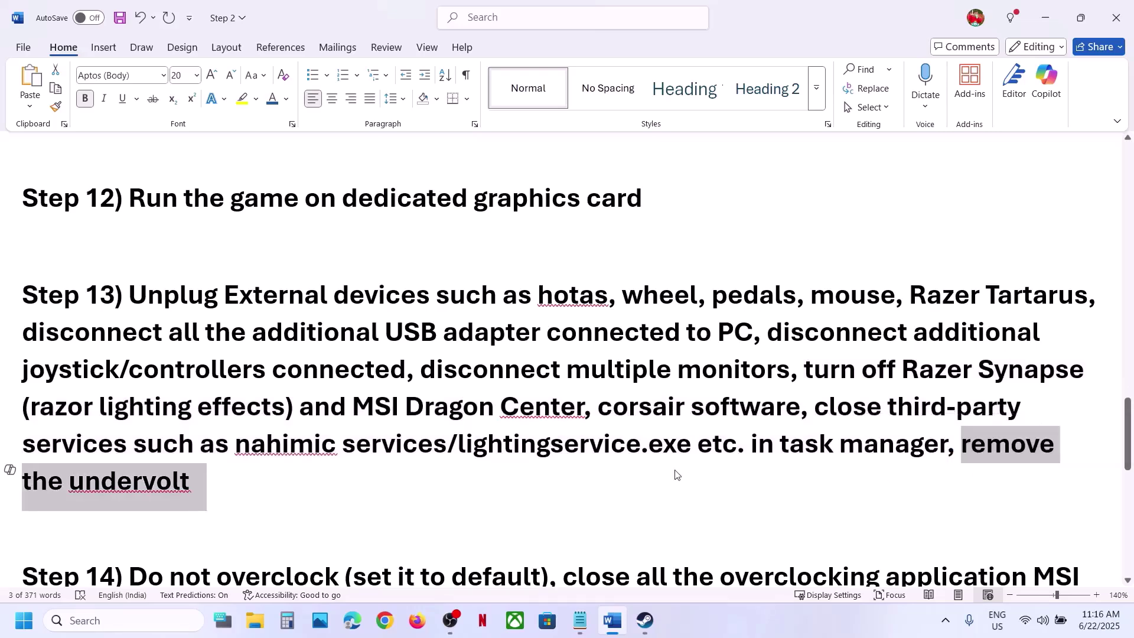
left_click(426, 448)
Step: Read Step 14 in the guide, highlighting the advice on overclocking applications, Afterburner/Rivatuner and disabling Steam Overlay
scroll(423, 448, "down", 3)
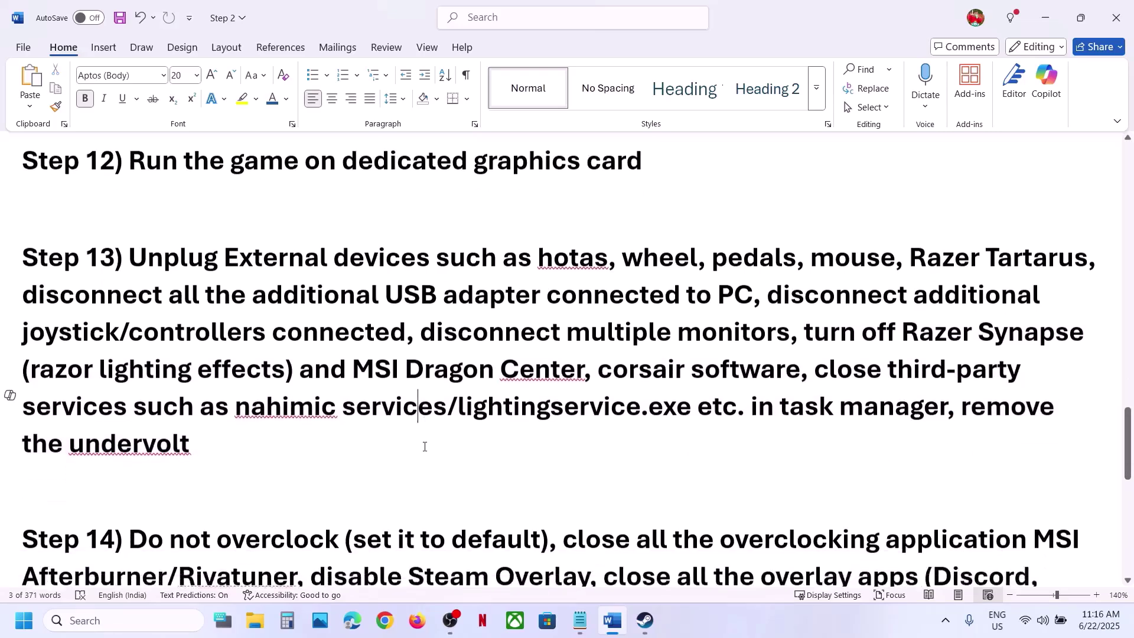
left_click_drag(144, 424, 1084, 425)
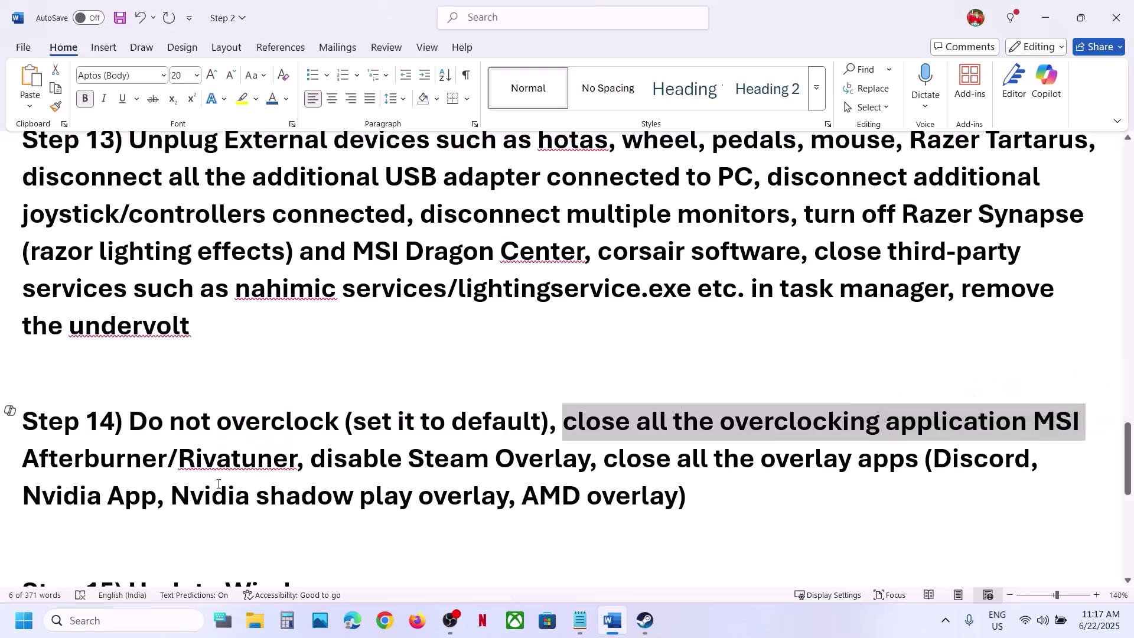
left_click_drag(86, 464, 233, 462)
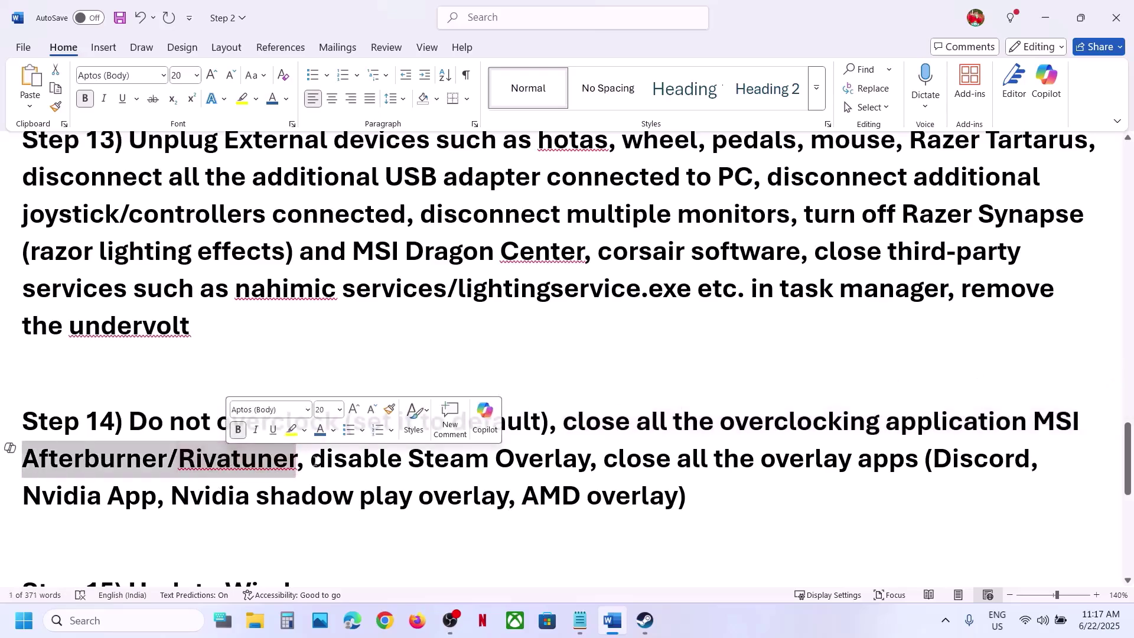
left_click_drag(314, 462, 564, 463)
Step: Switch to Steam, turn off the Steam Overlay in PEAK's general properties and close the properties window
left_click(645, 621)
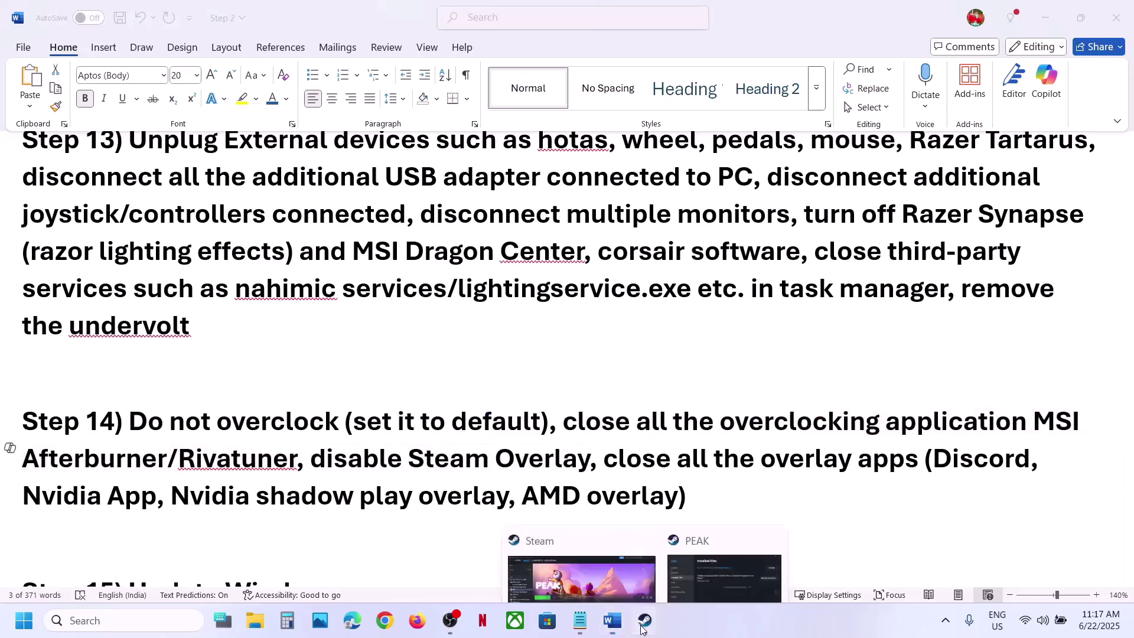
left_click(612, 542)
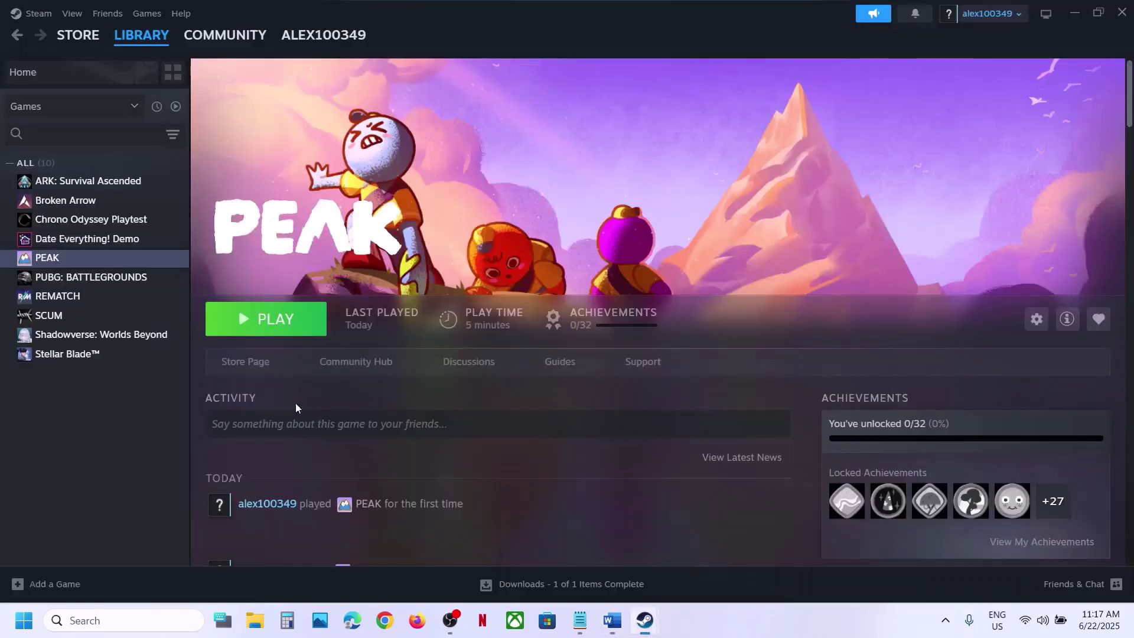
right_click(98, 259)
left_click(150, 371)
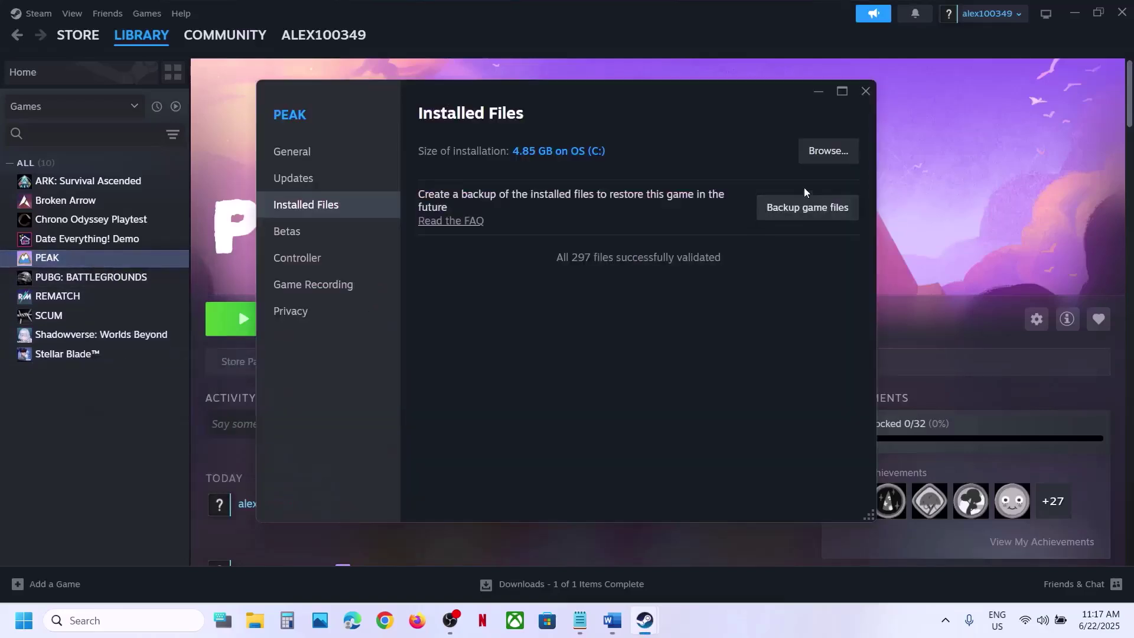
left_click(305, 158)
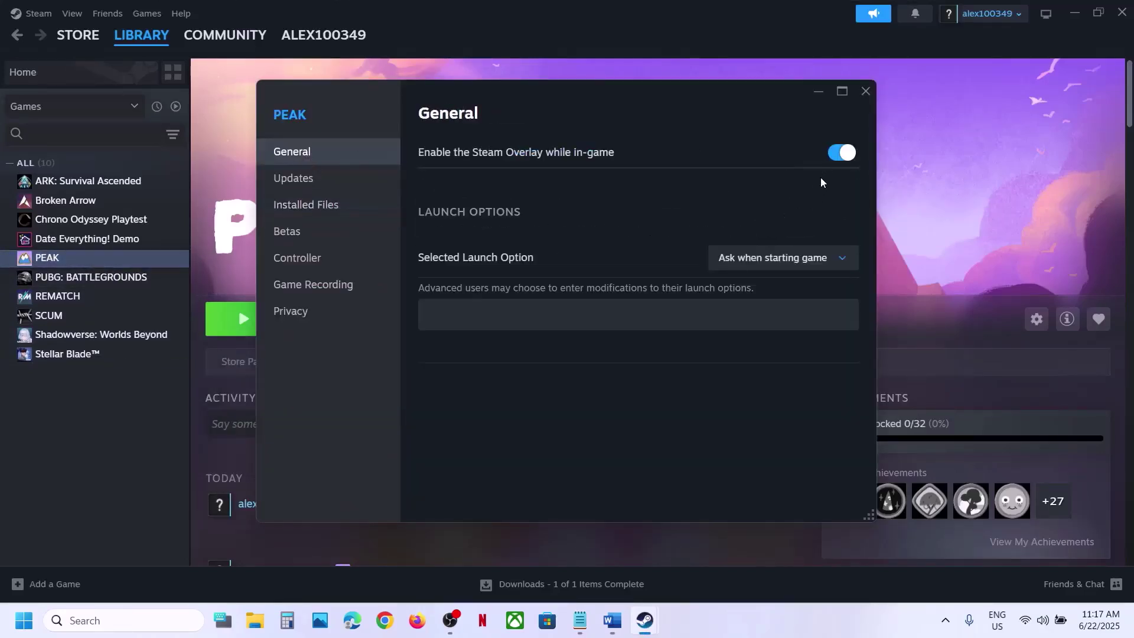
left_click(835, 156)
left_click(864, 92)
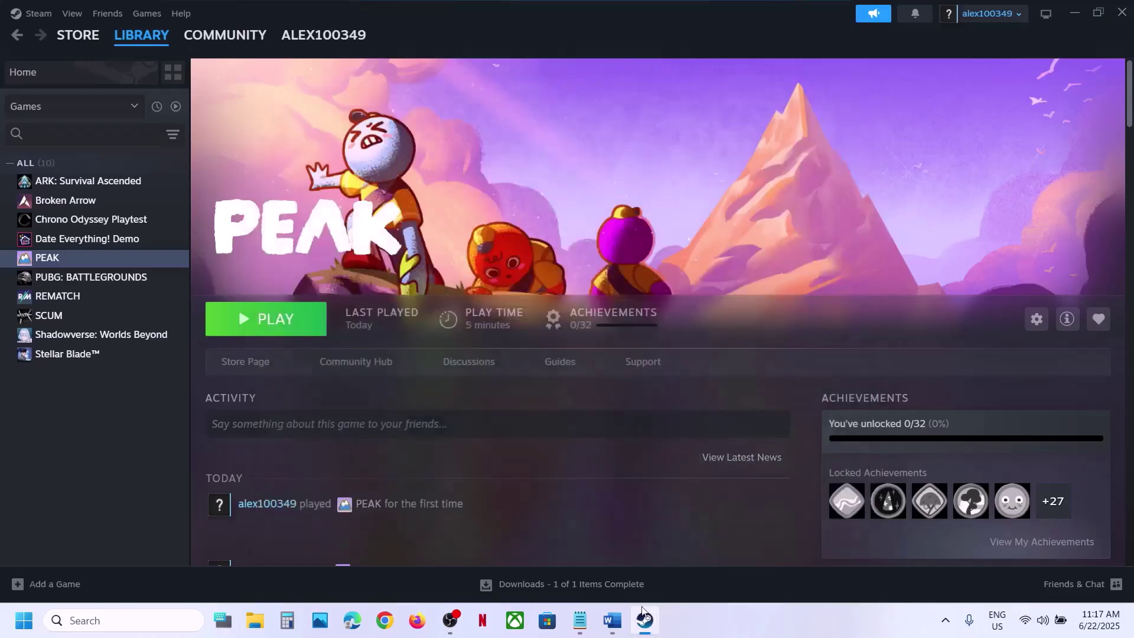
Step: Return to the Word guide and read Step 14's advice on closing overlay apps, highlighting Discord and Nvidia App
left_click(621, 628)
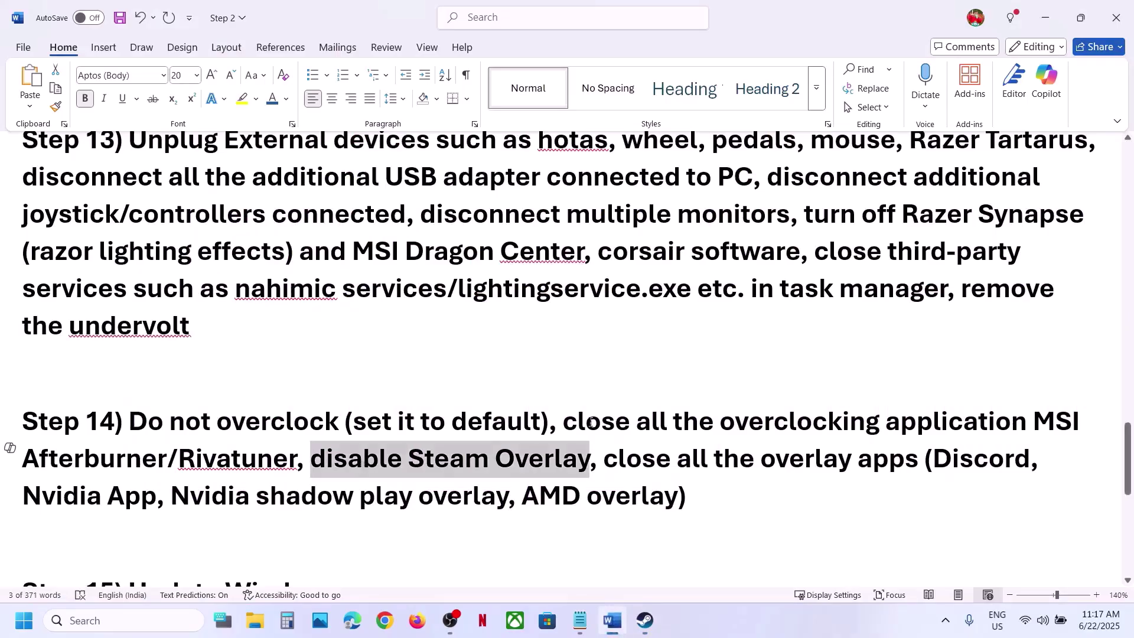
double_click(952, 449)
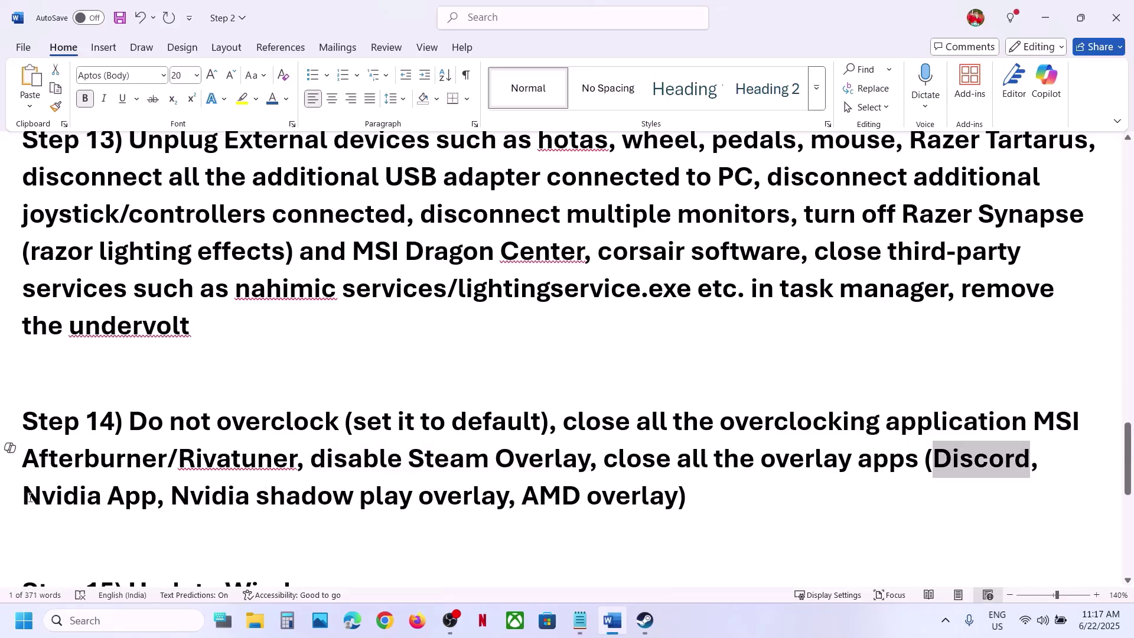
left_click_drag(30, 498, 154, 503)
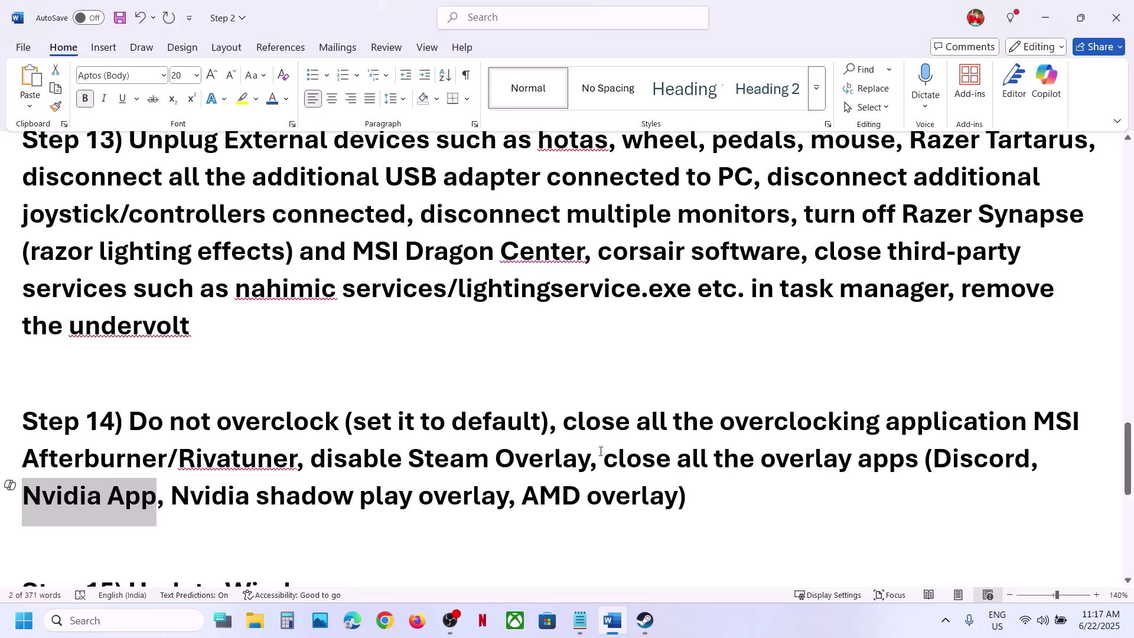
left_click_drag(605, 458, 923, 461)
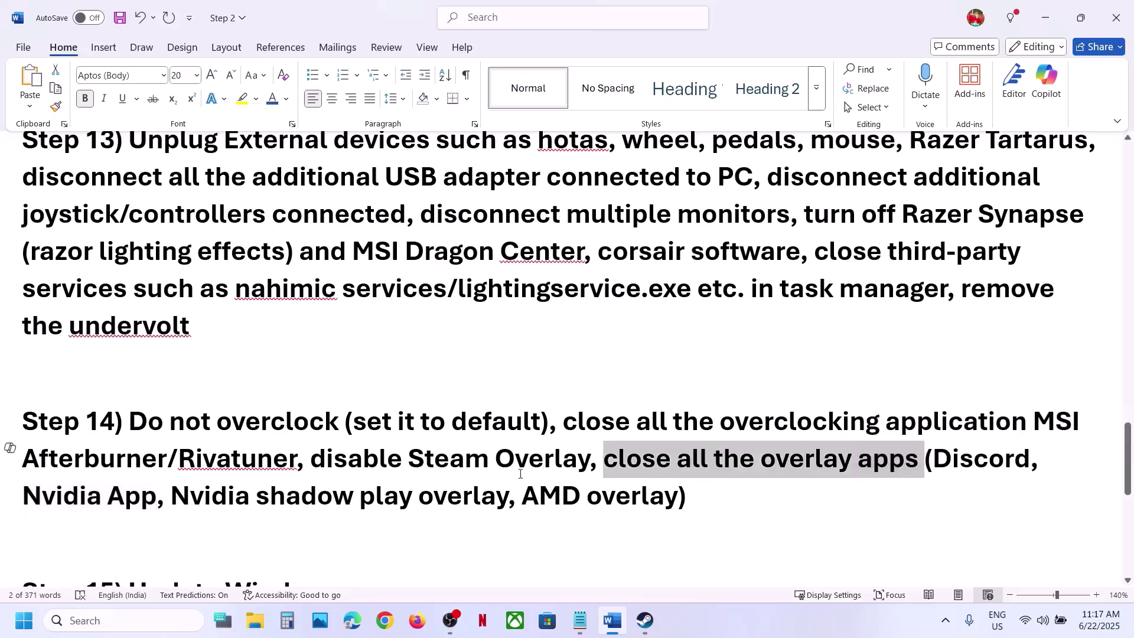
scroll(520, 474, "down", 4)
scroll(520, 474, "up", 1)
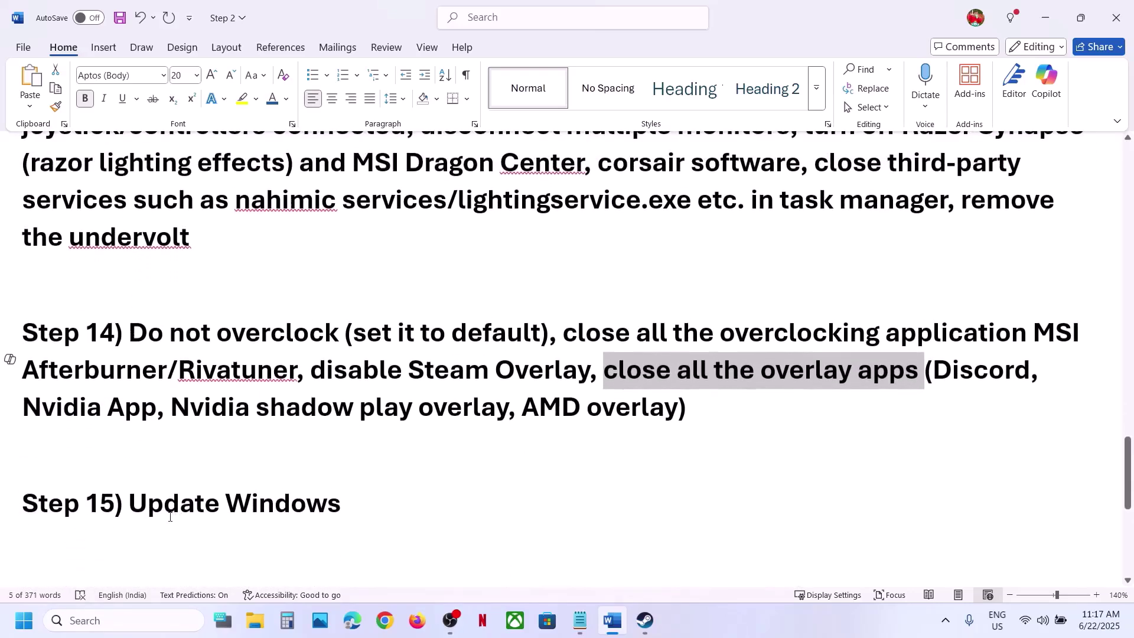
Step: Highlight Step 15, Update Windows, in the guide and open the Windows Update page in Windows Settings
left_click_drag(155, 504, 333, 512)
key("super+i")
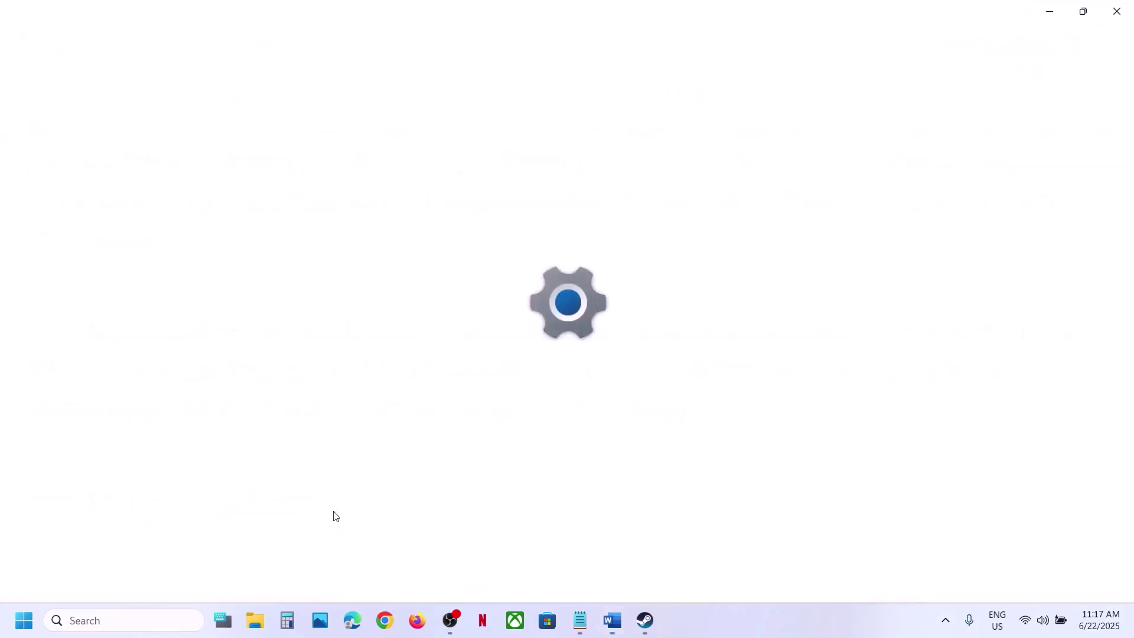
left_click(128, 485)
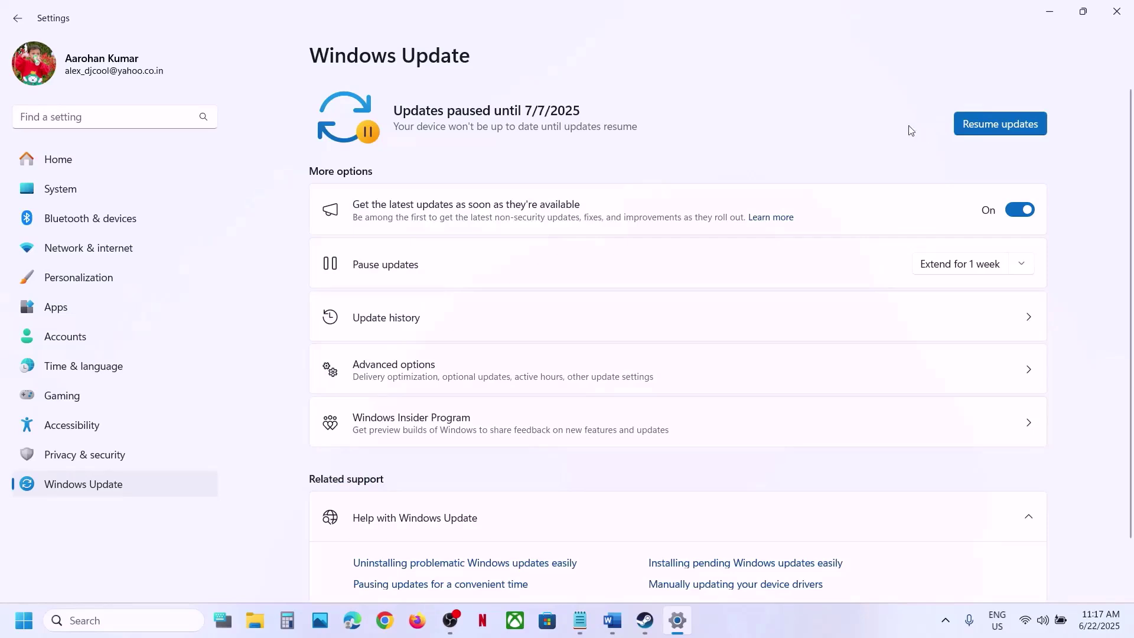
Step: View the computer's restart option without using it, and close Settings
key("super")
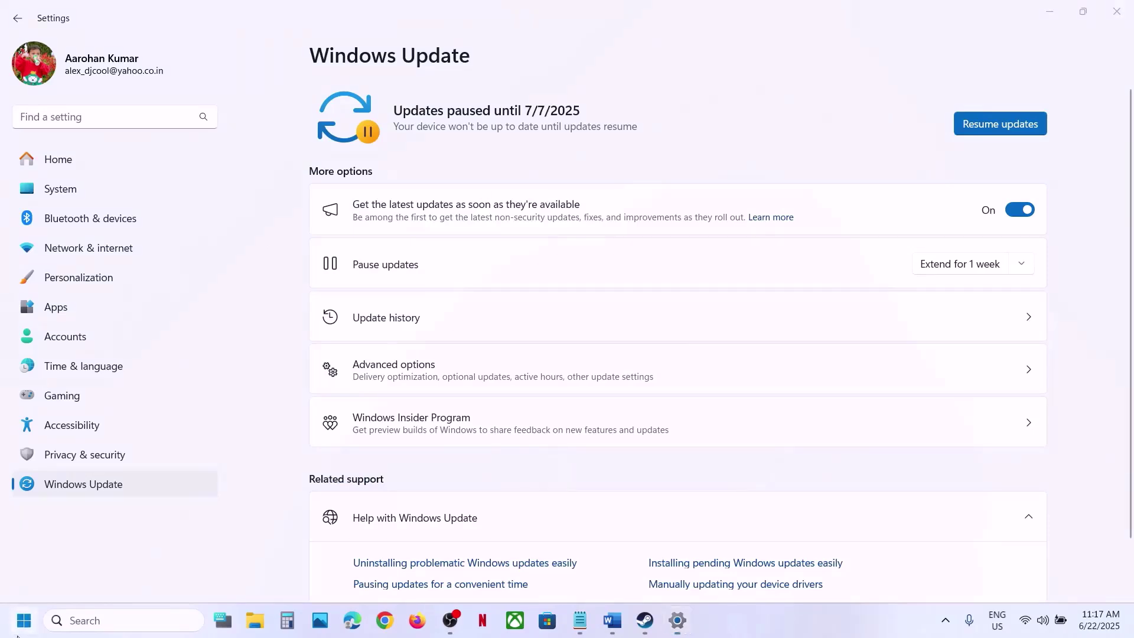
left_click(436, 564)
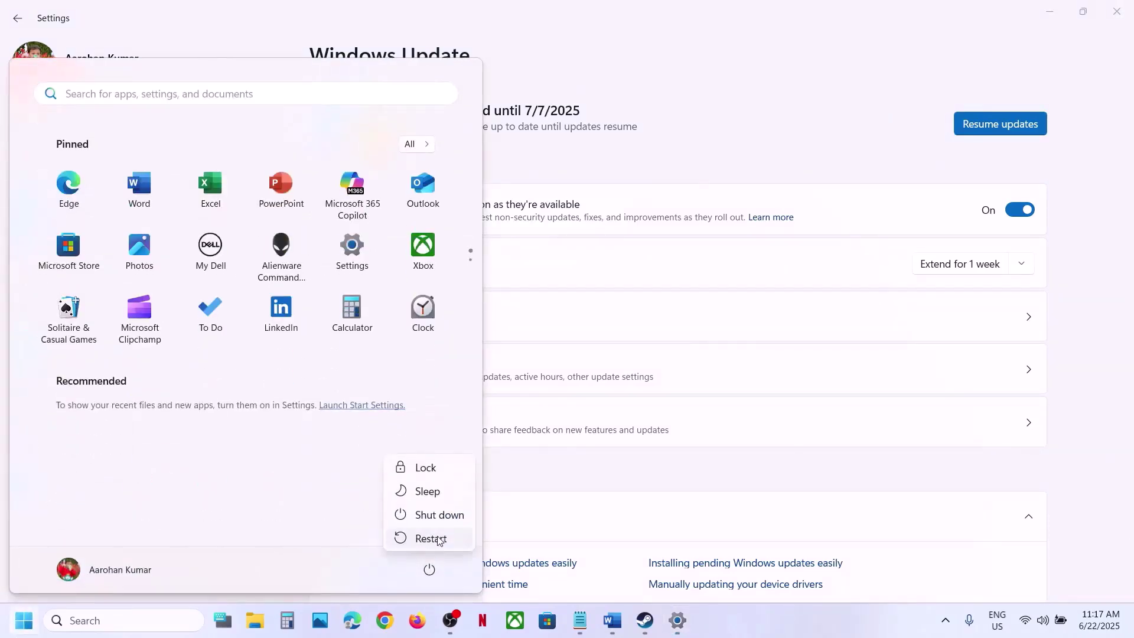
key("Escape")
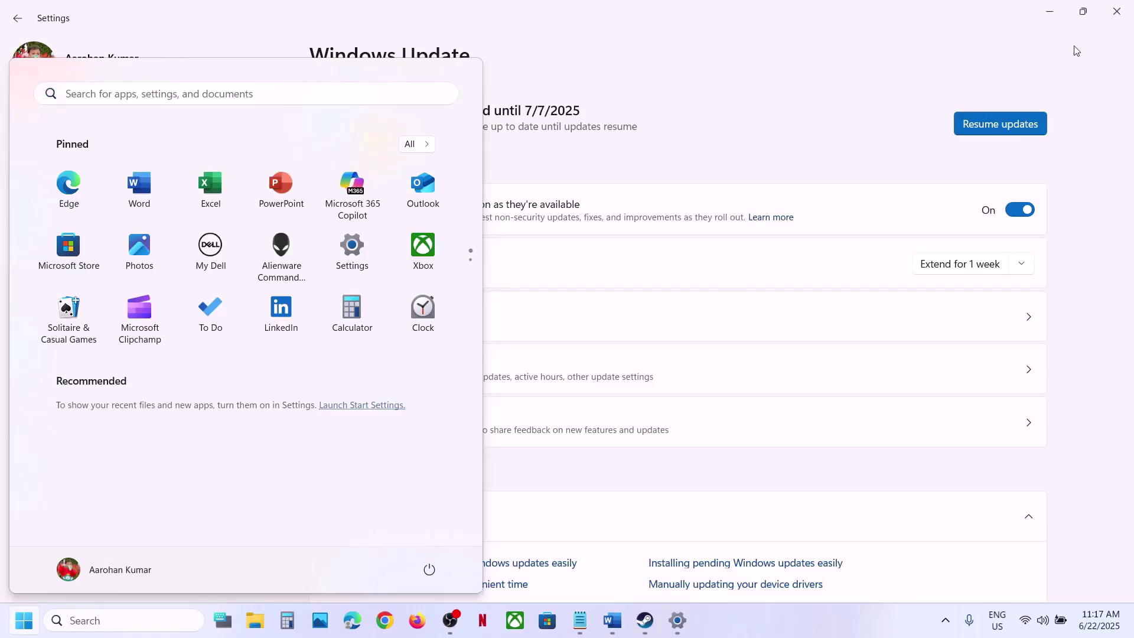
key("Escape")
left_click(1116, 11)
Step: Copy the Visual C++ download link from Step 16 of the guide and open it in Chrome
scroll(770, 287, "down", 2)
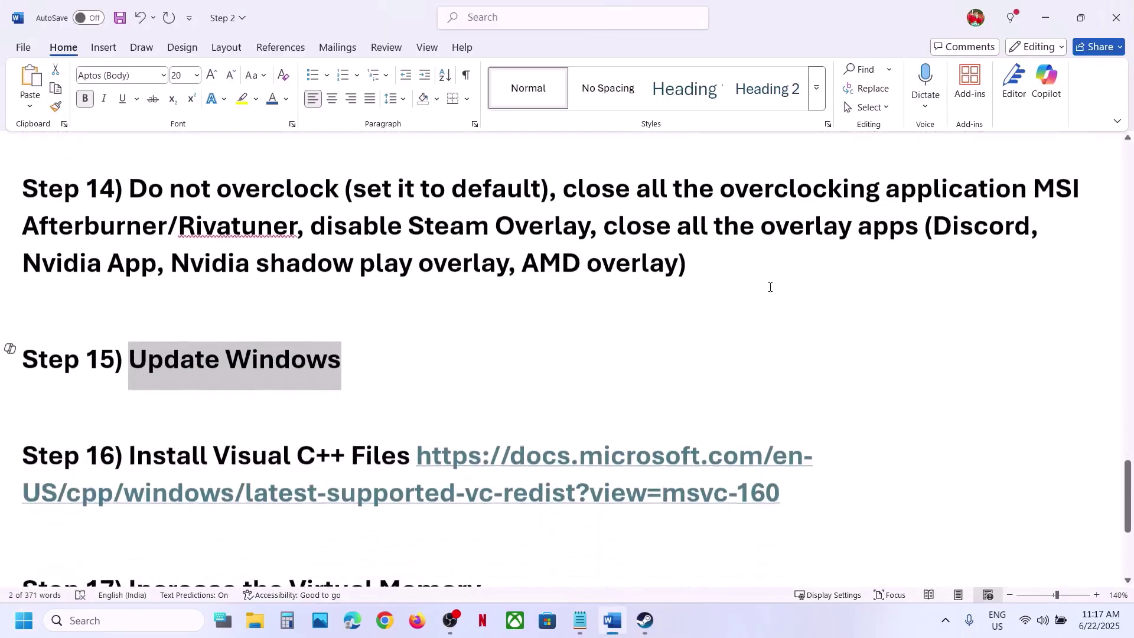
left_click_drag(800, 495, 416, 454)
key("ctrl+c")
left_click(385, 621)
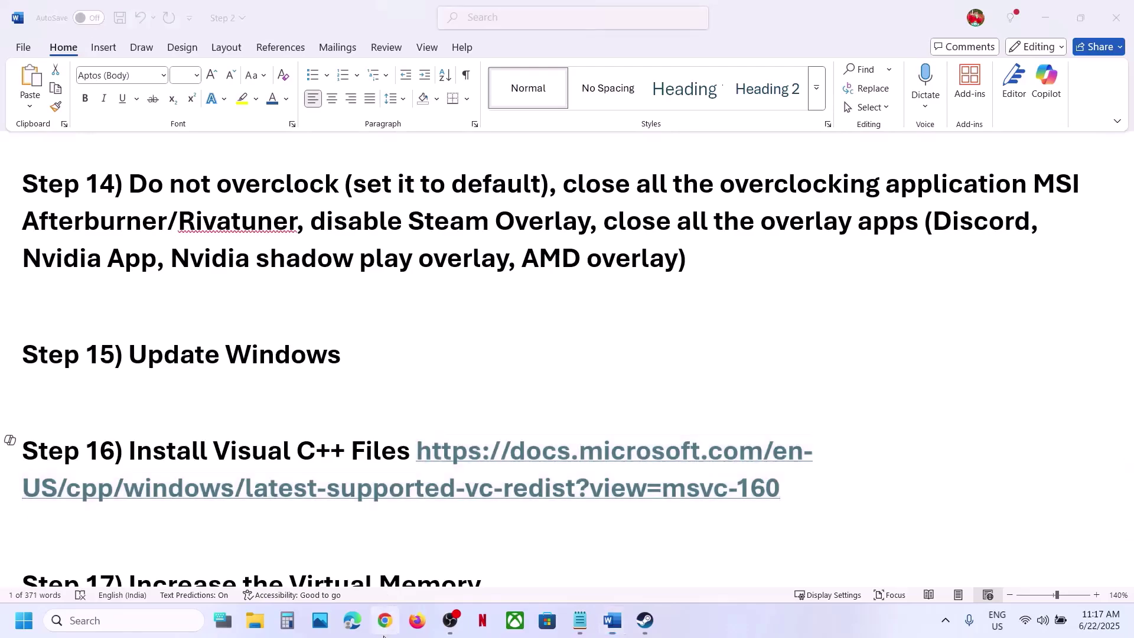
key("ctrl+v")
key("Return")
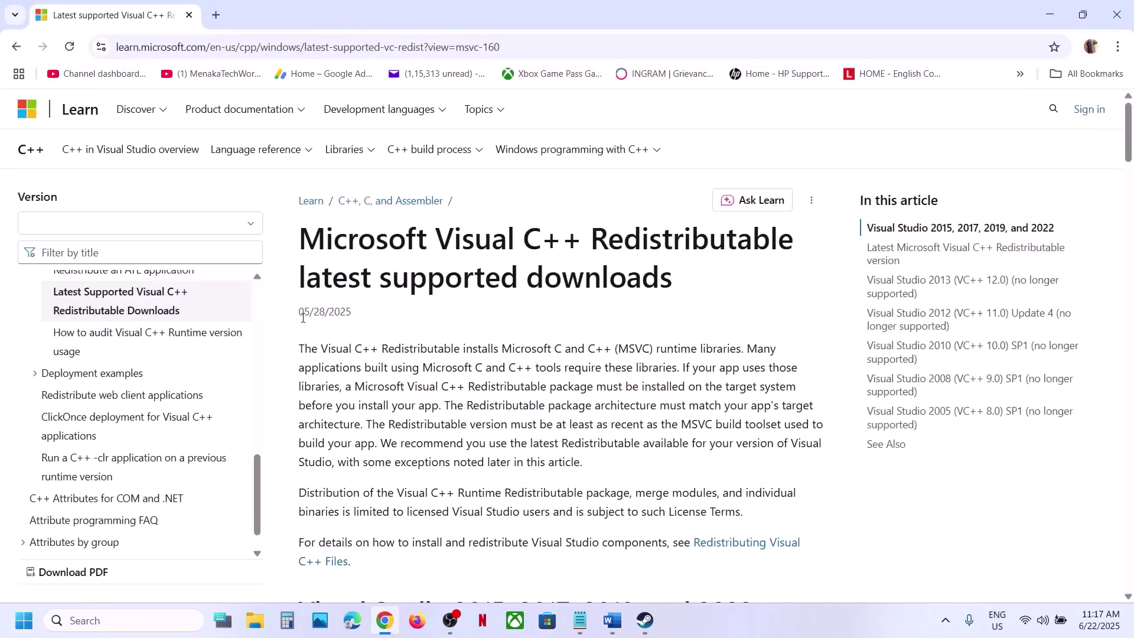
Step: Download the latest X86 Visual C++ Redistributable and run its repair, allowing it to make changes to the device
scroll(301, 322, "down", 10)
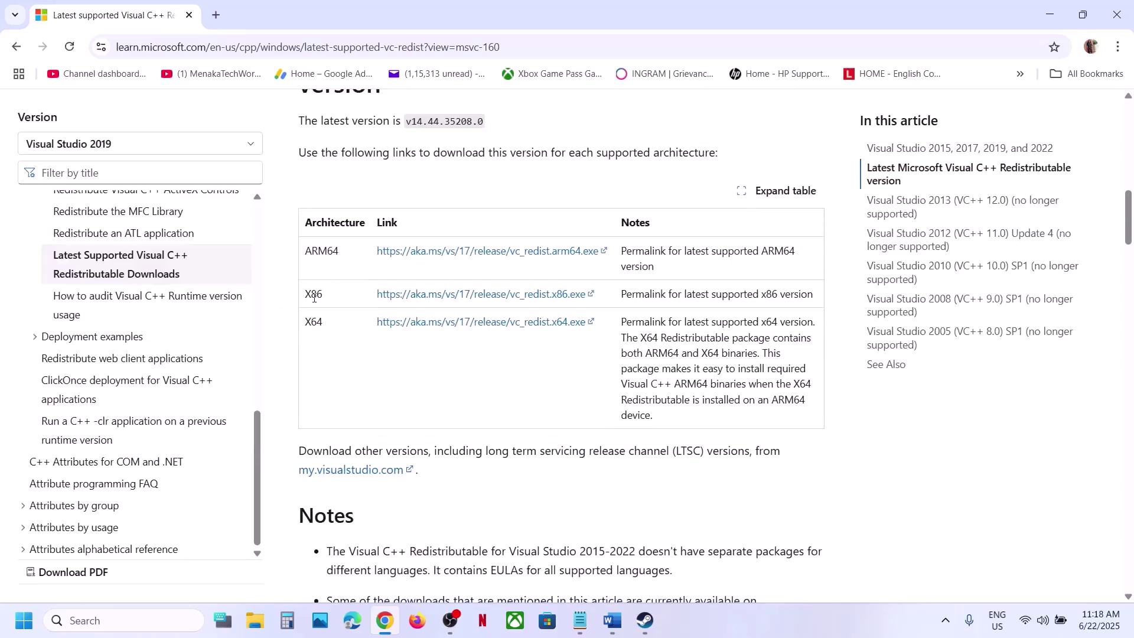
double_click(314, 295)
double_click(315, 322)
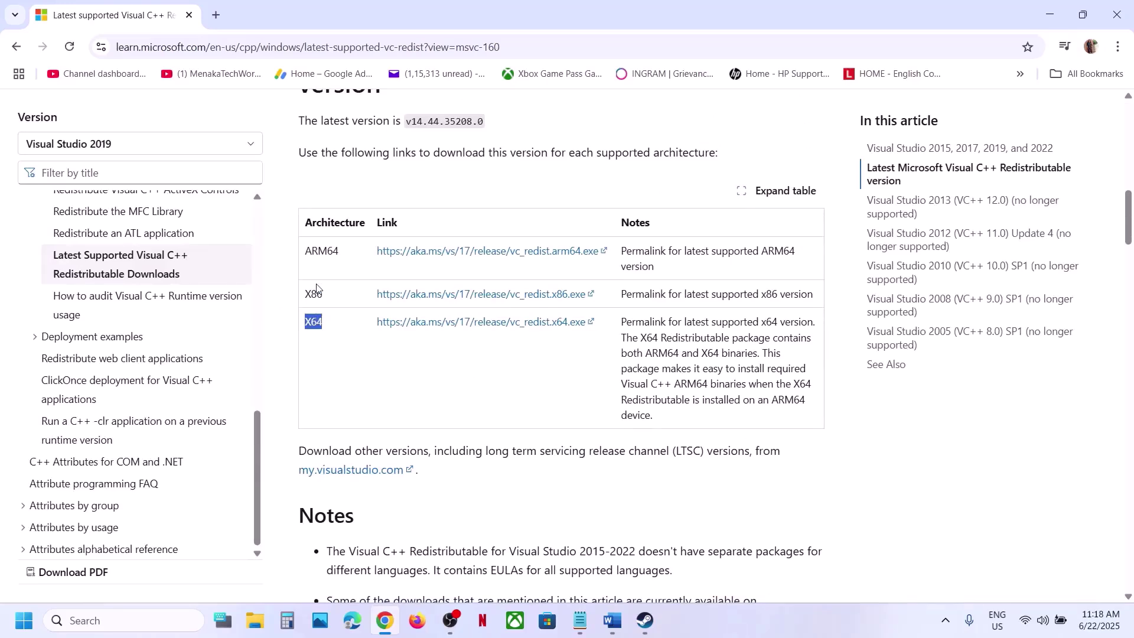
double_click(314, 293)
left_click(431, 294)
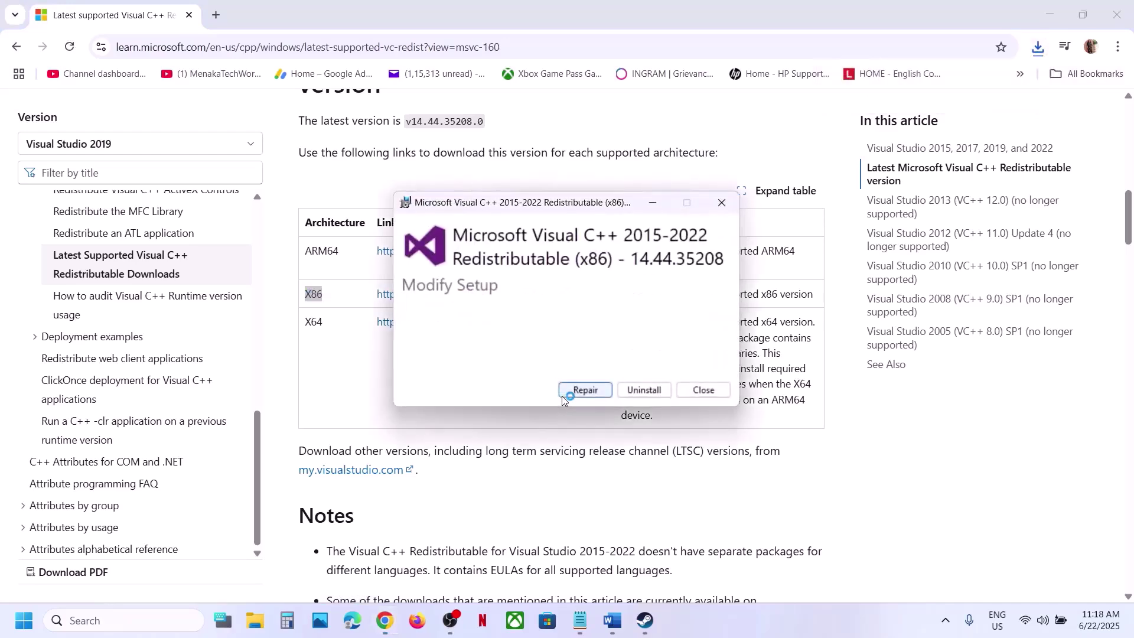
left_click(576, 390)
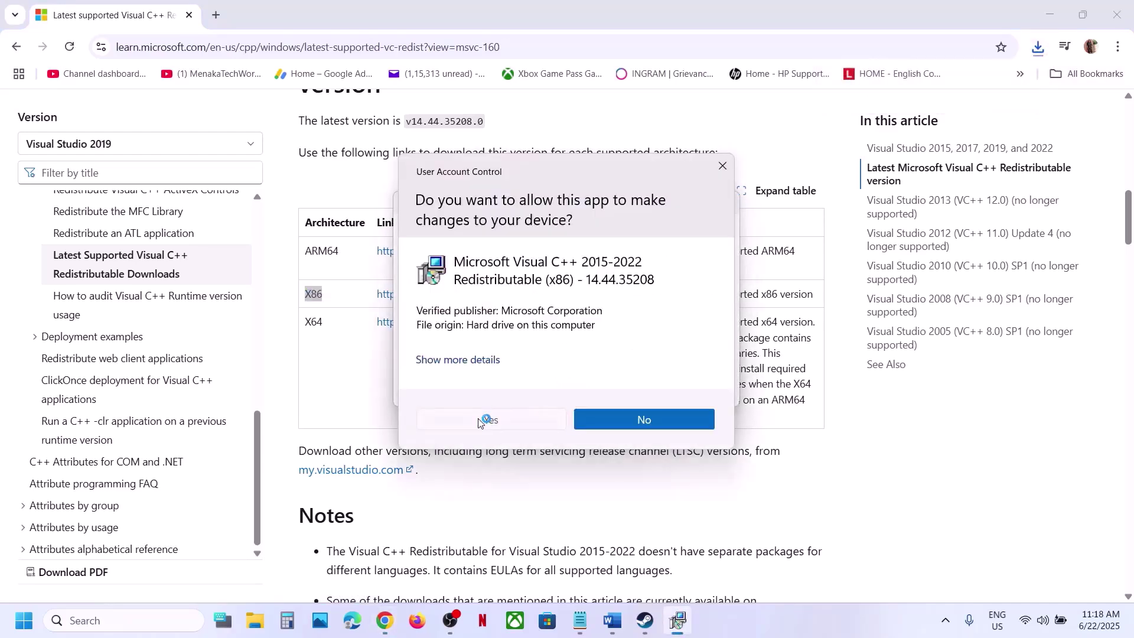
left_click(485, 418)
Step: Download the latest X64 Visual C++ Redistributable and run its repair, allowing it to make changes to the device
double_click(313, 322)
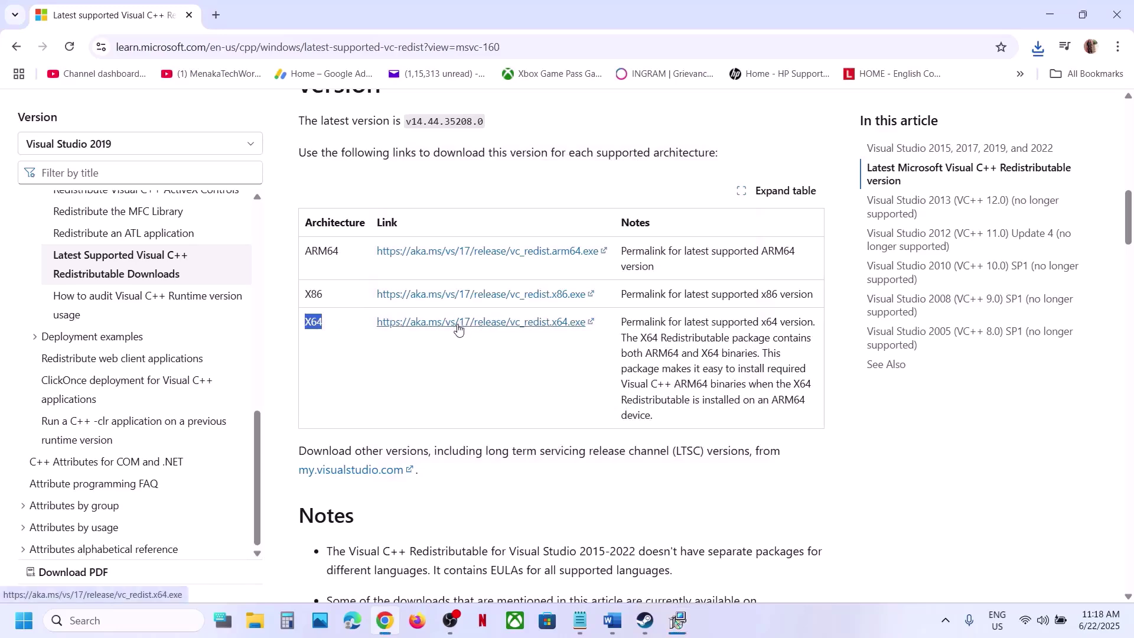
left_click(1038, 47)
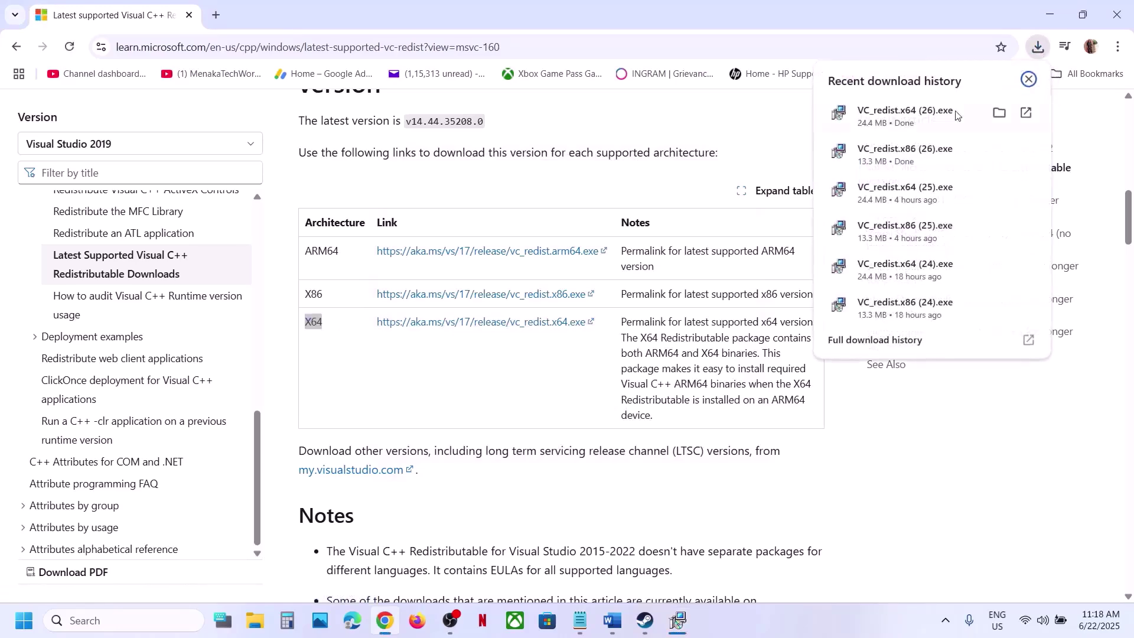
left_click(919, 120)
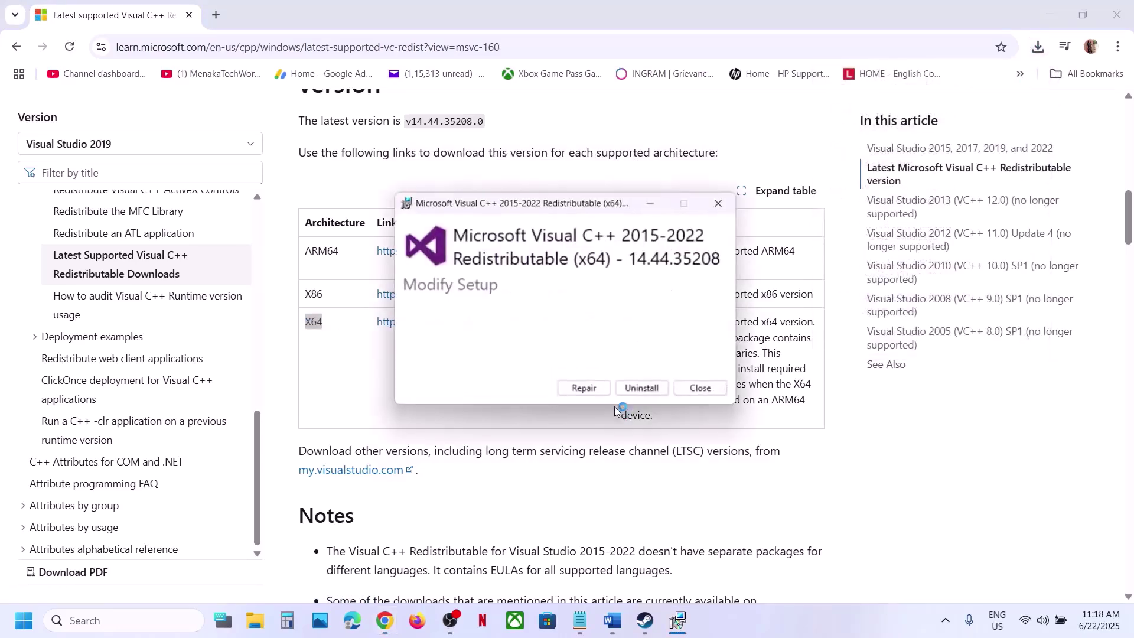
left_click(584, 390)
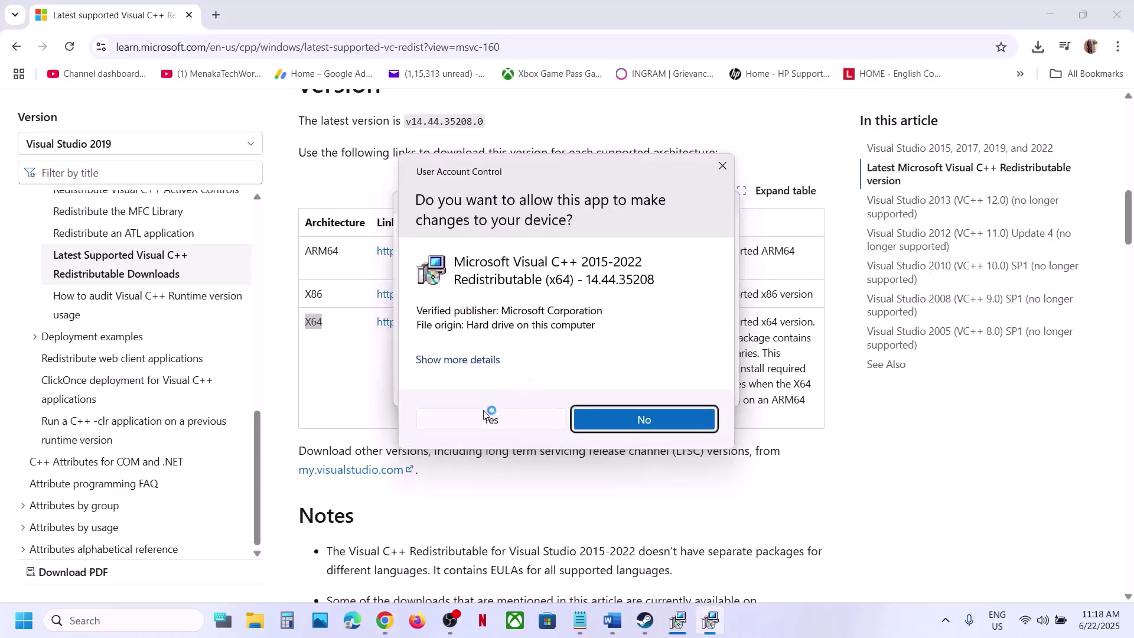
left_click(491, 418)
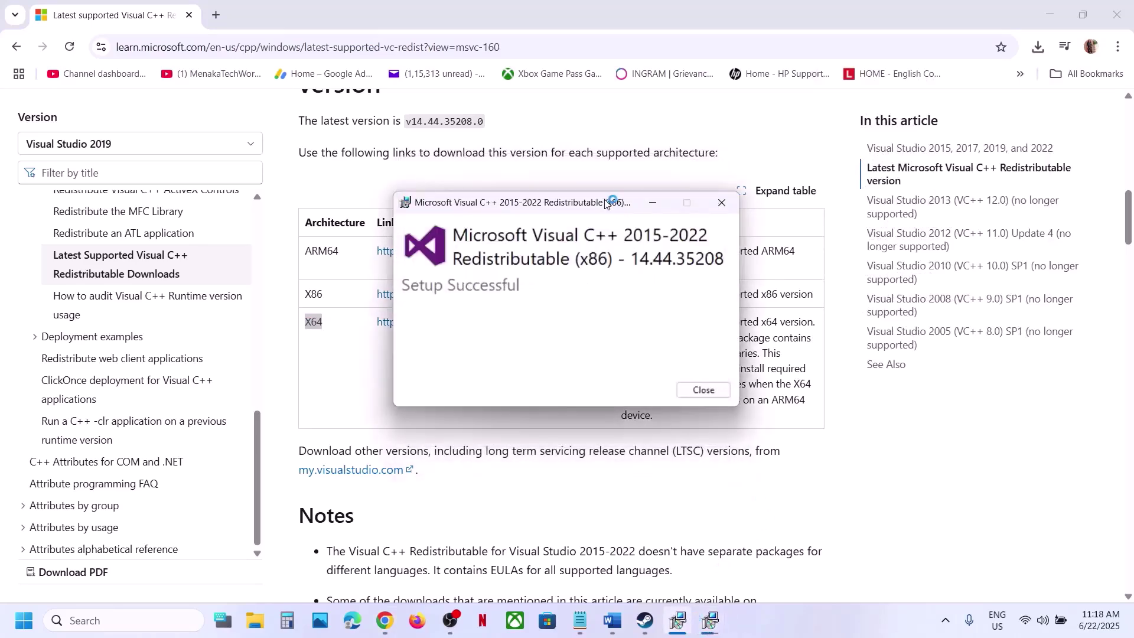
Step: Move the x86 setup window aside and close both Visual C++ Redistributable setup windows
left_click_drag(607, 204, 341, 248)
left_click(715, 390)
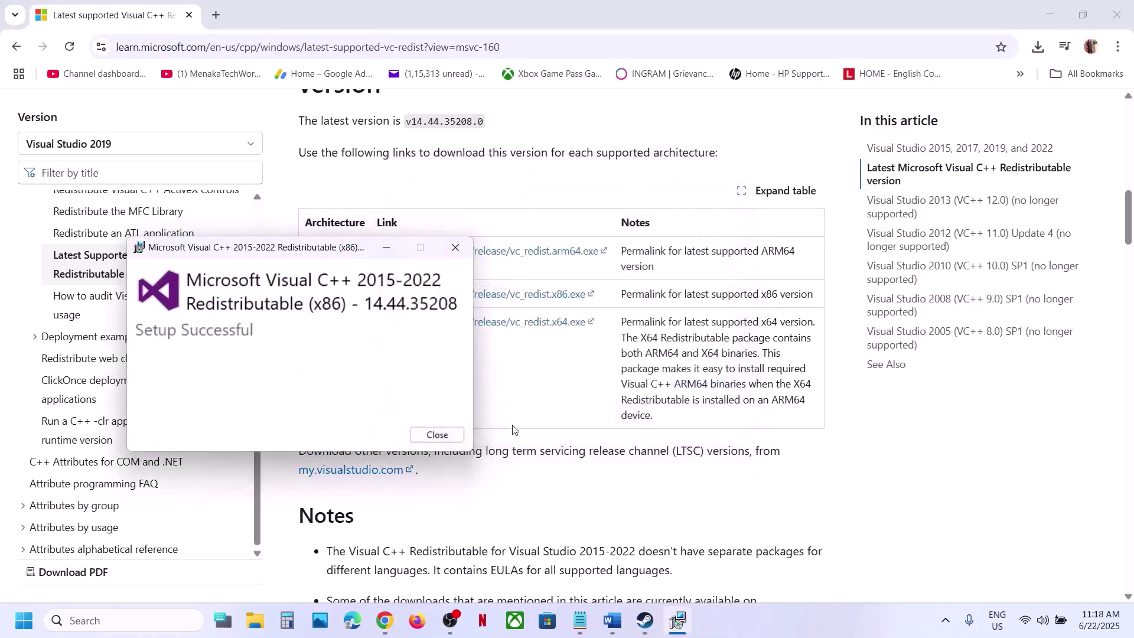
left_click(437, 435)
Step: View the computer's restart option without using it, and switch to PEAK's library page in Steam
key("super")
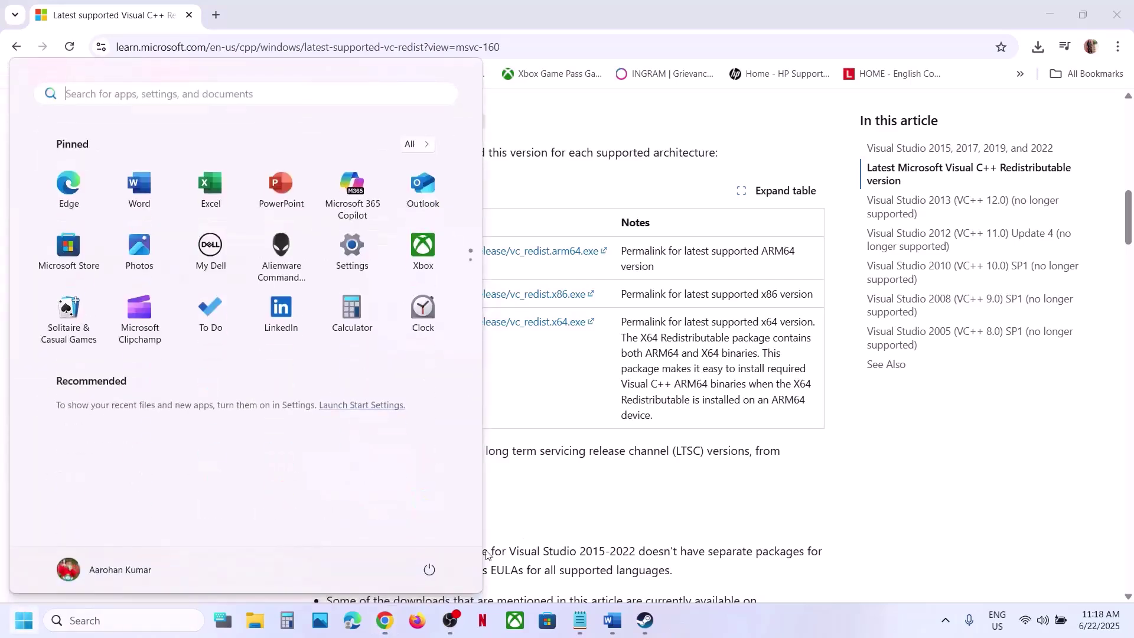
left_click(430, 570)
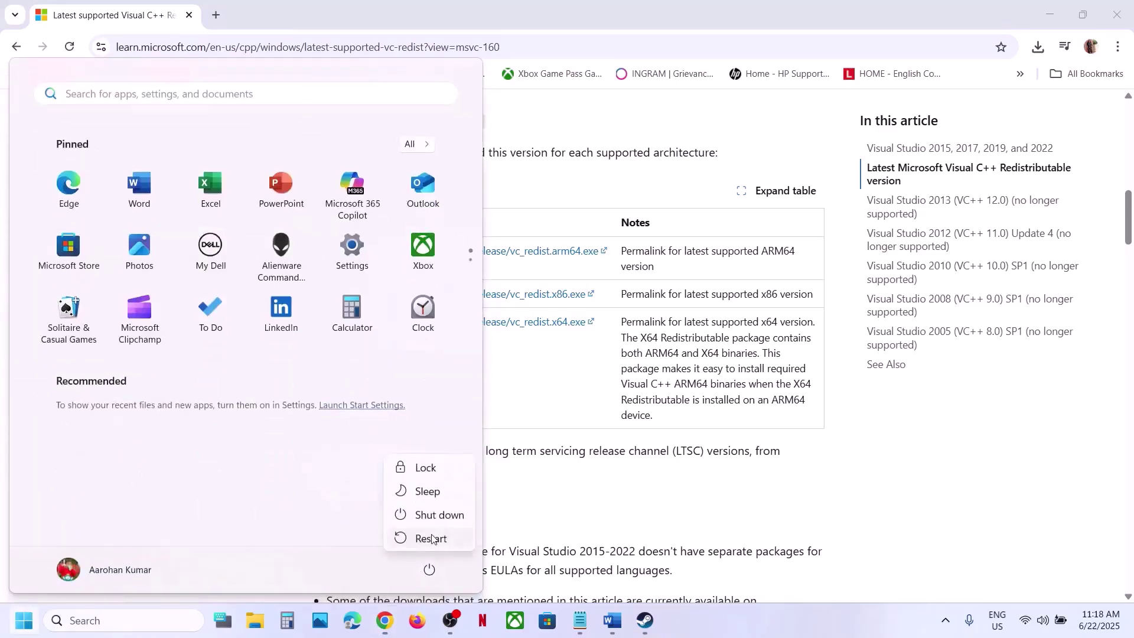
left_click(645, 620)
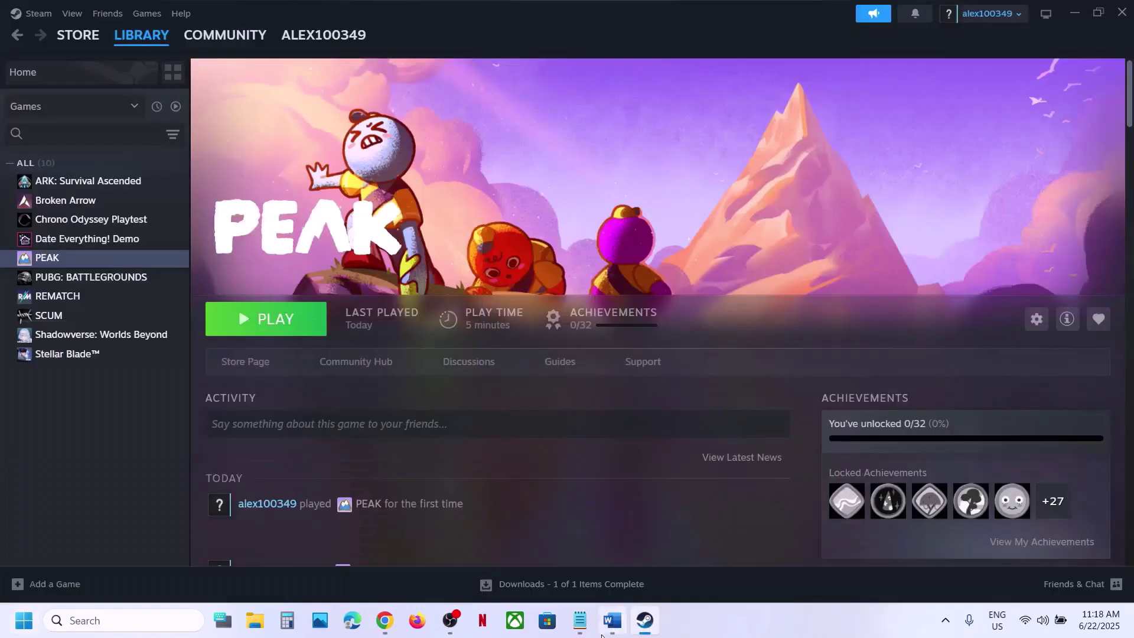
Step: Switch back to the Word guide and highlight Step 17 on increasing the virtual memory
left_click(612, 620)
scroll(459, 432, "down", 2)
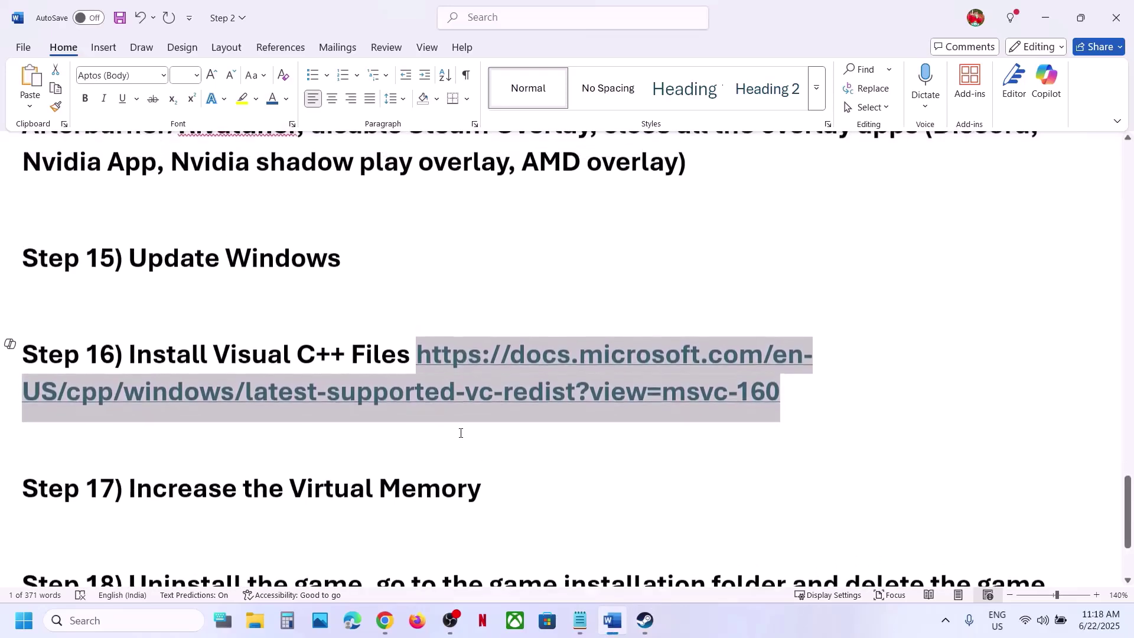
left_click_drag(225, 501, 482, 502)
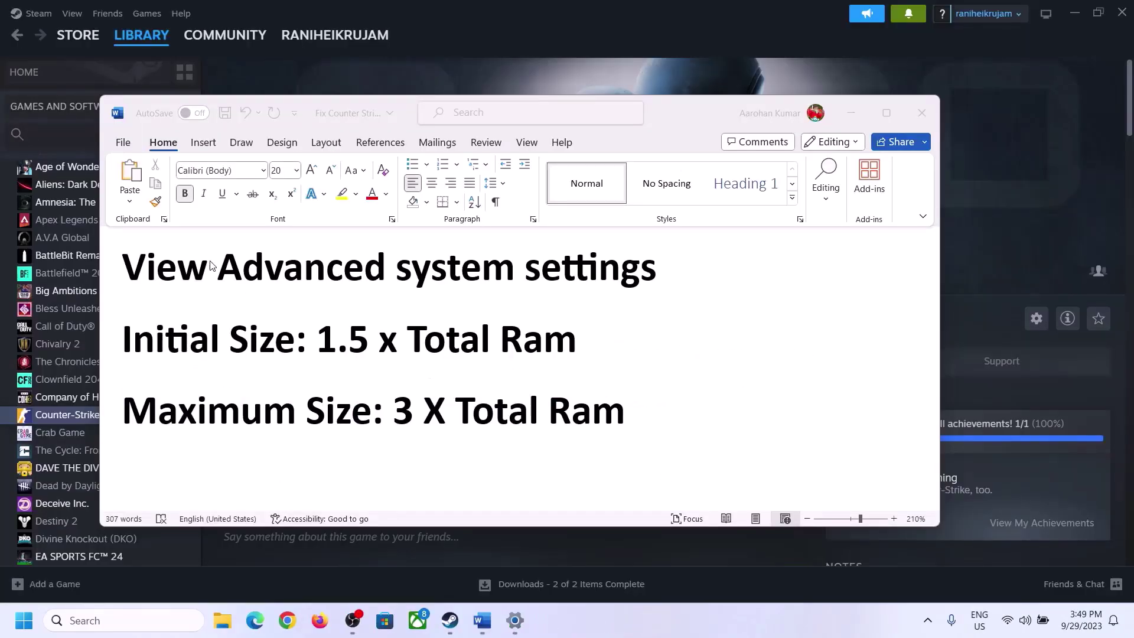
Step: Copy "View Advanced system settings" from the guide, search Windows for it, and open System Properties, moving its window clear of the guide's left side
left_click(138, 272)
left_click_drag(135, 272, 630, 280)
key("ctrl+c")
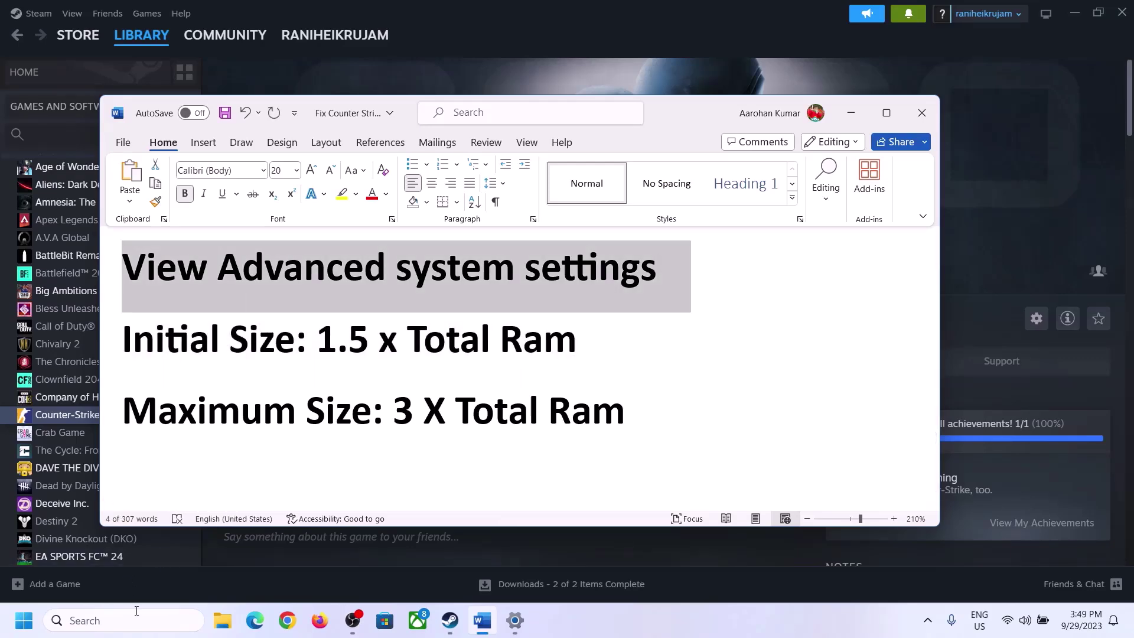
left_click(135, 619)
key("ctrl+v")
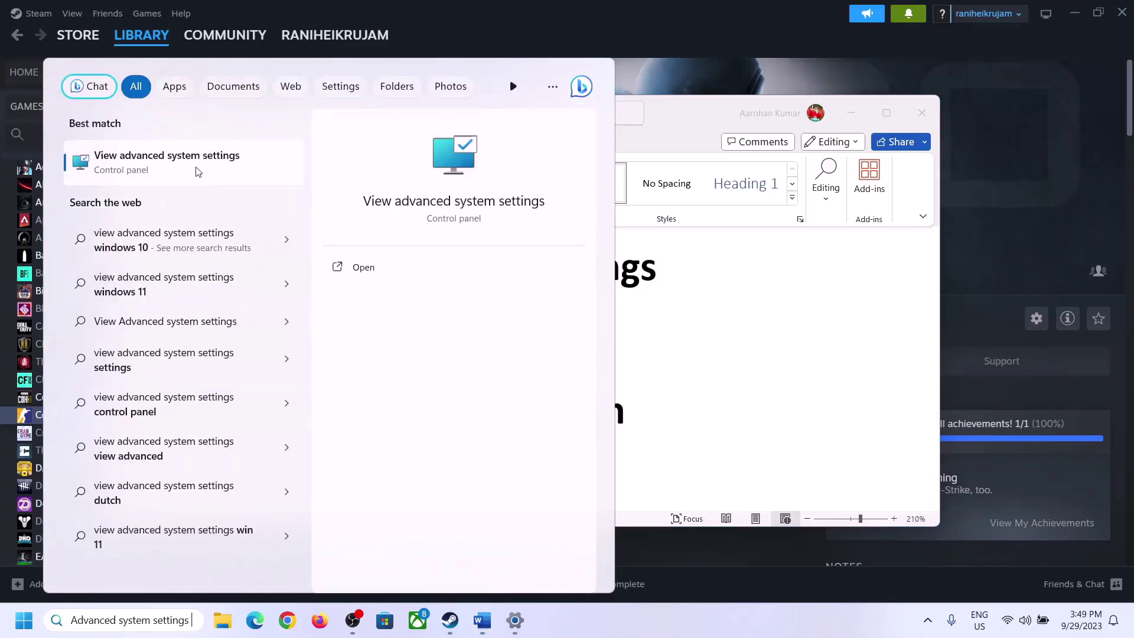
left_click(158, 172)
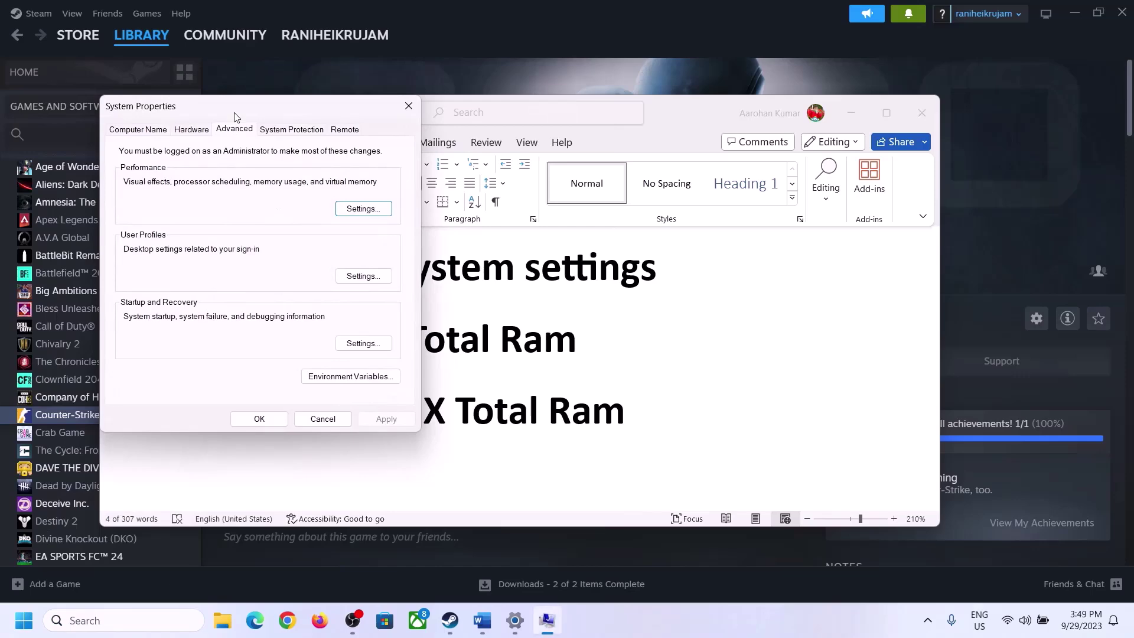
left_click_drag(235, 112, 508, 201)
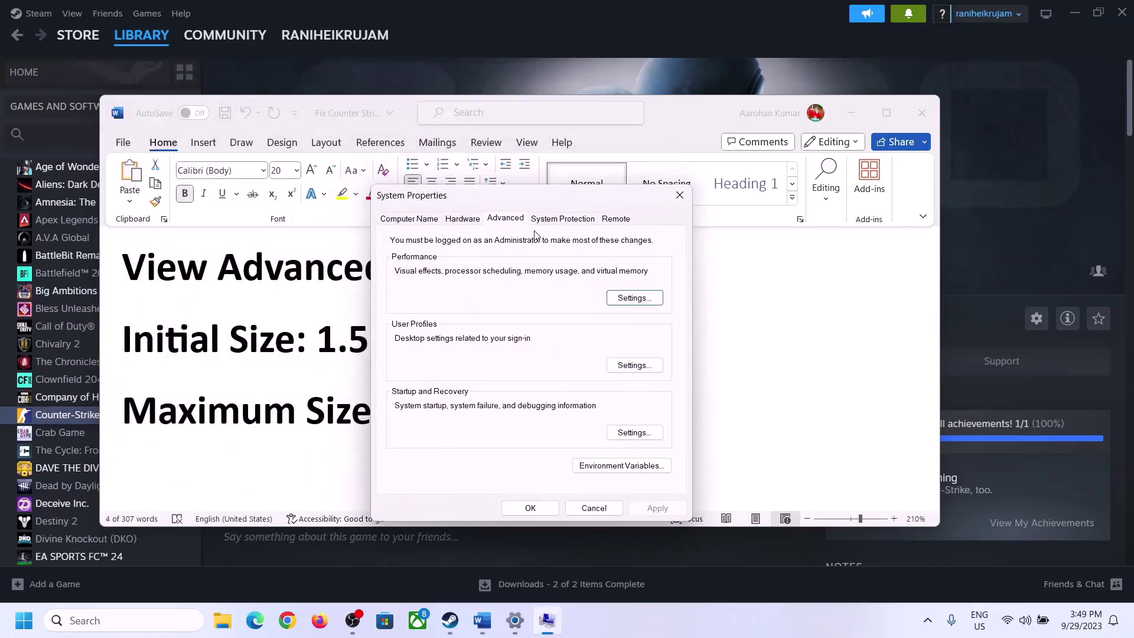
Step: In the virtual memory settings, turn off automatic paging file management and choose a custom size for drive C:
left_click(635, 300)
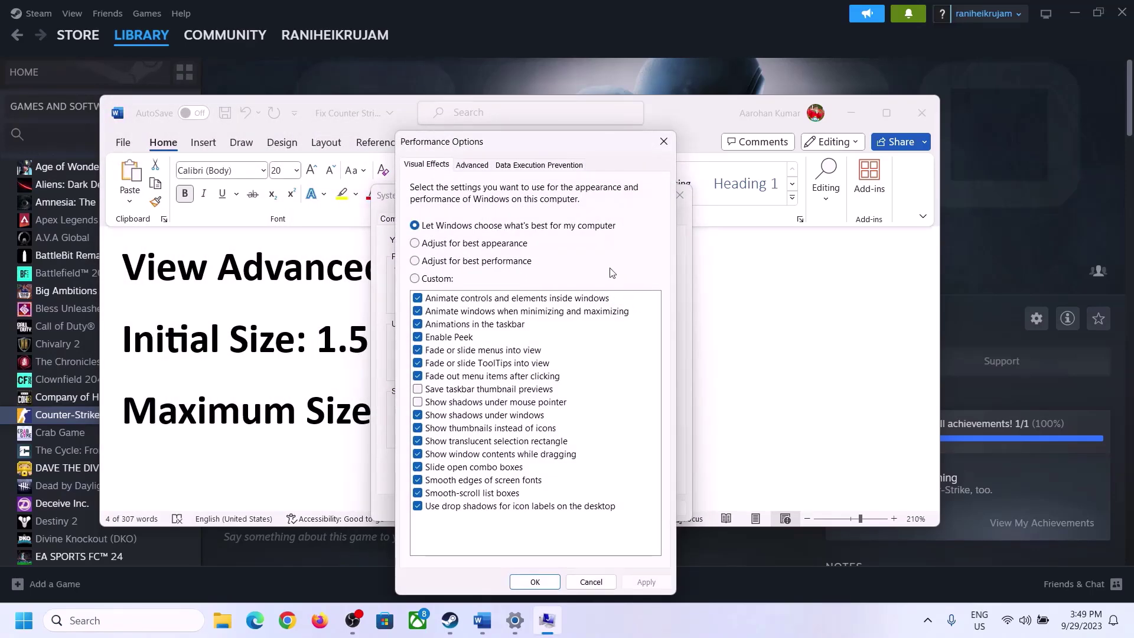
left_click(473, 165)
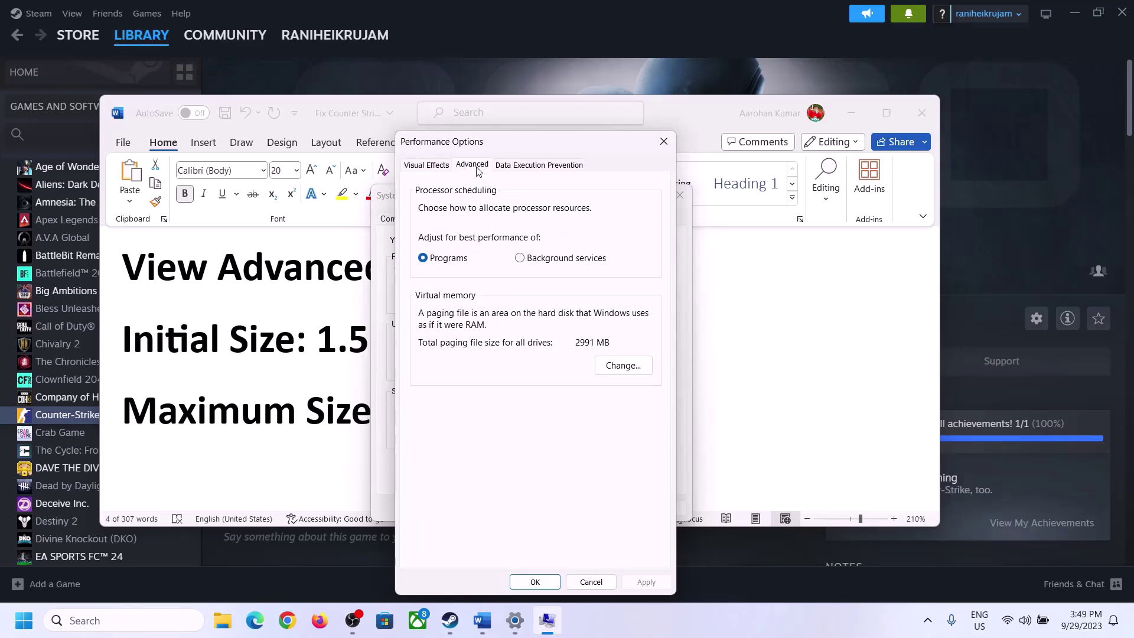
left_click(629, 366)
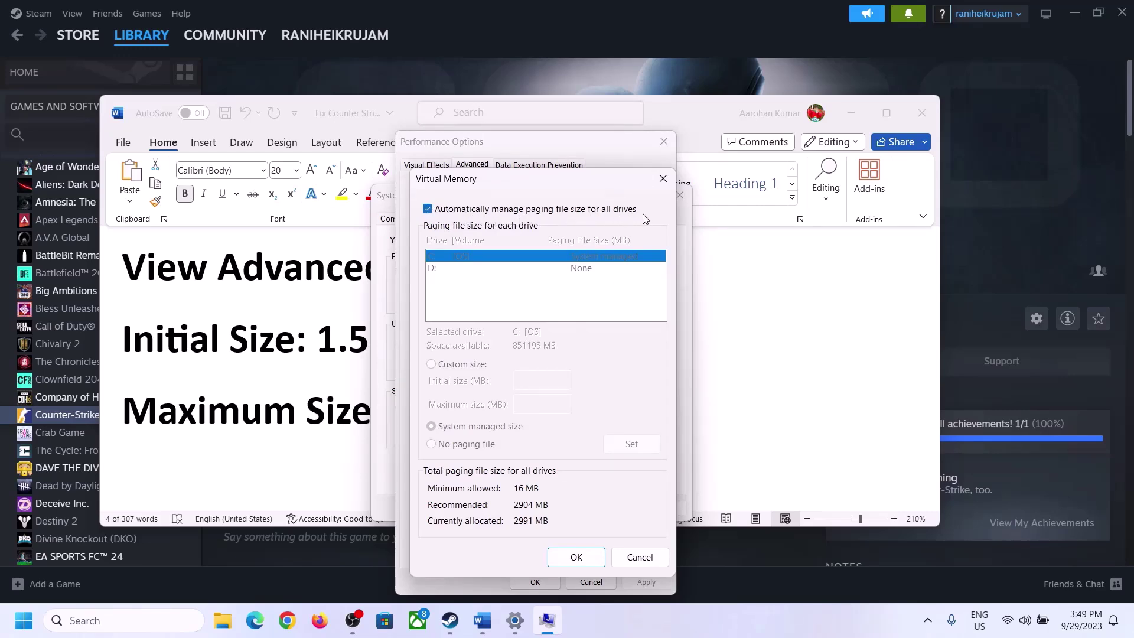
left_click(428, 209)
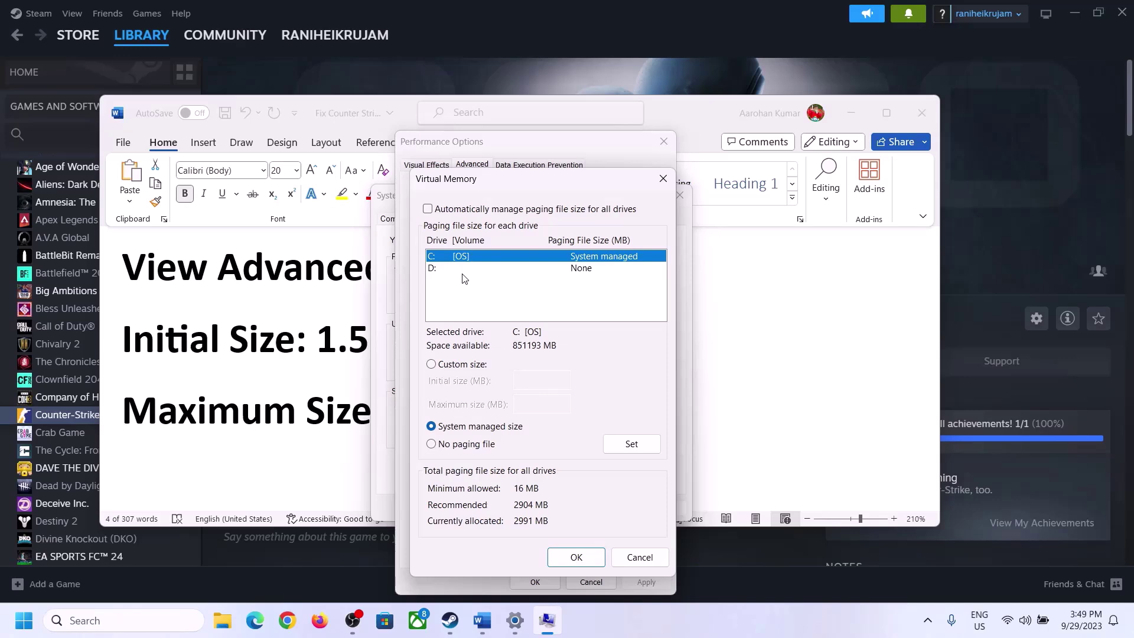
left_click(432, 366)
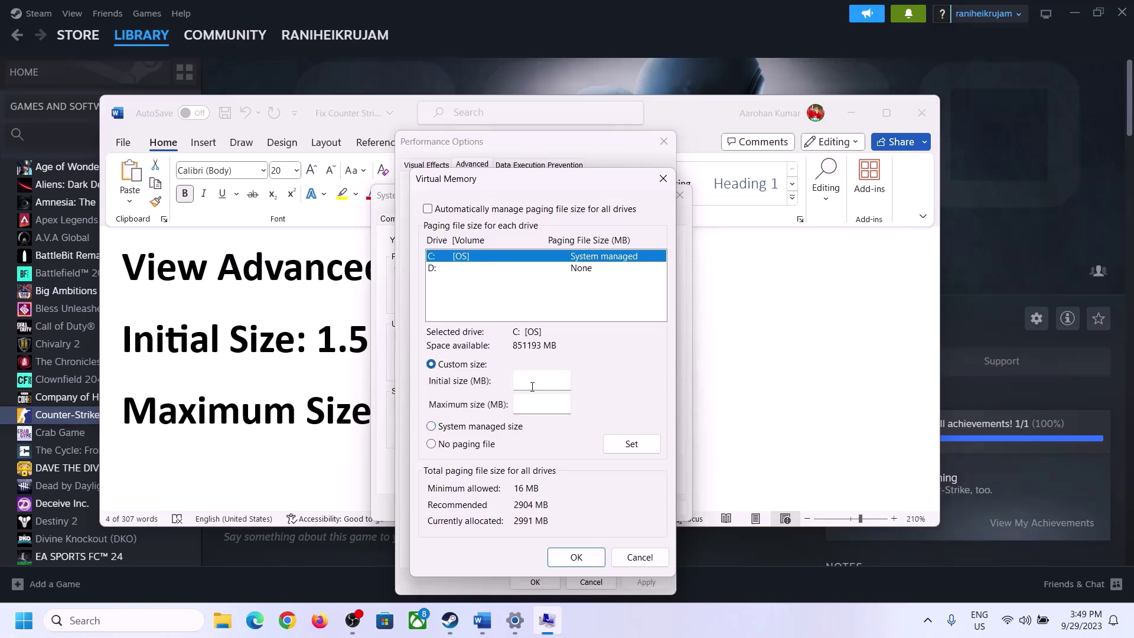
Step: Highlight the guide's initial size formula, 1.5 x Total Ram, and look up the installed RAM in the Windows system information
left_click(319, 358)
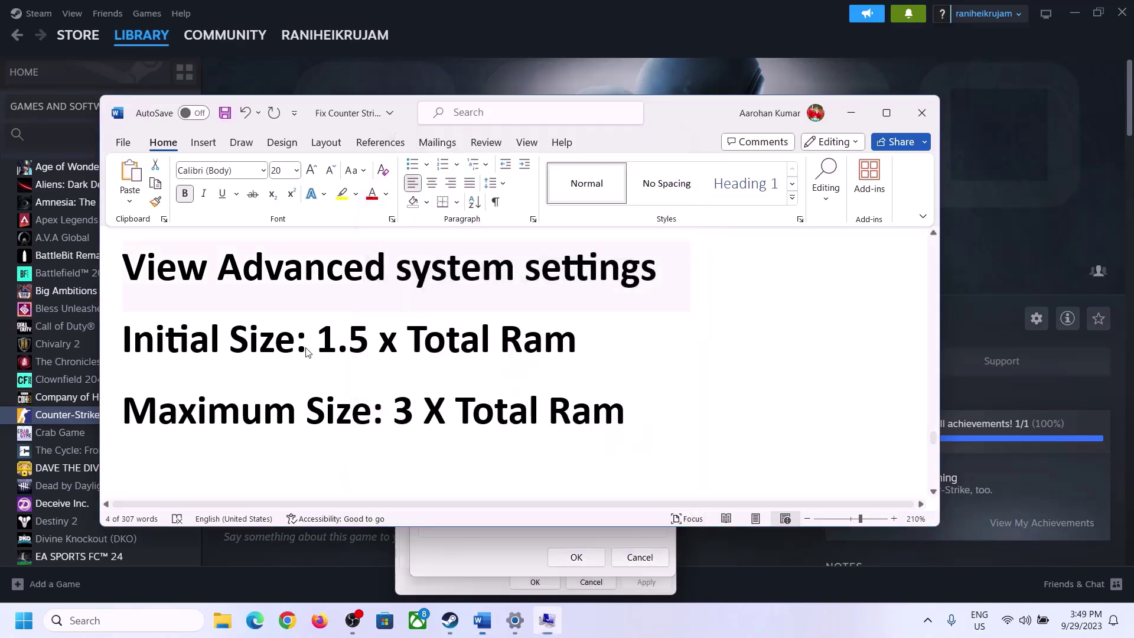
left_click_drag(327, 343, 526, 353)
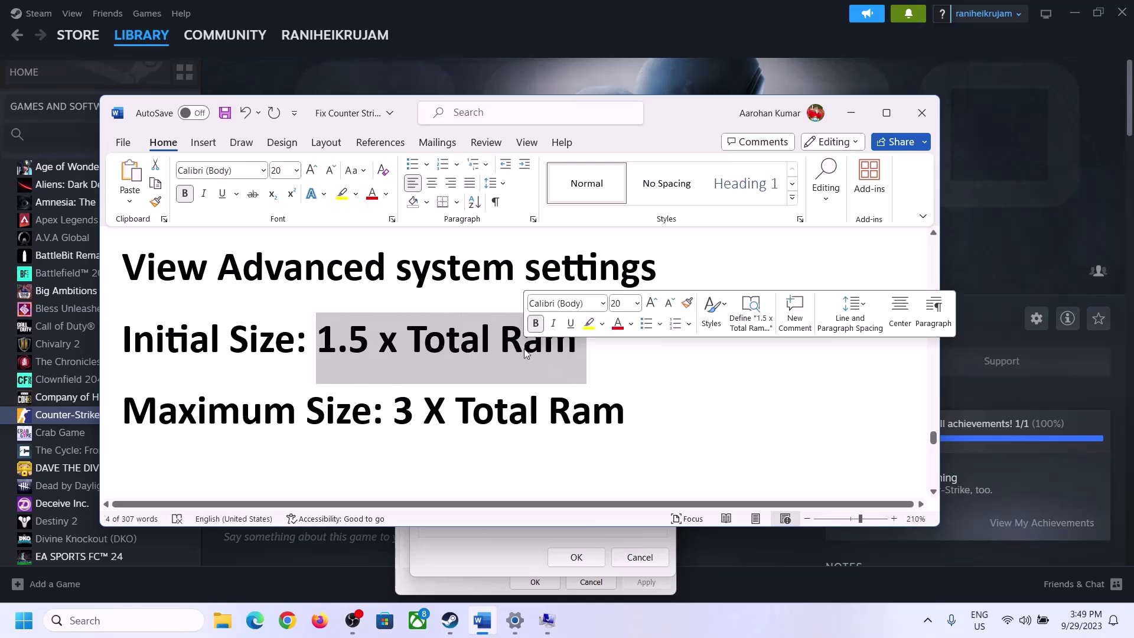
left_click(516, 623)
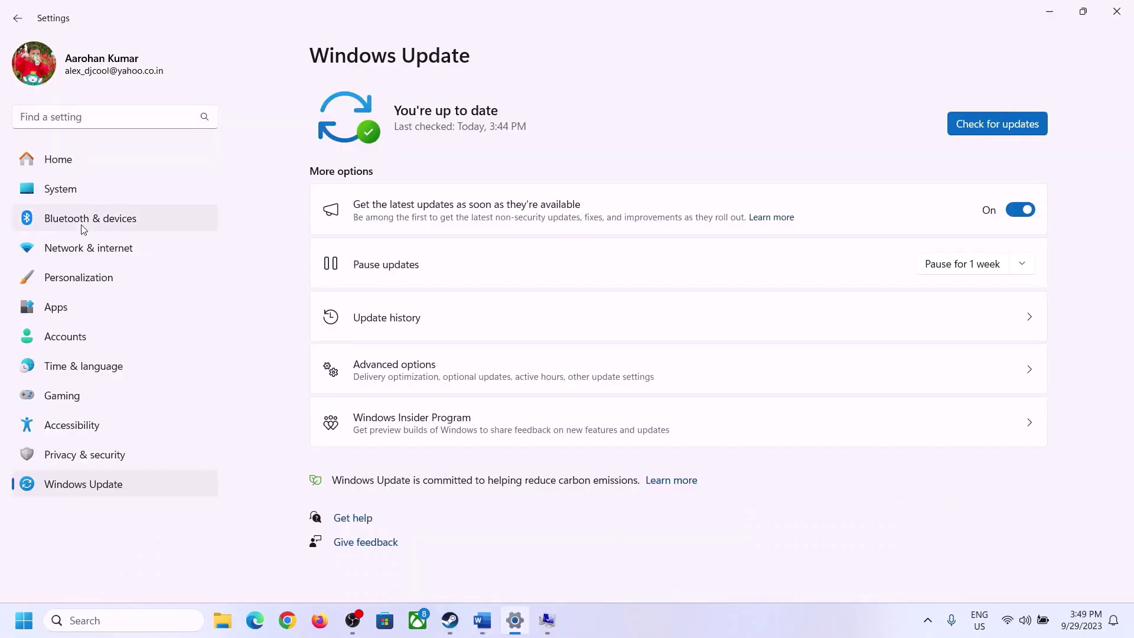
left_click(58, 190)
scroll(419, 423, "down", 4)
scroll(419, 423, "down", 3)
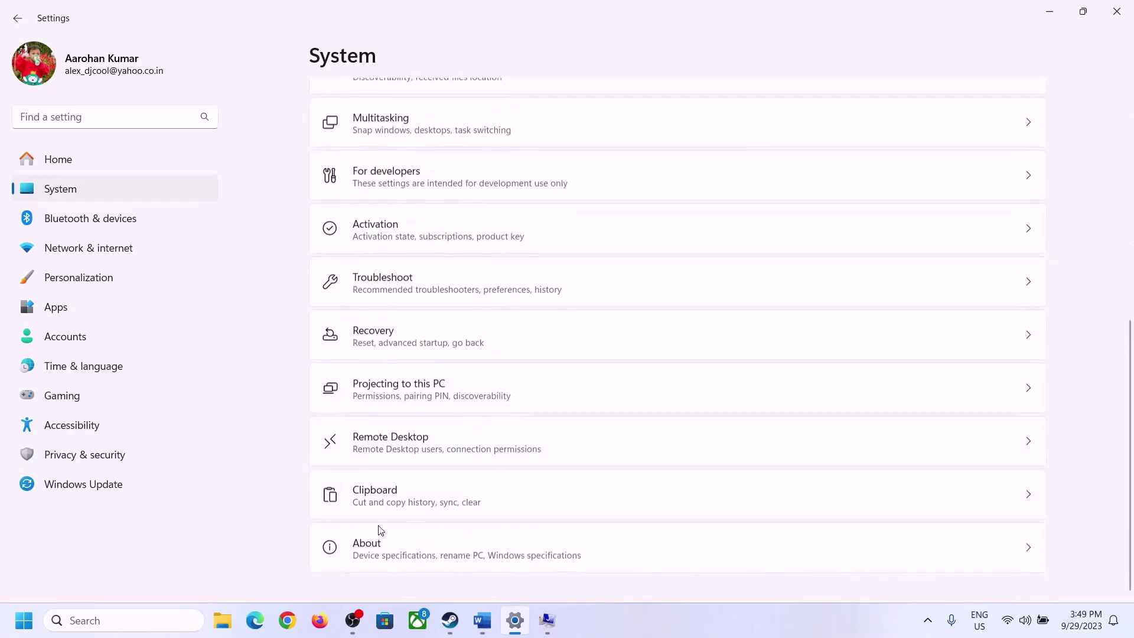
left_click(372, 555)
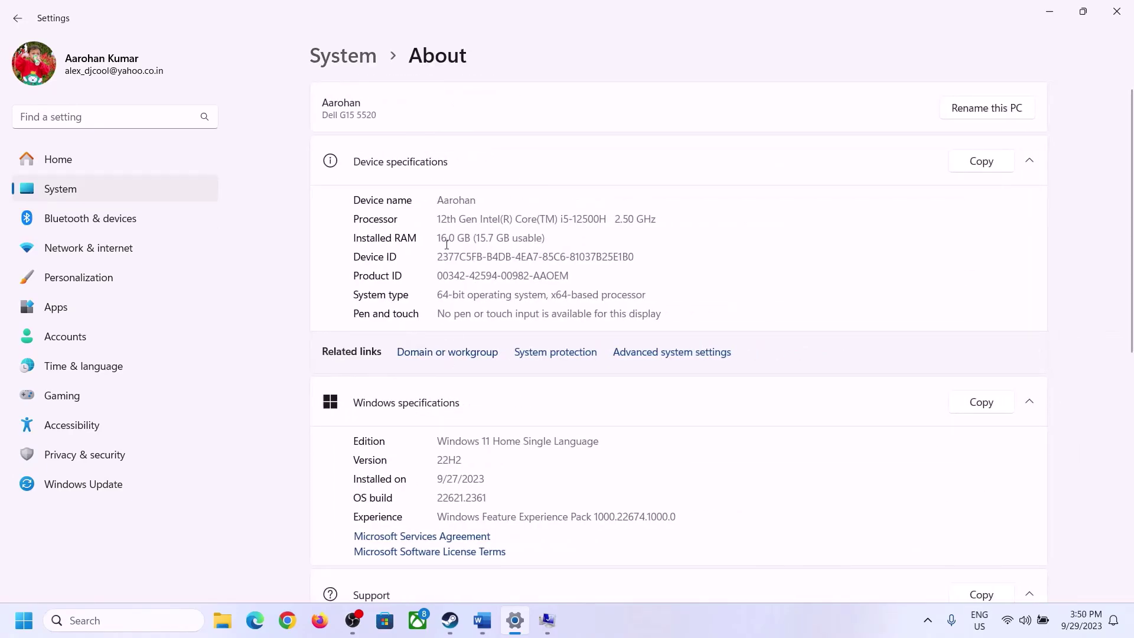
left_click_drag(450, 236, 440, 237)
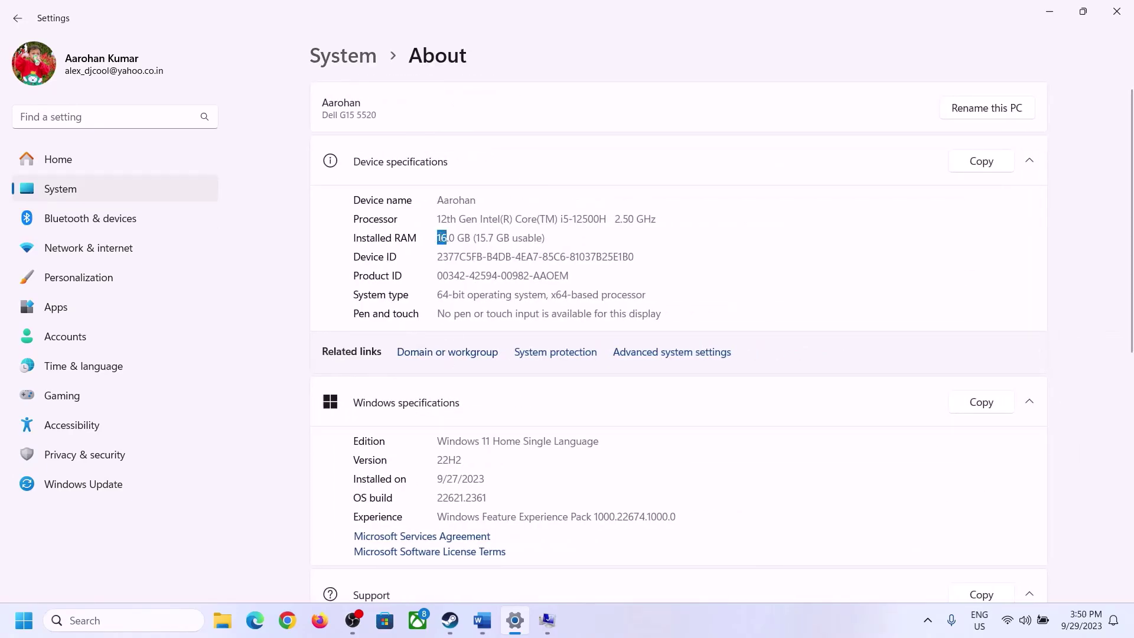
left_click(446, 237)
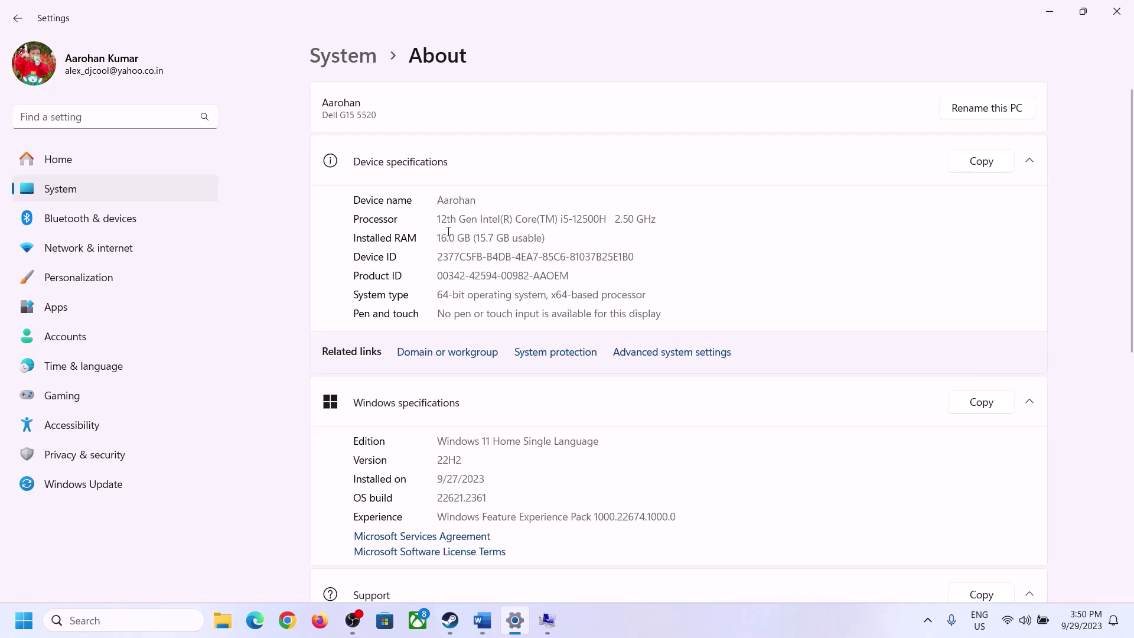
left_click_drag(448, 233, 436, 237)
Step: Return to the Virtual Memory dialog, launch Calculator with the calc run command, and place it beside the dialog
left_click(547, 621)
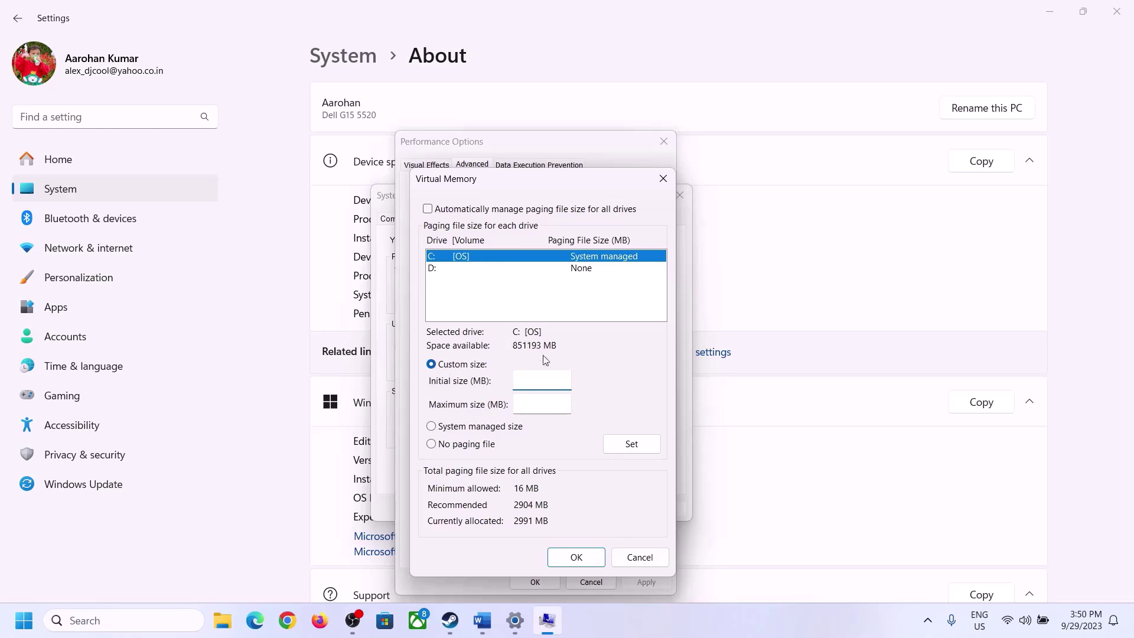
mouse_move(515, 620)
left_click(512, 548)
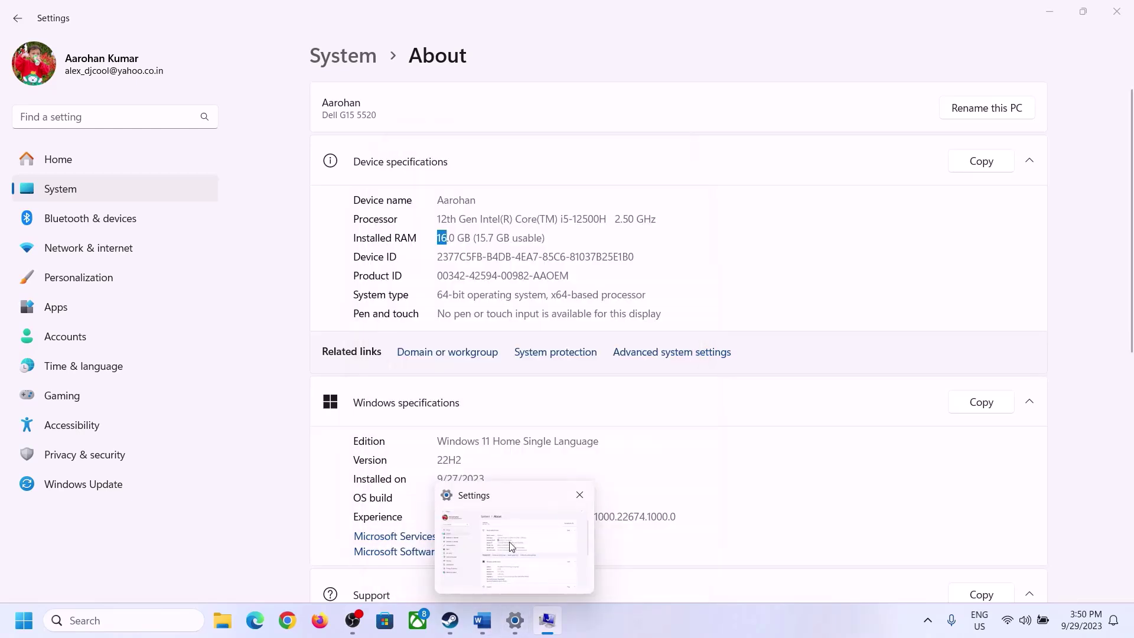
key("super+r")
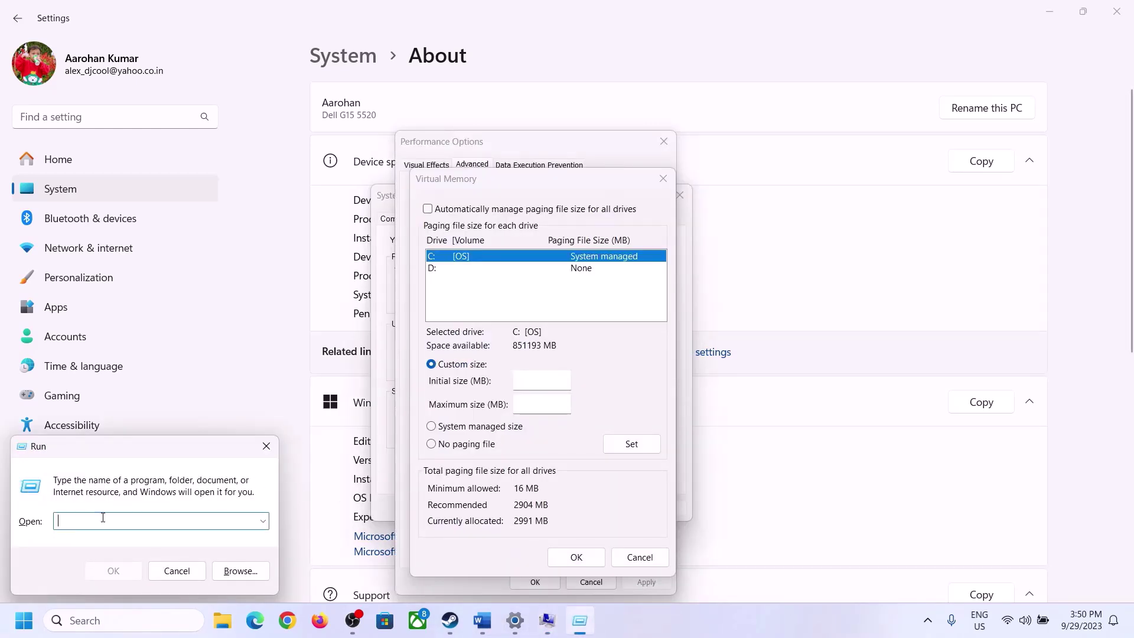
type("calc")
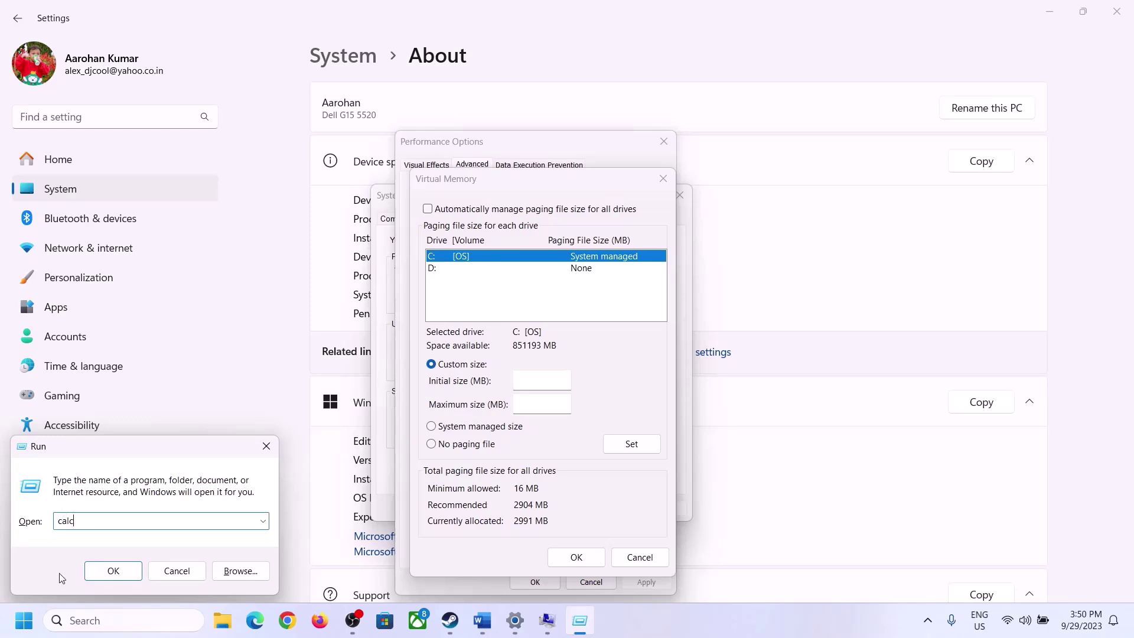
left_click(112, 570)
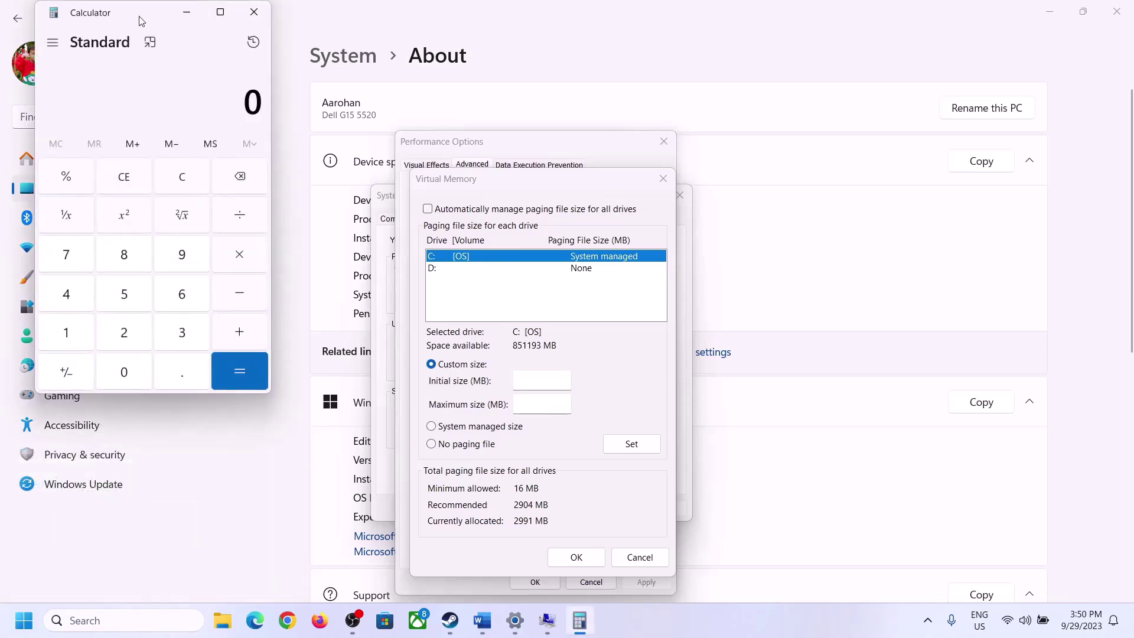
left_click_drag(141, 22, 827, 195)
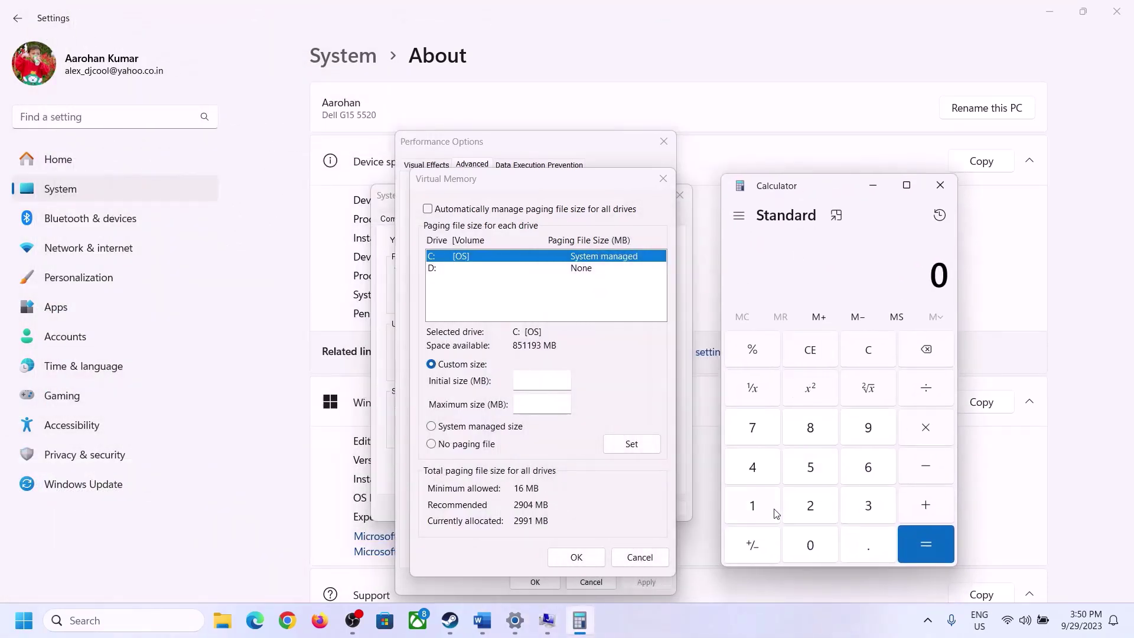
Step: Bring the guide up beside Calculator and multiply 16 by 1024 to convert the installed RAM to megabytes
left_click(482, 620)
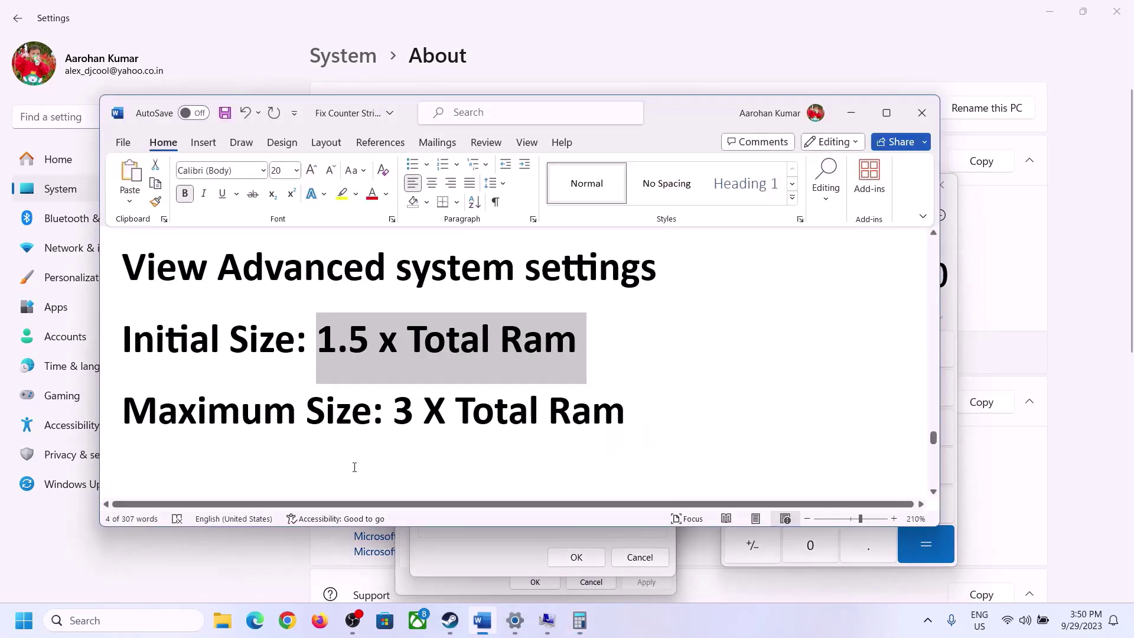
left_click(580, 620)
left_click(754, 508)
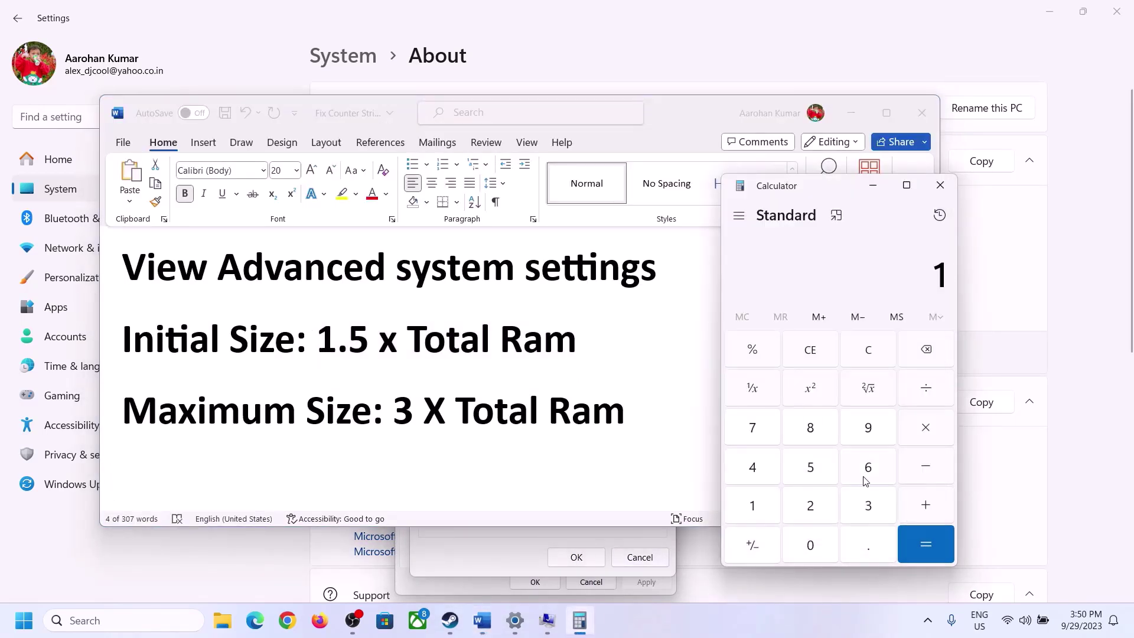
left_click(864, 475)
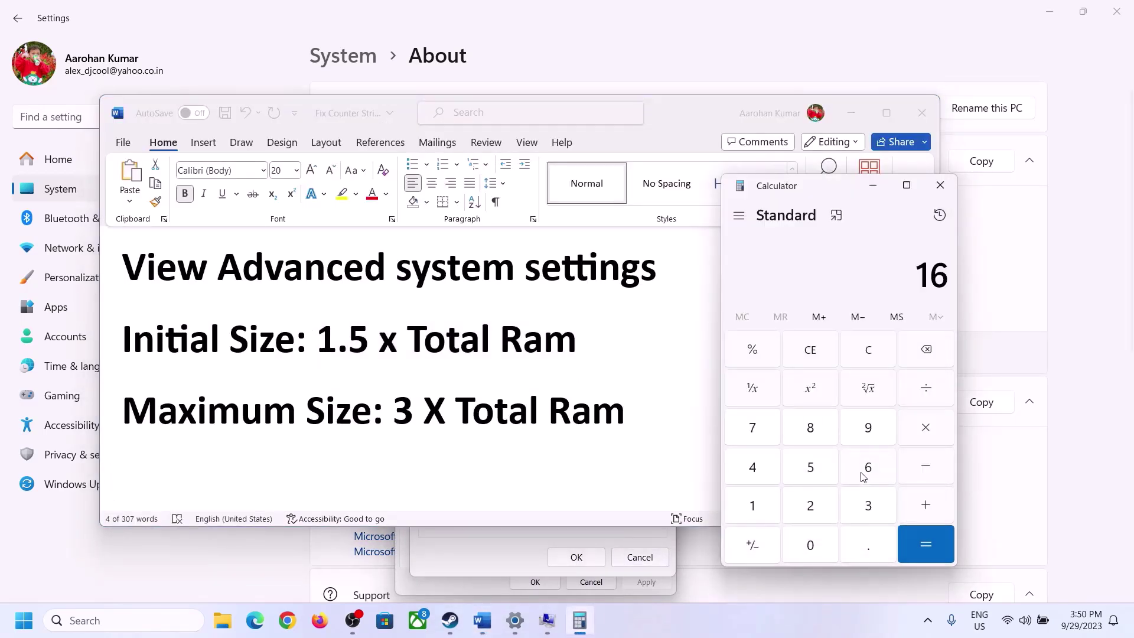
left_click(871, 360)
left_click(761, 507)
left_click(867, 469)
left_click(923, 434)
left_click(752, 508)
left_click(812, 542)
left_click(790, 496)
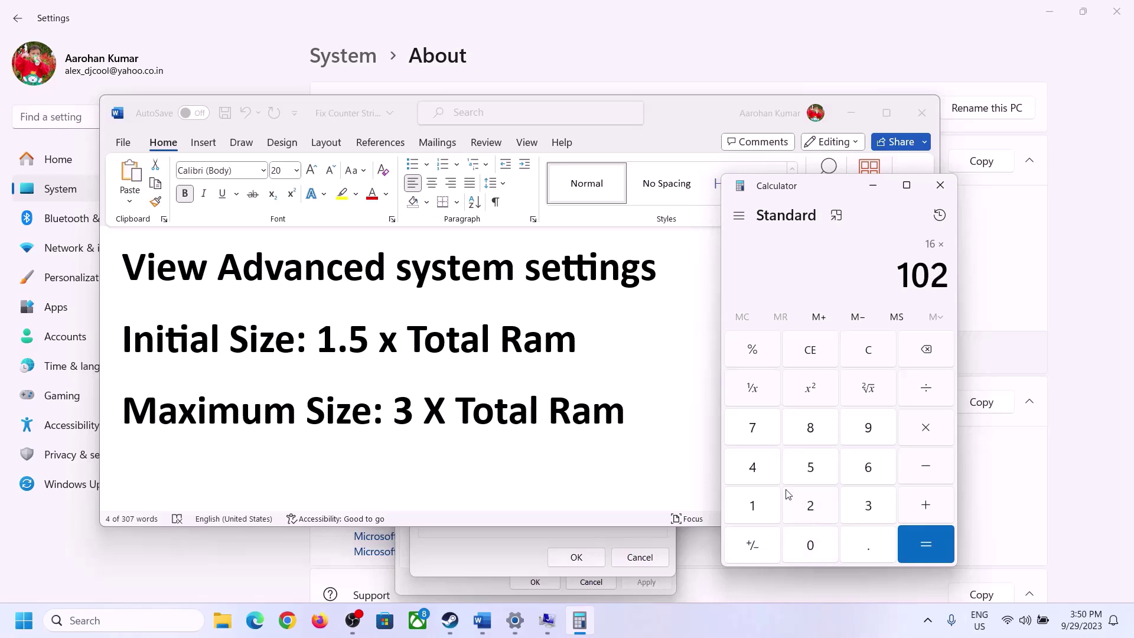
left_click(762, 477)
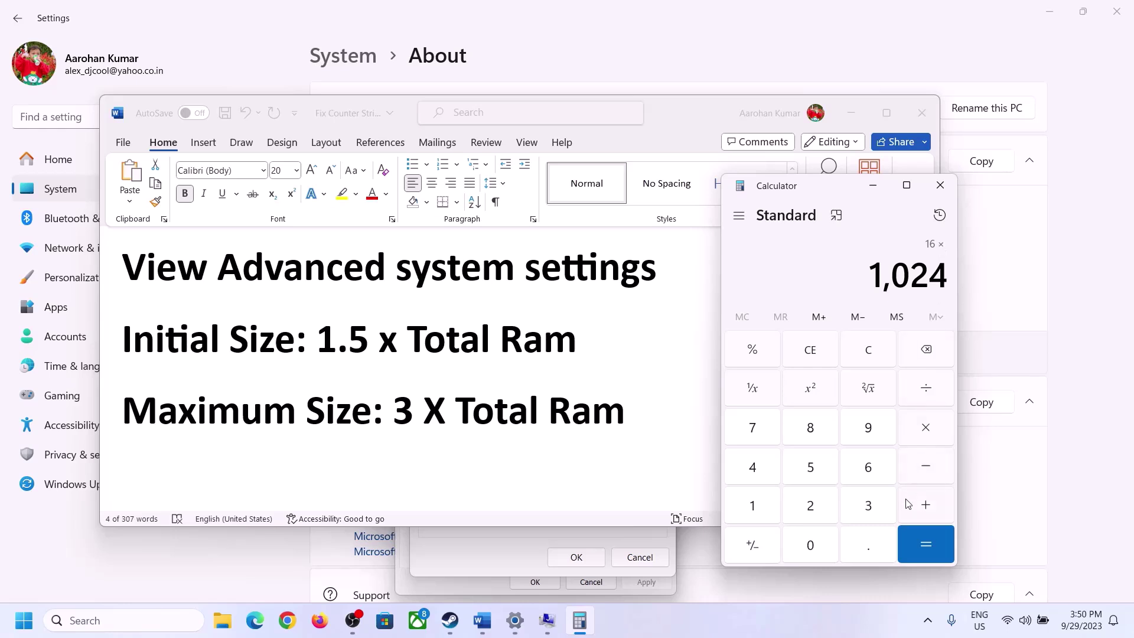
left_click(925, 545)
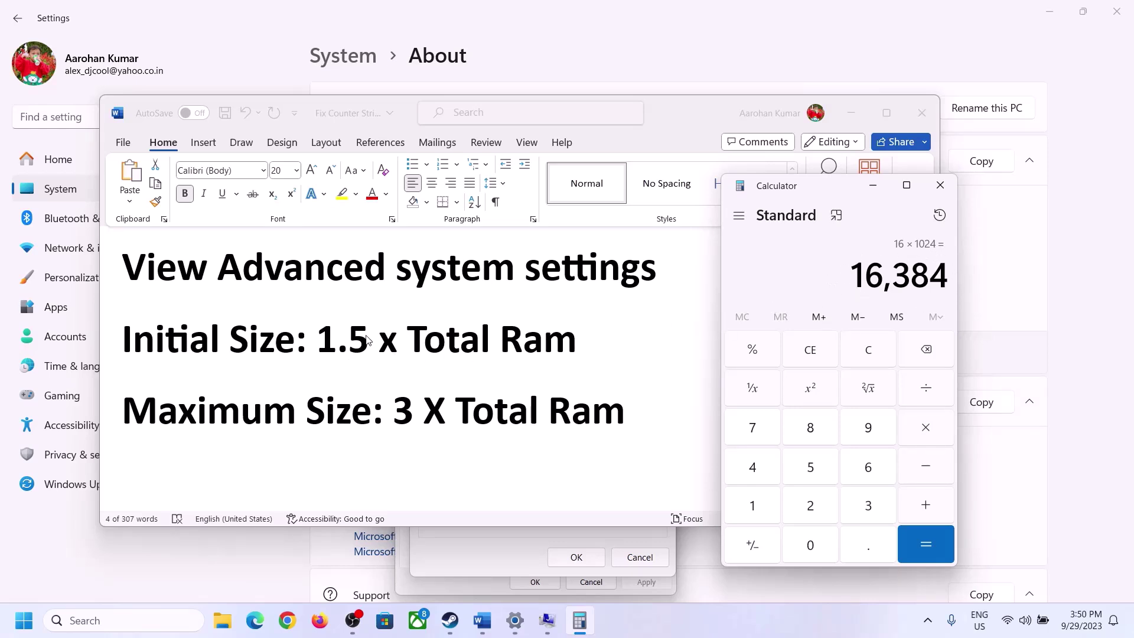
Step: Multiply the RAM in megabytes by 1.5 to calculate the initial paging file size
left_click(926, 428)
left_click(767, 507)
left_click(863, 555)
left_click(820, 475)
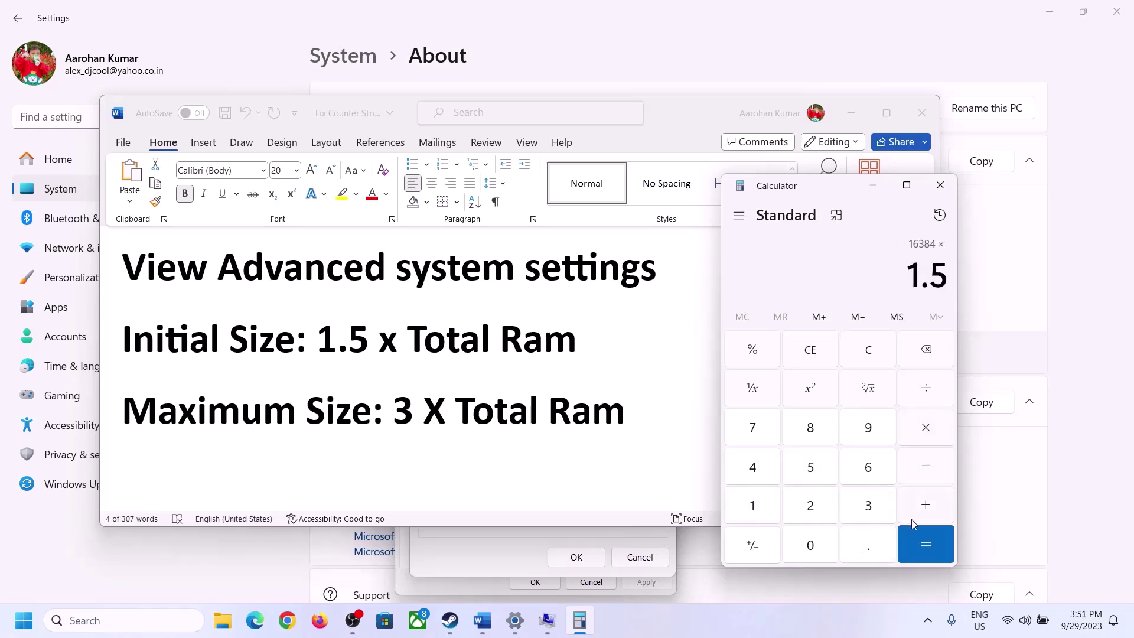
left_click(922, 542)
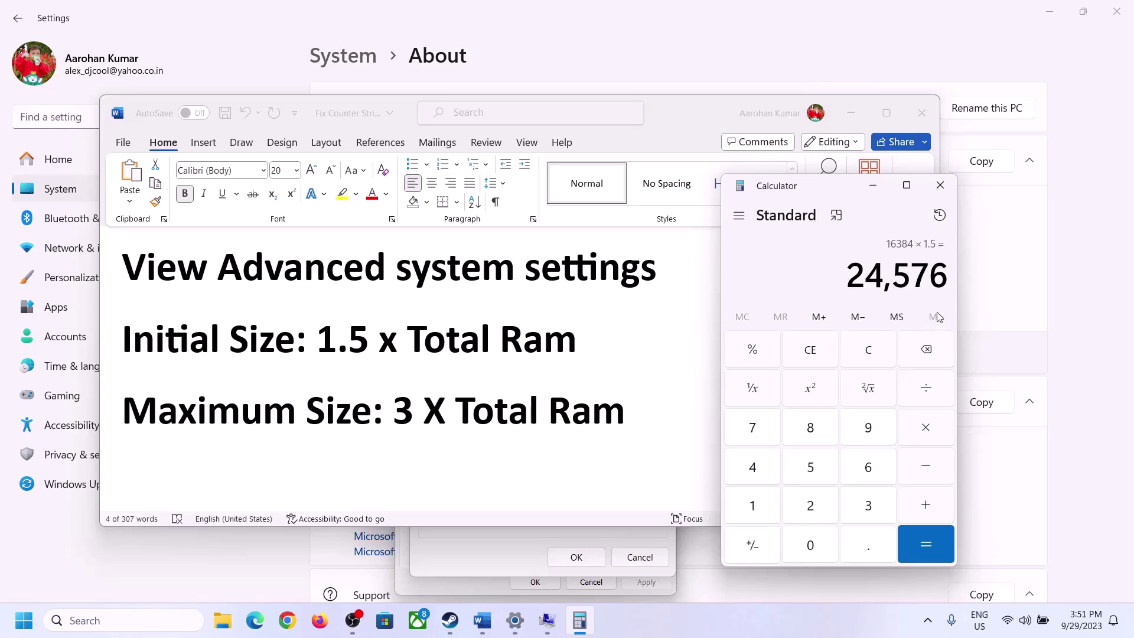
Step: Set the custom initial size of drive C:'s paging file to 24576 MB and make the maximum size ready for entry
left_click(504, 550)
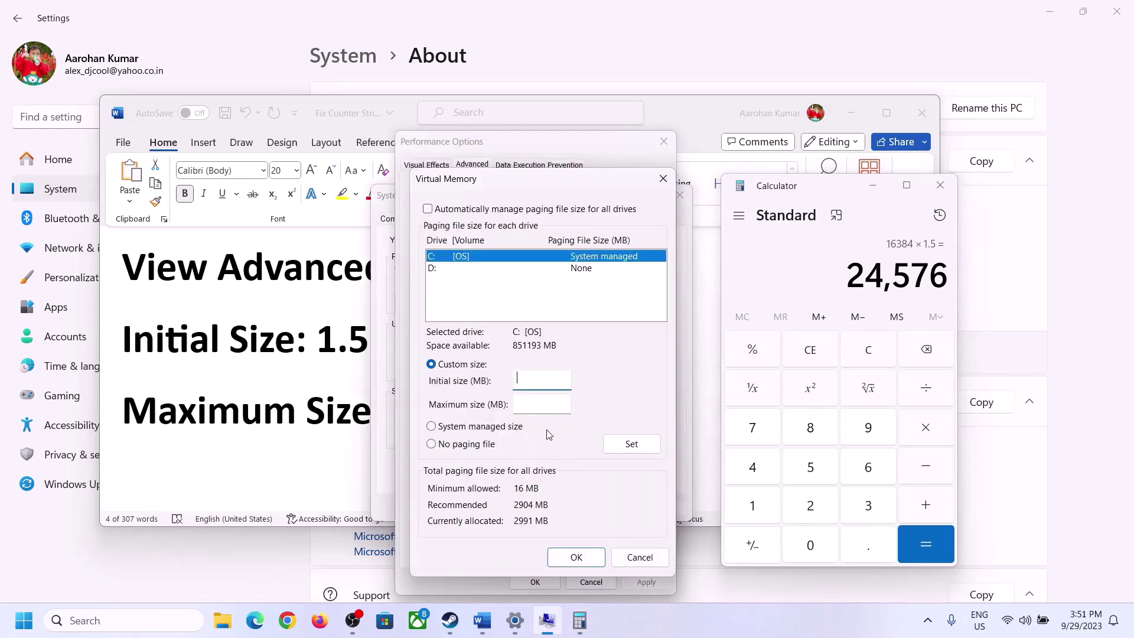
type("24576")
left_click(567, 403)
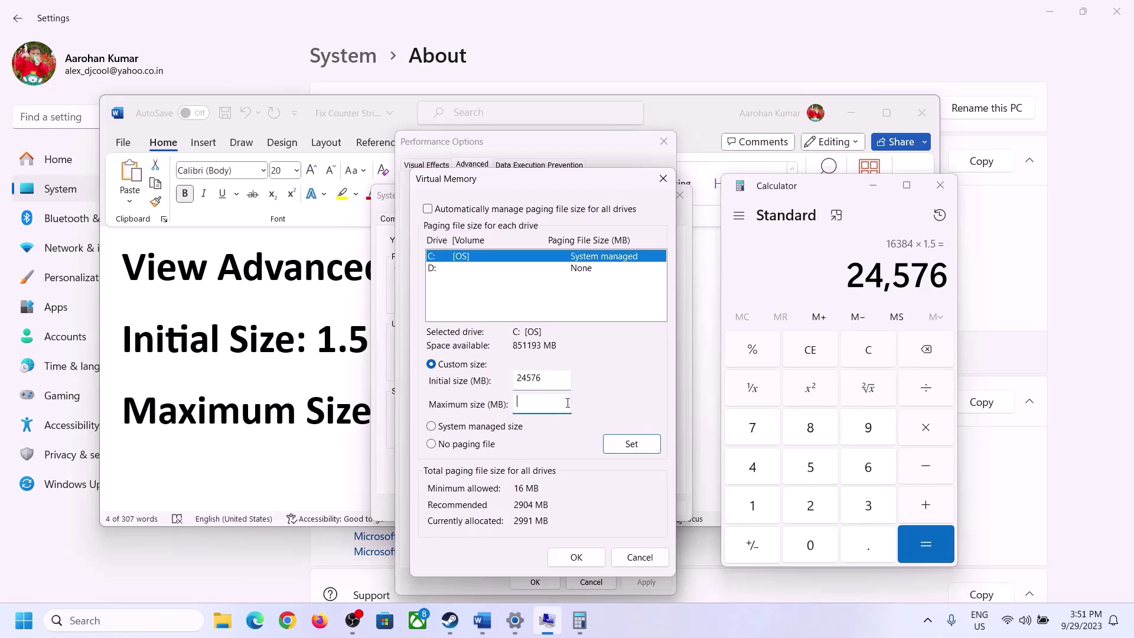
Step: Check the maximum size formula in the virtual memory guide and clear the previous calculation in Calculator
left_click(324, 415)
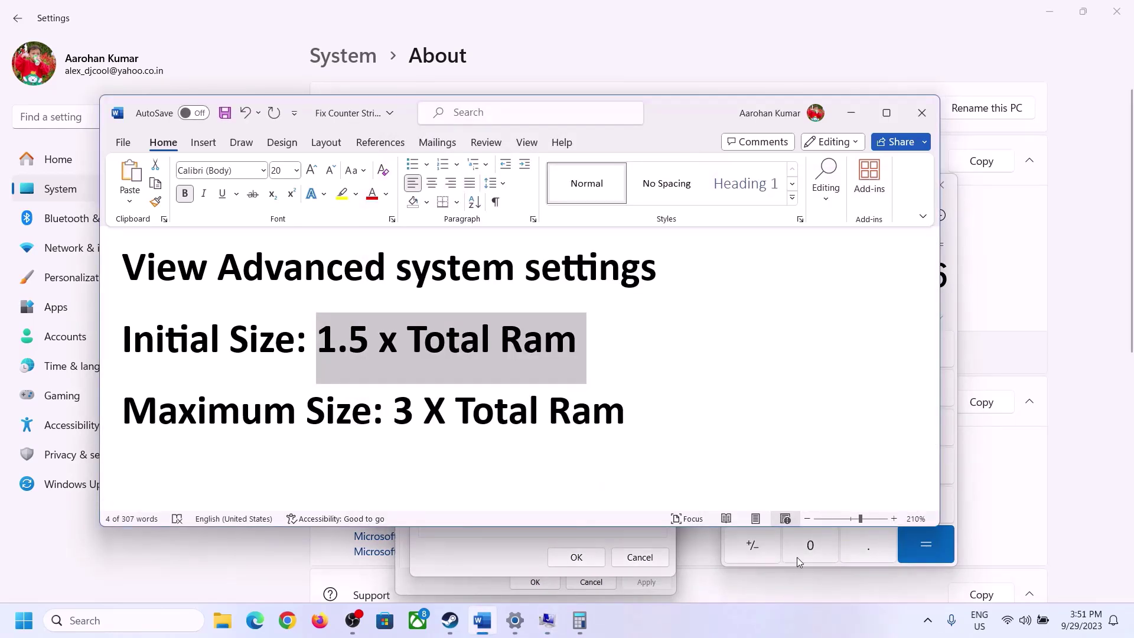
left_click(953, 306)
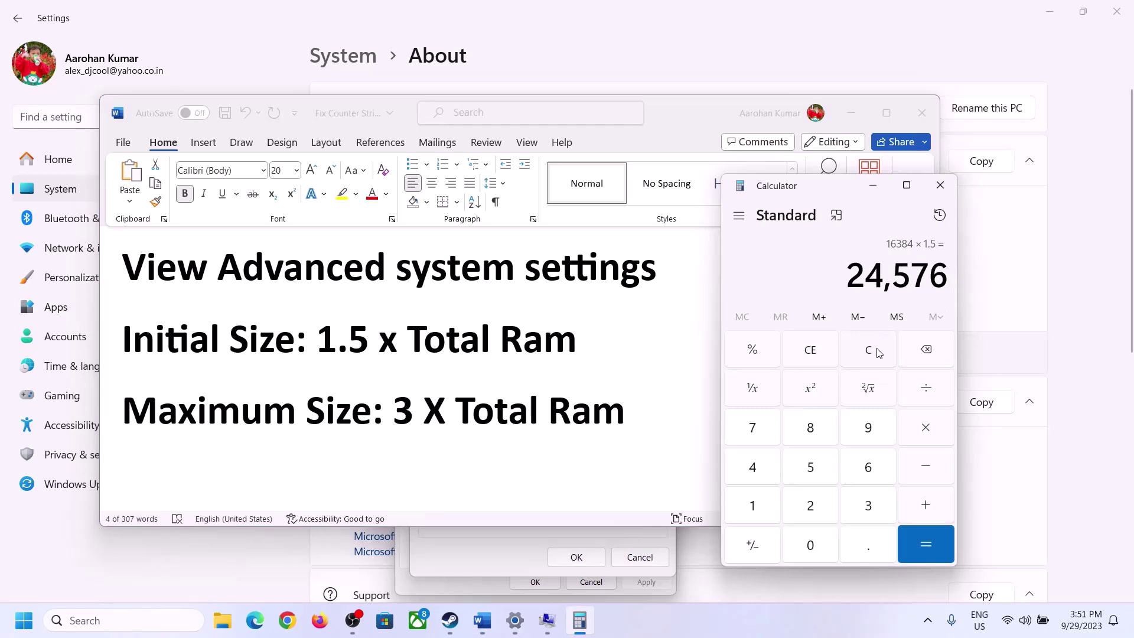
left_click(868, 350)
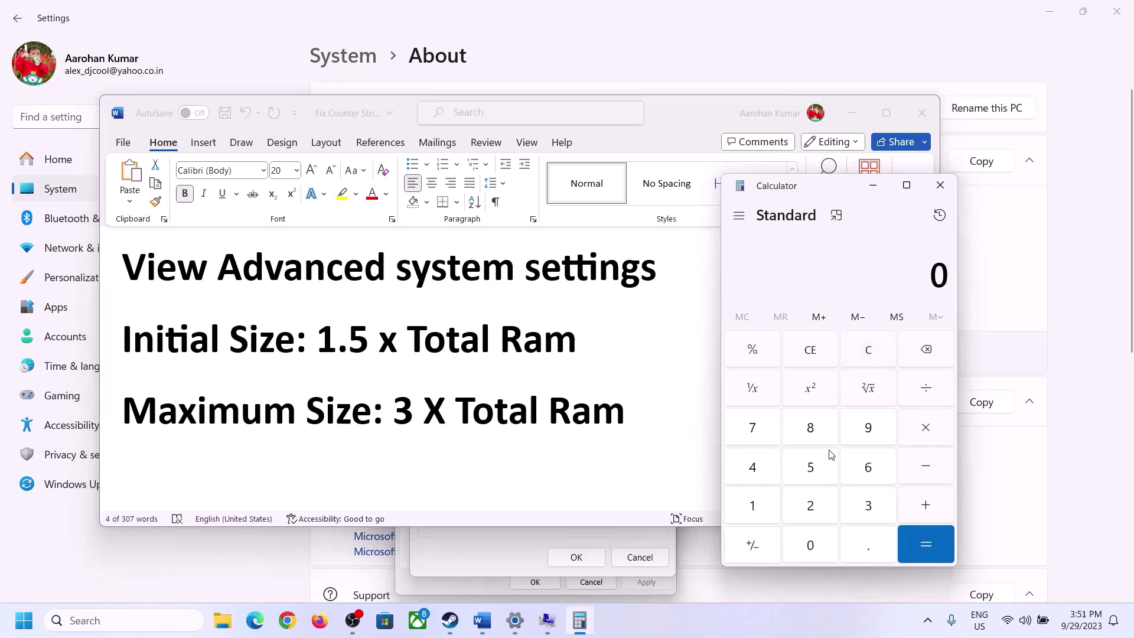
Step: Check the installed RAM on the About page and multiply 16 by 1024 in Calculator to convert it to megabytes
left_click(516, 629)
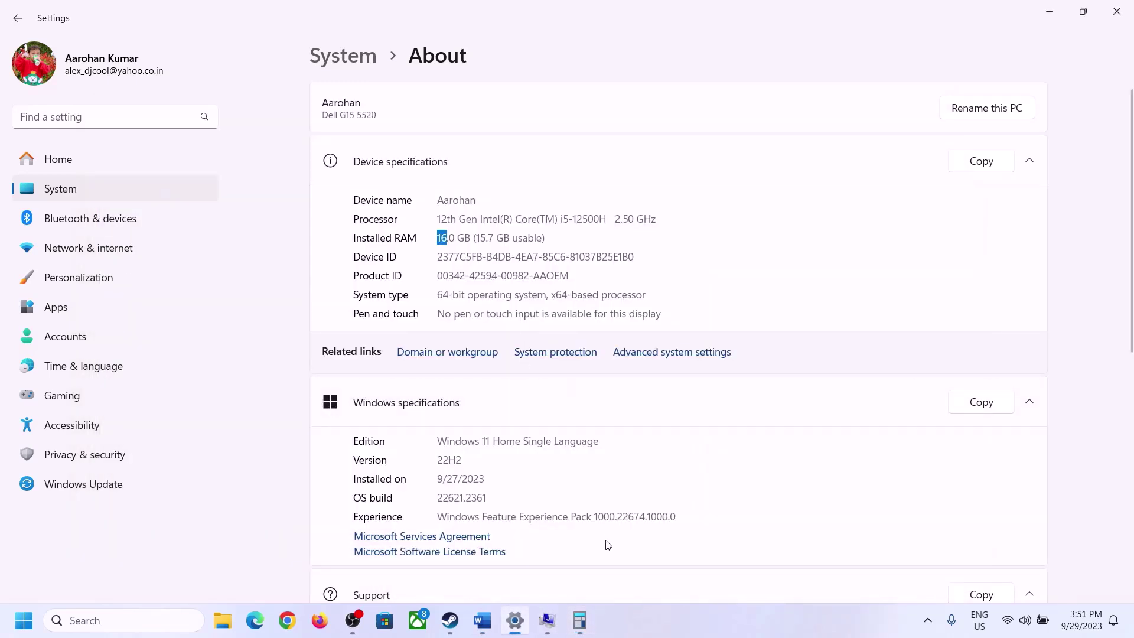
key("alt+Tab")
left_click(763, 501)
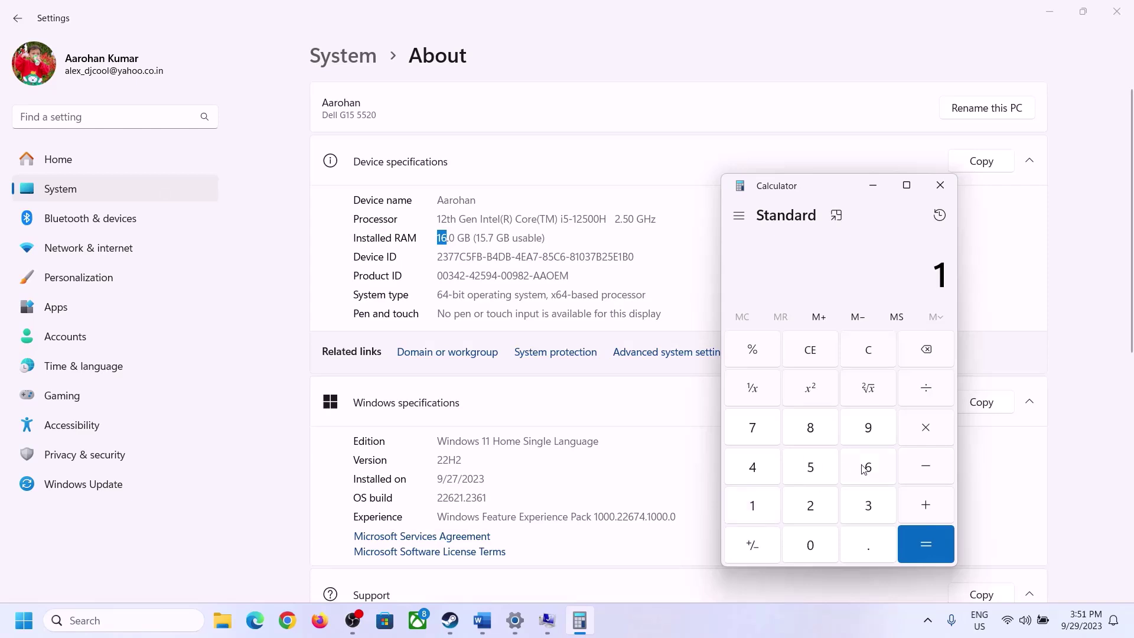
left_click(866, 468)
left_click(924, 429)
left_click(761, 502)
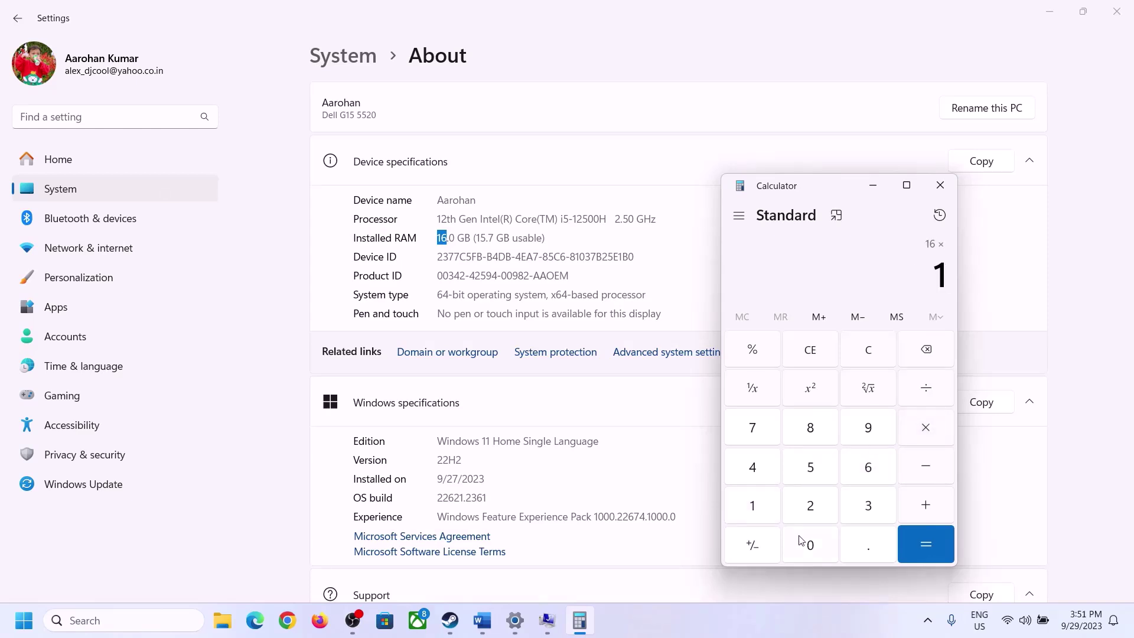
left_click(803, 542)
left_click(810, 504)
left_click(753, 469)
left_click(916, 546)
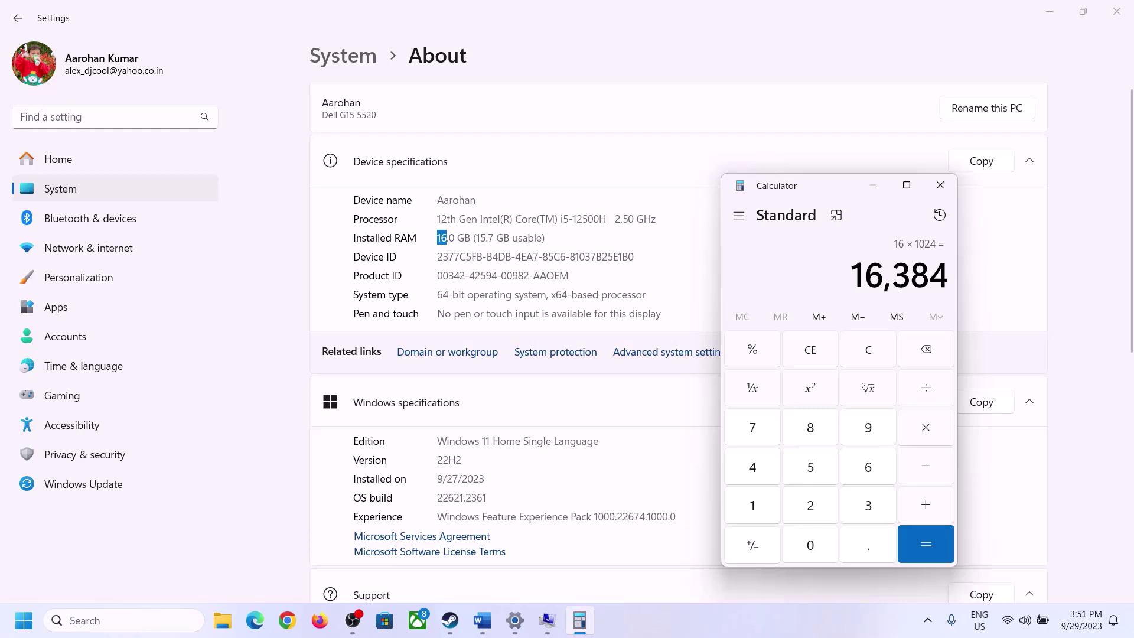
Step: Recheck the guide's maximum size multiplier and multiply the RAM in megabytes by 3
left_click(474, 630)
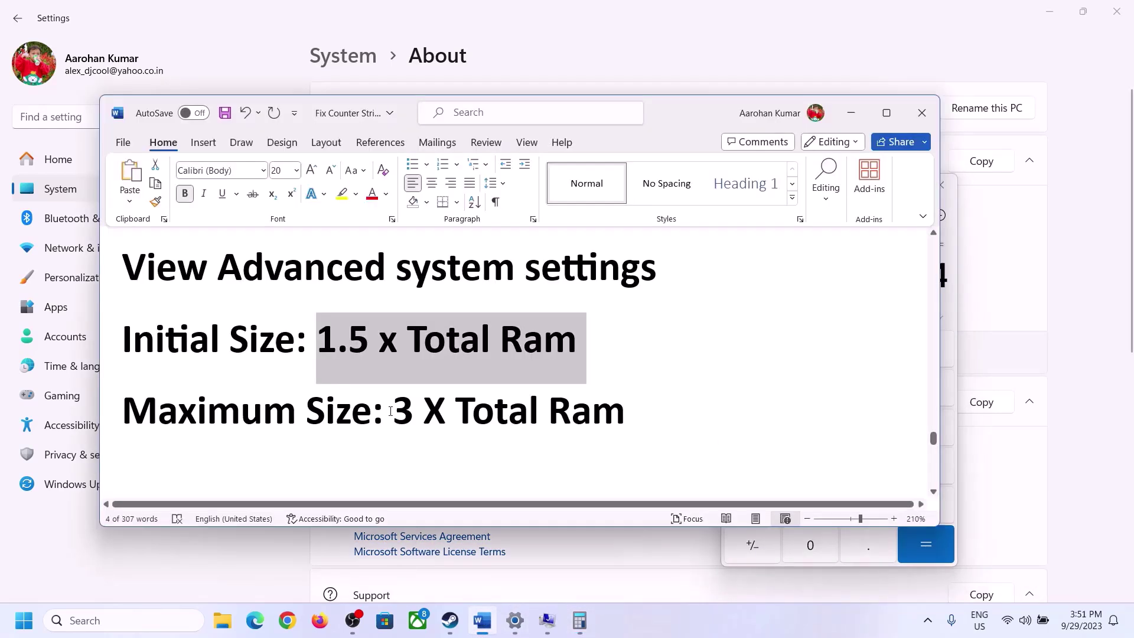
left_click(579, 620)
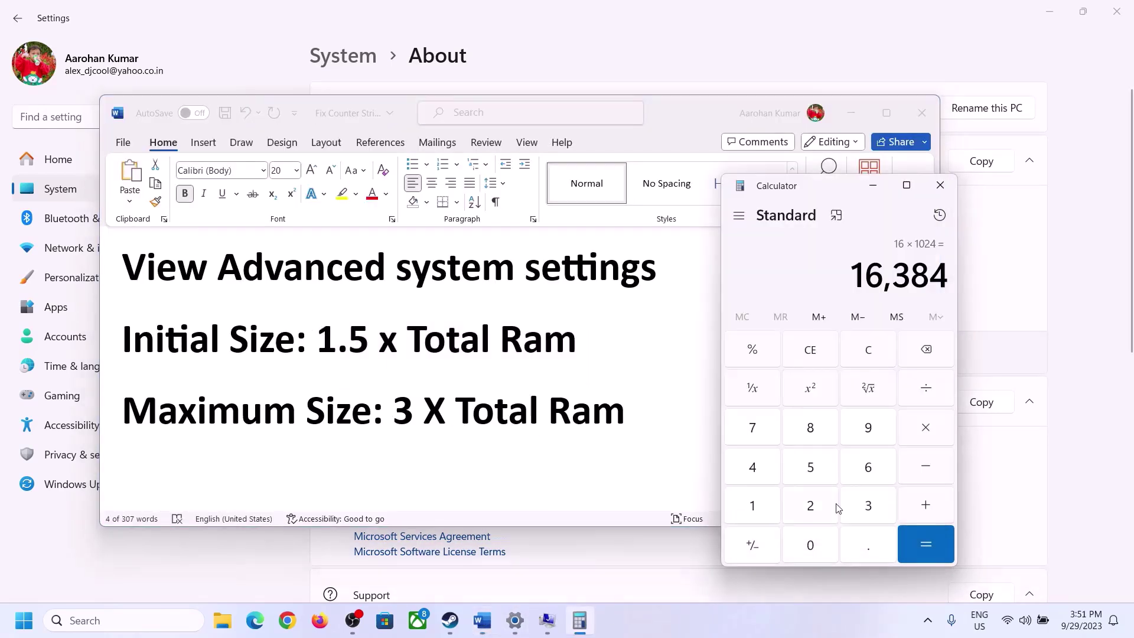
left_click(925, 429)
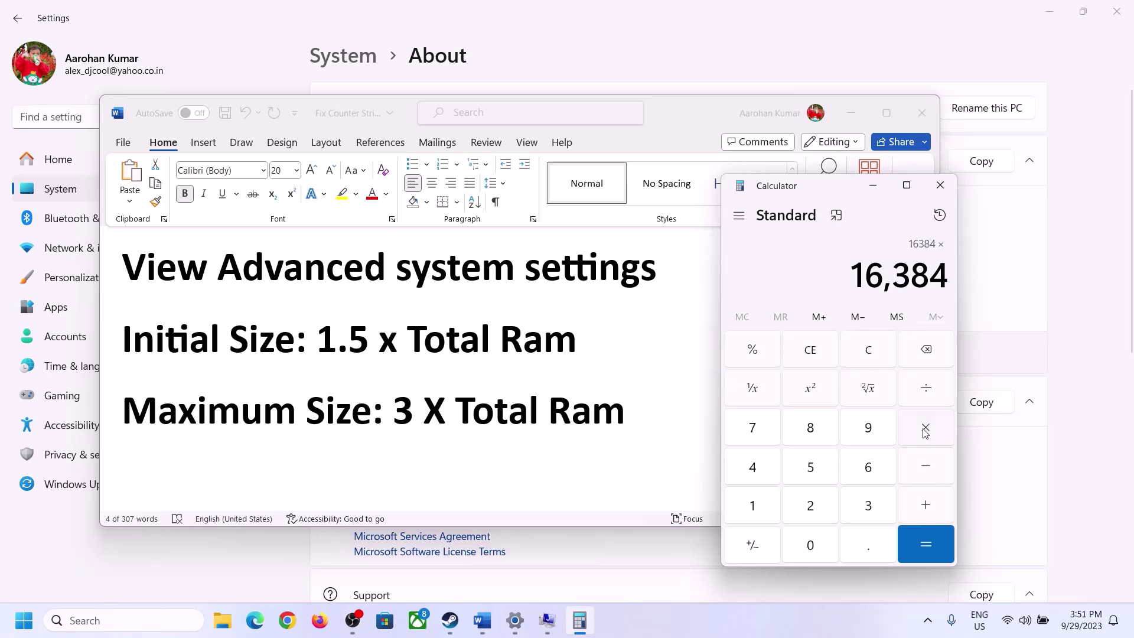
left_click(853, 510)
left_click(934, 541)
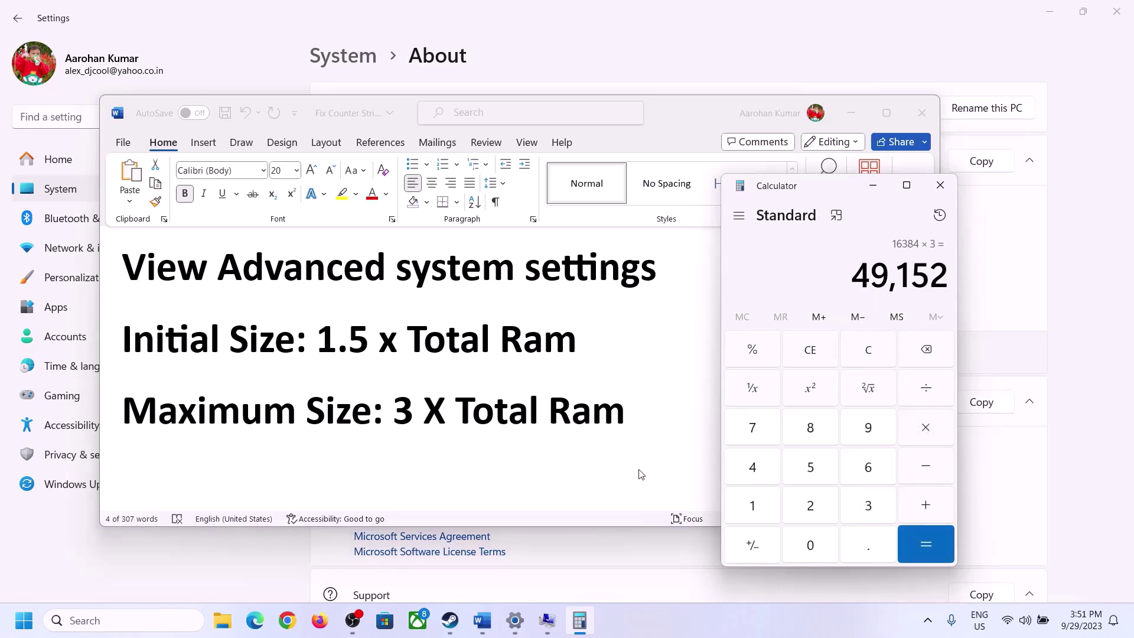
Step: Set the custom maximum size of drive C:'s paging file to 49152 MB and assign the custom sizes to the drive
left_click(547, 621)
left_click(537, 407)
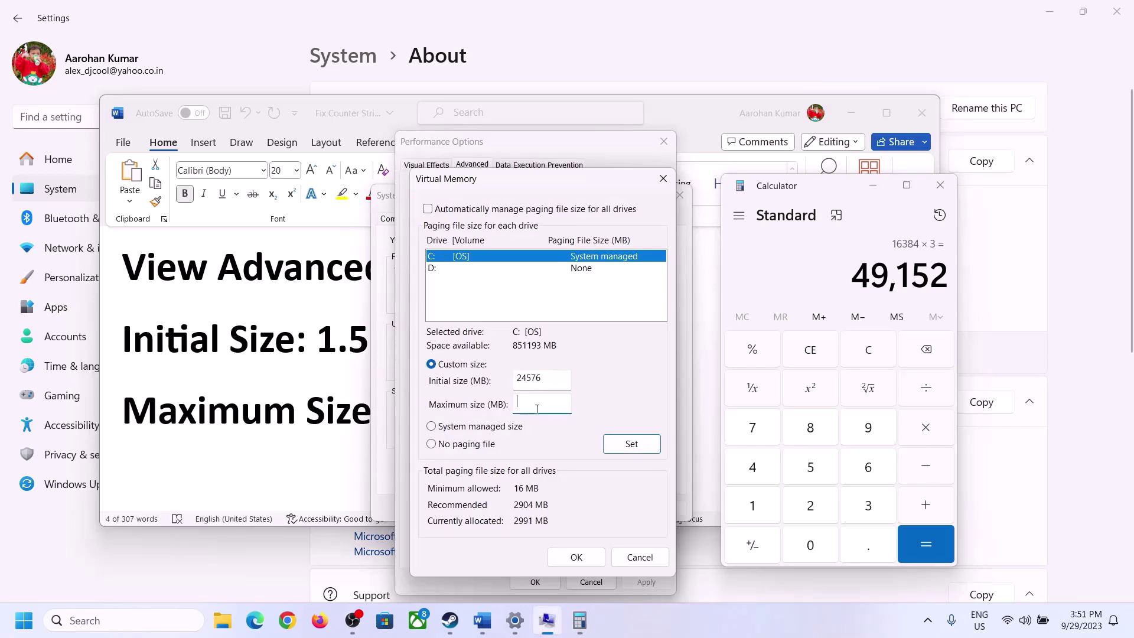
type("4")
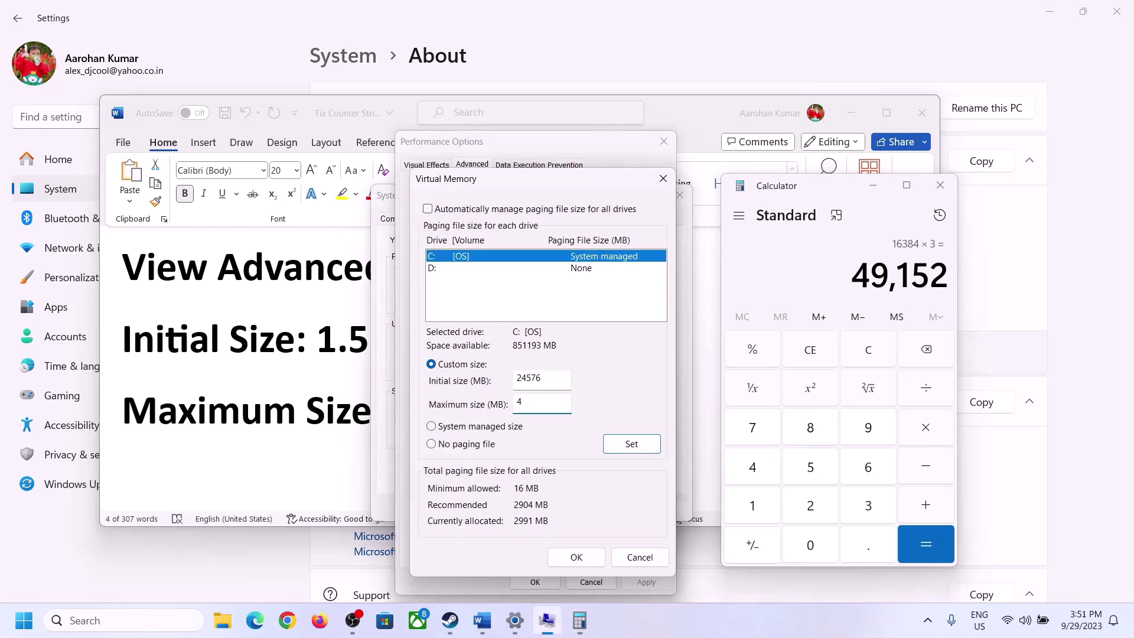
type("9152")
left_click(631, 445)
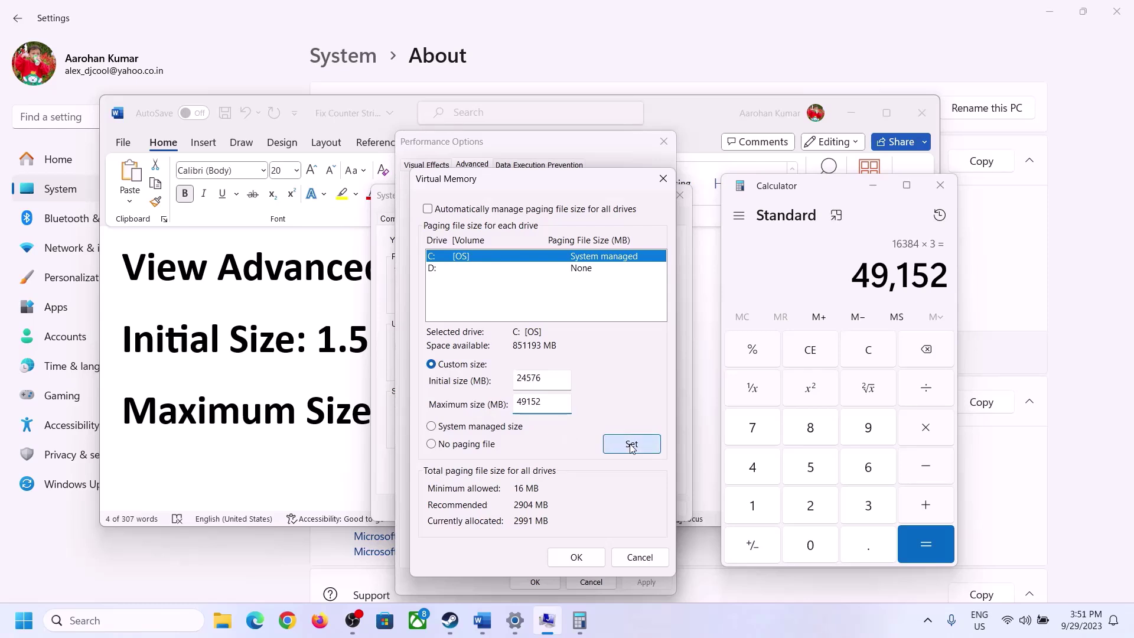
Step: Confirm the Virtual Memory, Performance Options and System Properties dialogs, and dismiss the restart prompt without restarting
left_click(579, 558)
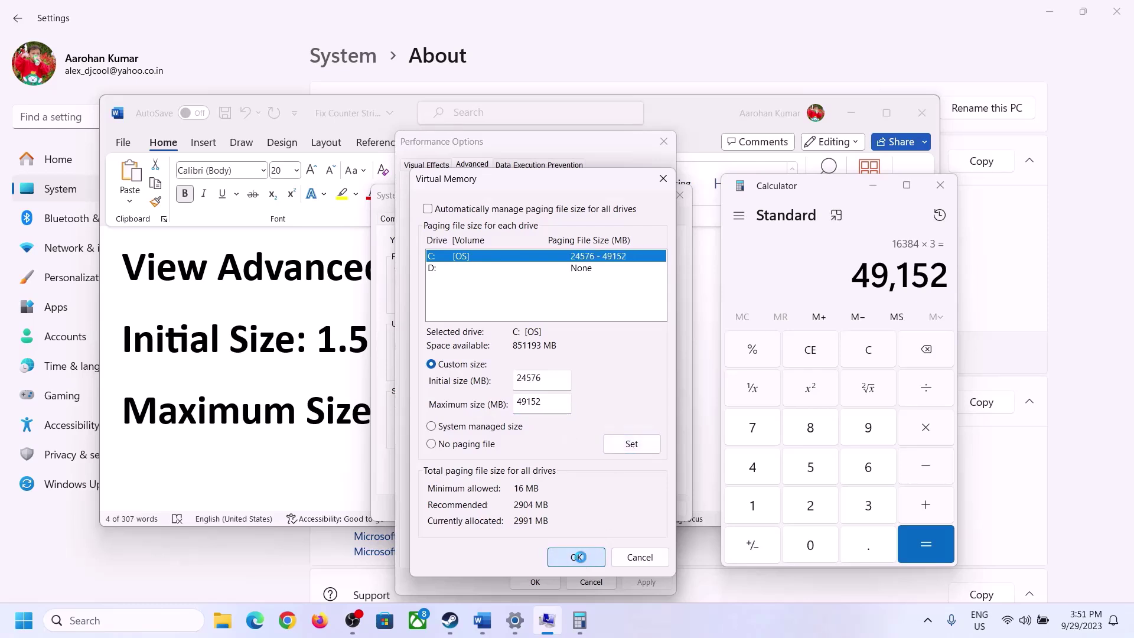
left_click(703, 364)
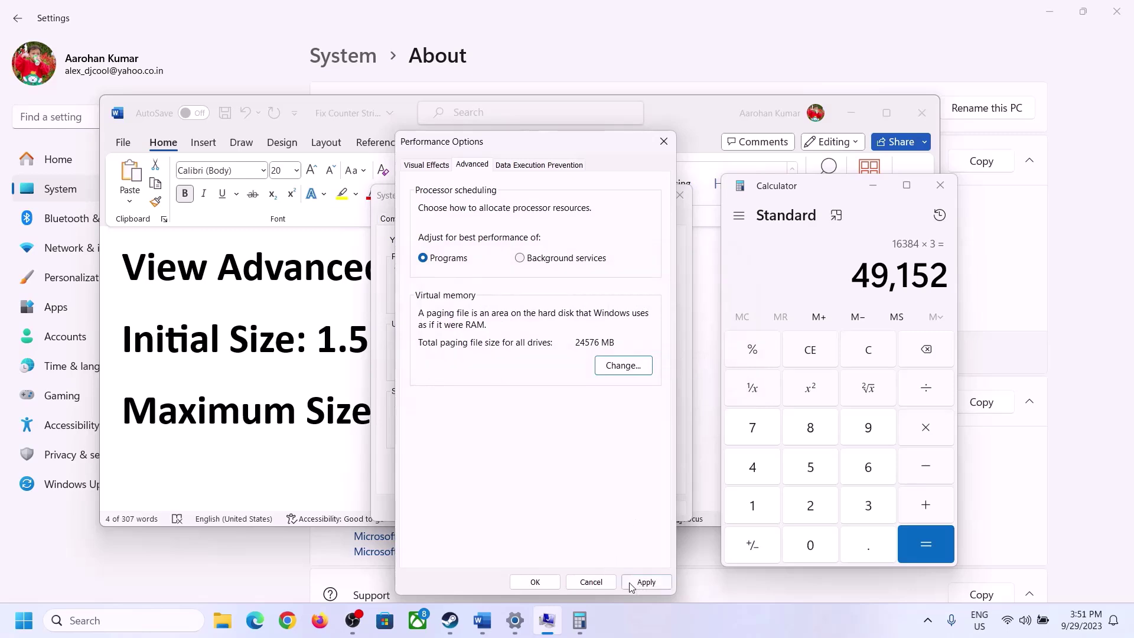
left_click(536, 582)
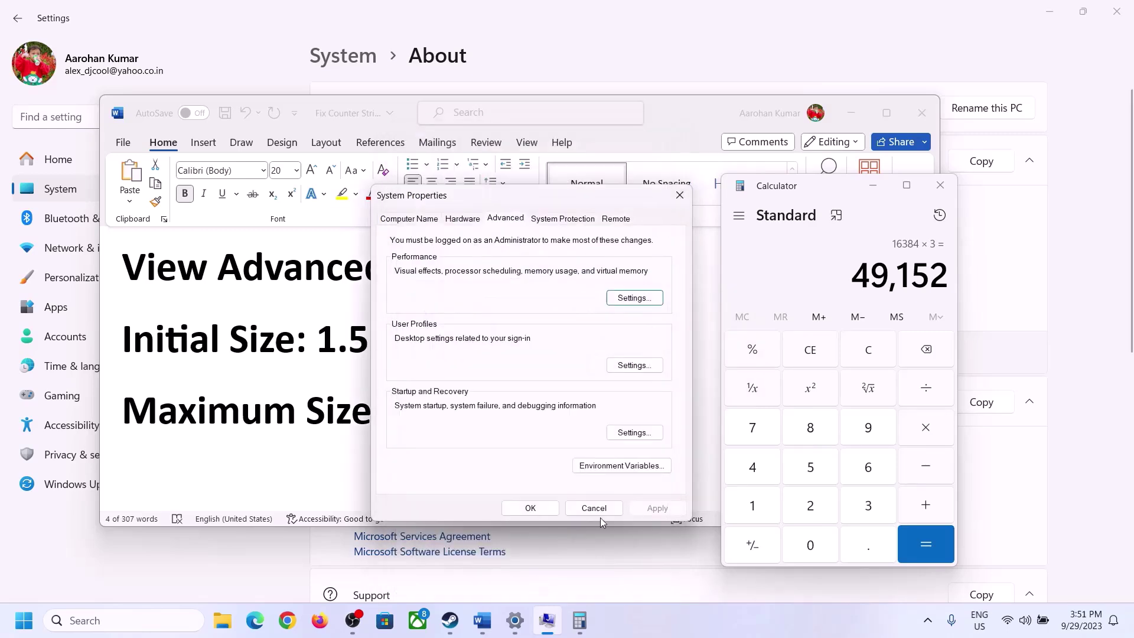
left_click(530, 507)
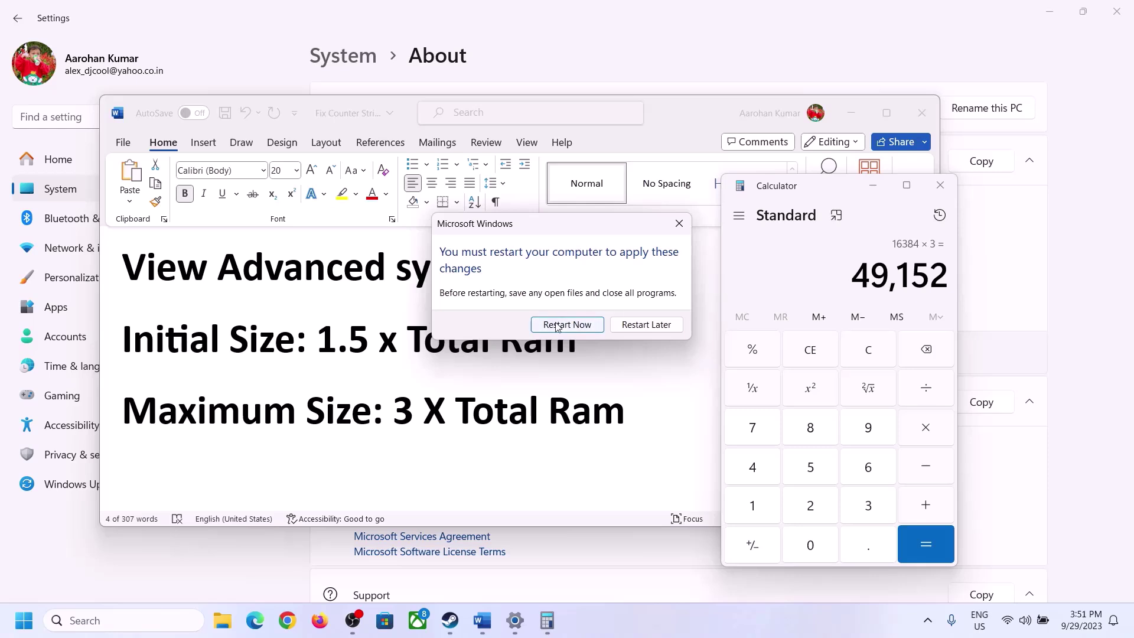
left_click(678, 222)
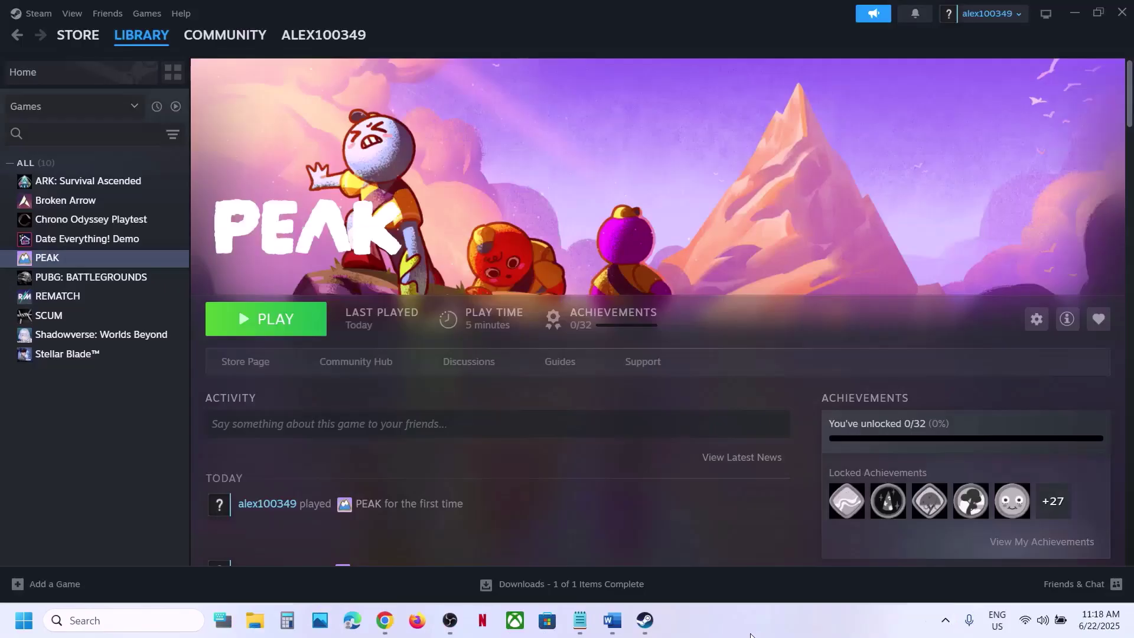
Step: Switch to the Word guide and review Step 17 on virtual memory and Step 18 on uninstalling the game
left_click(612, 620)
left_click_drag(128, 489, 481, 488)
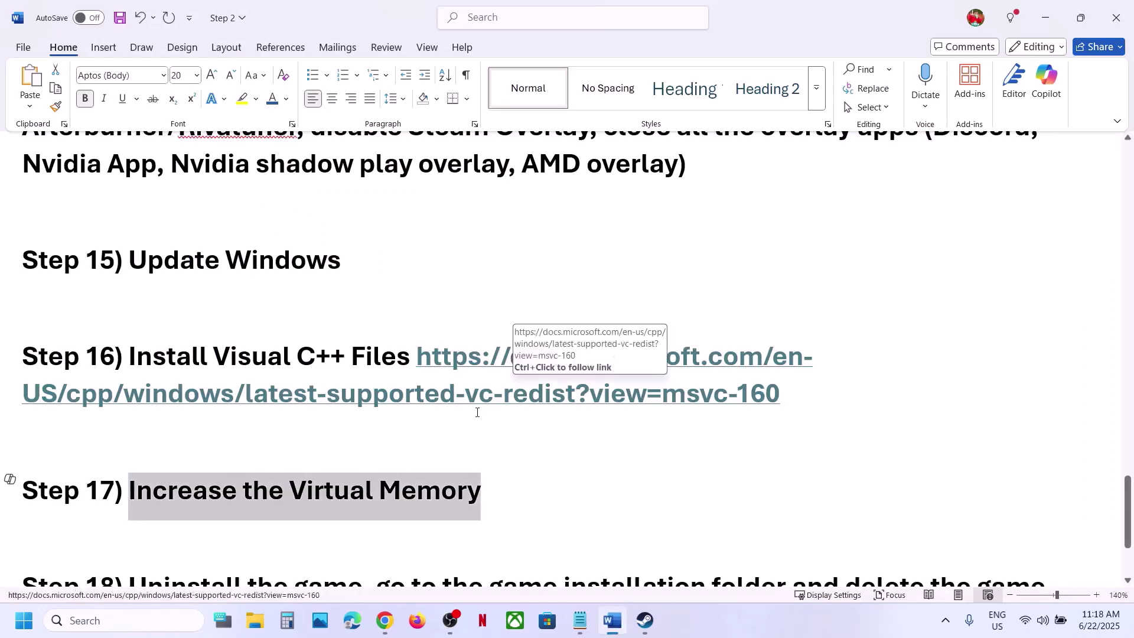
scroll(477, 413, "down", 3)
left_click_drag(151, 439, 482, 514)
Step: Switch to Steam, locate the Uninstall option among PEAK's management options, and dismiss it without uninstalling
left_click(646, 620)
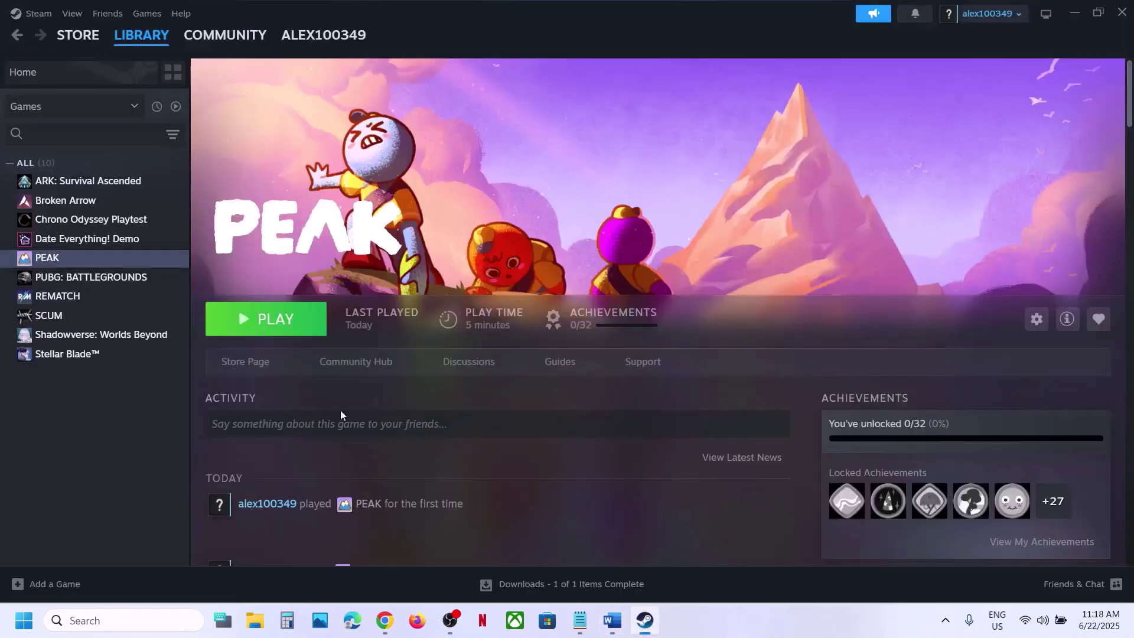
right_click(95, 262)
mouse_move(142, 339)
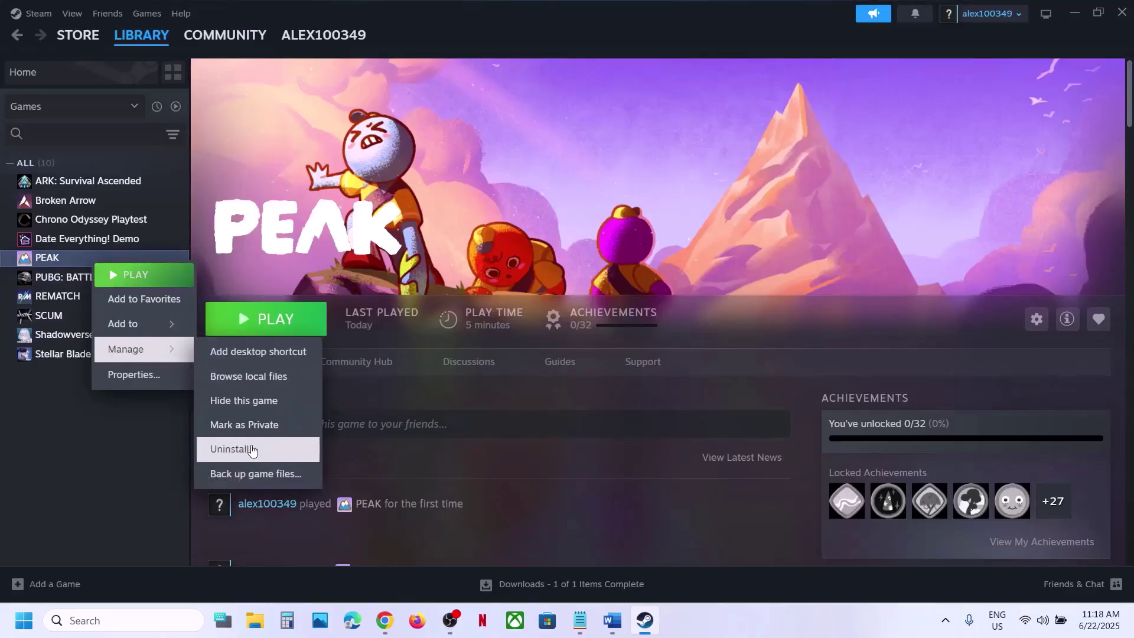
left_click(634, 189)
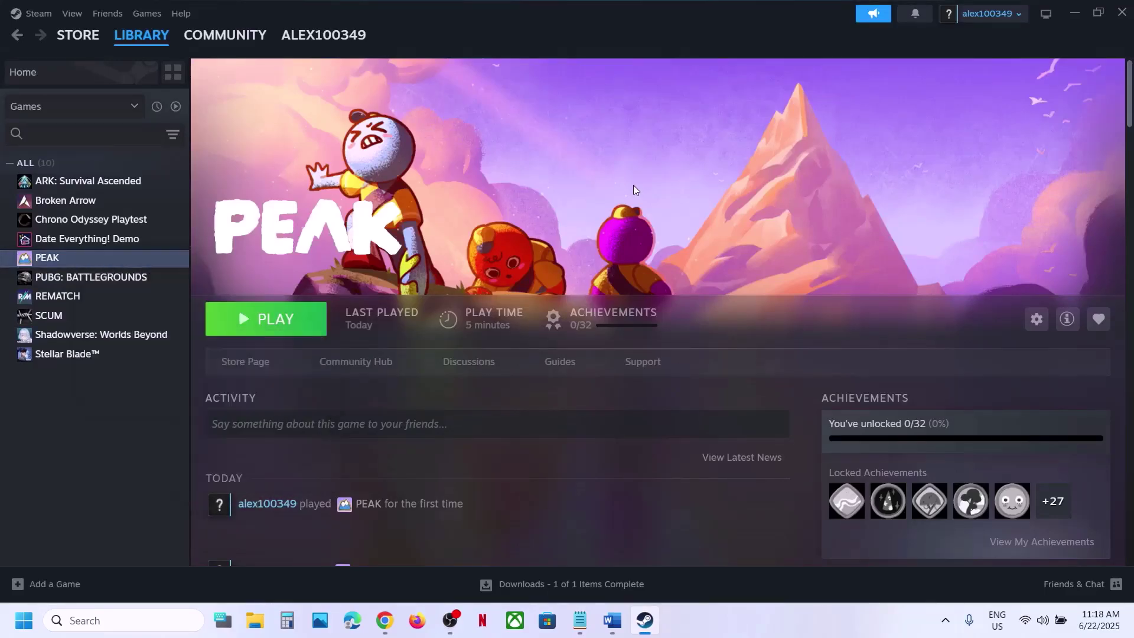
Step: Review Step 18's instructions in the Word guide on restarting and reinstalling to C Drive or another SSD, and return to Steam
left_click(613, 620)
left_click(200, 477)
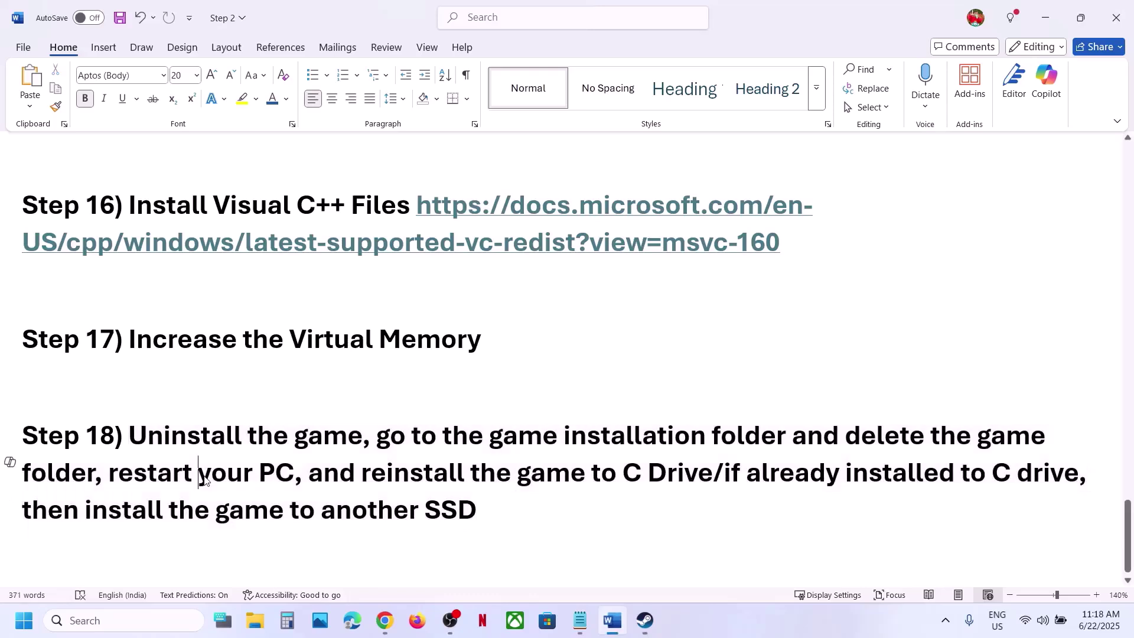
left_click_drag(389, 476, 713, 476)
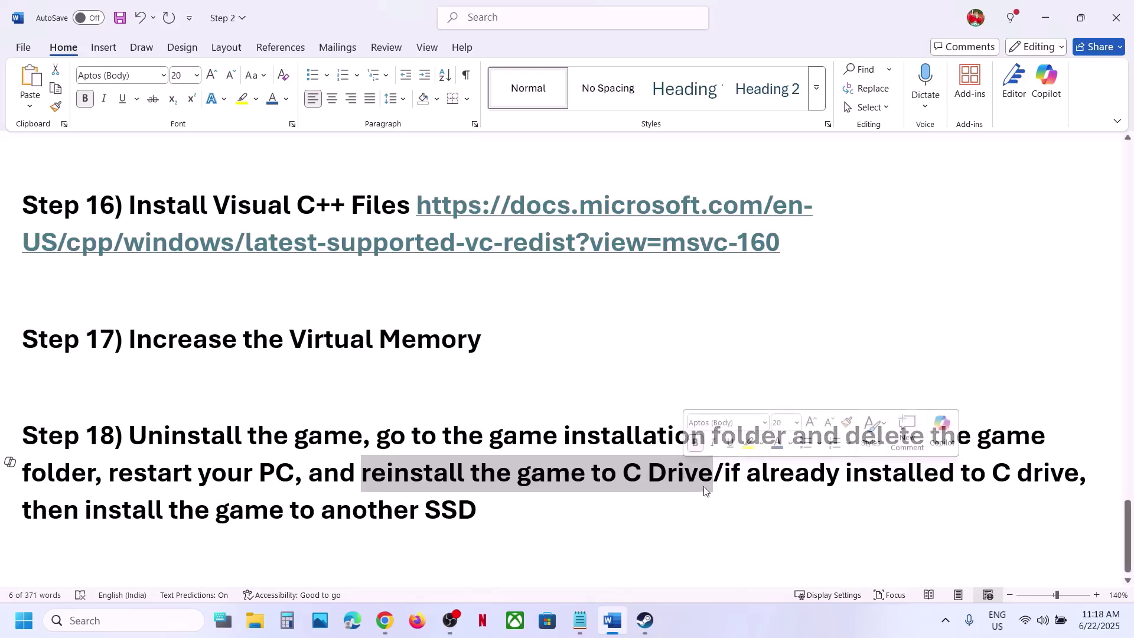
left_click_drag(724, 476, 1067, 478)
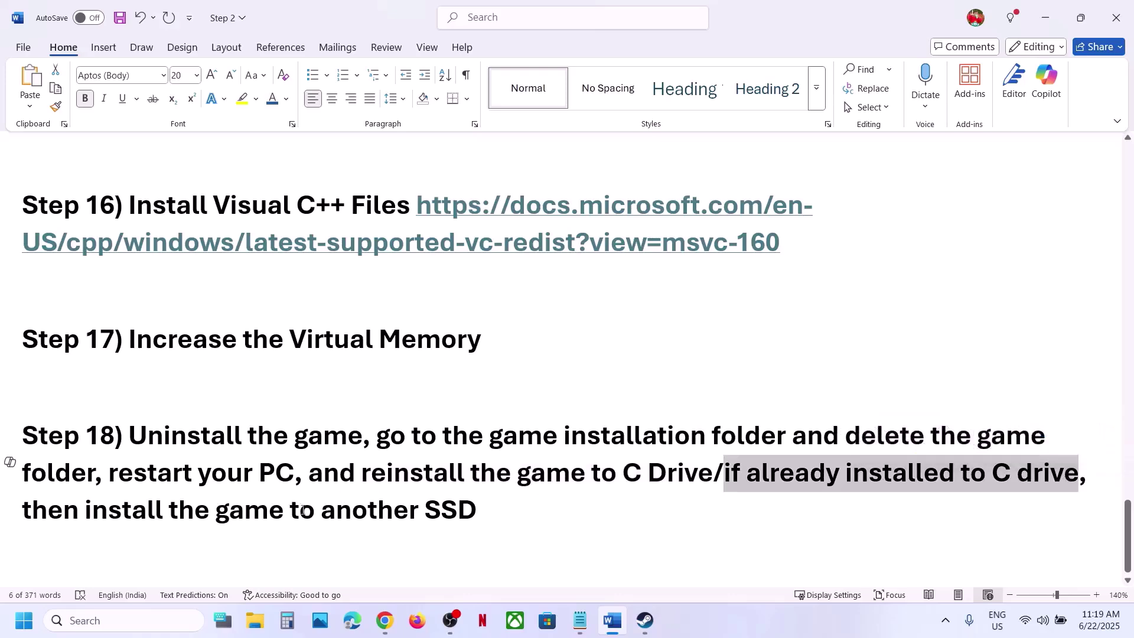
left_click_drag(113, 519, 478, 520)
left_click_drag(154, 524, 125, 522)
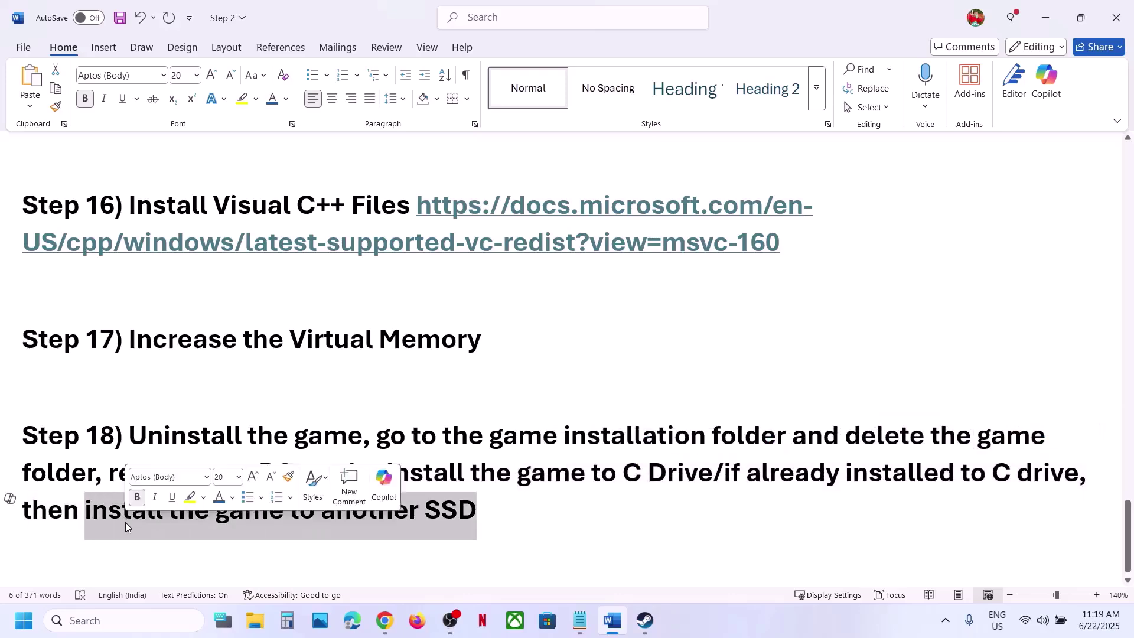
left_click(637, 627)
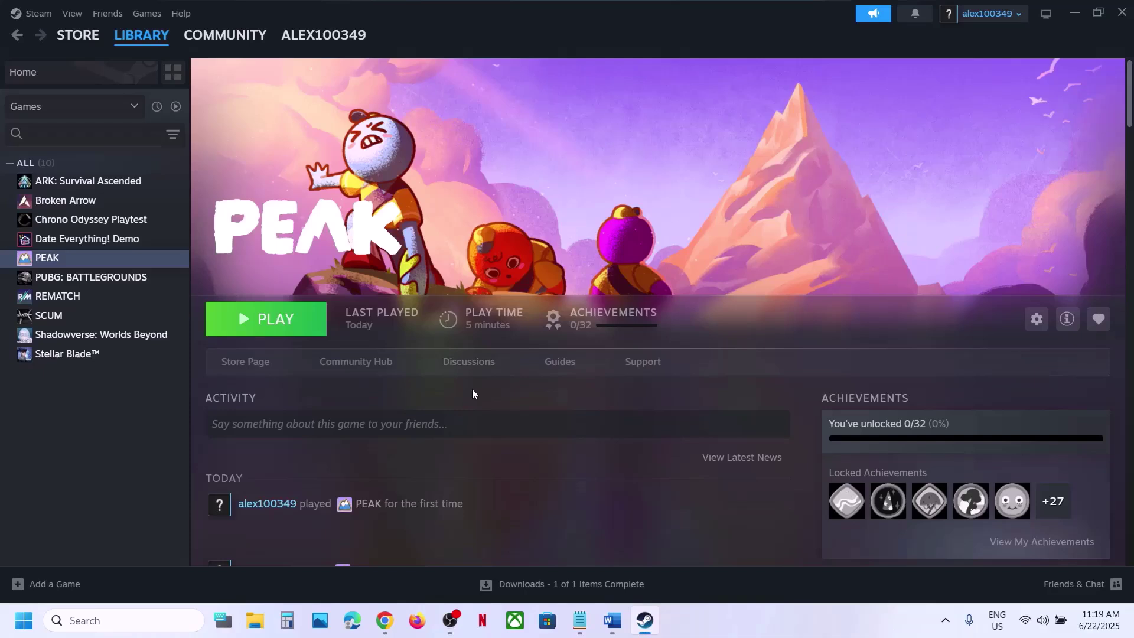